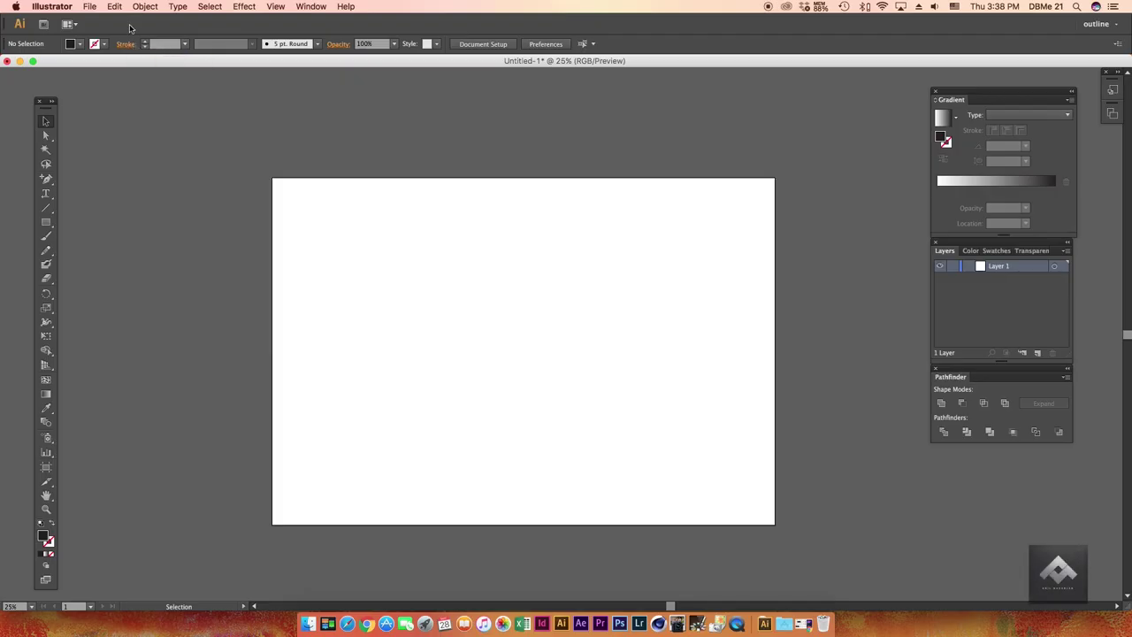
Open the File menu over the blank untitled document.
{"action": "left_click", "coordinate": [89, 6]}
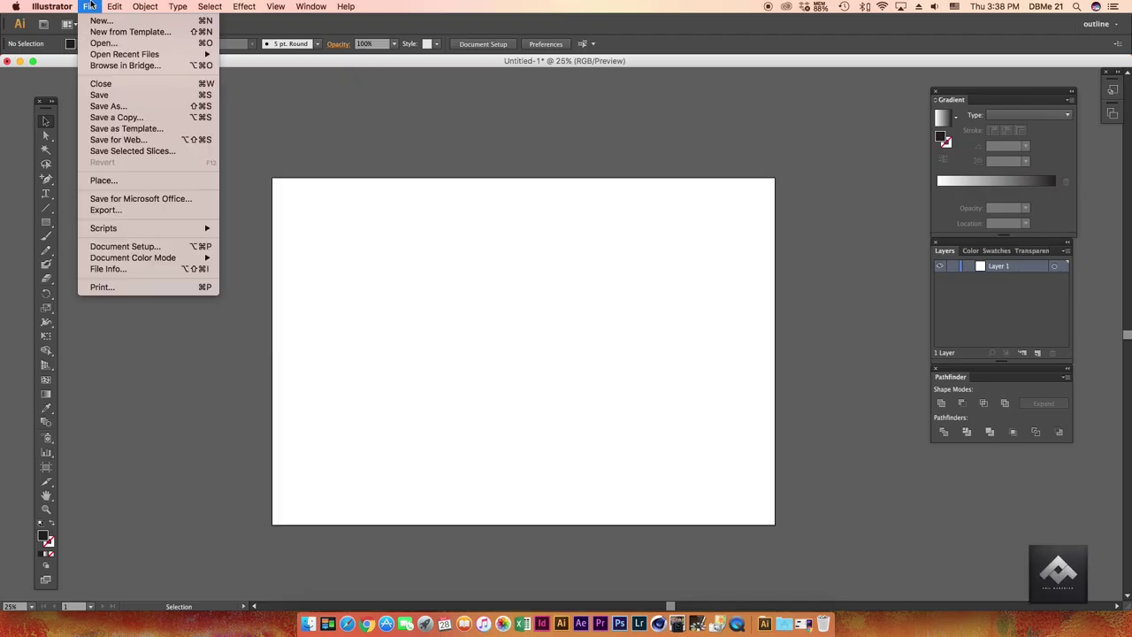
Place the athlete JPG from Downloads as a linked image and position it on the artboard.
{"action": "left_click", "coordinate": [123, 183]}
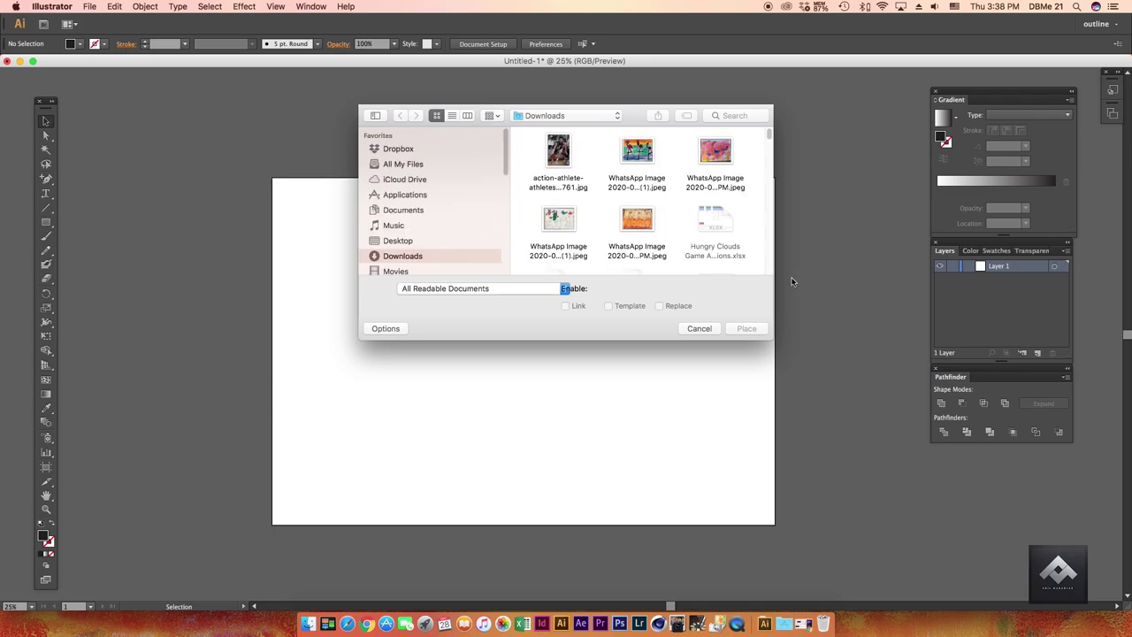
{"action": "left_click", "coordinate": [558, 154]}
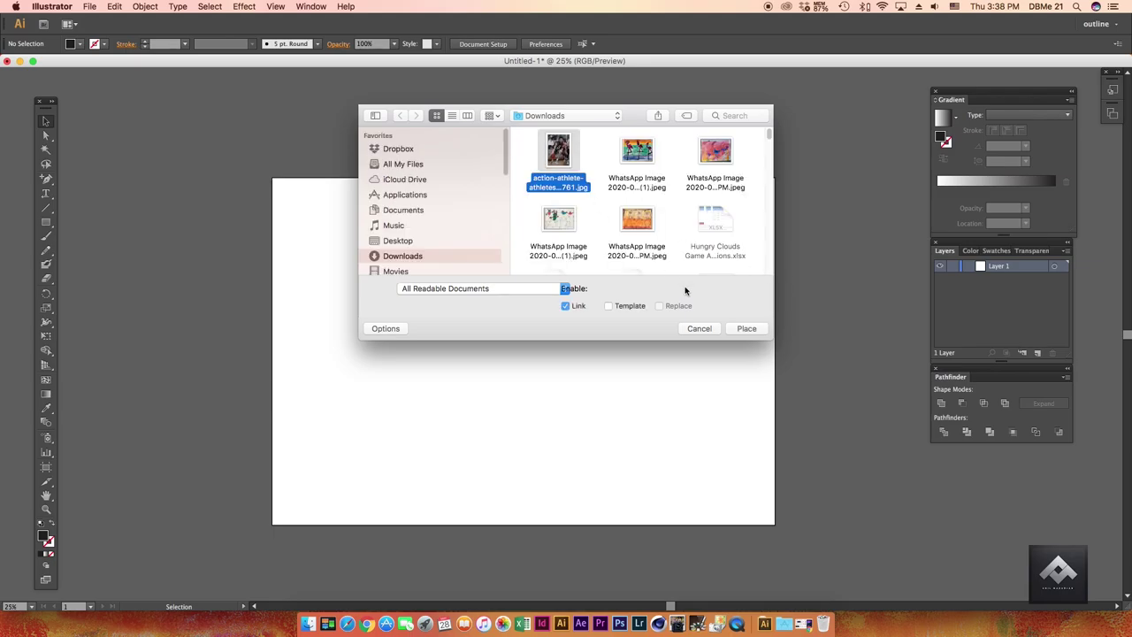
{"action": "left_click", "coordinate": [746, 328]}
{"action": "left_click", "coordinate": [674, 511]}
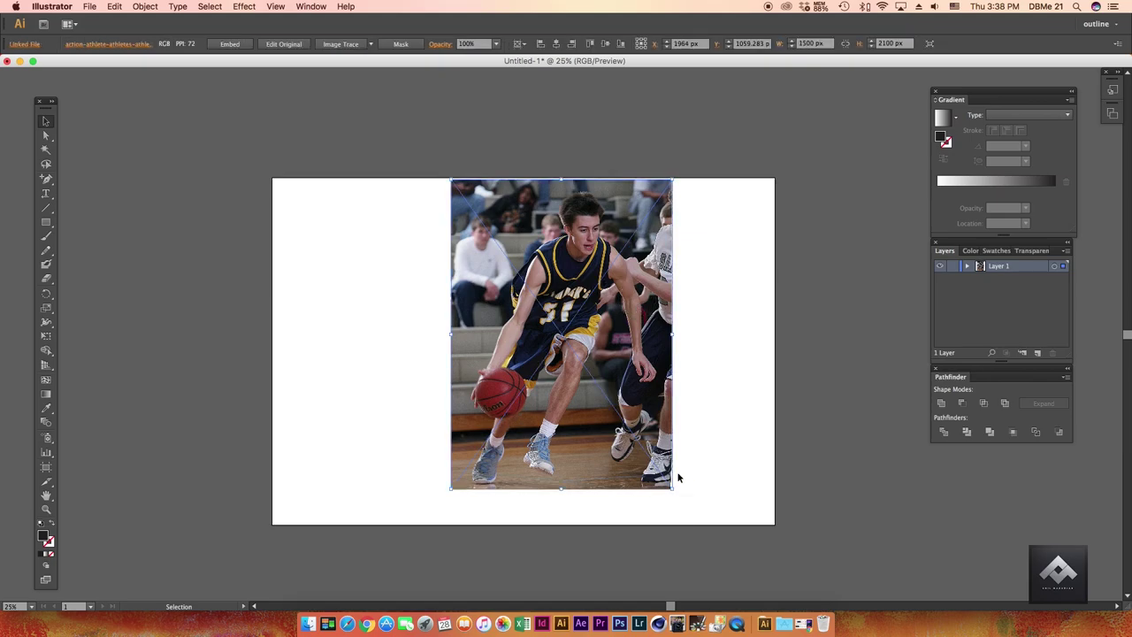
{"action": "left_click_drag", "start_coordinate": [612, 308], "coordinate": [603, 321]}
{"action": "left_click_drag", "start_coordinate": [629, 243], "coordinate": [655, 239]}
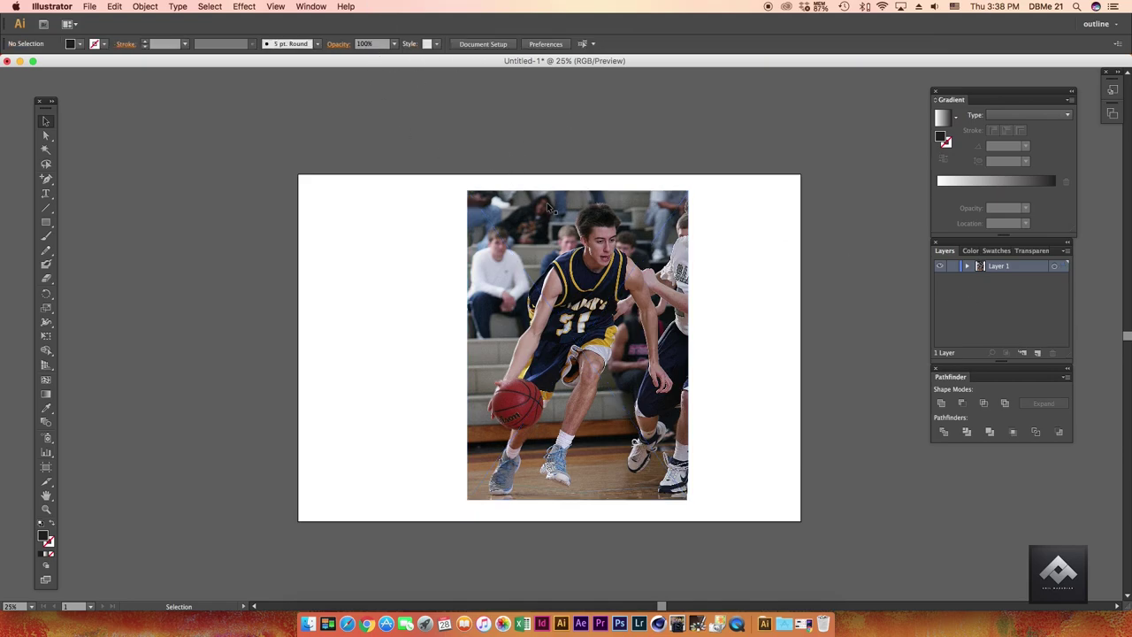
Lock the placed photo and reset to default colours with the stroke active.
{"action": "left_click", "coordinate": [147, 8]}
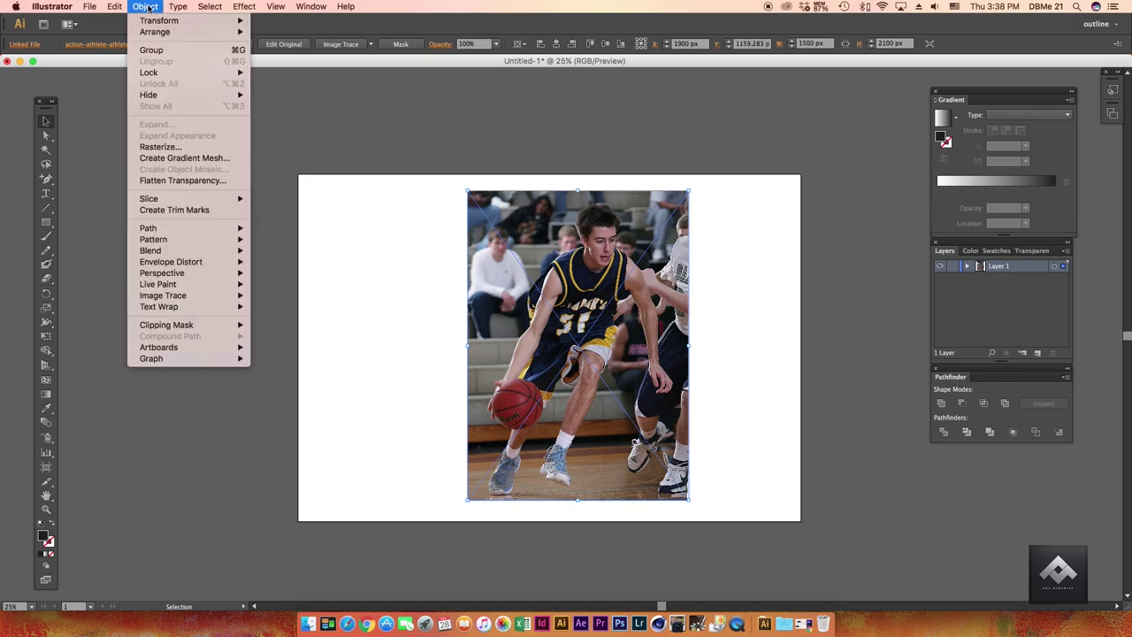
{"action": "mouse_move", "coordinate": [149, 72]}
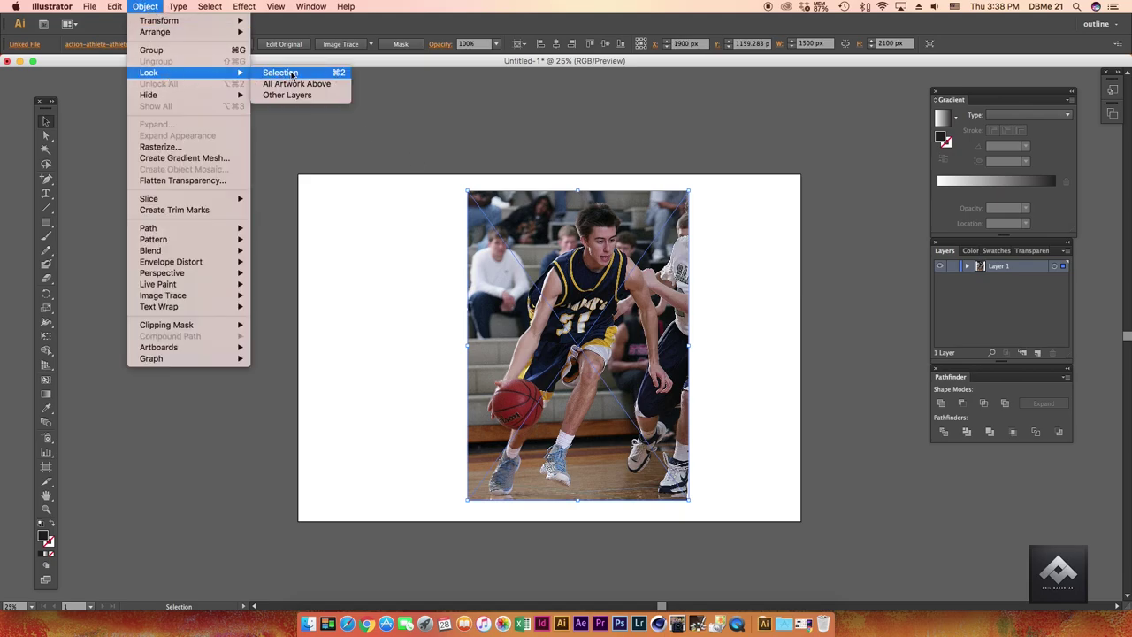
{"action": "left_click", "coordinate": [291, 75]}
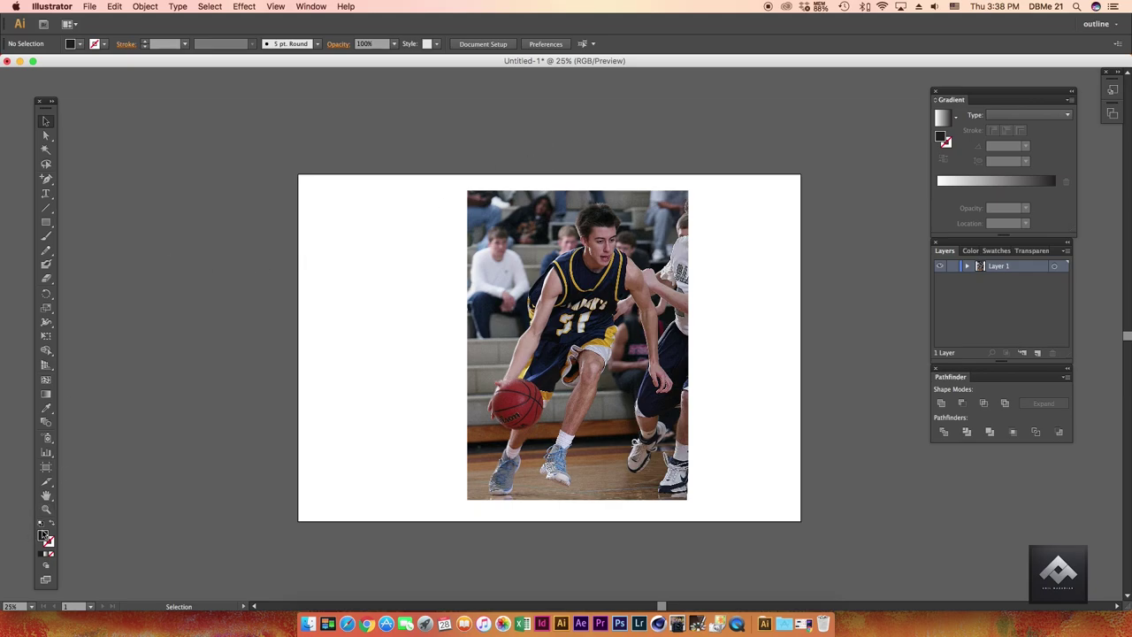
{"action": "left_click", "coordinate": [41, 533]}
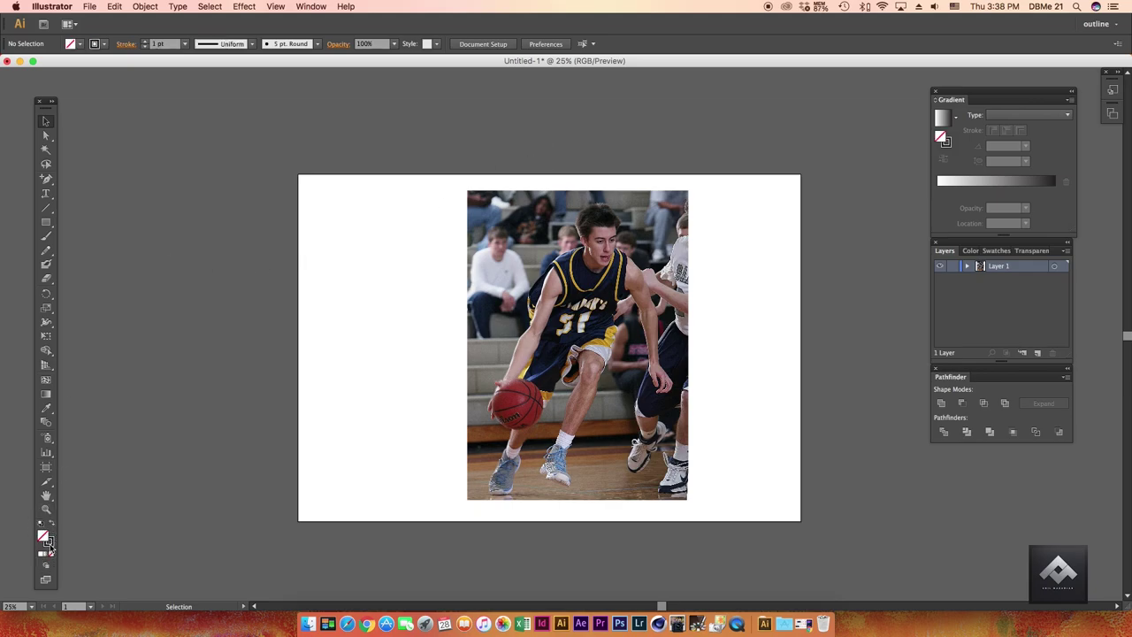
{"action": "left_click", "coordinate": [50, 544]}
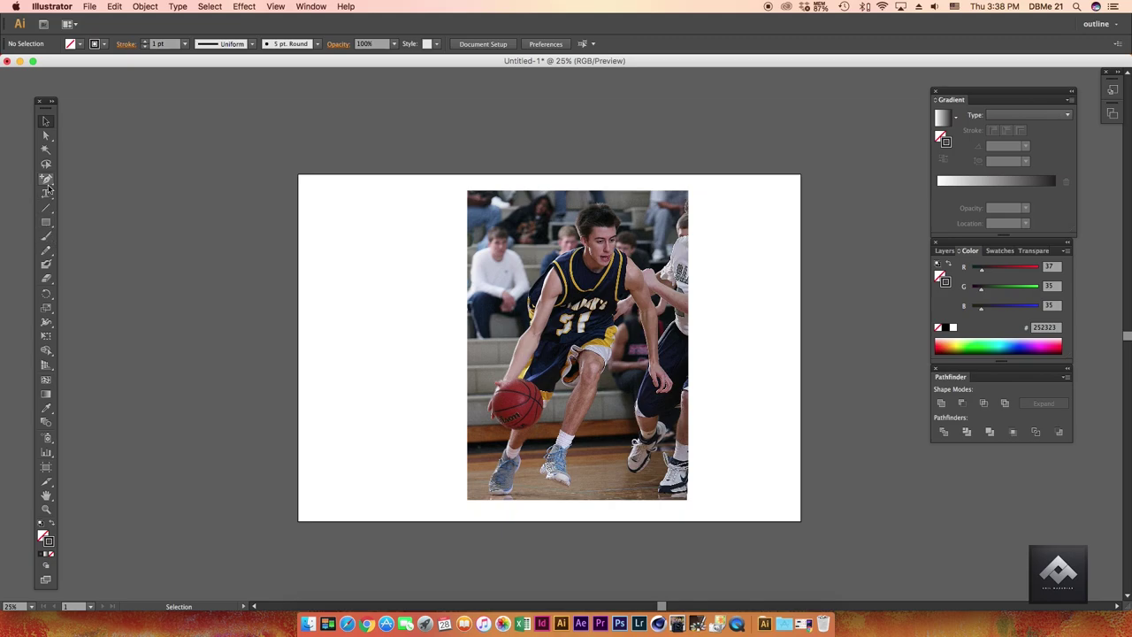
With the Pen tool, zoom in on the shoes and trace up the shoe edge to the collar.
{"action": "left_click_drag", "start_coordinate": [47, 183], "coordinate": [84, 176]}
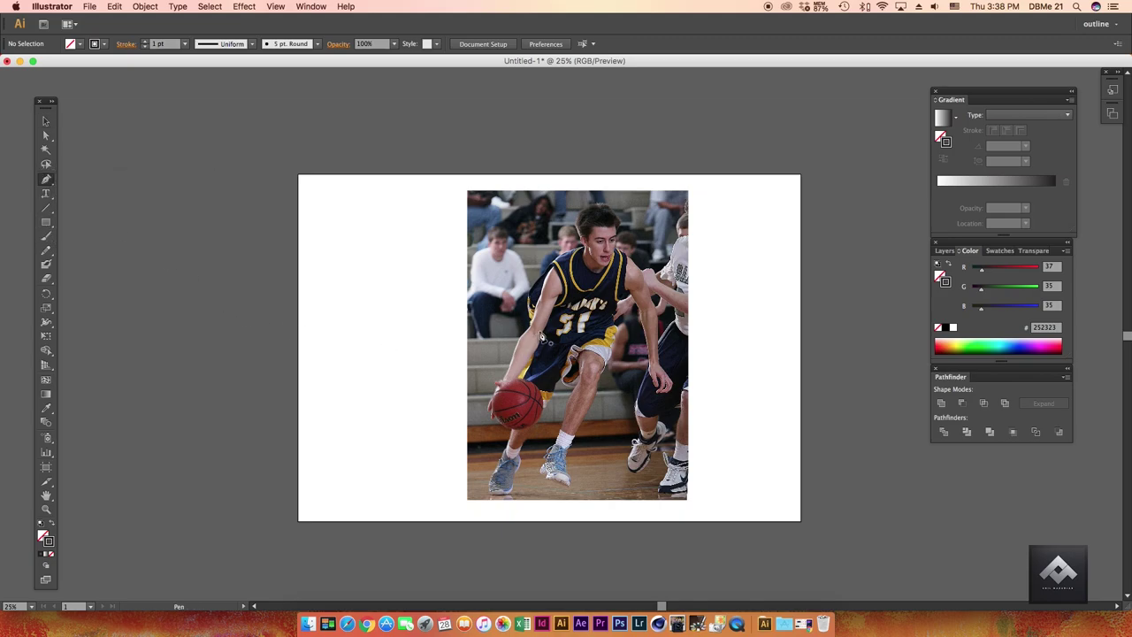
{"action": "key", "text": "super+equal"}
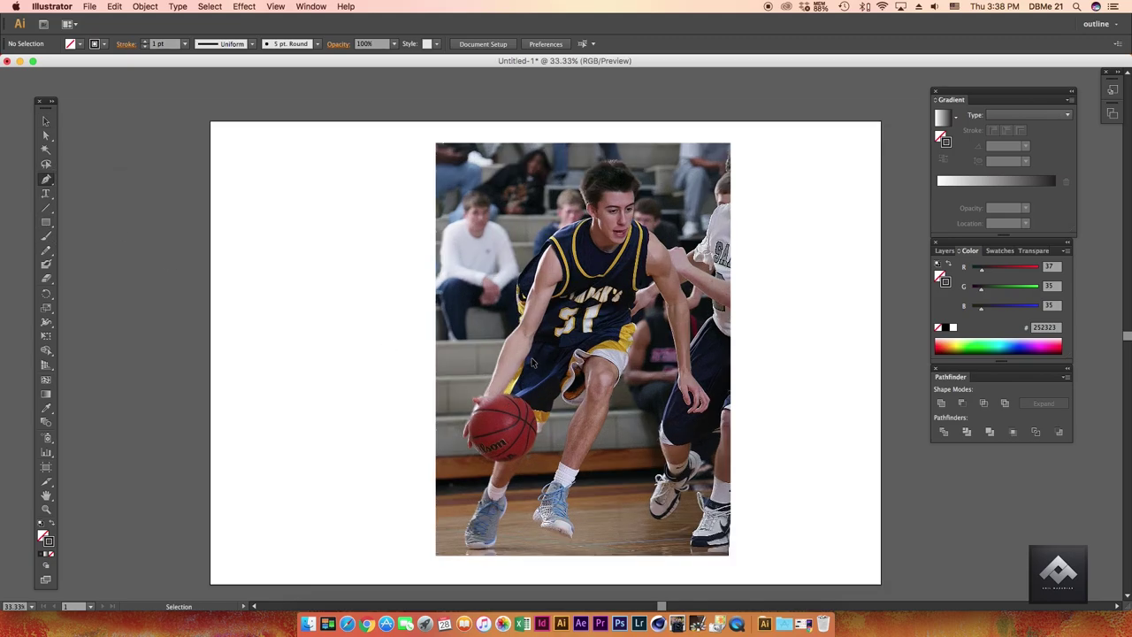
{"action": "key", "text": "super+equal"}
{"action": "key", "text": "super+equal"}
{"action": "left_click_drag", "start_coordinate": [505, 436], "coordinate": [592, 199]}
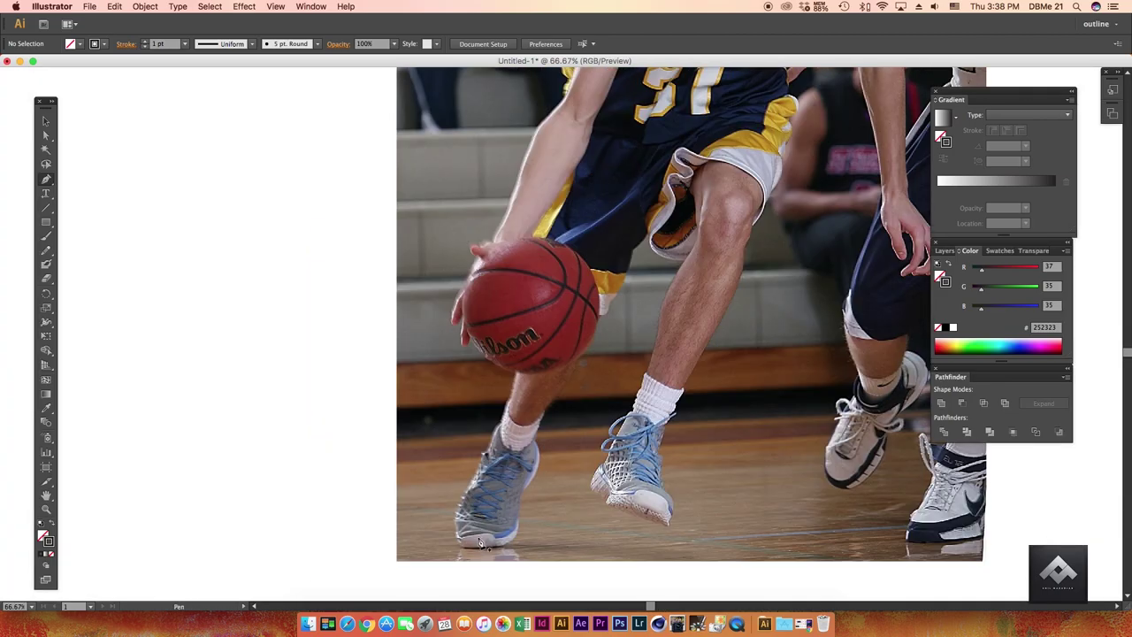
{"action": "key", "text": "super+equal"}
{"action": "key", "text": "super+equal"}
{"action": "mouse_move", "coordinate": [485, 542]}
{"action": "left_mouse_down"}
{"action": "mouse_move", "coordinate": [541, 454]}
{"action": "mouse_move", "coordinate": [478, 463]}
{"action": "mouse_move", "coordinate": [469, 361]}
{"action": "left_mouse_up"}
{"action": "left_click_drag", "start_coordinate": [492, 316], "coordinate": [495, 310]}
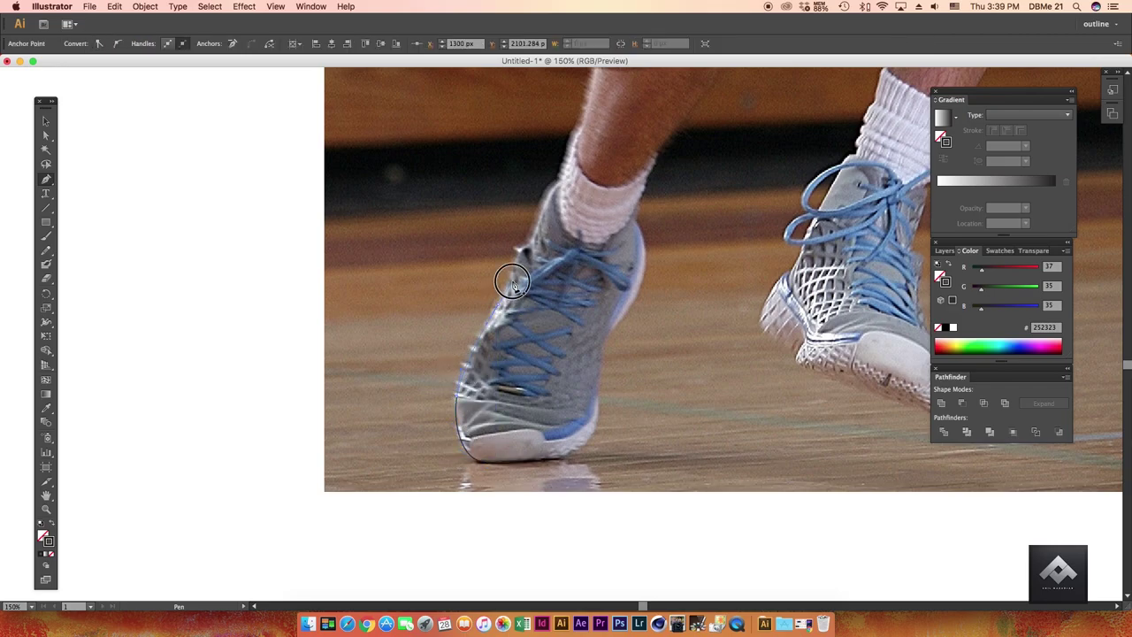
{"action": "left_click_drag", "start_coordinate": [509, 255], "coordinate": [531, 239]}
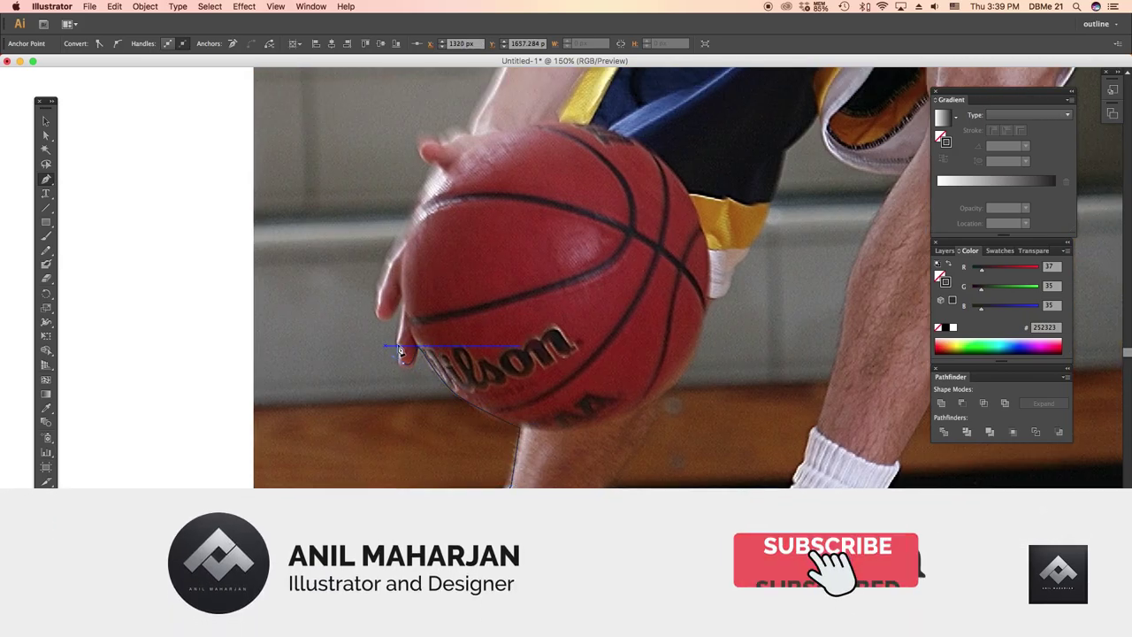
Trace the outline along the hand on the ball, up the arm and over the shoulder.
{"action": "left_click_drag", "start_coordinate": [382, 311], "coordinate": [392, 306]}
{"action": "left_click_drag", "start_coordinate": [395, 241], "coordinate": [430, 210]}
{"action": "left_click_drag", "start_coordinate": [424, 147], "coordinate": [387, 430]}
{"action": "mouse_move", "coordinate": [468, 203]}
{"action": "left_mouse_down"}
{"action": "mouse_move", "coordinate": [482, 305]}
{"action": "mouse_move", "coordinate": [422, 478]}
{"action": "left_mouse_up"}
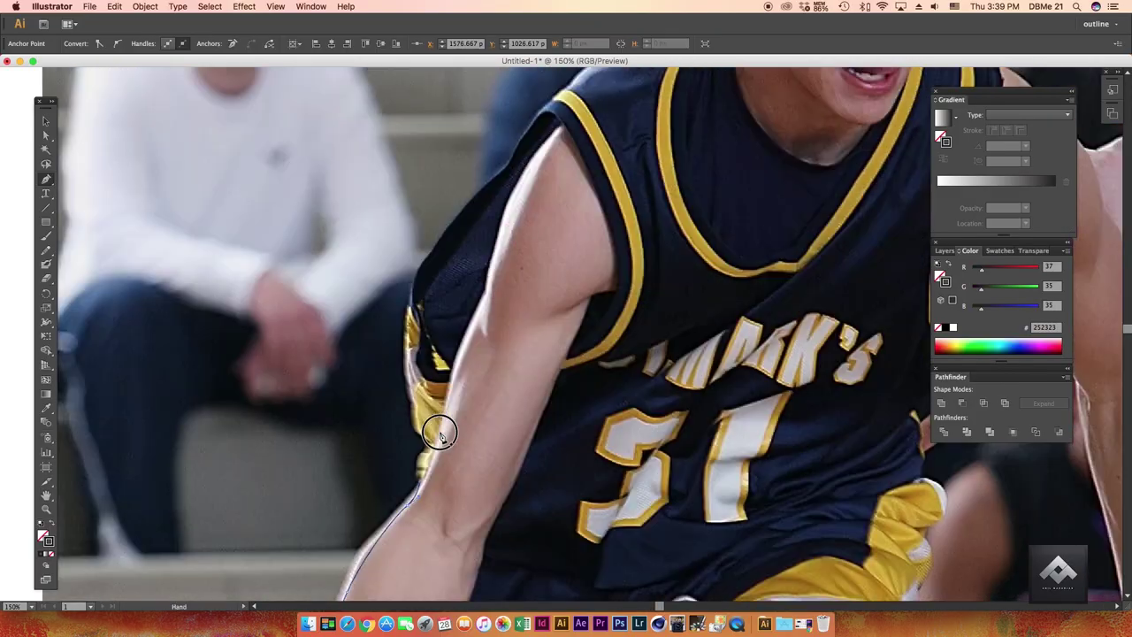
{"action": "mouse_move", "coordinate": [479, 193]}
{"action": "left_mouse_down"}
{"action": "mouse_move", "coordinate": [517, 161]}
{"action": "mouse_move", "coordinate": [449, 324]}
{"action": "left_mouse_up"}
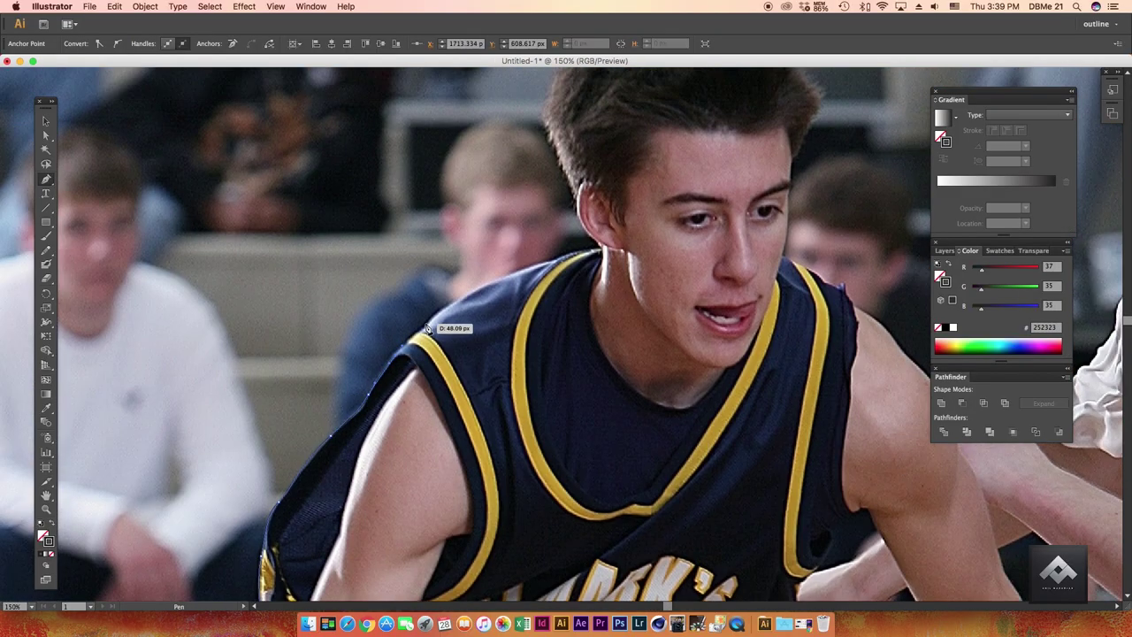
{"action": "left_click_drag", "start_coordinate": [556, 364], "coordinate": [509, 370]}
Trace up past the ear, across the spiky hair tips and down the side of the head.
{"action": "key", "text": "super+equal"}
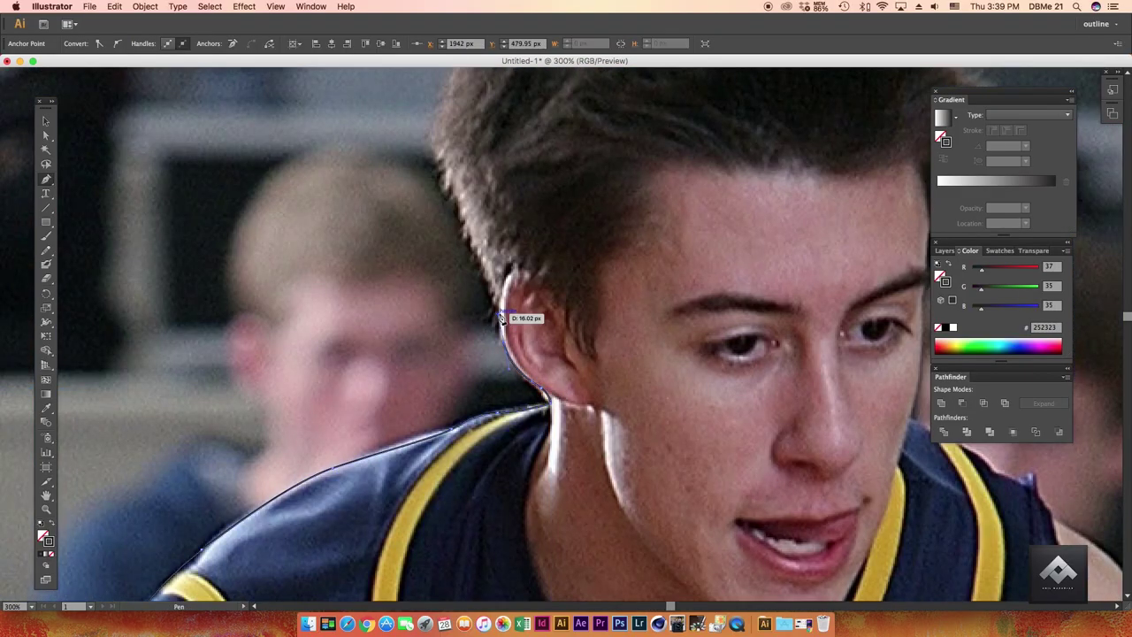
{"action": "left_click_drag", "start_coordinate": [445, 109], "coordinate": [348, 303]}
{"action": "left_click_drag", "start_coordinate": [361, 347], "coordinate": [400, 294]}
{"action": "left_click_drag", "start_coordinate": [496, 217], "coordinate": [602, 189]}
{"action": "left_click", "coordinate": [624, 183]}
{"action": "left_click", "coordinate": [646, 182]}
{"action": "left_click_drag", "start_coordinate": [672, 180], "coordinate": [684, 194]}
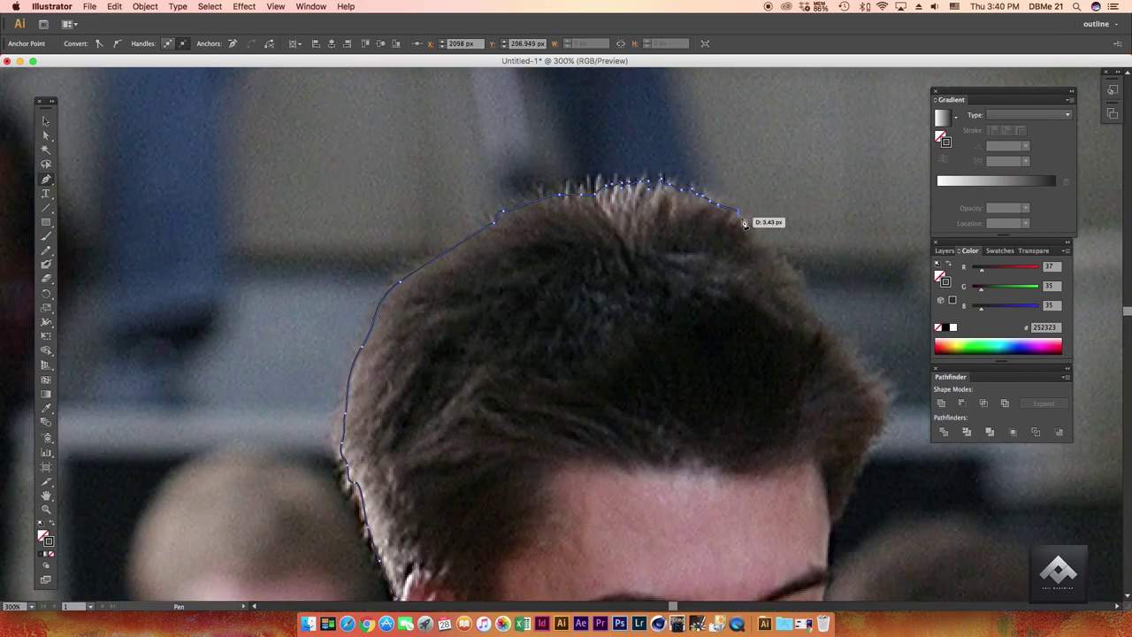
{"action": "scroll", "coordinate": [744, 223], "scroll_direction": "down", "scroll_amount": 5}
{"action": "scroll", "coordinate": [744, 223], "scroll_direction": "right", "scroll_amount": 10}
{"action": "left_click", "coordinate": [637, 241]}
{"action": "left_click_drag", "start_coordinate": [677, 305], "coordinate": [680, 332]}
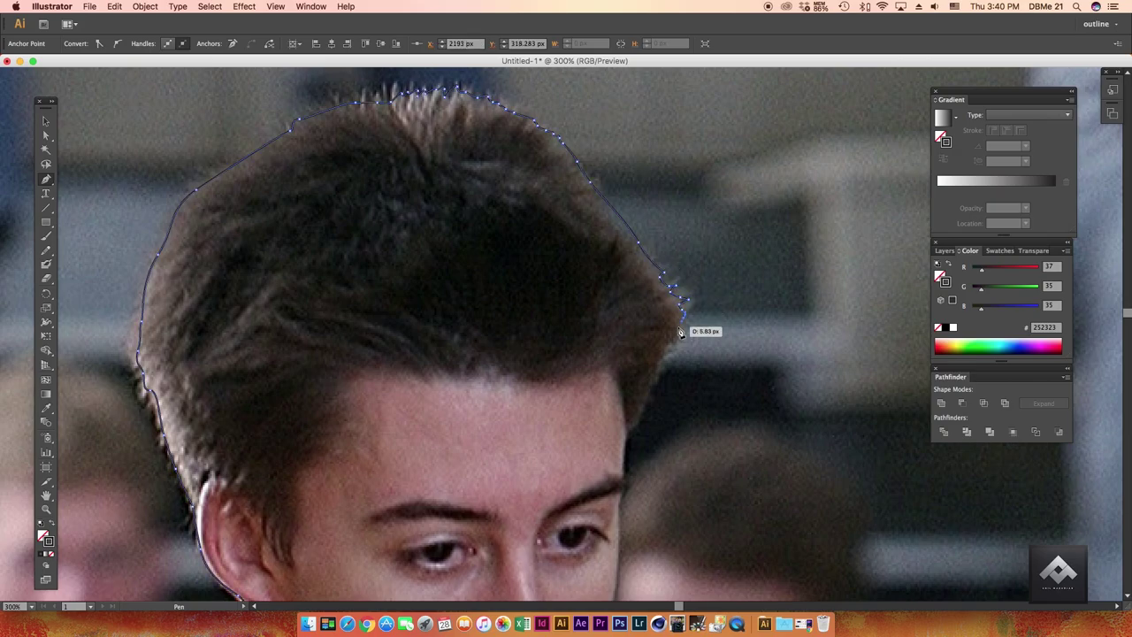
{"action": "left_click", "coordinate": [637, 416]}
Continue the outline down the cheek, along the shoulder and down the arm's edge.
{"action": "scroll", "coordinate": [637, 417], "scroll_direction": "down", "scroll_amount": 5}
{"action": "left_click_drag", "start_coordinate": [631, 169], "coordinate": [616, 183]}
{"action": "left_click", "coordinate": [610, 296]}
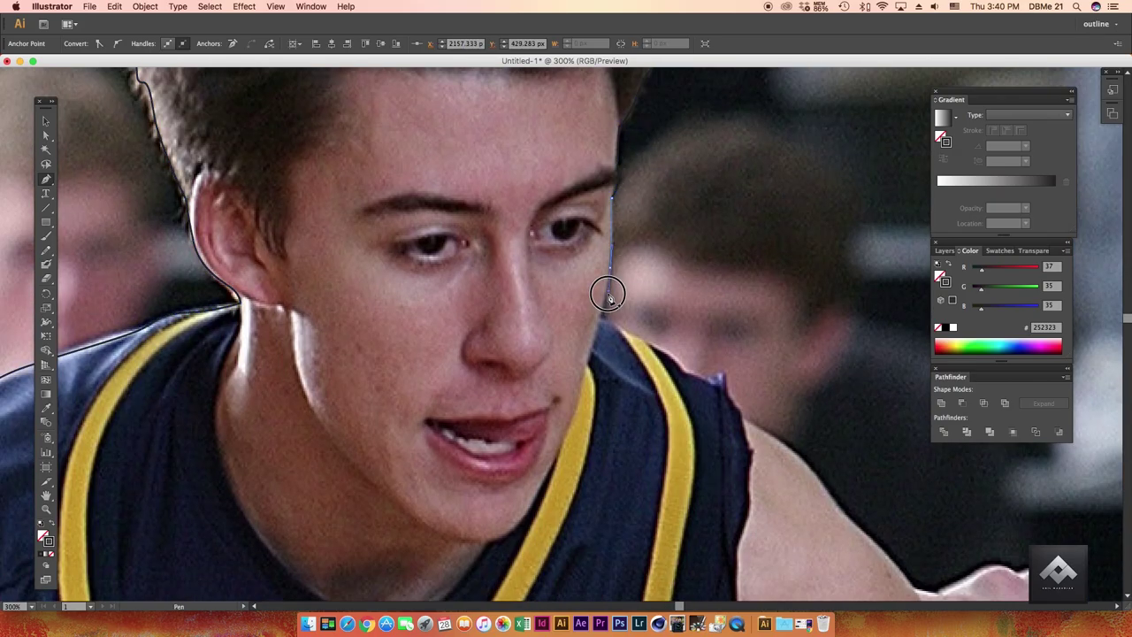
{"action": "scroll", "coordinate": [531, 257], "scroll_direction": "down", "scroll_amount": 3}
{"action": "scroll", "coordinate": [530, 257], "scroll_direction": "right", "scroll_amount": 4}
{"action": "left_click", "coordinate": [576, 265]}
{"action": "scroll", "coordinate": [576, 265], "scroll_direction": "down", "scroll_amount": 4}
{"action": "left_click_drag", "start_coordinate": [520, 205], "coordinate": [553, 241]}
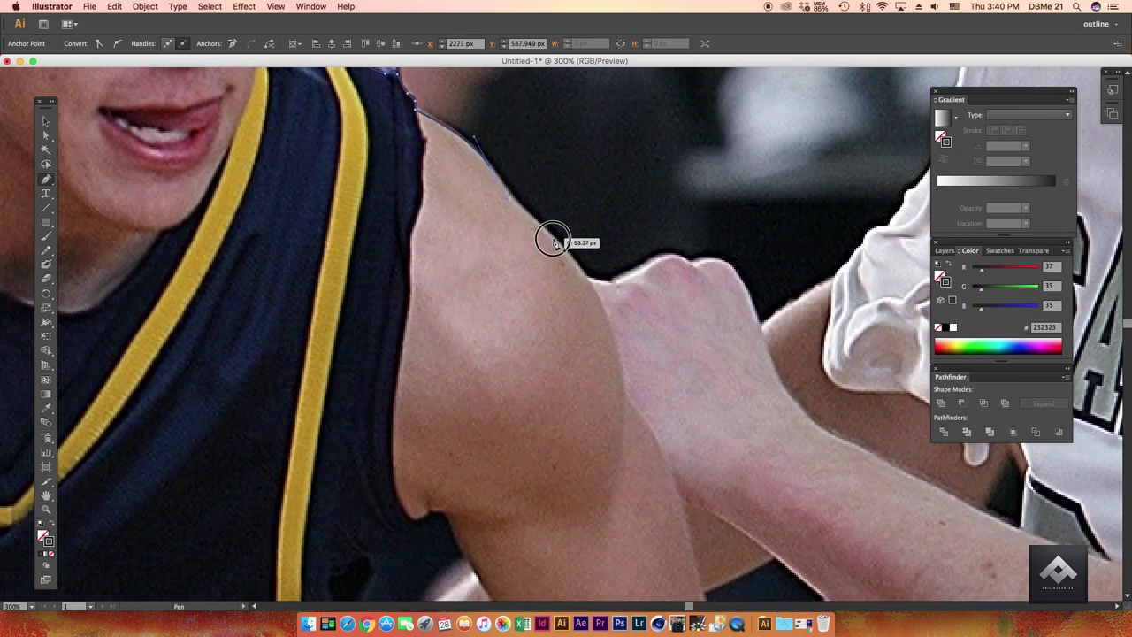
{"action": "left_click", "coordinate": [625, 378]}
{"action": "scroll", "coordinate": [624, 379], "scroll_direction": "down", "scroll_amount": 5}
{"action": "left_click_drag", "start_coordinate": [610, 391], "coordinate": [653, 468]}
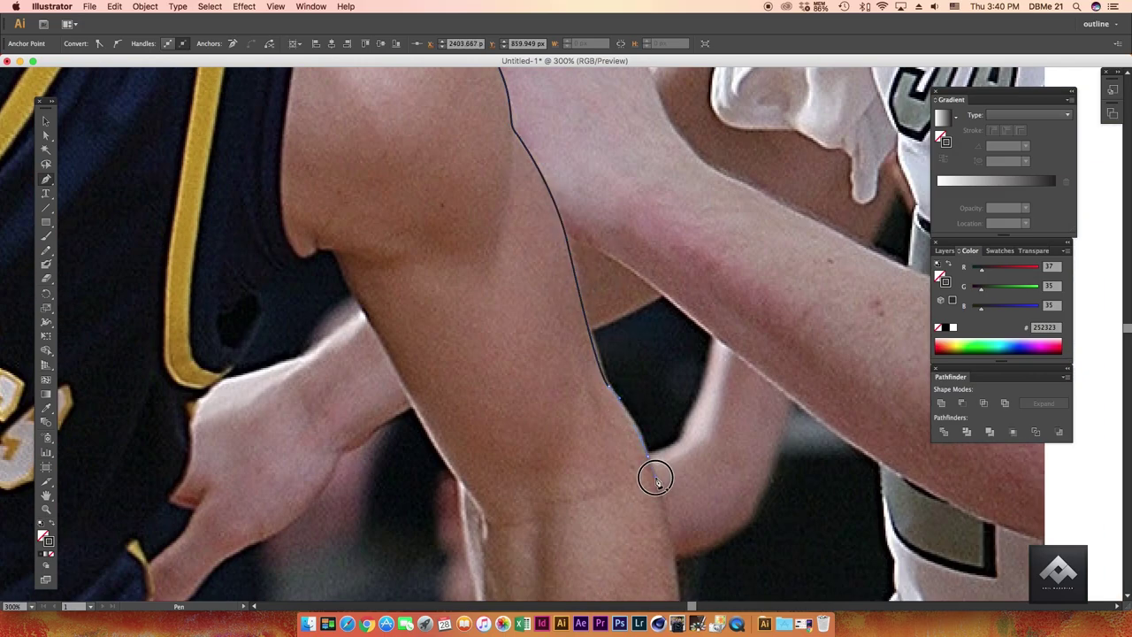
{"action": "scroll", "coordinate": [551, 359], "scroll_direction": "down", "scroll_amount": 5}
{"action": "scroll", "coordinate": [566, 363], "scroll_direction": "down", "scroll_amount": 3}
Trace down the forearm, along the back of the hand and under the fingers.
{"action": "left_click", "coordinate": [549, 478]}
{"action": "left_click_drag", "start_coordinate": [554, 477], "coordinate": [555, 256]}
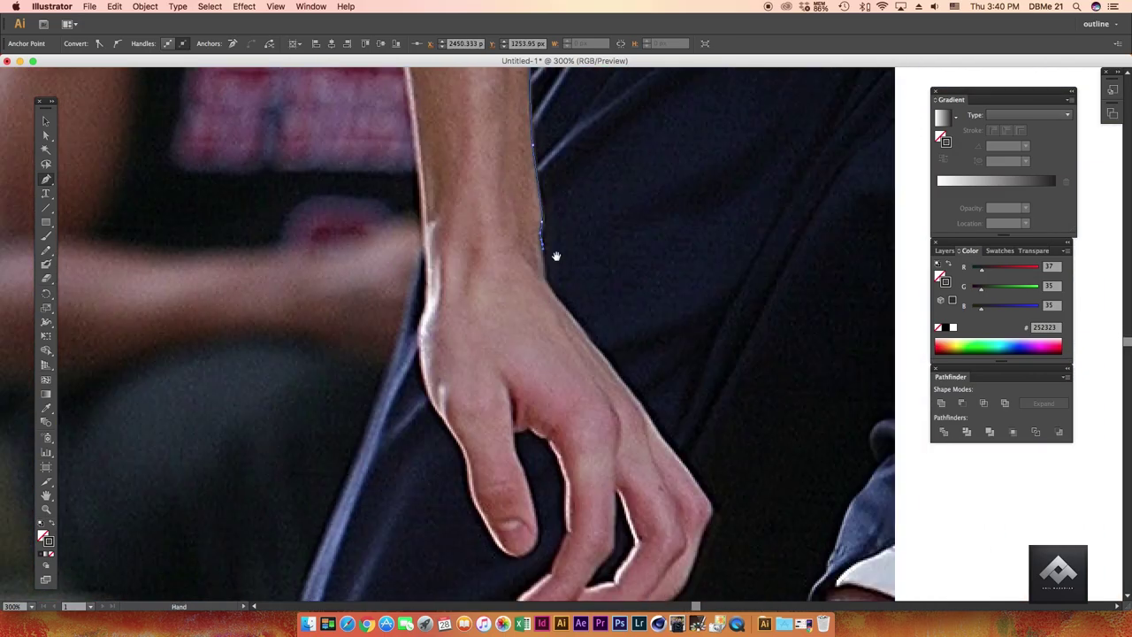
{"action": "scroll", "coordinate": [690, 457], "scroll_direction": "down", "scroll_amount": 5}
{"action": "left_click", "coordinate": [672, 272]}
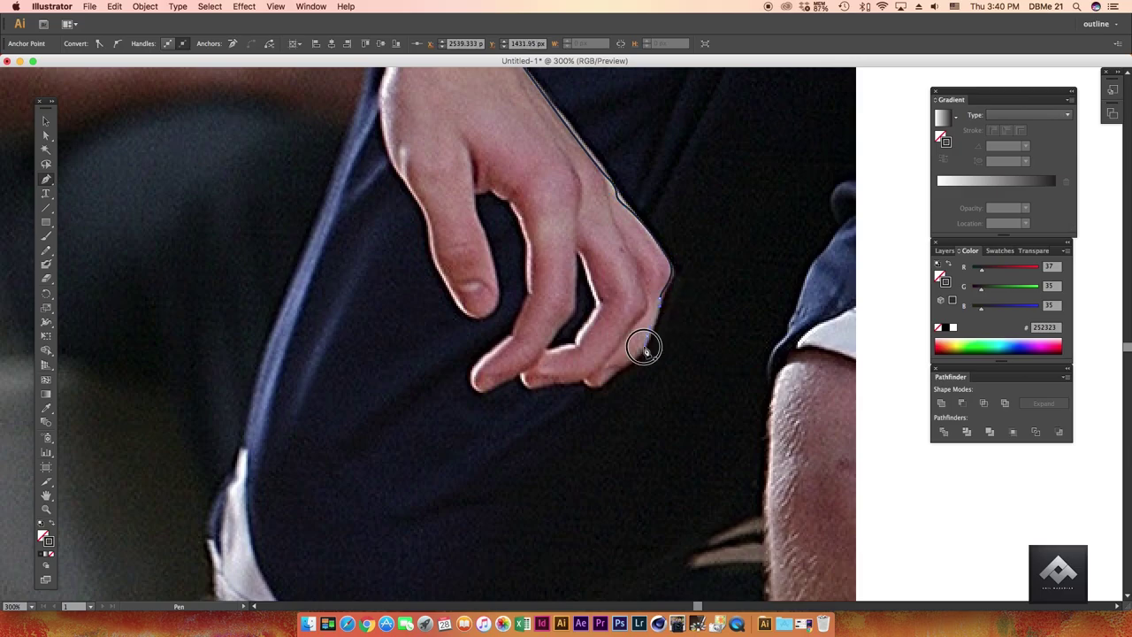
{"action": "left_click", "coordinate": [597, 391]}
{"action": "left_click", "coordinate": [524, 384]}
{"action": "left_click", "coordinate": [477, 389]}
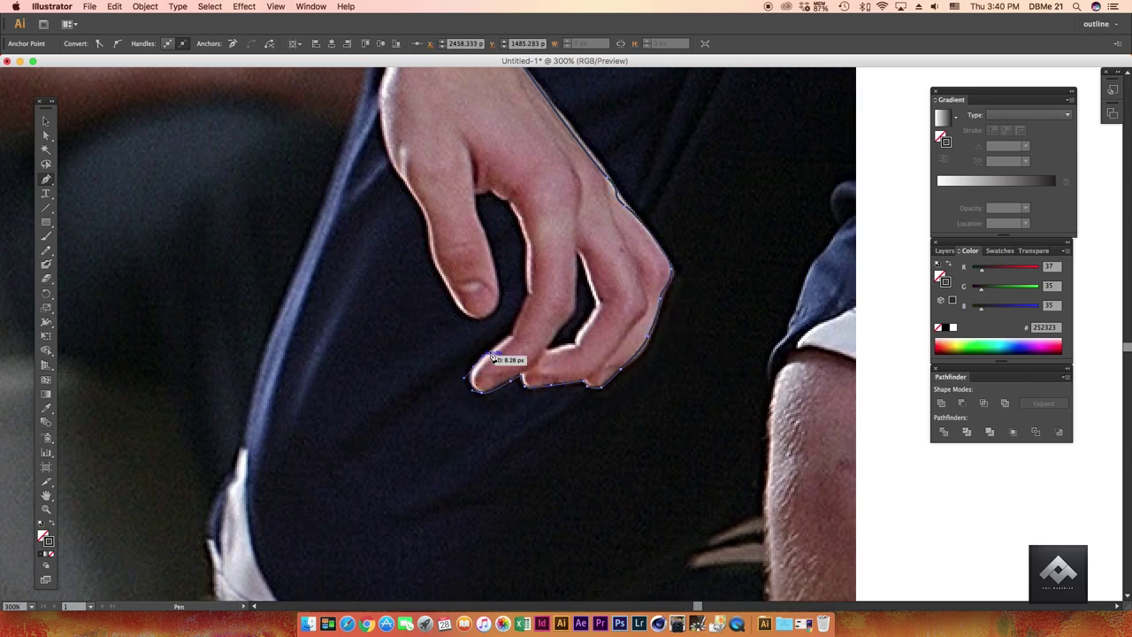
{"action": "left_click", "coordinate": [514, 336]}
Outline the index finger along its inner and outer edges up to the tip.
{"action": "left_click", "coordinate": [530, 297]}
{"action": "left_click", "coordinate": [529, 256]}
{"action": "left_click", "coordinate": [500, 202]}
{"action": "left_click", "coordinate": [498, 300]}
{"action": "scroll", "coordinate": [498, 301], "scroll_direction": "left", "scroll_amount": 3}
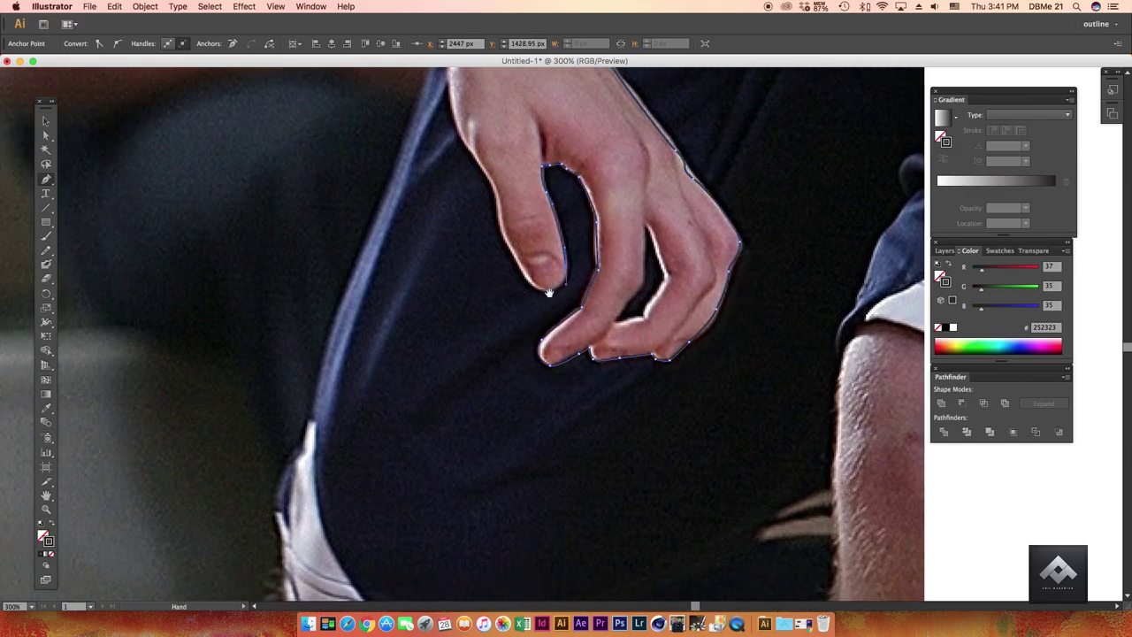
{"action": "left_click", "coordinate": [495, 215]}
{"action": "left_click", "coordinate": [476, 160]}
{"action": "scroll", "coordinate": [495, 177], "scroll_direction": "up", "scroll_amount": 3}
{"action": "key", "text": "ctrl+minus"}
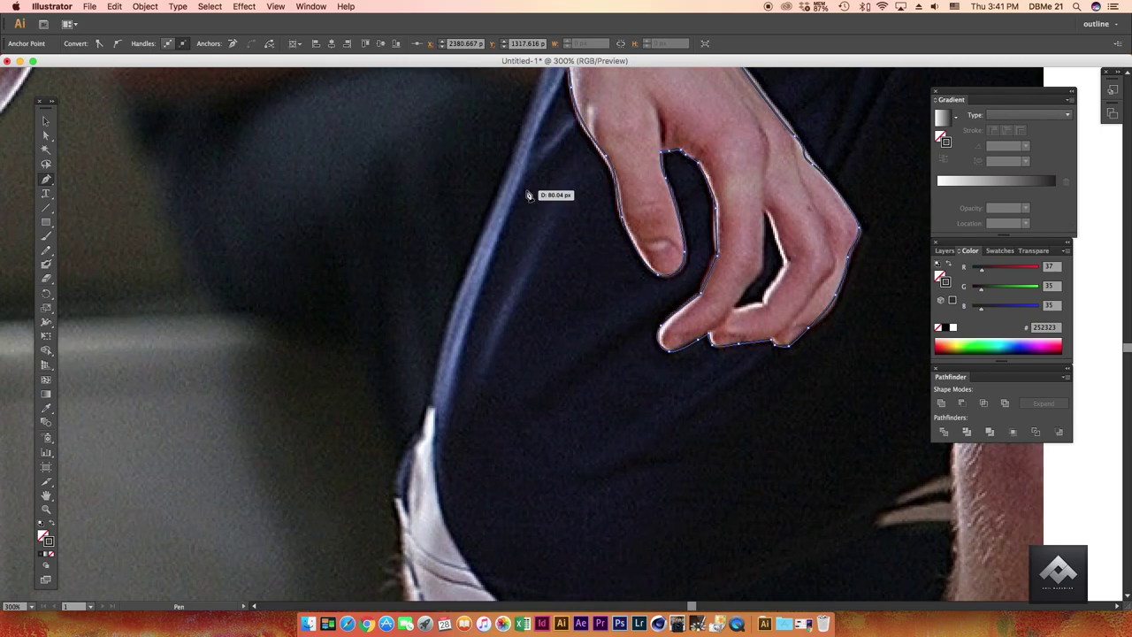
{"action": "scroll", "coordinate": [538, 480], "scroll_direction": "up", "scroll_amount": 5}
Trace up the forearm to the armpit, then down the other arm and hand edge.
{"action": "scroll", "coordinate": [498, 218], "scroll_direction": "up", "scroll_amount": 5}
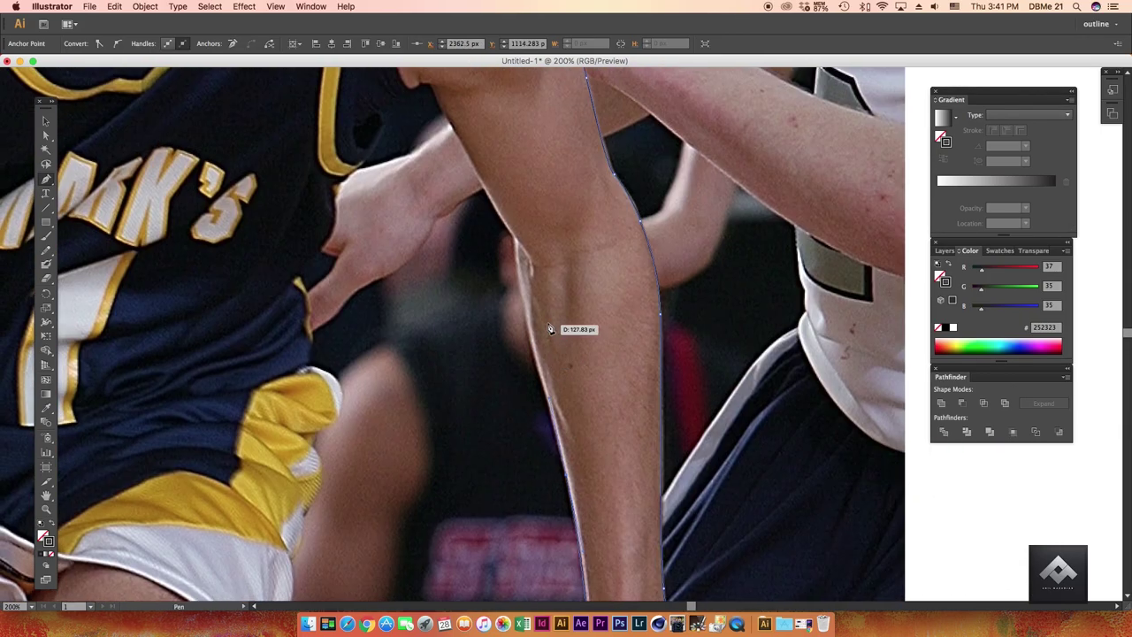
{"action": "left_click", "coordinate": [538, 240]}
{"action": "scroll", "coordinate": [538, 239], "scroll_direction": "up", "scroll_amount": 5}
{"action": "left_click", "coordinate": [513, 268]}
{"action": "scroll", "coordinate": [513, 268], "scroll_direction": "left", "scroll_amount": 4}
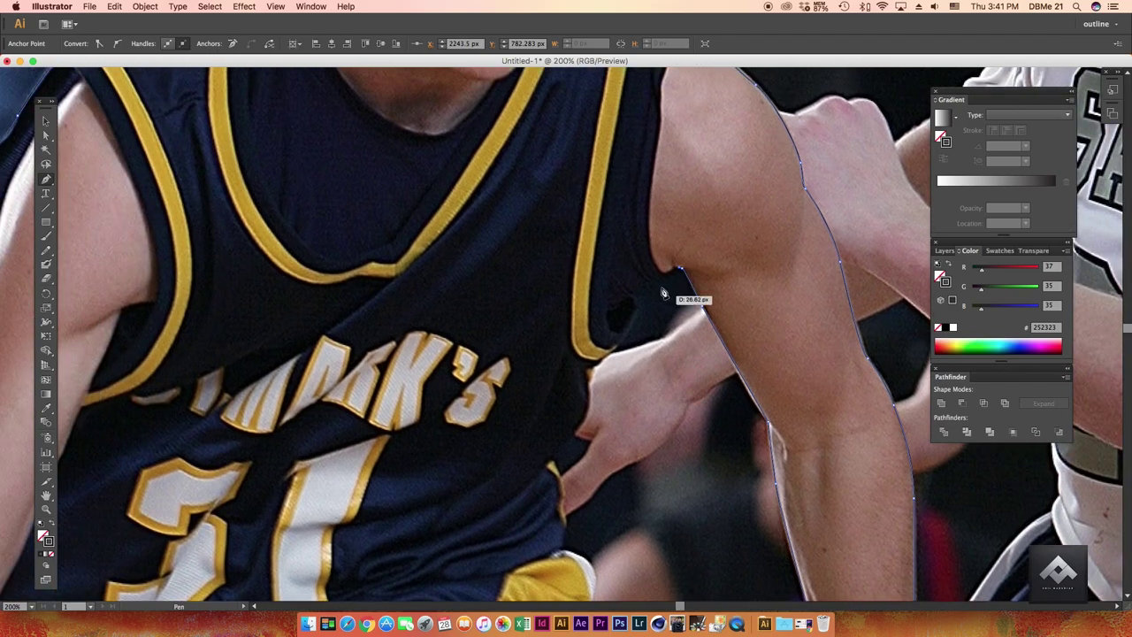
{"action": "left_click", "coordinate": [672, 281]}
{"action": "left_click", "coordinate": [653, 328]}
{"action": "left_click", "coordinate": [596, 431]}
Continue the outline along the shorts, down the calf and around the sock and laces.
{"action": "scroll", "coordinate": [596, 434], "scroll_direction": "down", "scroll_amount": 4}
{"action": "scroll", "coordinate": [725, 169], "scroll_direction": "down", "scroll_amount": 5}
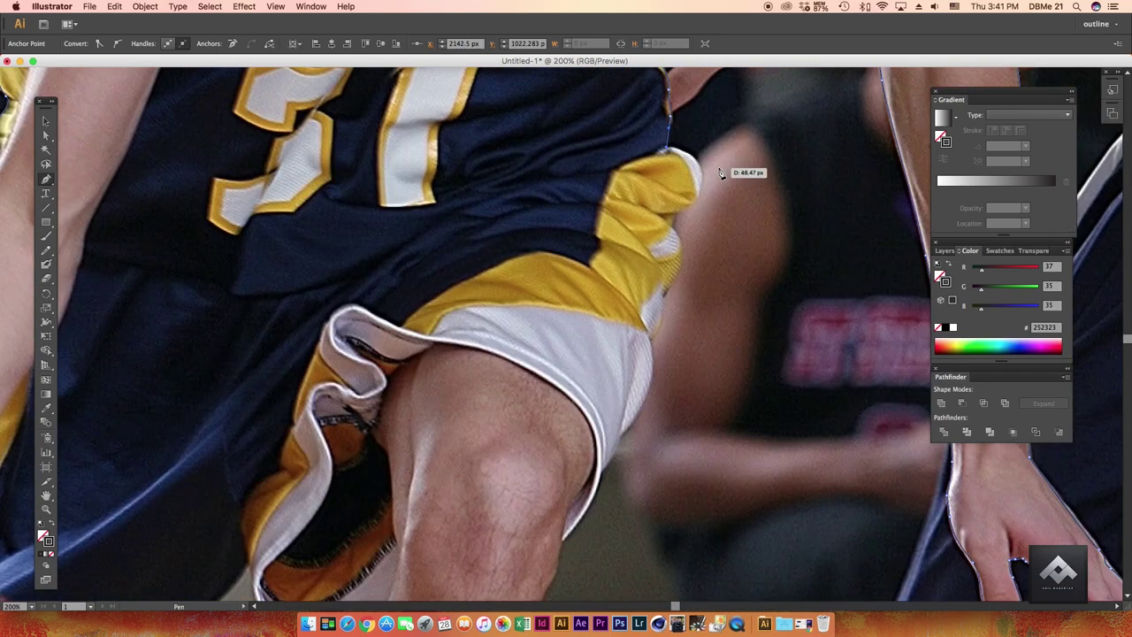
{"action": "left_click", "coordinate": [670, 222]}
{"action": "left_click", "coordinate": [665, 299]}
{"action": "scroll", "coordinate": [693, 225], "scroll_direction": "down", "scroll_amount": 3}
{"action": "left_click", "coordinate": [665, 261]}
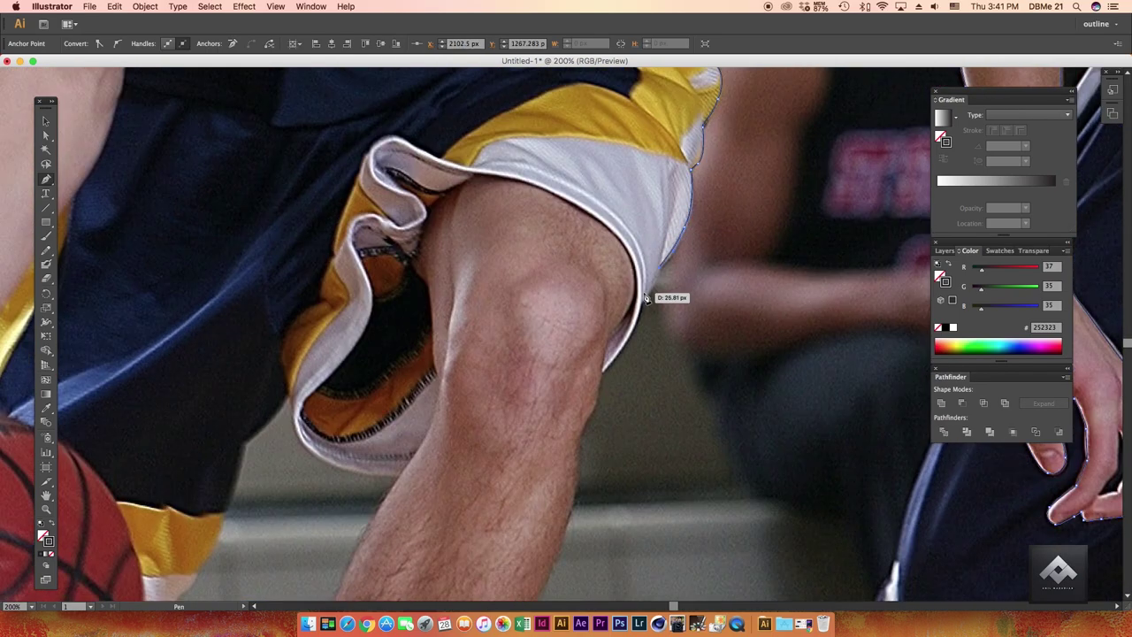
{"action": "scroll", "coordinate": [619, 365], "scroll_direction": "down", "scroll_amount": 3}
{"action": "scroll", "coordinate": [637, 195], "scroll_direction": "down", "scroll_amount": 3}
{"action": "left_click", "coordinate": [567, 387]}
{"action": "left_click", "coordinate": [539, 434]}
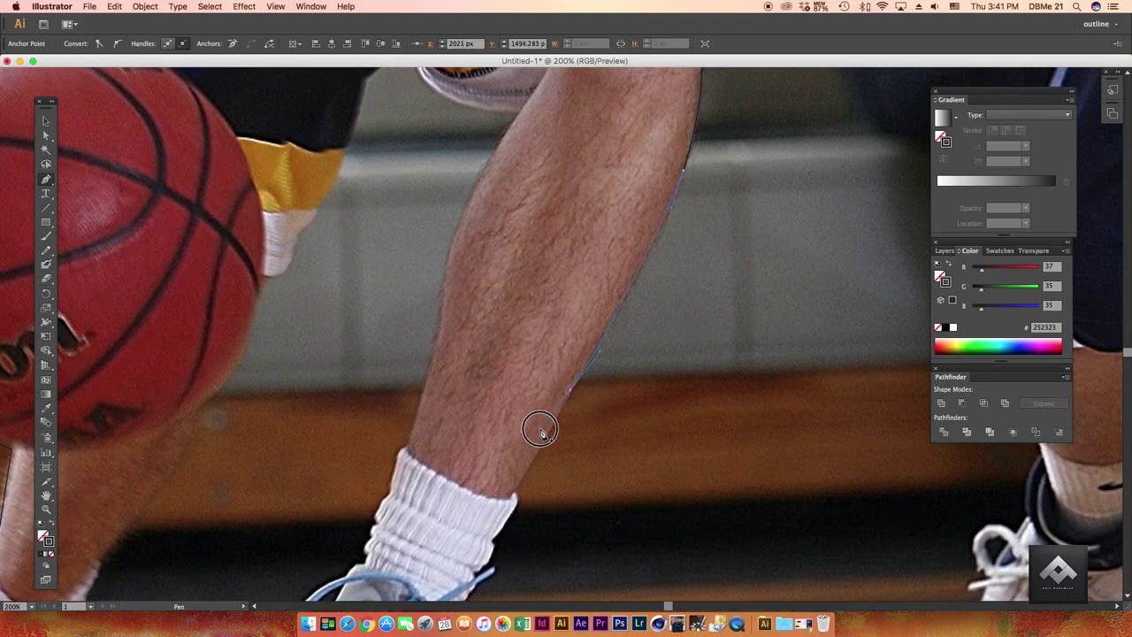
{"action": "scroll", "coordinate": [539, 434], "scroll_direction": "down", "scroll_amount": 3}
{"action": "left_click_drag", "start_coordinate": [529, 317], "coordinate": [535, 331]}
{"action": "left_click_drag", "start_coordinate": [505, 395], "coordinate": [482, 432]}
Trace along the shoe's toe and close the outline at its starting anchor.
{"action": "scroll", "coordinate": [482, 432], "scroll_direction": "down", "scroll_amount": 5}
{"action": "scroll", "coordinate": [482, 432], "scroll_direction": "left", "scroll_amount": 3}
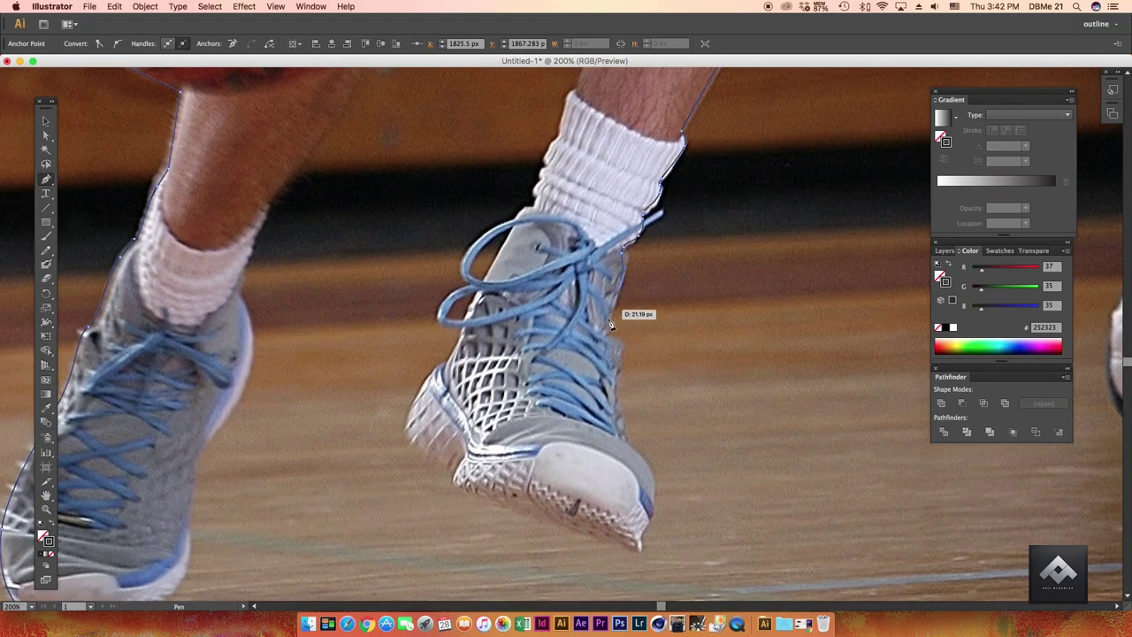
{"action": "scroll", "coordinate": [625, 445], "scroll_direction": "down", "scroll_amount": 5}
{"action": "left_click_drag", "start_coordinate": [631, 379], "coordinate": [610, 374]}
{"action": "left_click", "coordinate": [443, 309]}
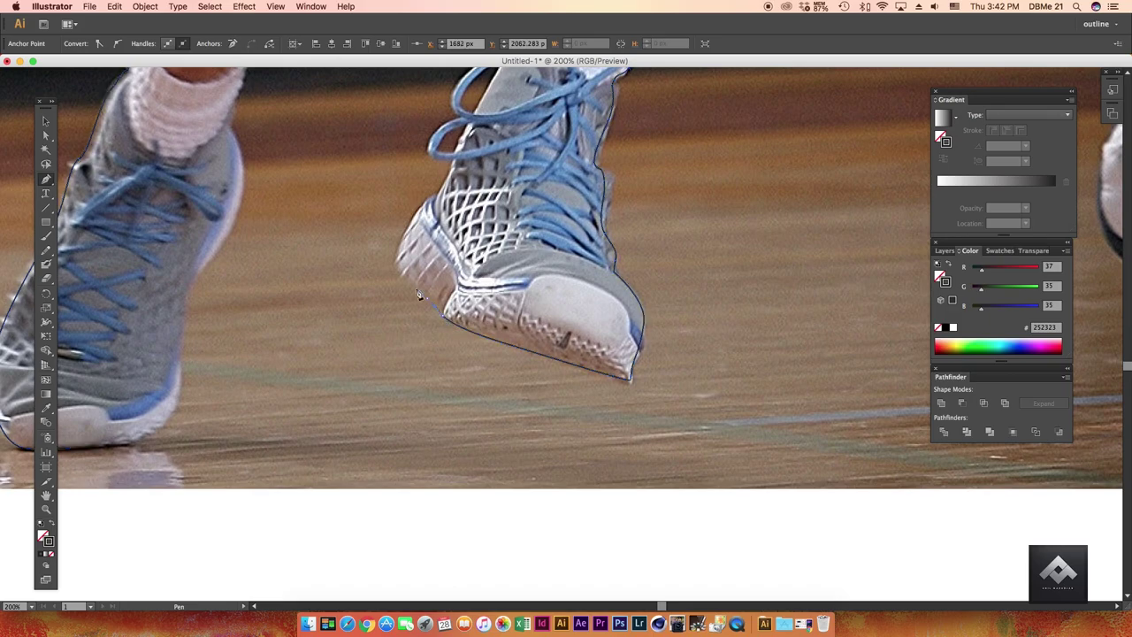
{"action": "left_click_drag", "start_coordinate": [432, 198], "coordinate": [433, 201]}
{"action": "scroll", "coordinate": [478, 283], "scroll_direction": "up", "scroll_amount": 5}
{"action": "scroll", "coordinate": [478, 283], "scroll_direction": "left", "scroll_amount": 2}
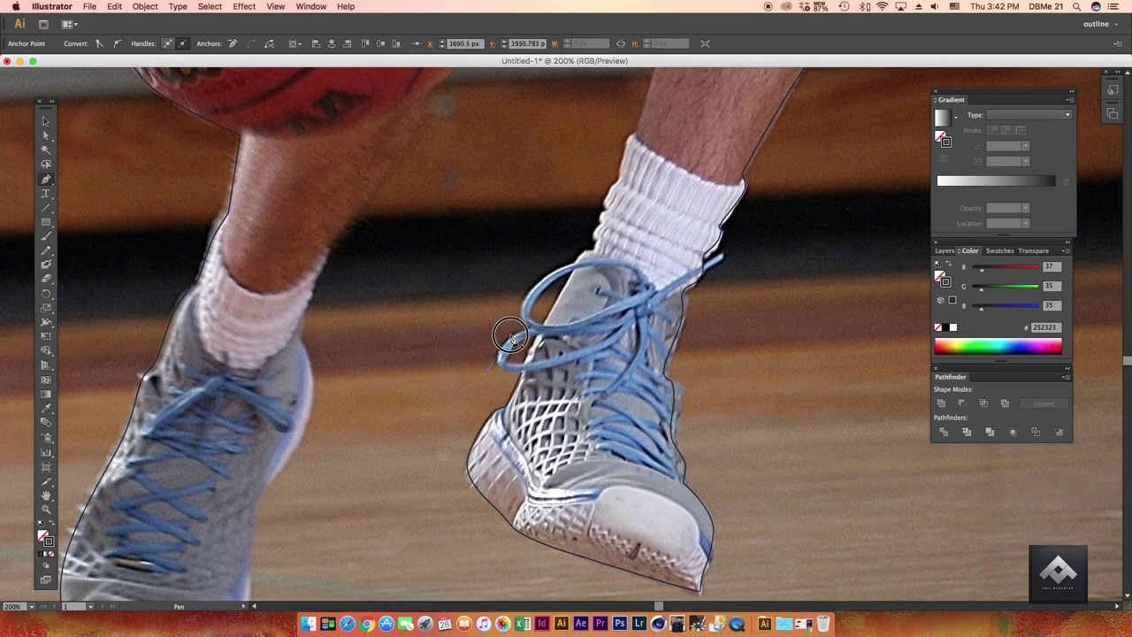
{"action": "left_click", "coordinate": [595, 252]}
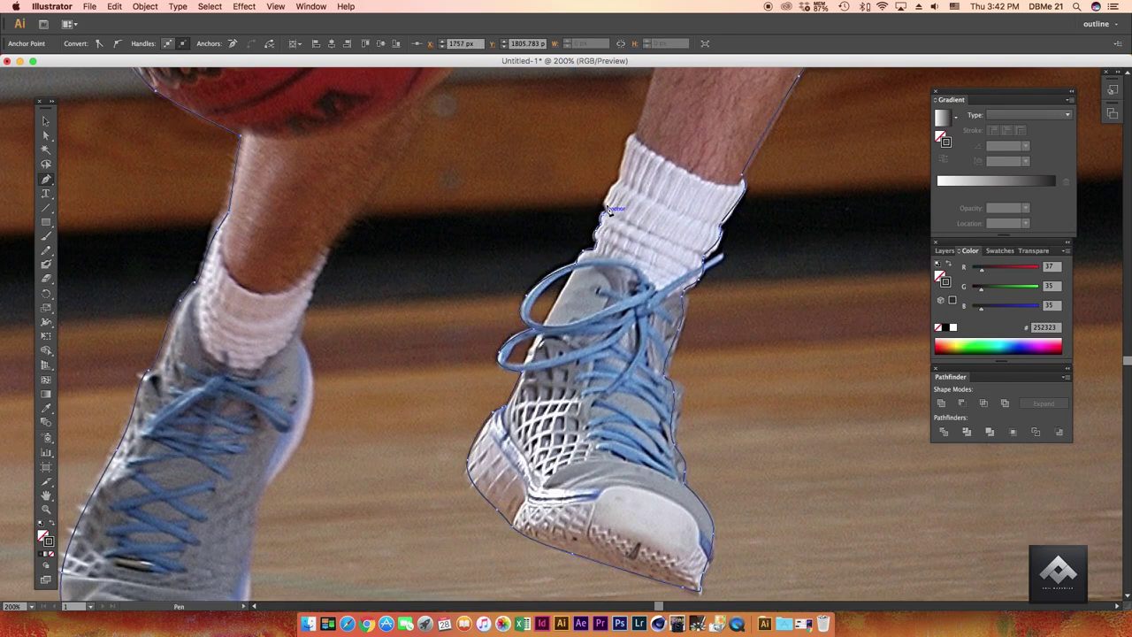
Outline the lower edge of the basketball.
{"action": "scroll", "coordinate": [629, 139], "scroll_direction": "up", "scroll_amount": 8}
{"action": "scroll", "coordinate": [630, 140], "scroll_direction": "left", "scroll_amount": 2}
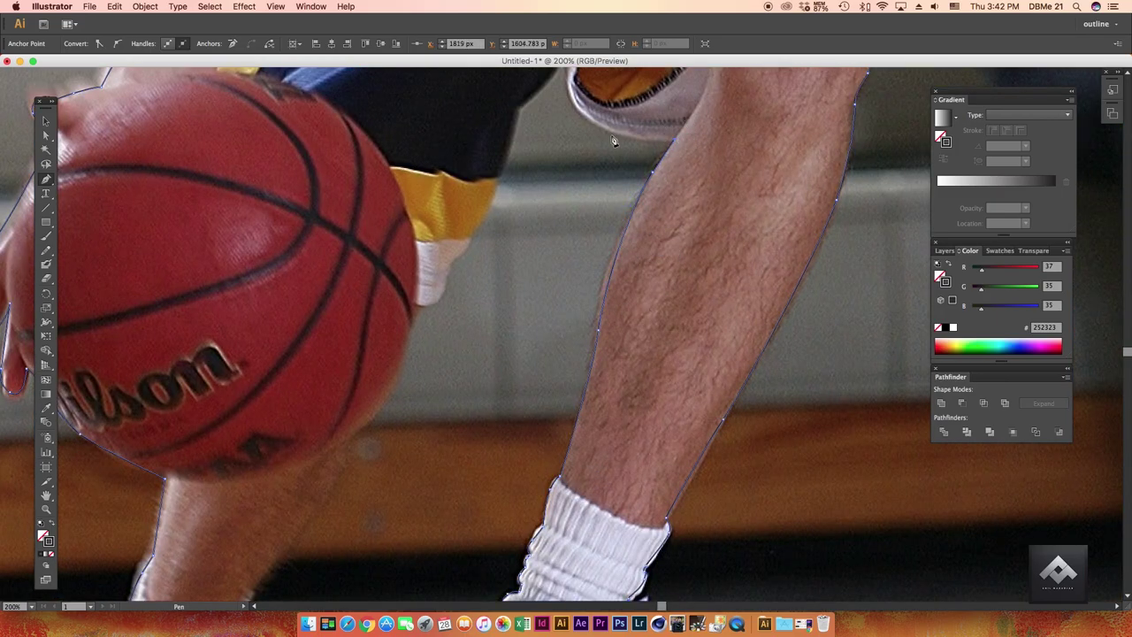
{"action": "left_click_drag", "start_coordinate": [614, 141], "coordinate": [758, 282]}
{"action": "scroll", "coordinate": [675, 416], "scroll_direction": "down", "scroll_amount": 10}
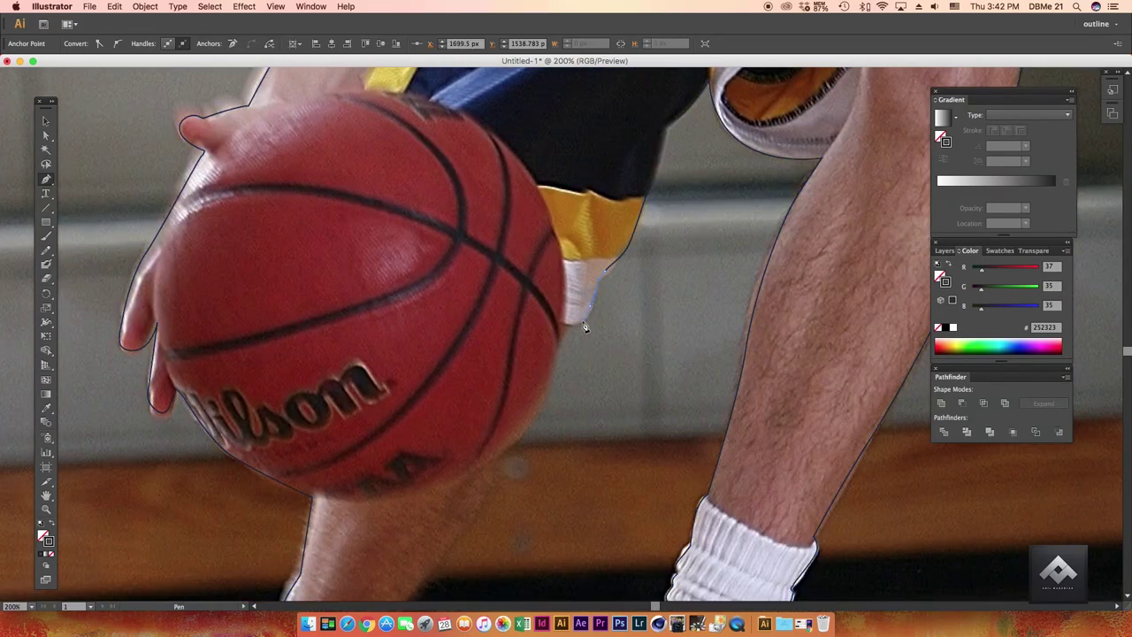
{"action": "scroll", "coordinate": [708, 265], "scroll_direction": "left", "scroll_amount": 4}
{"action": "left_click", "coordinate": [699, 262]}
{"action": "left_click_drag", "start_coordinate": [698, 263], "coordinate": [650, 357]}
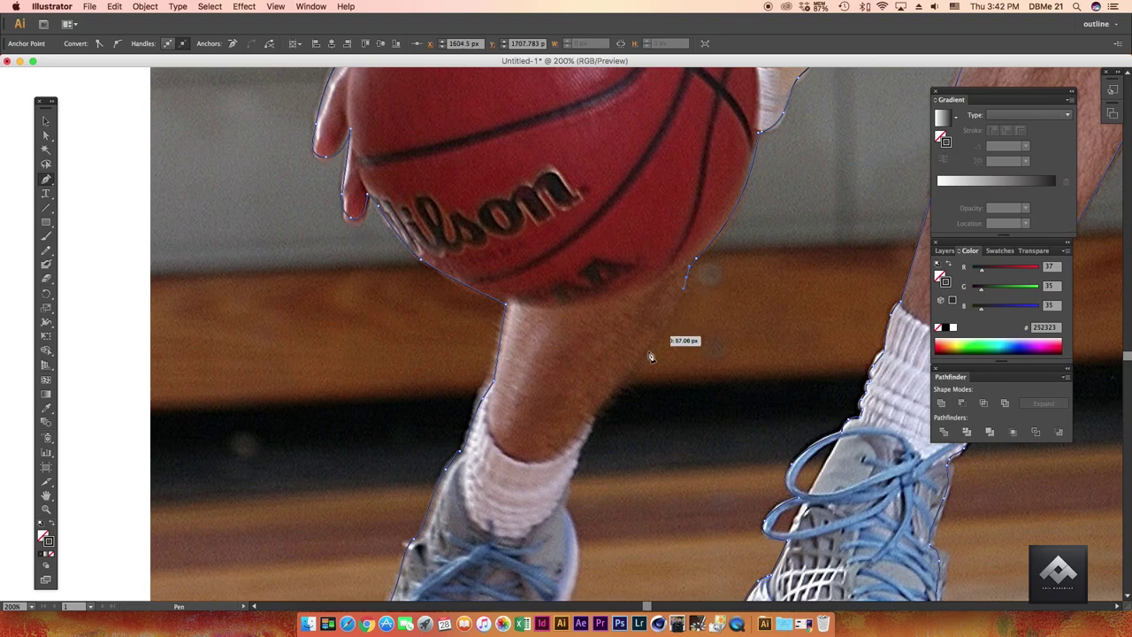
Shape the outline around the shoe's heel and along its sole.
{"action": "mouse_move", "coordinate": [625, 423]}
{"action": "left_mouse_down"}
{"action": "mouse_move", "coordinate": [661, 314]}
{"action": "mouse_move", "coordinate": [637, 323]}
{"action": "mouse_move", "coordinate": [629, 380]}
{"action": "mouse_move", "coordinate": [664, 243]}
{"action": "mouse_move", "coordinate": [644, 316]}
{"action": "left_mouse_up"}
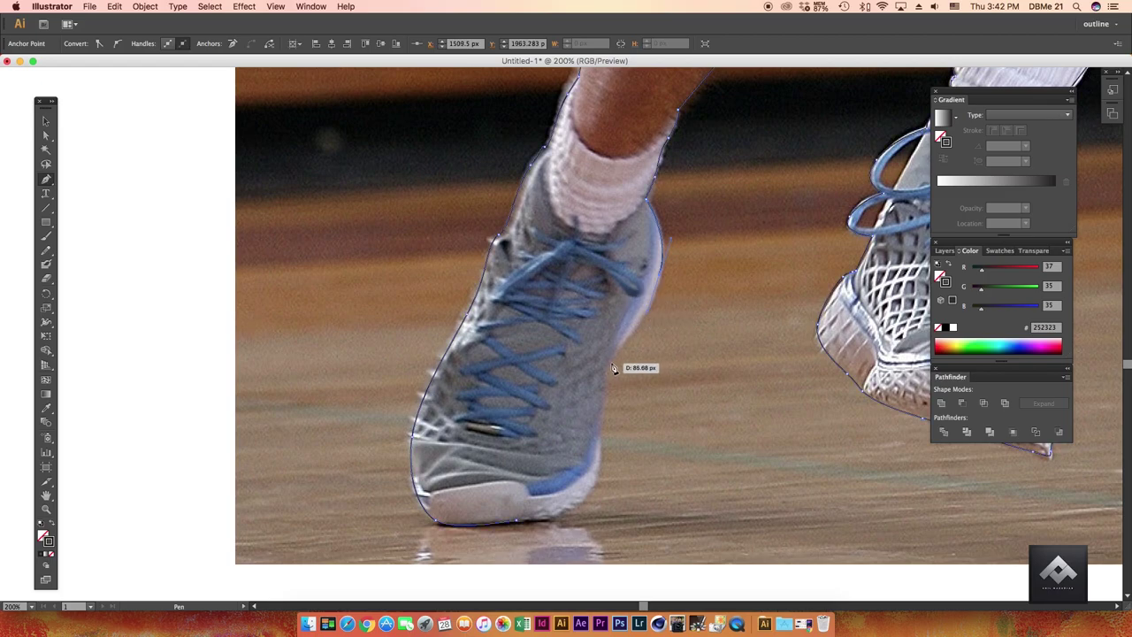
{"action": "left_click_drag", "start_coordinate": [613, 369], "coordinate": [621, 205]}
{"action": "left_click_drag", "start_coordinate": [601, 326], "coordinate": [596, 345]}
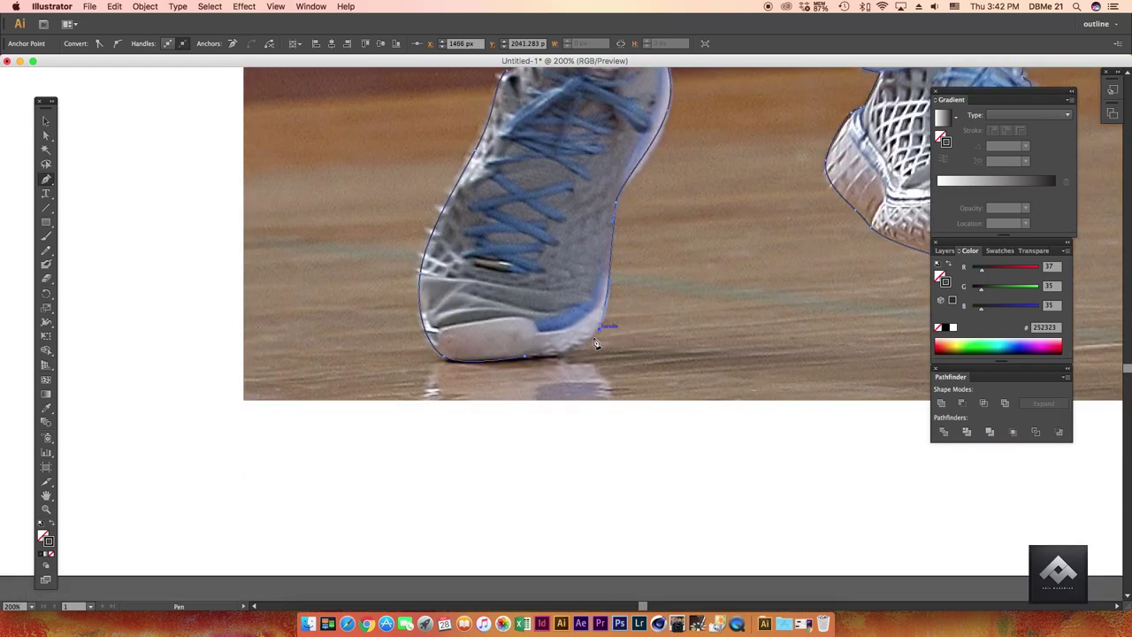
{"action": "left_click_drag", "start_coordinate": [530, 361], "coordinate": [505, 354]}
Finish the traced path and zoom out to see the whole artboard.
{"action": "left_click", "coordinate": [49, 135]}
{"action": "left_click", "coordinate": [151, 180]}
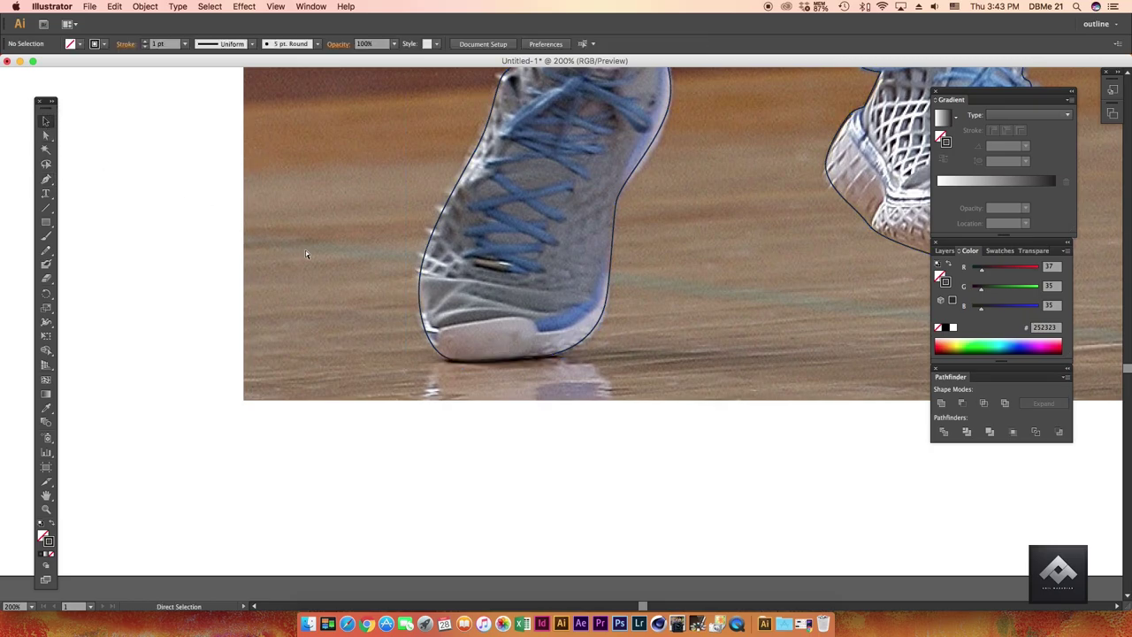
{"action": "key", "text": "super+1"}
{"action": "key", "text": "super+minus"}
{"action": "key", "text": "super+minus"}
{"action": "key", "text": "super+minus"}
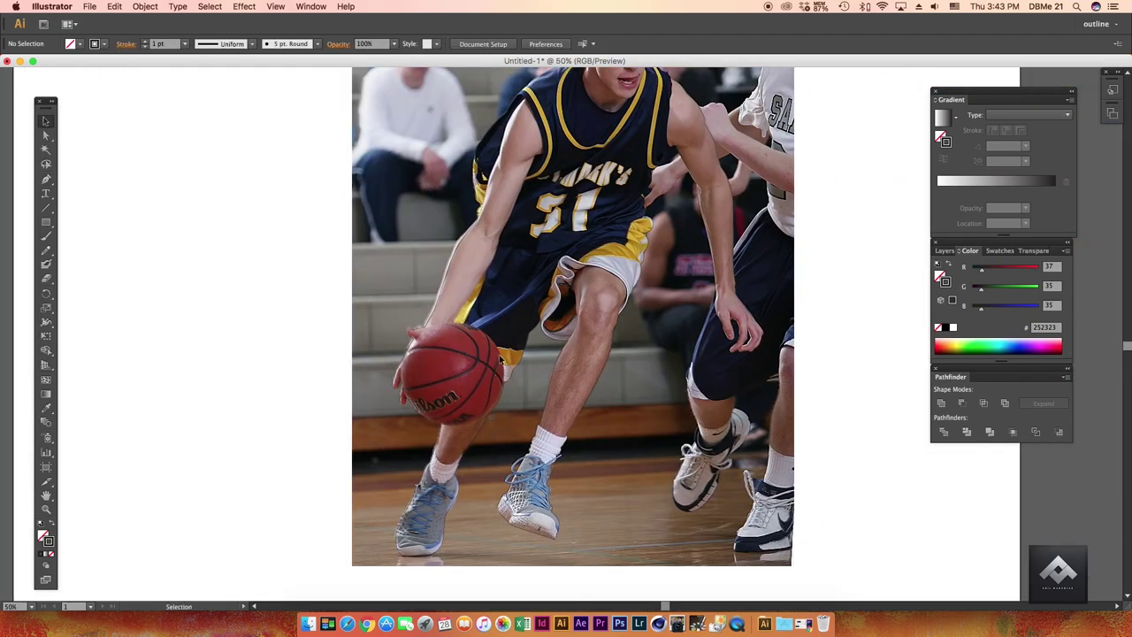
{"action": "key", "text": "super+minus"}
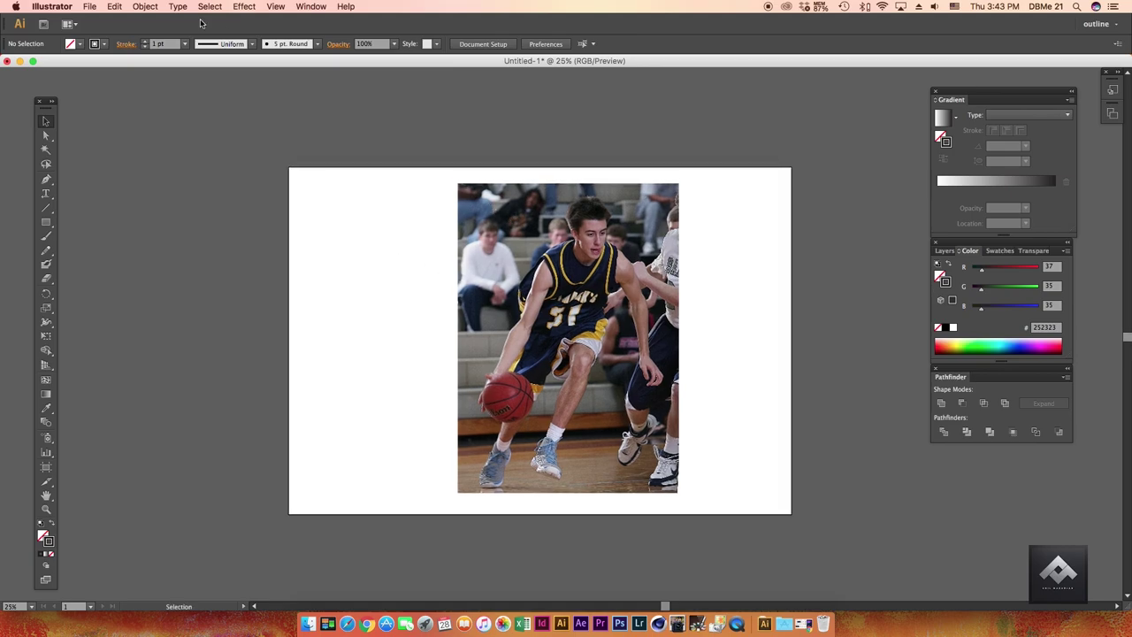
Unlock all, embed the basketball photo, and select it together with the traced outline.
{"action": "left_click", "coordinate": [141, 7]}
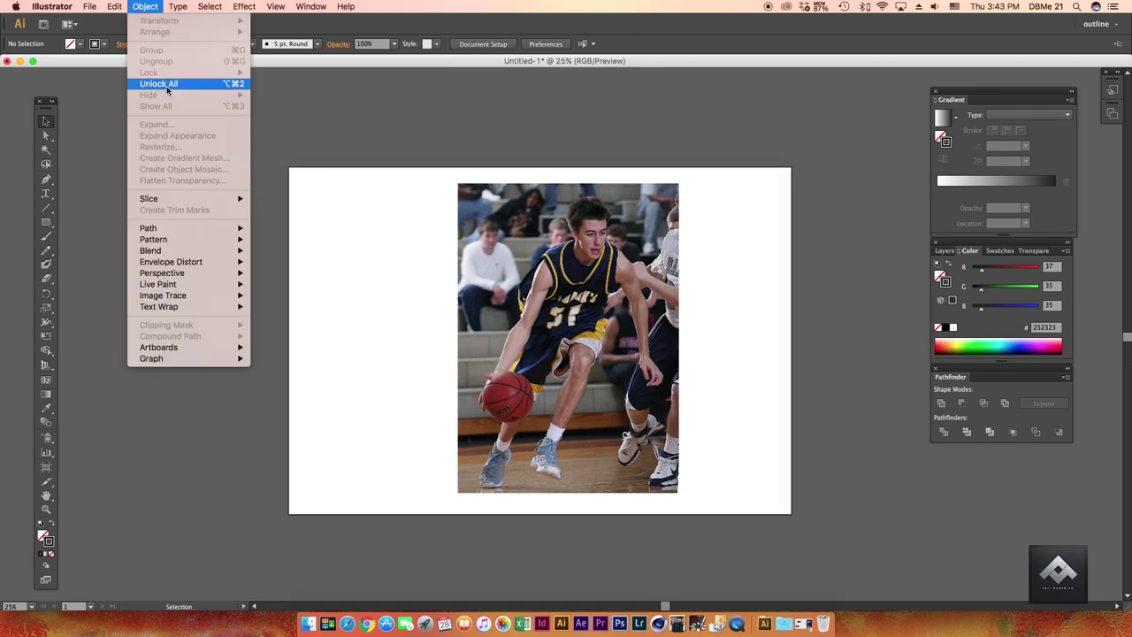
{"action": "left_click", "coordinate": [160, 88]}
{"action": "left_click", "coordinate": [446, 124]}
{"action": "left_click", "coordinate": [517, 182]}
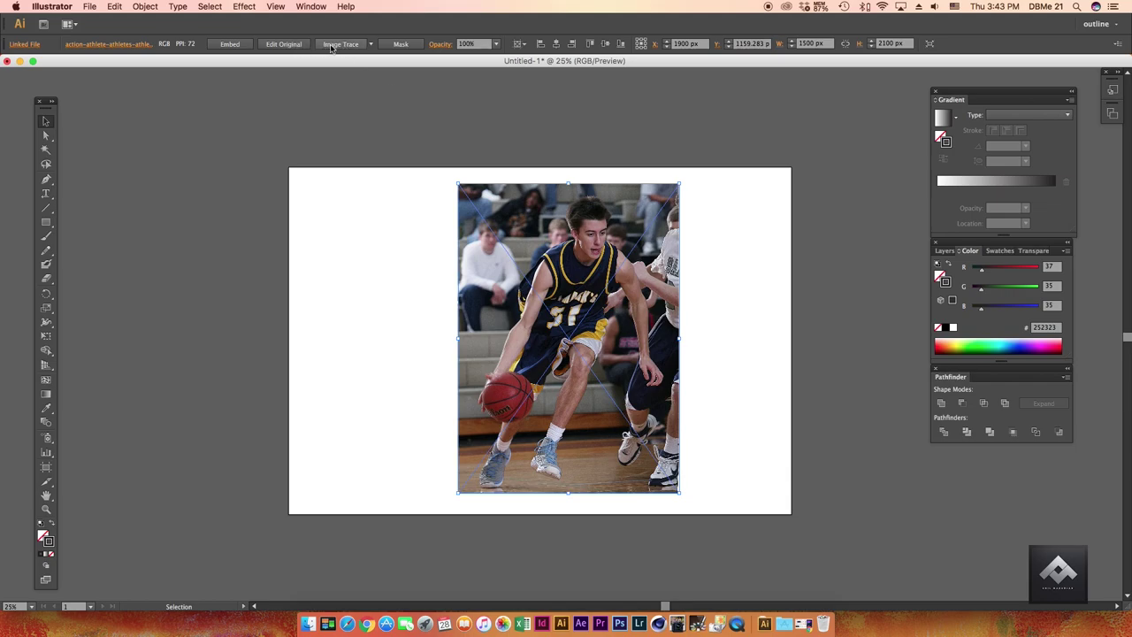
{"action": "left_click", "coordinate": [233, 45]}
{"action": "left_click", "coordinate": [679, 510]}
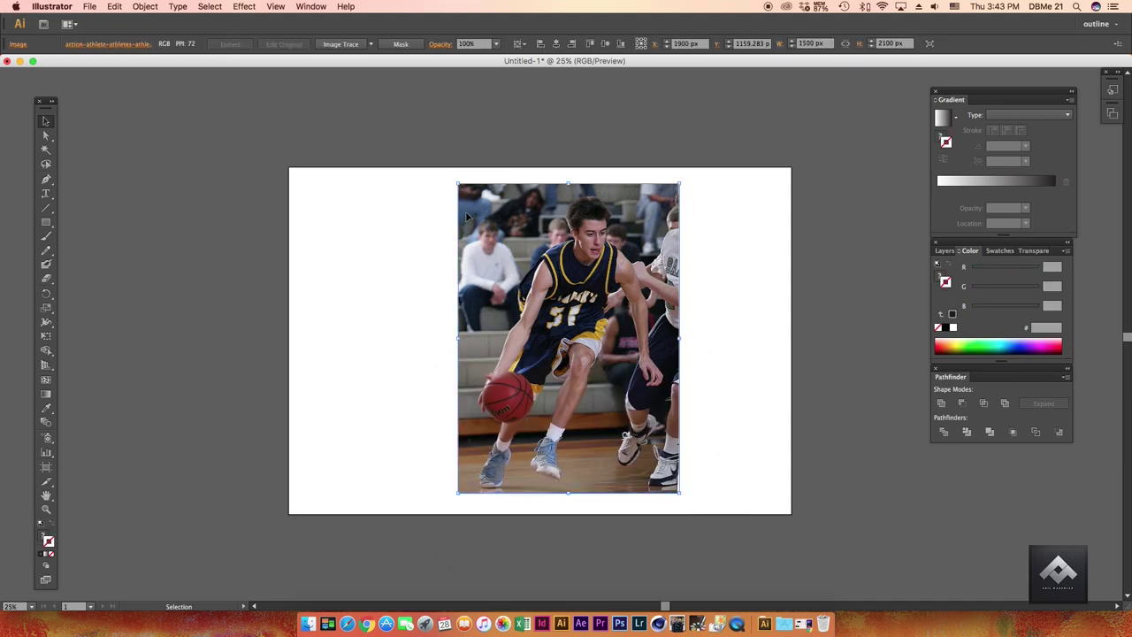
{"action": "left_click_drag", "start_coordinate": [400, 178], "coordinate": [721, 474]}
Make a clipping mask so the photo is cut to the player outline.
{"action": "right_click", "coordinate": [588, 309]}
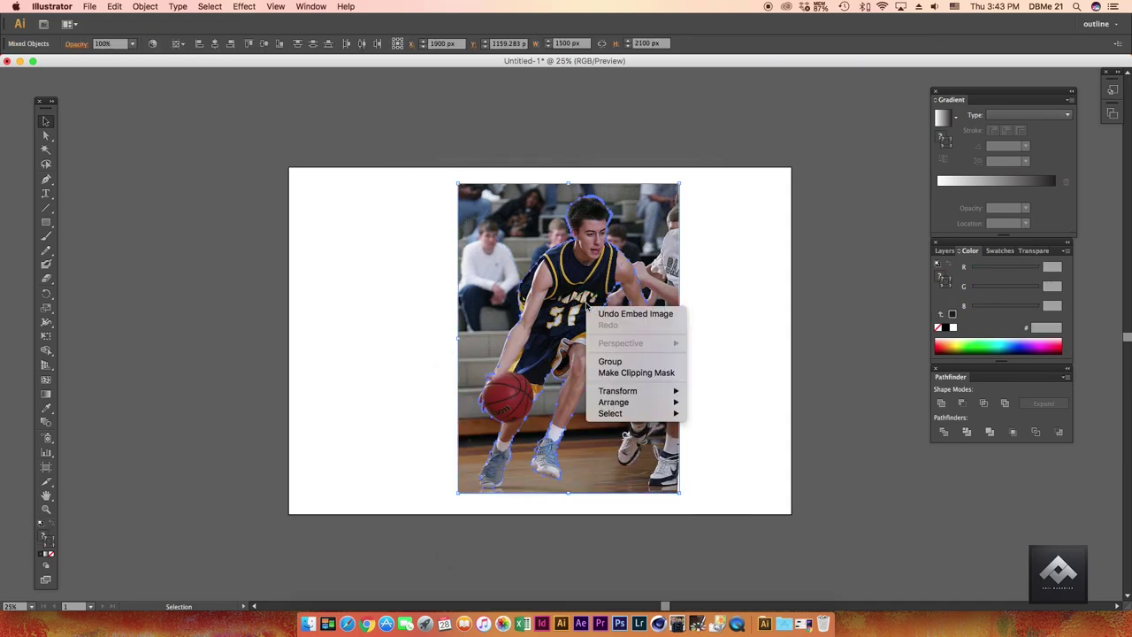
{"action": "left_click", "coordinate": [635, 374]}
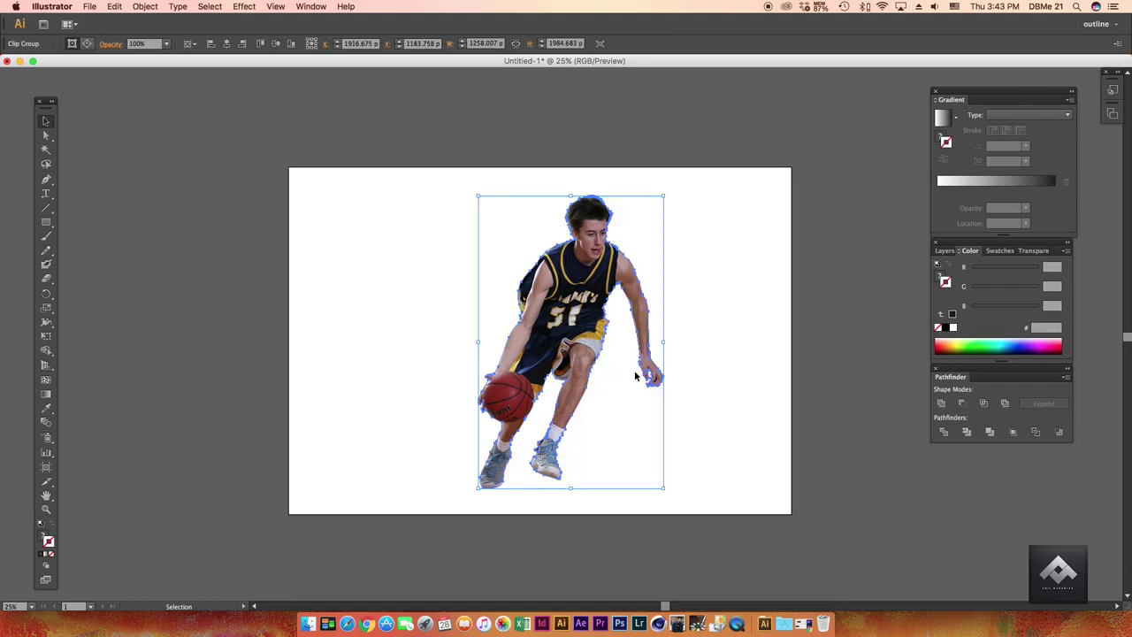
{"action": "left_click", "coordinate": [730, 328]}
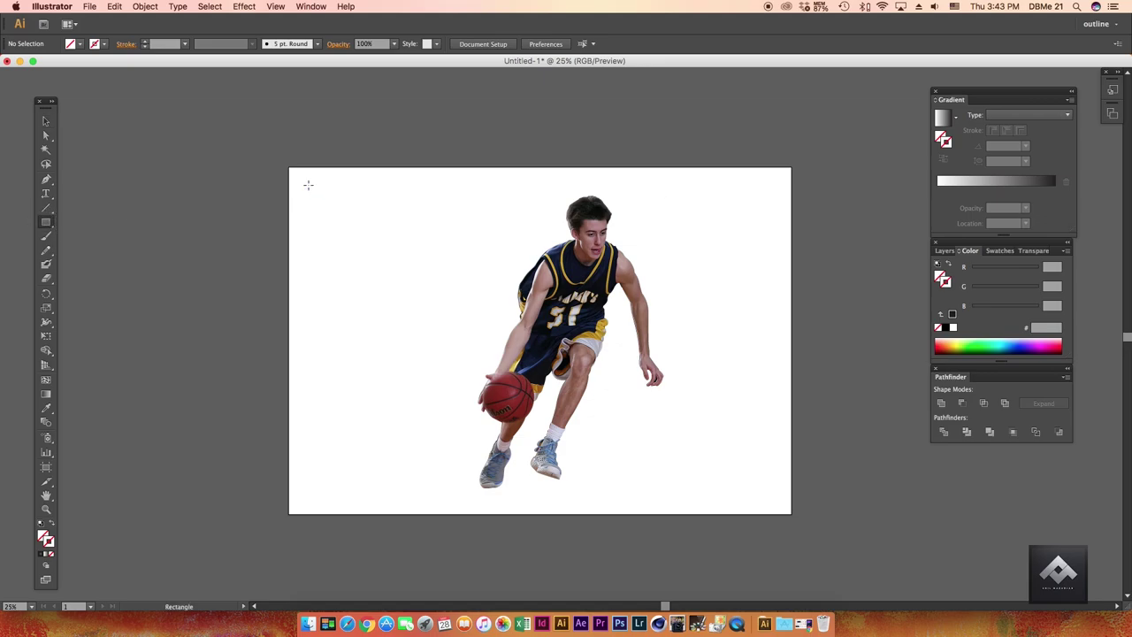
Draw an artboard-sized rectangle filled #0F0F0F with no stroke.
{"action": "left_click_drag", "start_coordinate": [289, 165], "coordinate": [792, 513]}
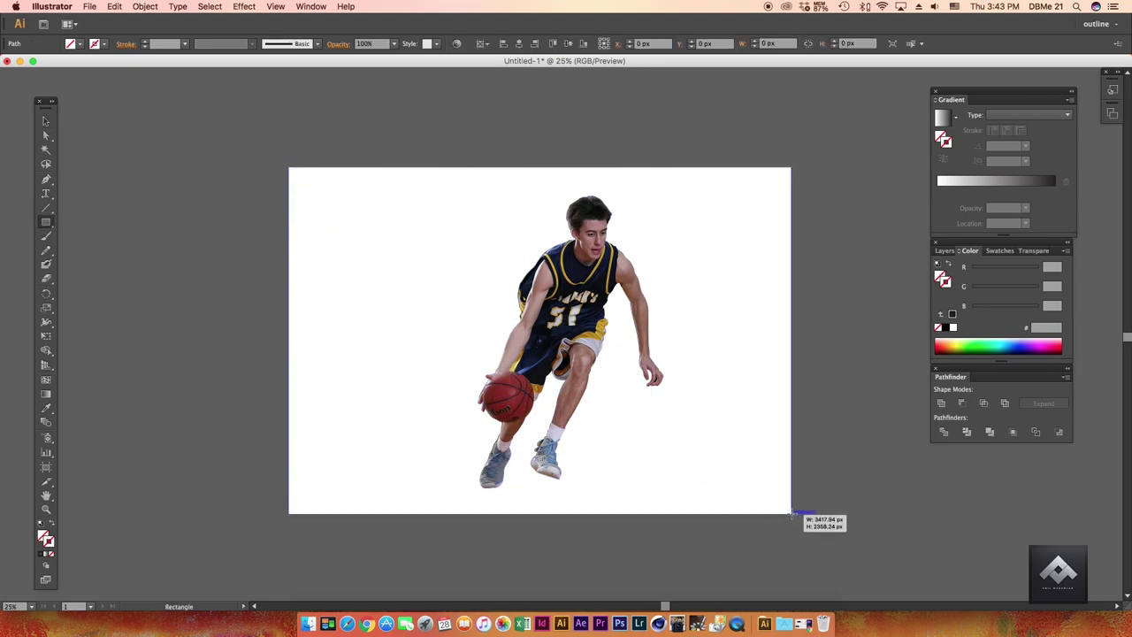
{"action": "left_click", "coordinate": [40, 527]}
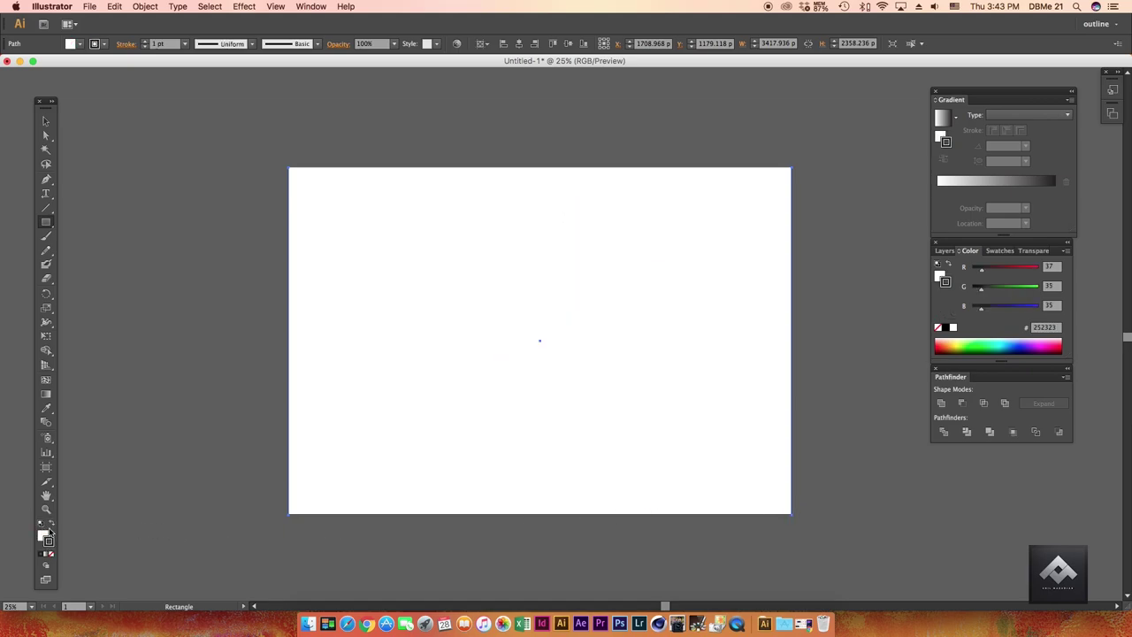
{"action": "left_click", "coordinate": [50, 554]}
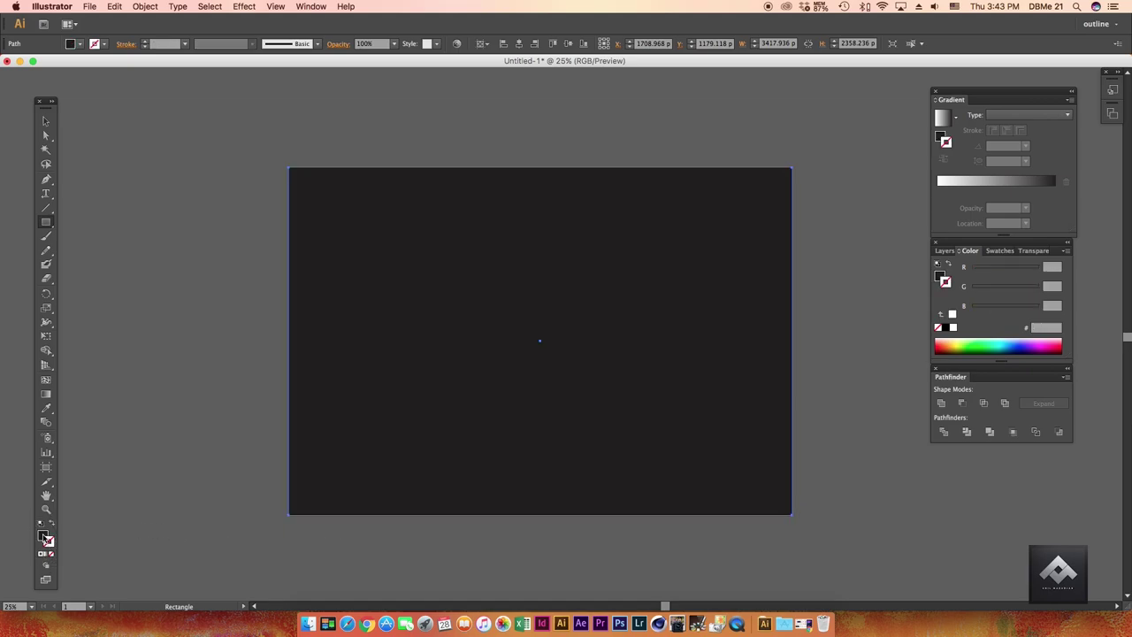
{"action": "double_click", "coordinate": [42, 536]}
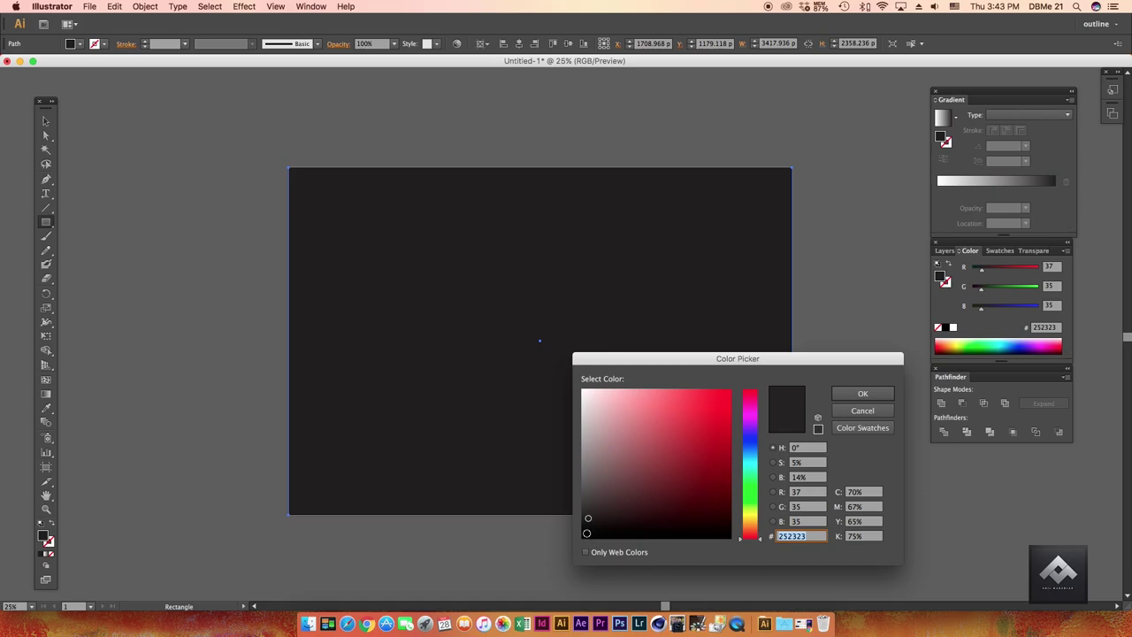
{"action": "type", "text": "0F0F0F"}
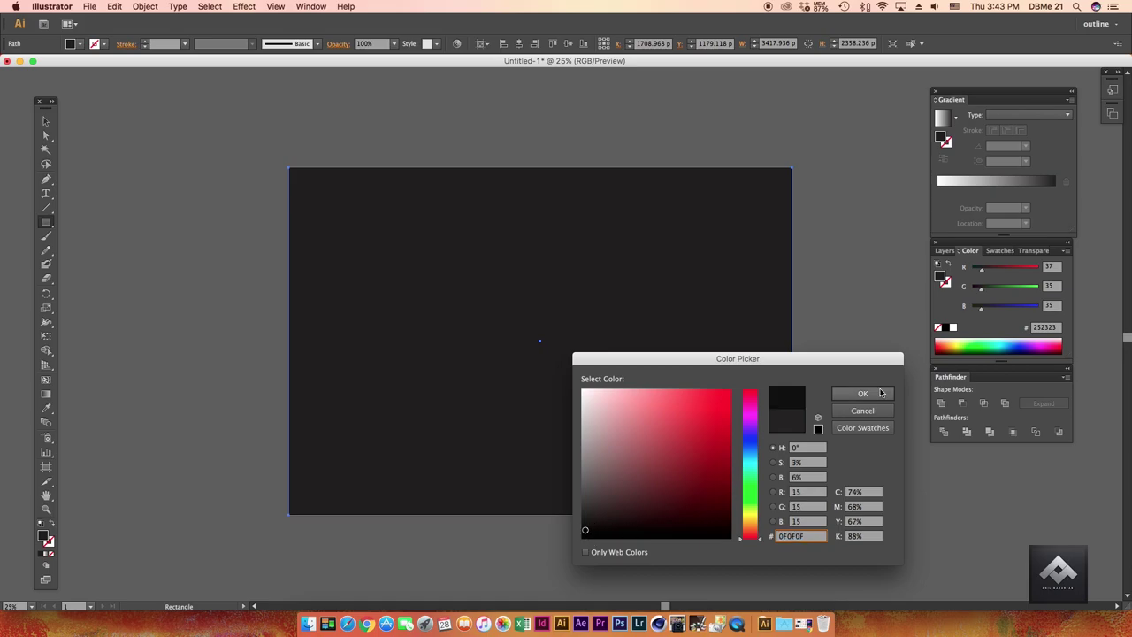
{"action": "left_click", "coordinate": [863, 393]}
Send the black rectangle to the back, lock it, and nudge the player into position.
{"action": "left_click", "coordinate": [47, 121]}
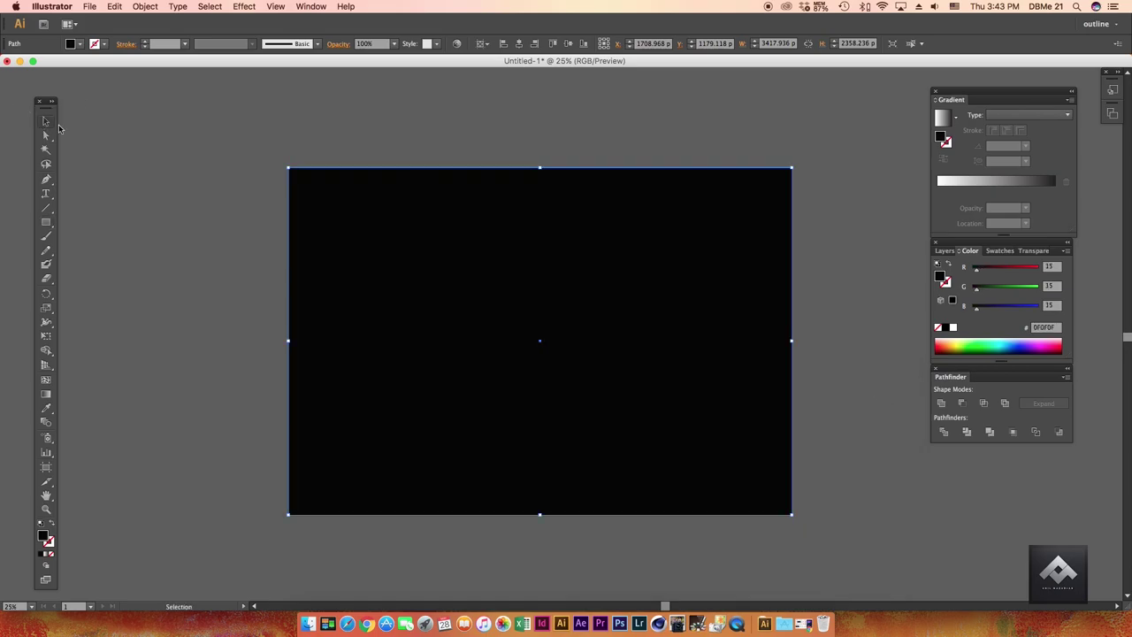
{"action": "right_click", "coordinate": [644, 307]}
{"action": "mouse_move", "coordinate": [670, 465]}
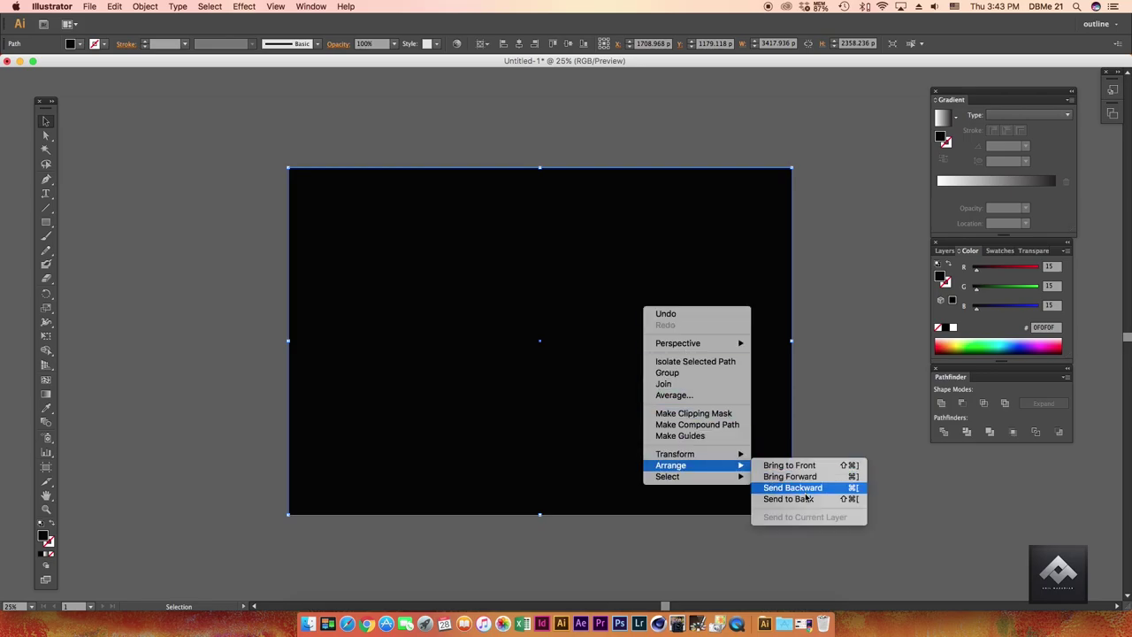
{"action": "left_click", "coordinate": [808, 499]}
{"action": "left_click", "coordinate": [809, 389]}
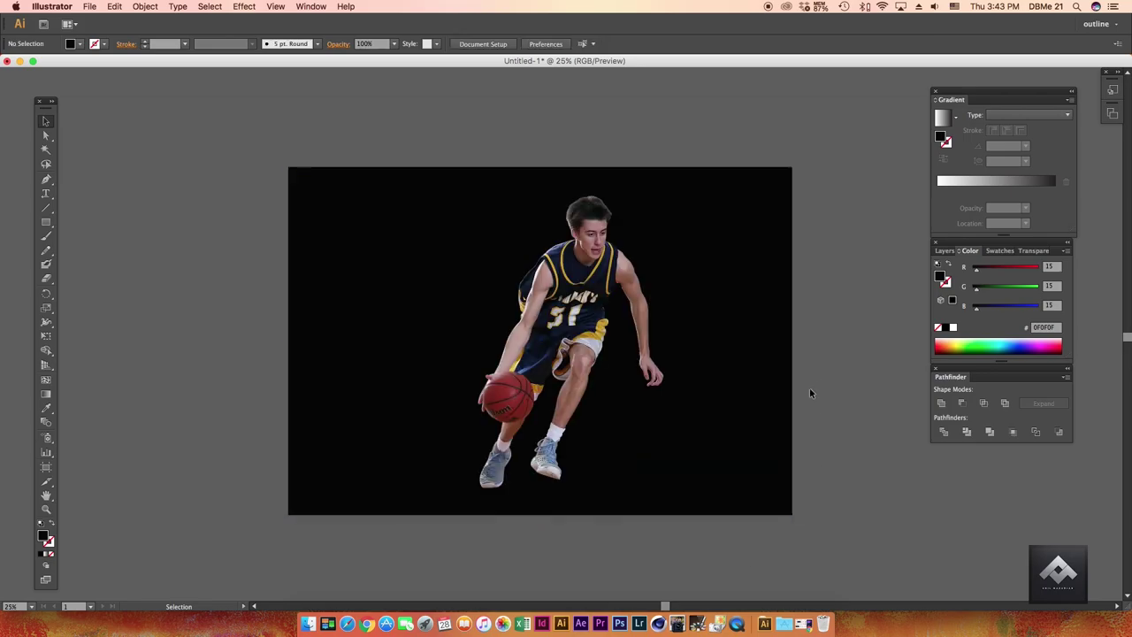
{"action": "left_click", "coordinate": [728, 341]}
{"action": "left_click", "coordinate": [156, 10]}
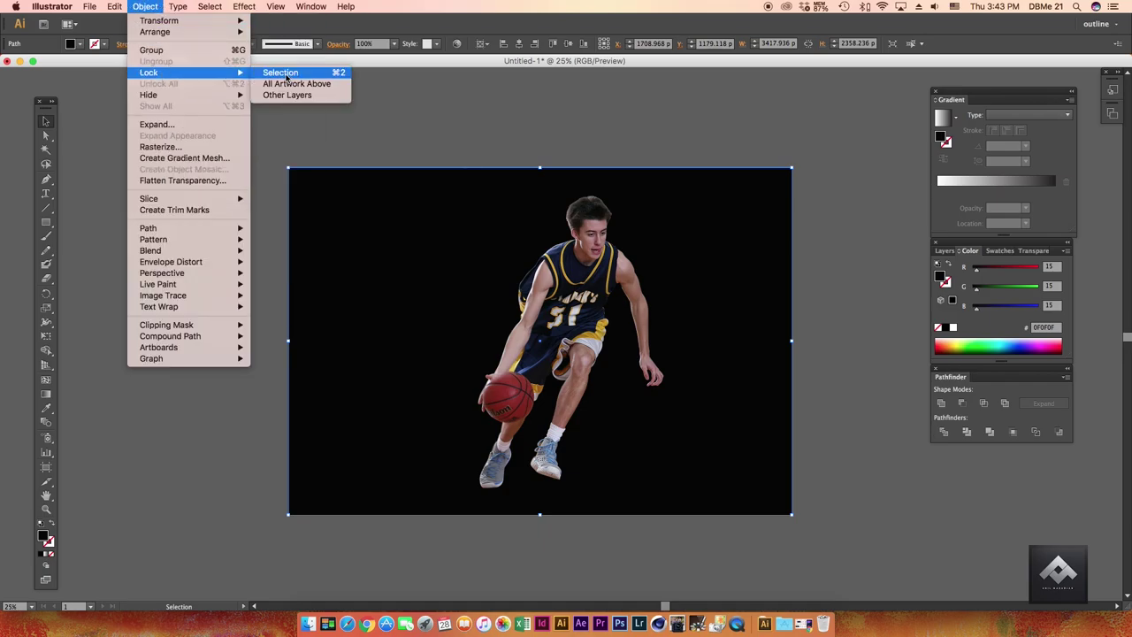
{"action": "left_click", "coordinate": [283, 74]}
{"action": "left_click", "coordinate": [336, 263]}
{"action": "left_click_drag", "start_coordinate": [620, 329], "coordinate": [616, 309]}
Draw a three-point S-shaped wavy path left of the player, from near the ball to above his head.
{"action": "left_click", "coordinate": [799, 303]}
{"action": "key", "text": "ctrl+plus"}
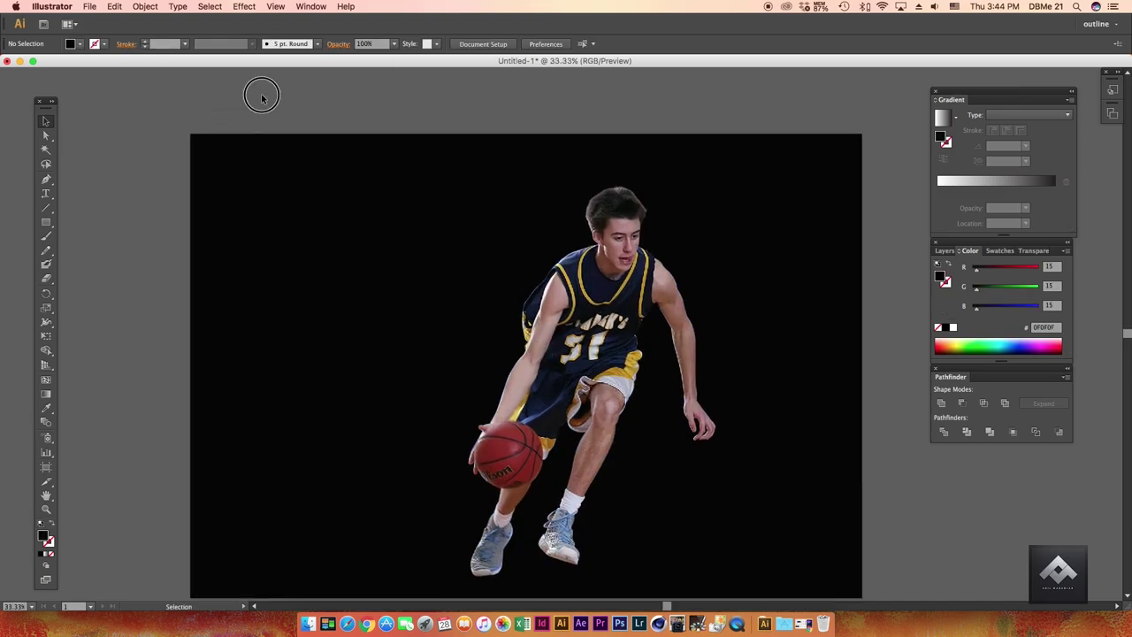
{"action": "scroll", "coordinate": [489, 400], "scroll_direction": "up", "scroll_amount": 3}
{"action": "scroll", "coordinate": [489, 401], "scroll_direction": "left", "scroll_amount": 3}
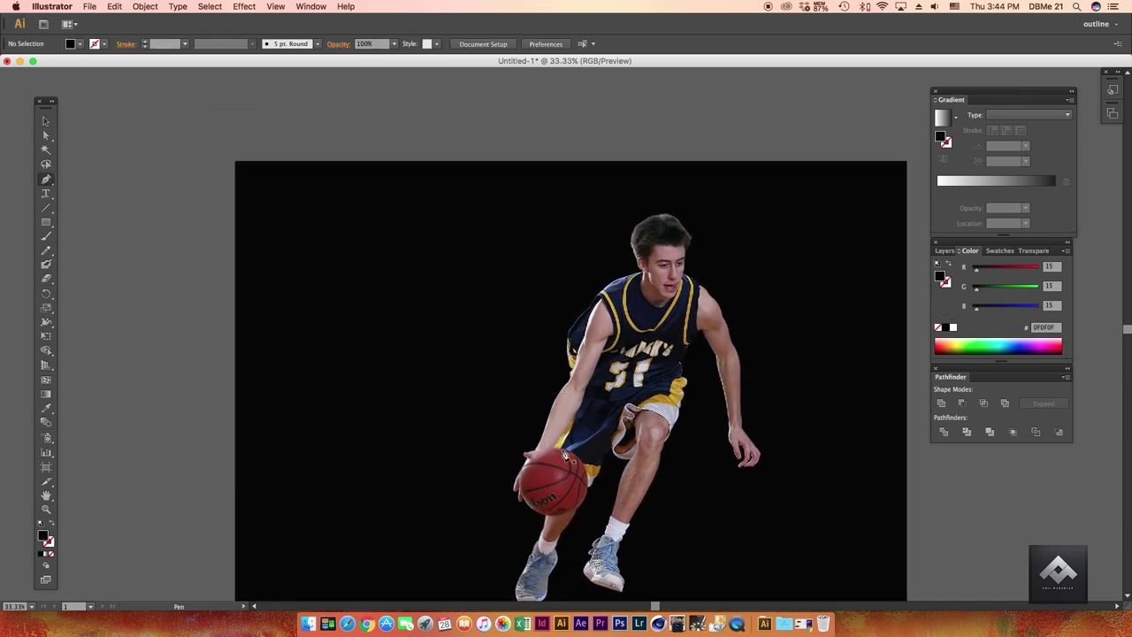
{"action": "left_click_drag", "start_coordinate": [508, 403], "coordinate": [489, 371]}
{"action": "left_click_drag", "start_coordinate": [536, 306], "coordinate": [581, 277]}
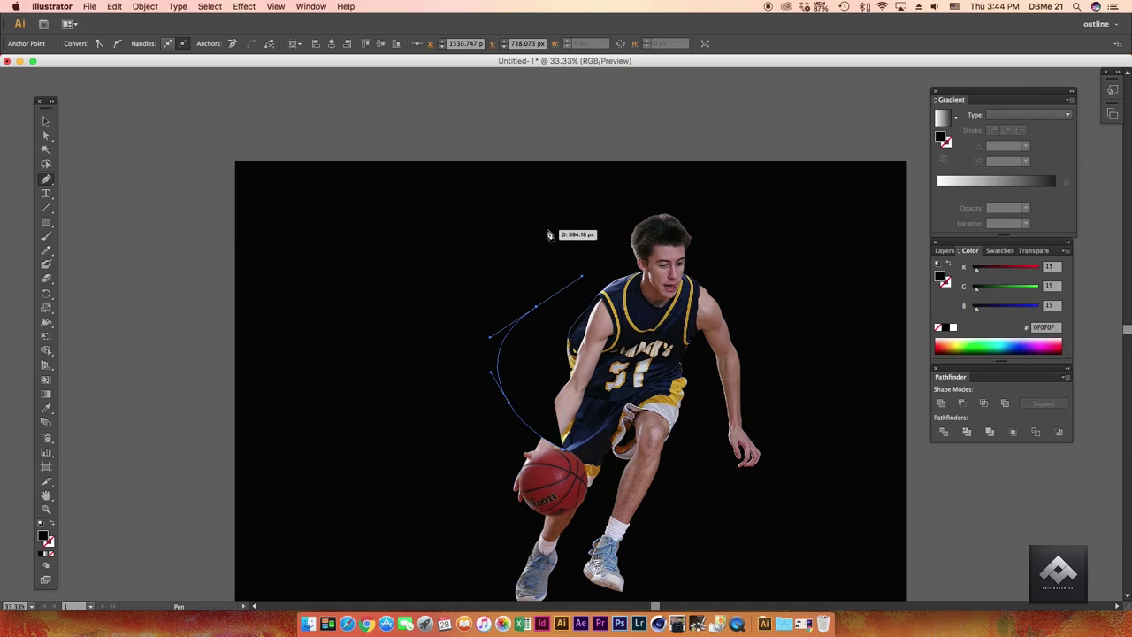
{"action": "left_click_drag", "start_coordinate": [546, 231], "coordinate": [511, 217]}
{"action": "left_click", "coordinate": [41, 531]}
Set the curve's fill to None, deselect it, and draw a square left of the artboard.
{"action": "left_click", "coordinate": [50, 556]}
{"action": "left_click", "coordinate": [50, 127]}
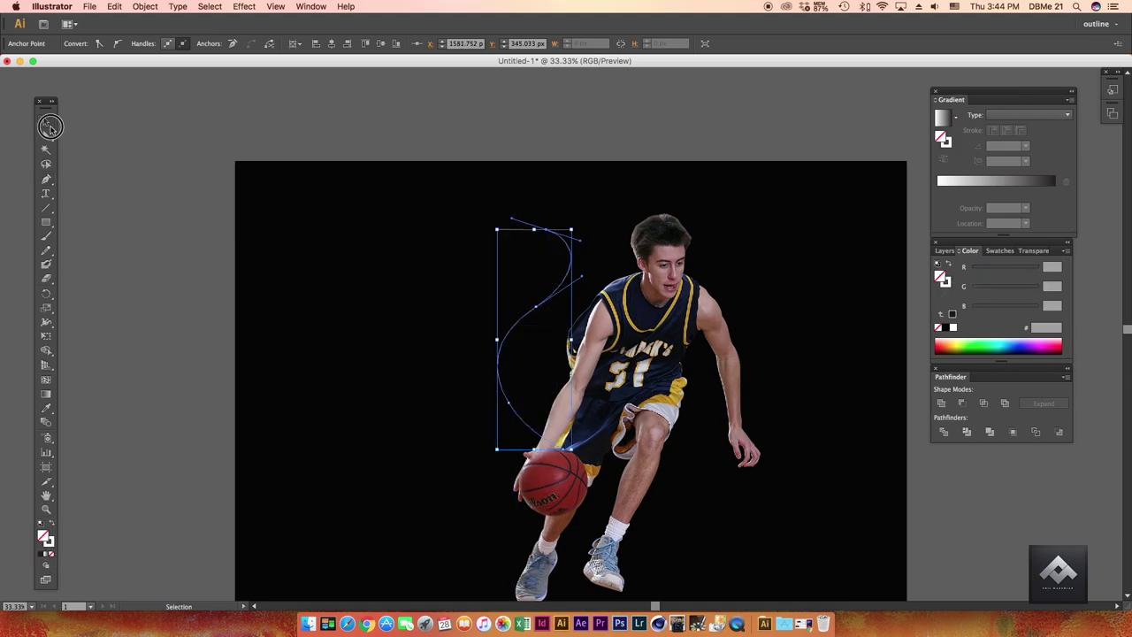
{"action": "left_click", "coordinate": [364, 368]}
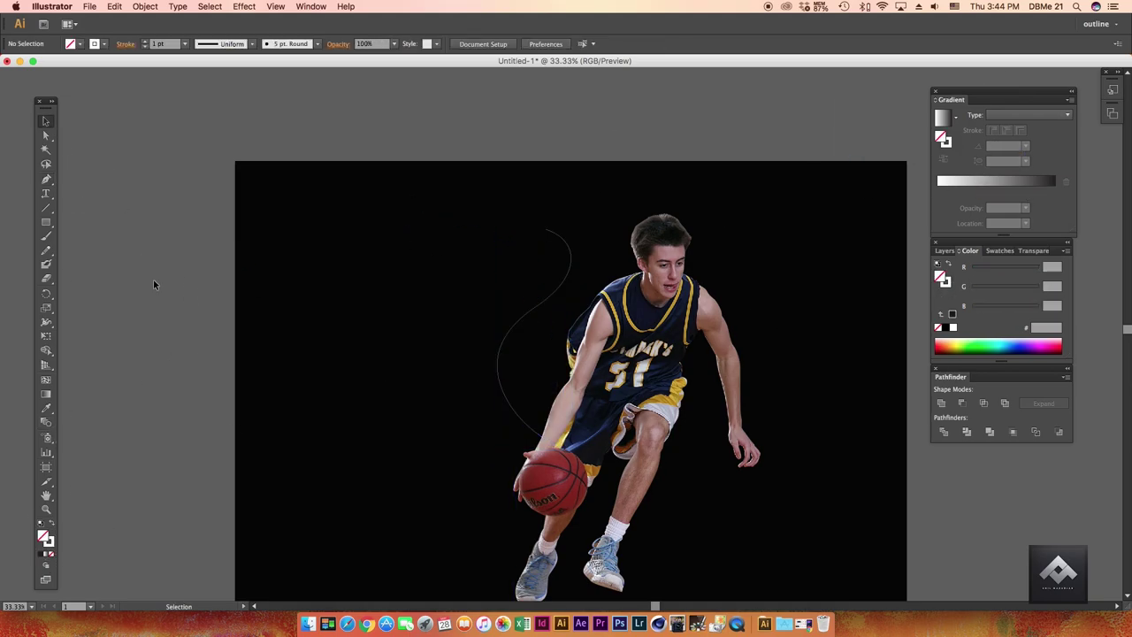
{"action": "key", "text": "m"}
{"action": "left_click_drag", "start_coordinate": [110, 236], "coordinate": [188, 311]}
Fill the square with a radial gradient and switch the Color panel to RGB.
{"action": "left_click", "coordinate": [978, 183]}
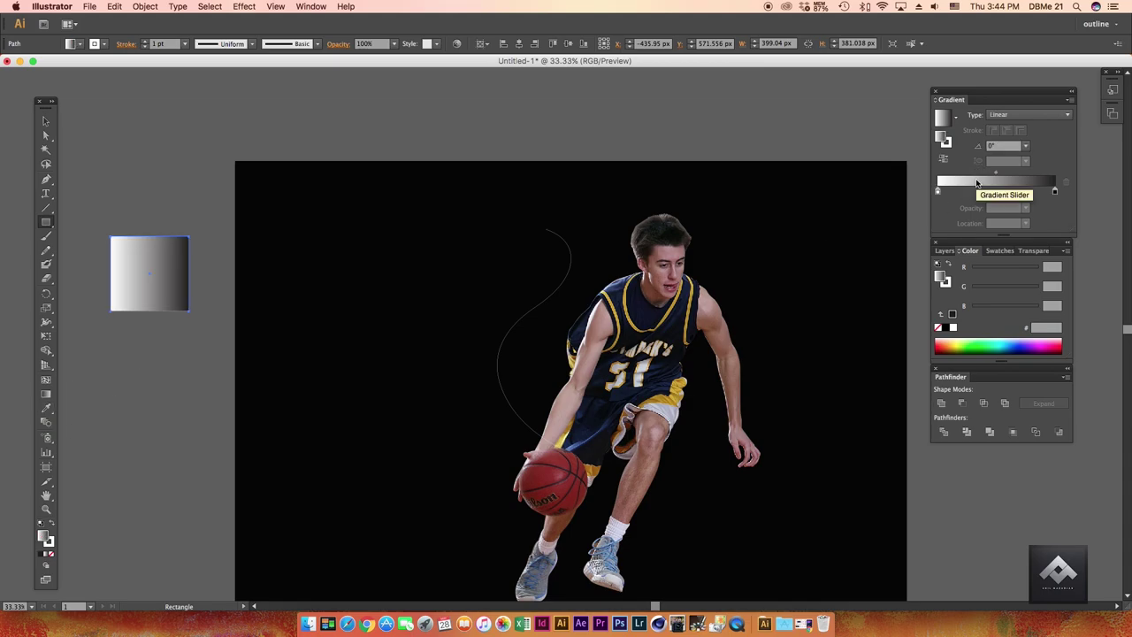
{"action": "left_click", "coordinate": [1021, 115]}
{"action": "left_click", "coordinate": [1022, 141]}
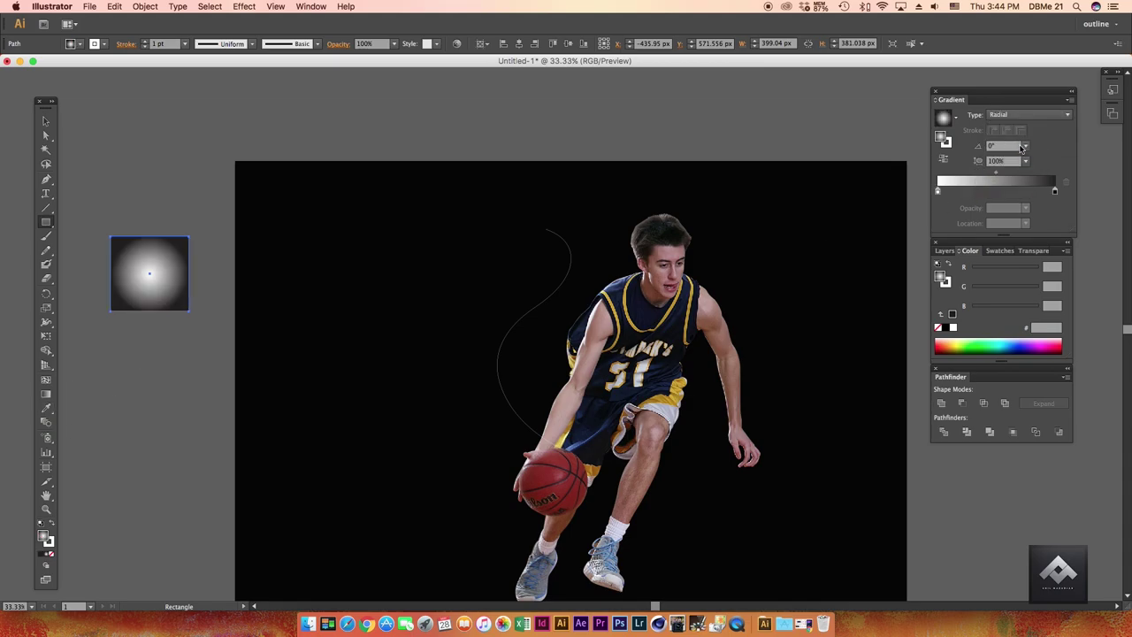
{"action": "left_click", "coordinate": [938, 192]}
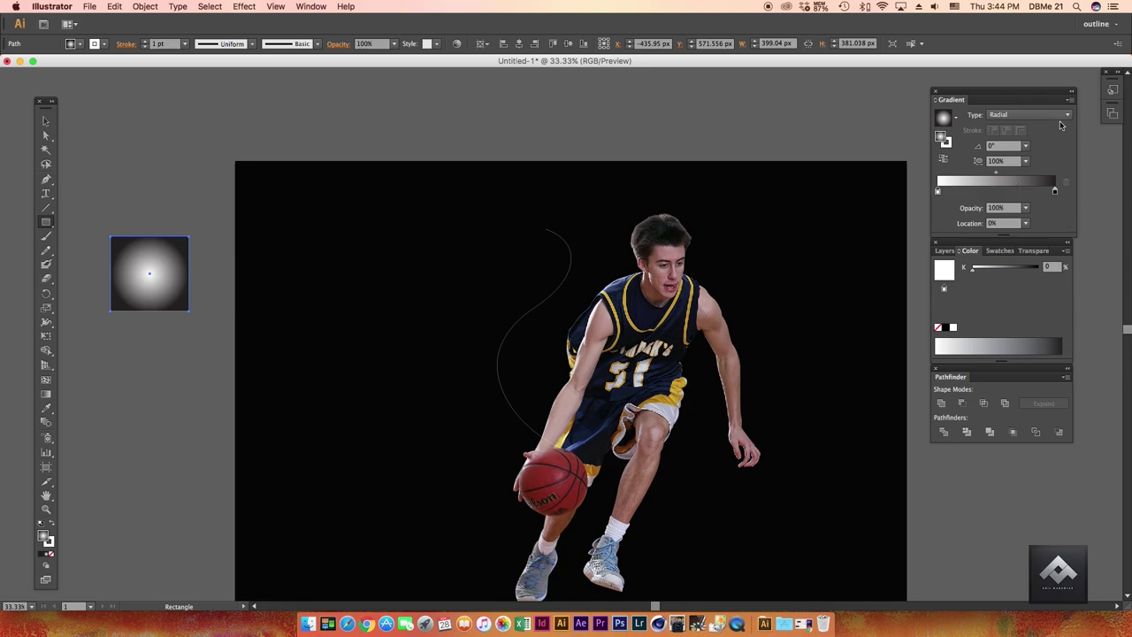
{"action": "left_click", "coordinate": [1066, 250]}
{"action": "left_click", "coordinate": [1038, 281]}
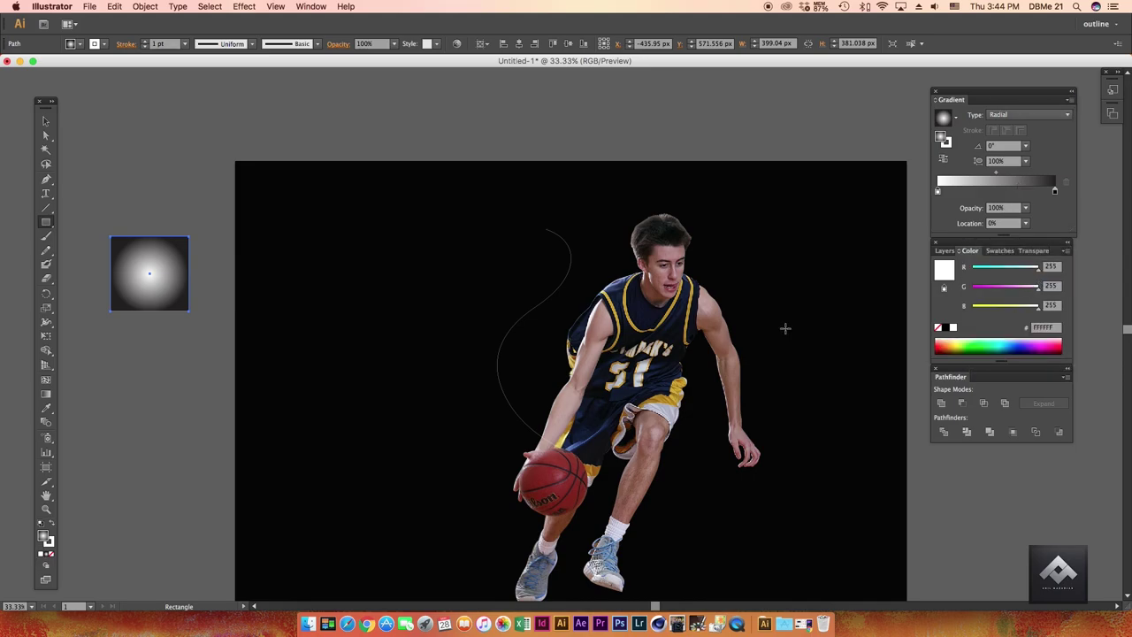
Make the centre gradient stop dark red and fade the outer edge to transparent.
{"action": "left_click", "coordinate": [48, 537]}
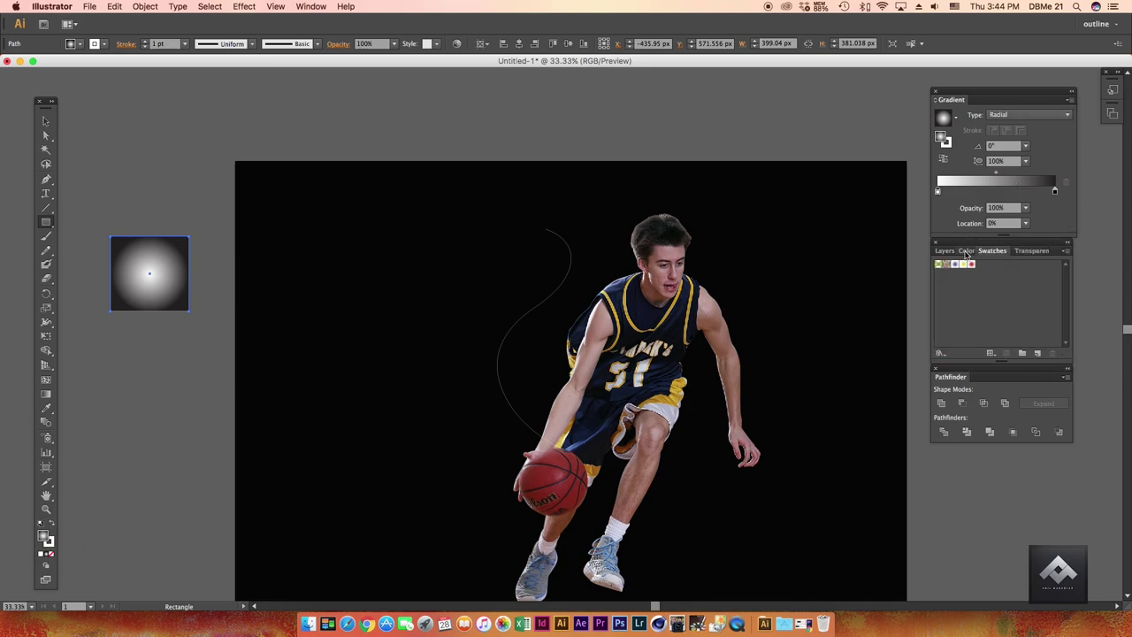
{"action": "left_click", "coordinate": [943, 345]}
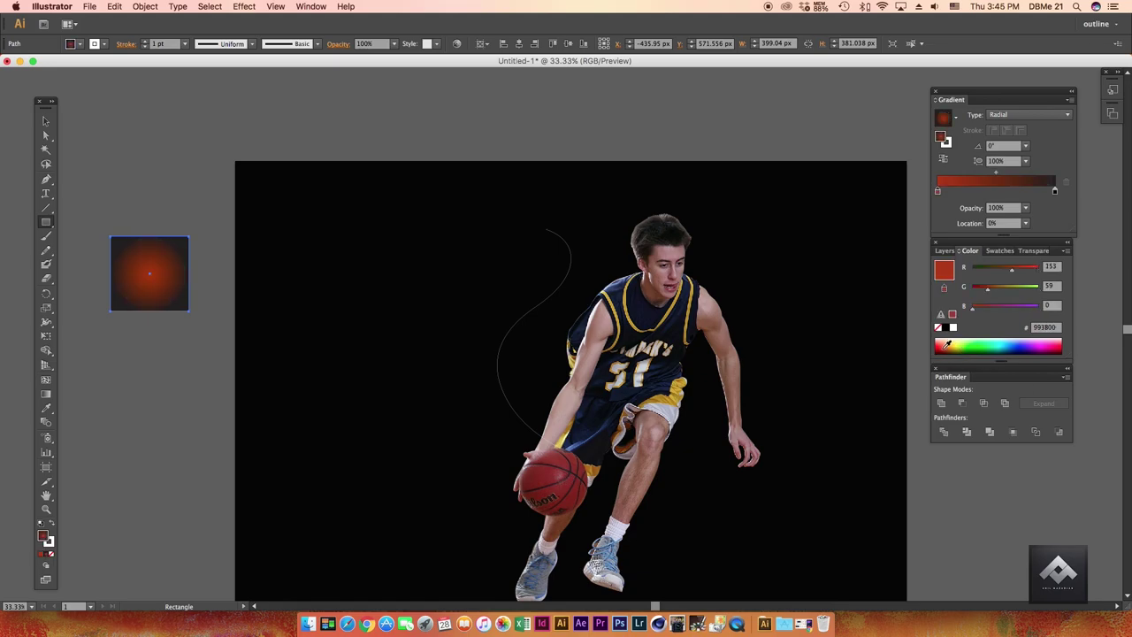
{"action": "left_click_drag", "start_coordinate": [952, 345], "coordinate": [945, 345]}
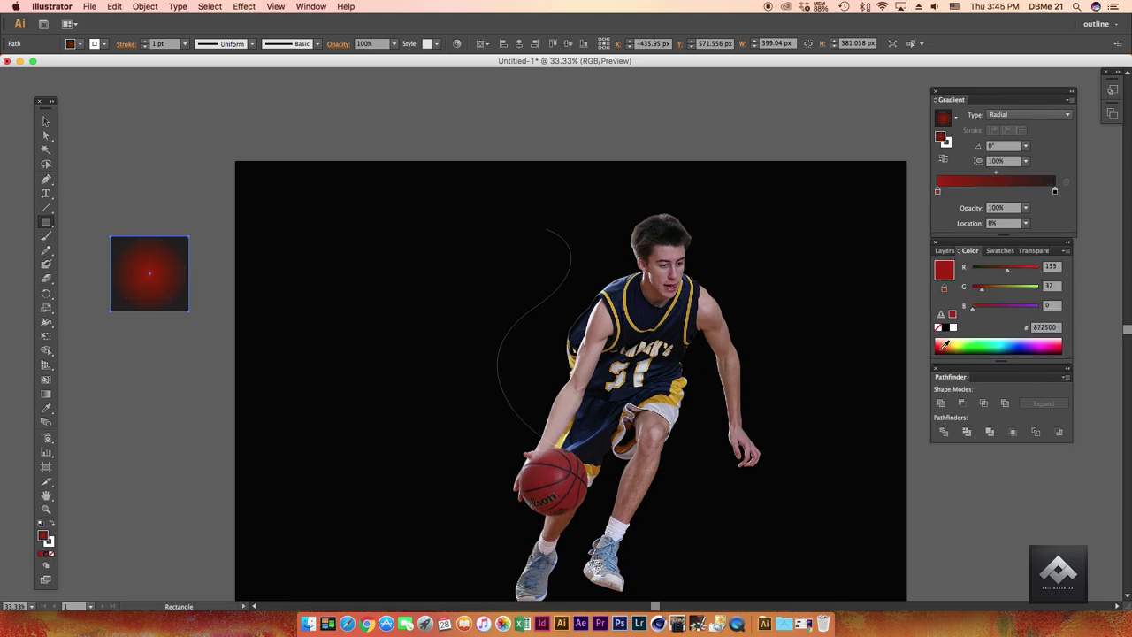
{"action": "mouse_move", "coordinate": [1055, 191]}
{"action": "left_mouse_down"}
{"action": "mouse_move", "coordinate": [1002, 198]}
{"action": "mouse_move", "coordinate": [982, 221]}
{"action": "left_mouse_up"}
{"action": "left_click_drag", "start_coordinate": [1055, 191], "coordinate": [1044, 193]}
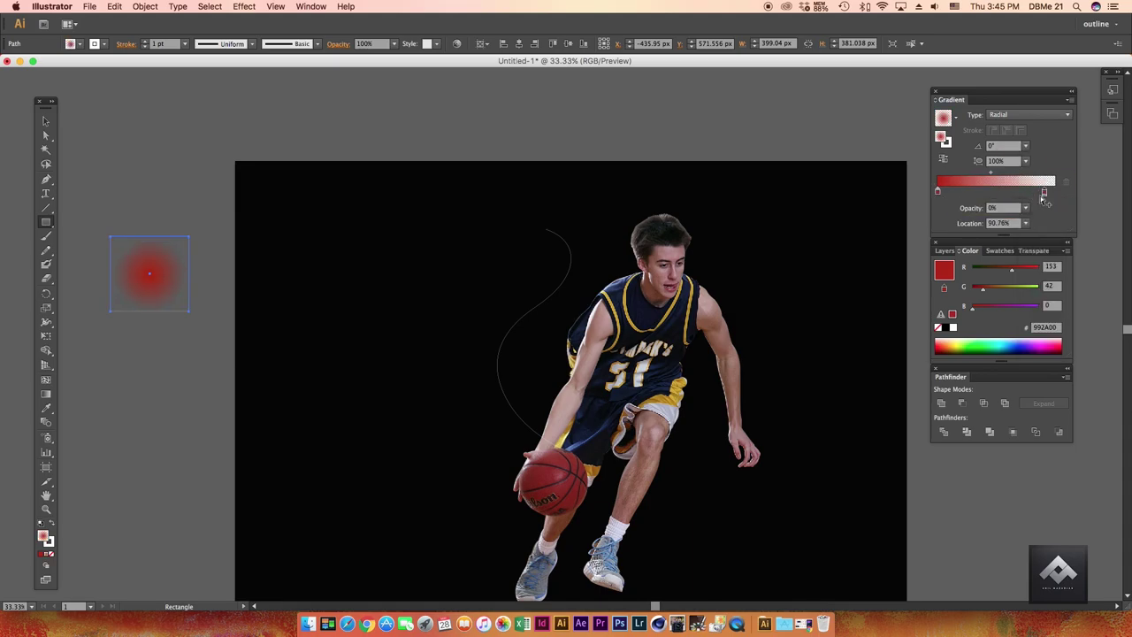
{"action": "left_click", "coordinate": [46, 121]}
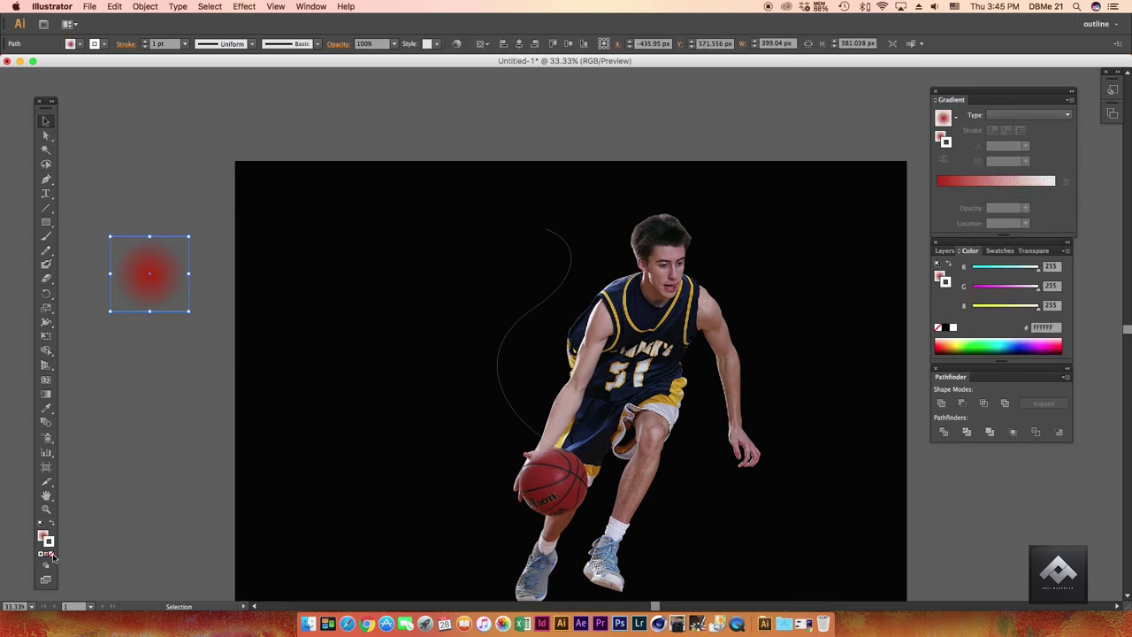
{"action": "left_click", "coordinate": [148, 321]}
Alt-drag a copy of the red glow below it and sample the jersey's gold colour.
{"action": "mouse_move", "coordinate": [164, 299]}
{"action": "left_mouse_down"}
{"action": "mouse_move", "coordinate": [165, 227]}
{"action": "mouse_move", "coordinate": [156, 295]}
{"action": "left_mouse_up"}
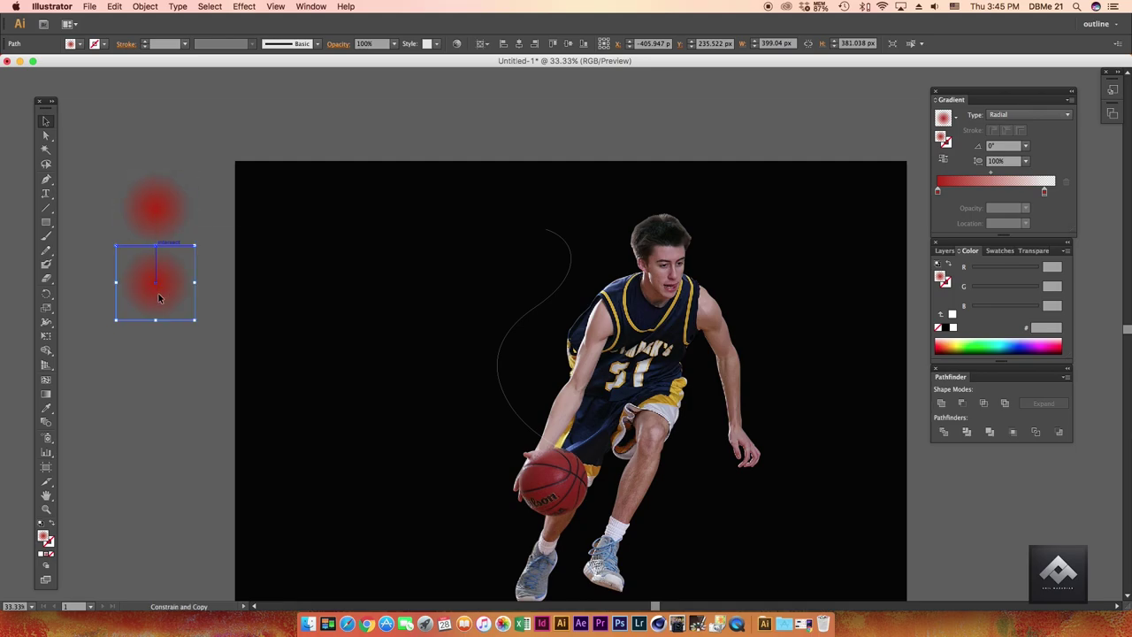
{"action": "left_click", "coordinate": [97, 372]}
{"action": "left_click", "coordinate": [47, 409]}
{"action": "double_click", "coordinate": [44, 536]}
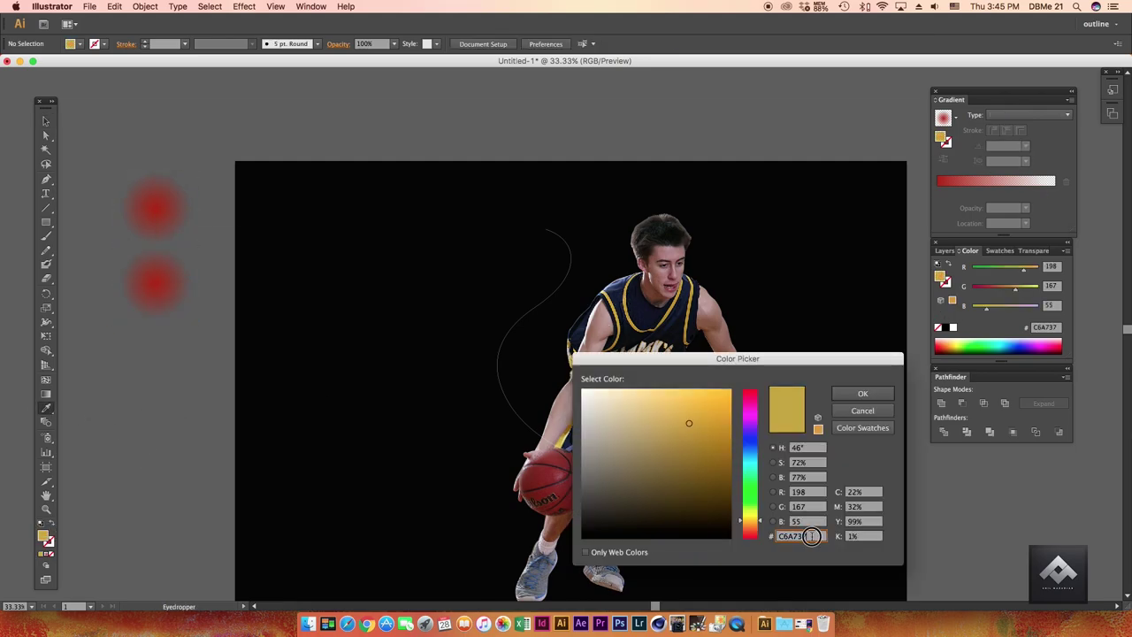
{"action": "left_click", "coordinate": [865, 393]}
Turn the lower copy's centre stop gold C6A737 and fade its edge to transparent.
{"action": "left_click", "coordinate": [46, 121]}
{"action": "left_click", "coordinate": [155, 283]}
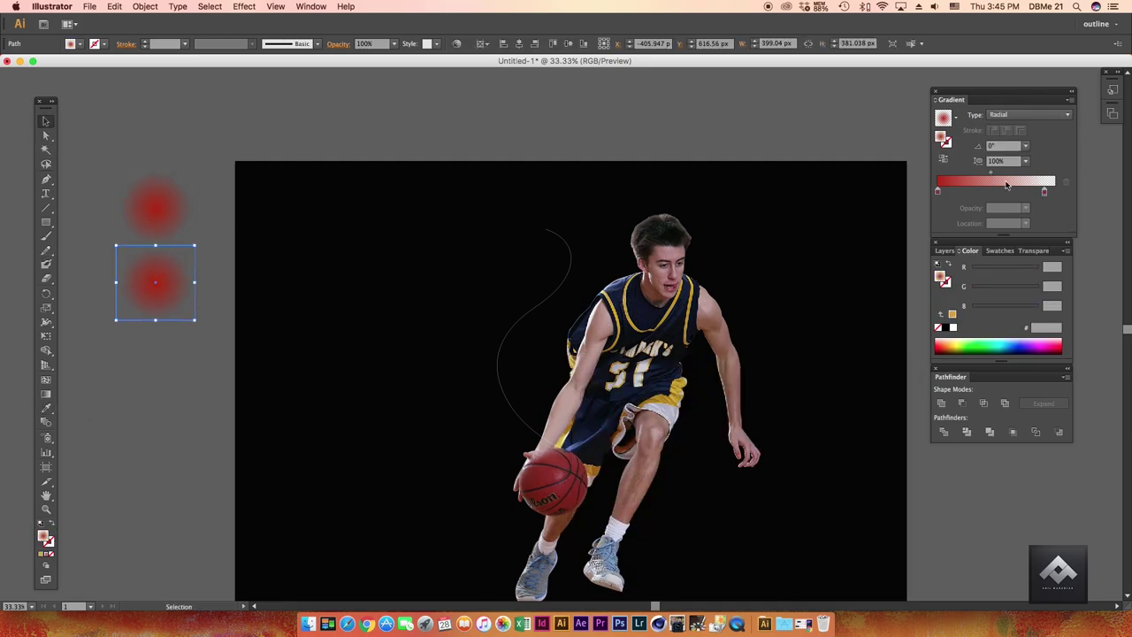
{"action": "double_click", "coordinate": [938, 192]}
{"action": "type", "text": "C6A737"}
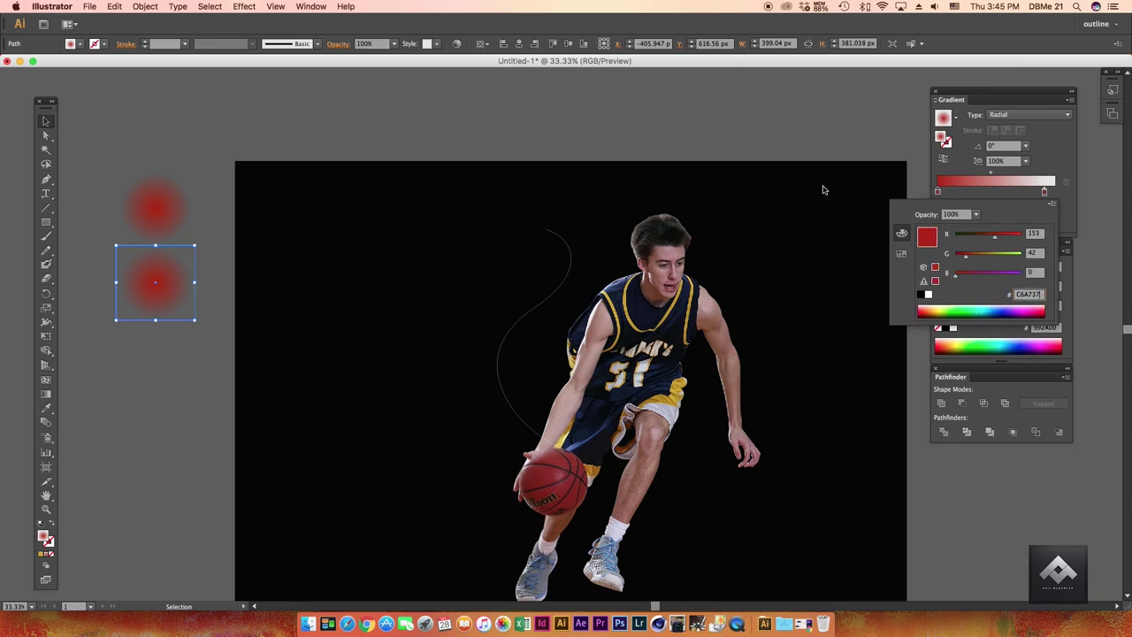
{"action": "key", "text": "Return"}
{"action": "mouse_move", "coordinate": [964, 191]}
{"action": "left_mouse_down"}
{"action": "mouse_move", "coordinate": [1017, 201]}
{"action": "mouse_move", "coordinate": [1041, 191]}
{"action": "left_mouse_up"}
{"action": "mouse_move", "coordinate": [1025, 207]}
{"action": "left_mouse_down"}
{"action": "mouse_move", "coordinate": [973, 221]}
{"action": "mouse_move", "coordinate": [1002, 229]}
{"action": "left_mouse_up"}
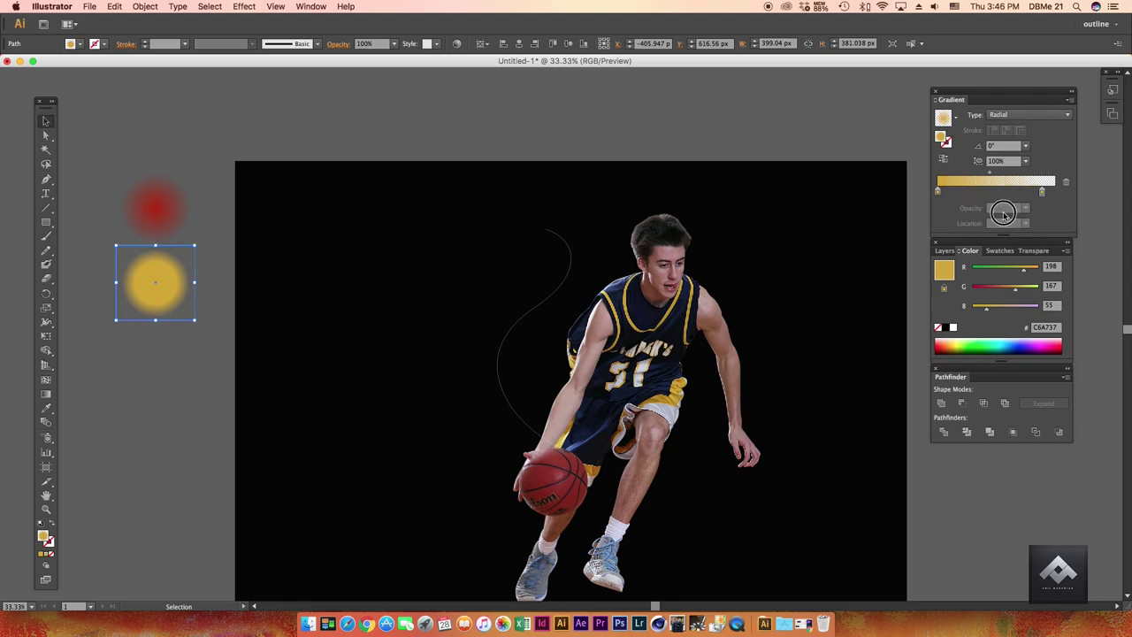
{"action": "left_click", "coordinate": [155, 208]}
{"action": "left_click", "coordinate": [168, 387]}
Copy the gold glow below it and sample the jersey navy, brightened to 093CCC.
{"action": "left_click", "coordinate": [160, 297]}
{"action": "left_click_drag", "start_coordinate": [160, 297], "coordinate": [156, 372]}
{"action": "left_click", "coordinate": [94, 481]}
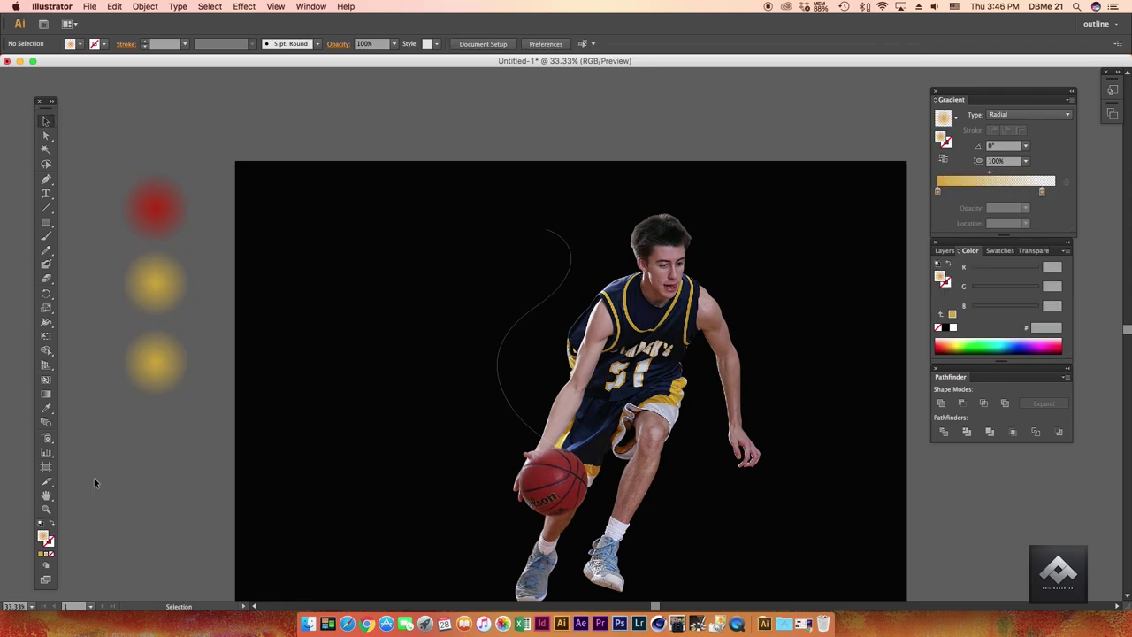
{"action": "key", "text": "i"}
{"action": "left_click", "coordinate": [612, 289]}
{"action": "double_click", "coordinate": [42, 536]}
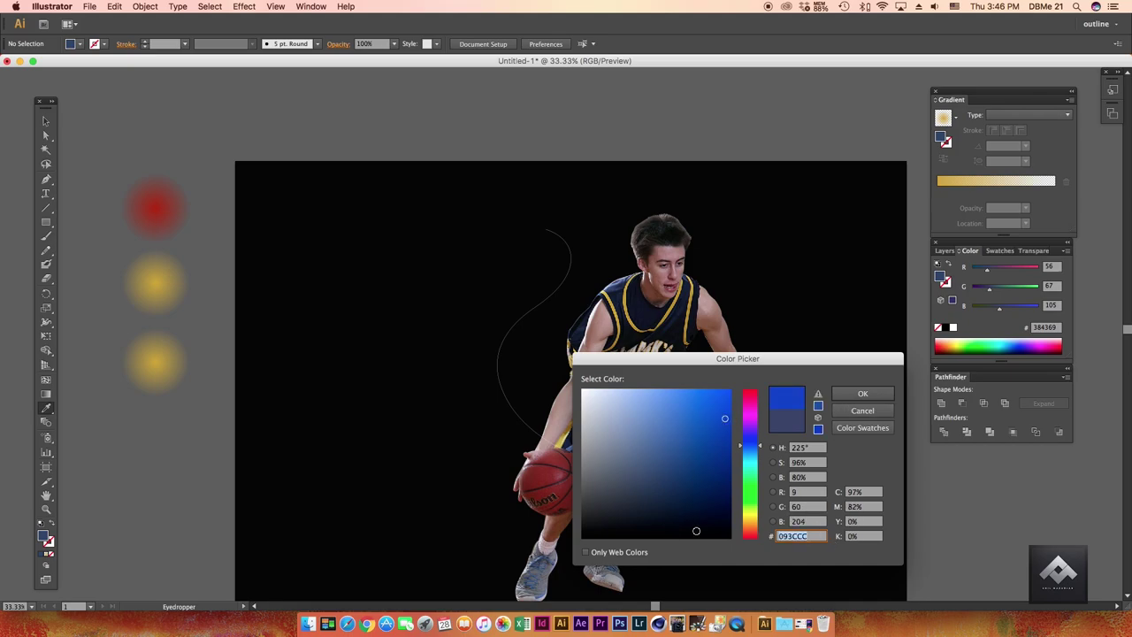
{"action": "key", "text": "Return"}
Make the third glow's centre stop blue 093CCC, with its outer stop at 0% opacity.
{"action": "key", "text": "v"}
{"action": "left_click", "coordinate": [153, 363]}
{"action": "double_click", "coordinate": [939, 191]}
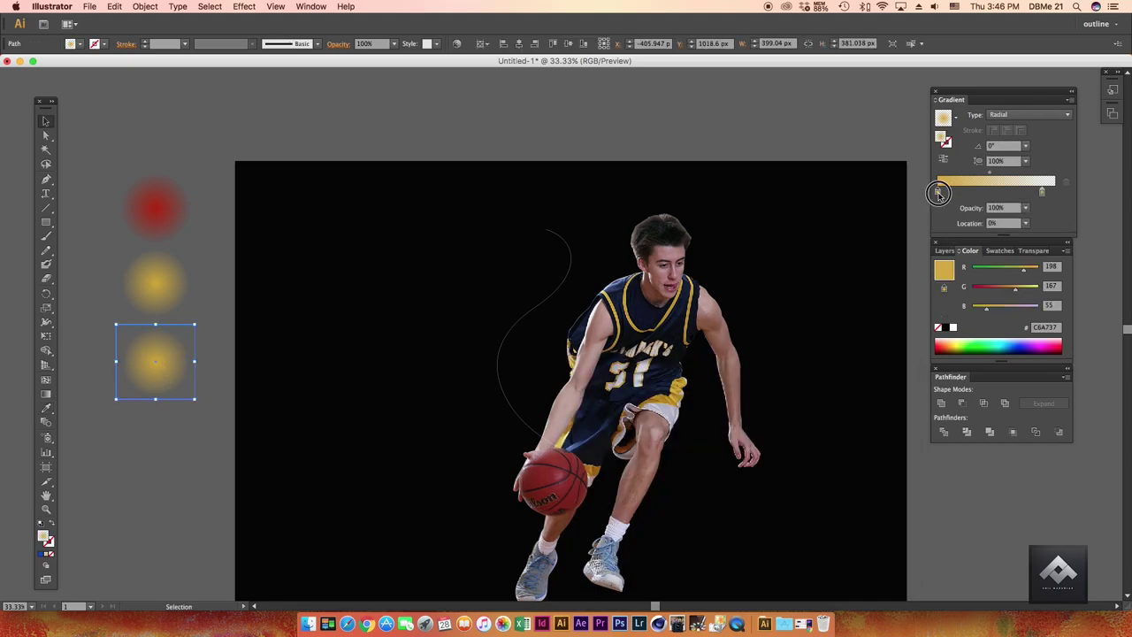
{"action": "left_click", "coordinate": [1038, 294]}
{"action": "key", "text": "Return"}
{"action": "left_click", "coordinate": [1042, 191]}
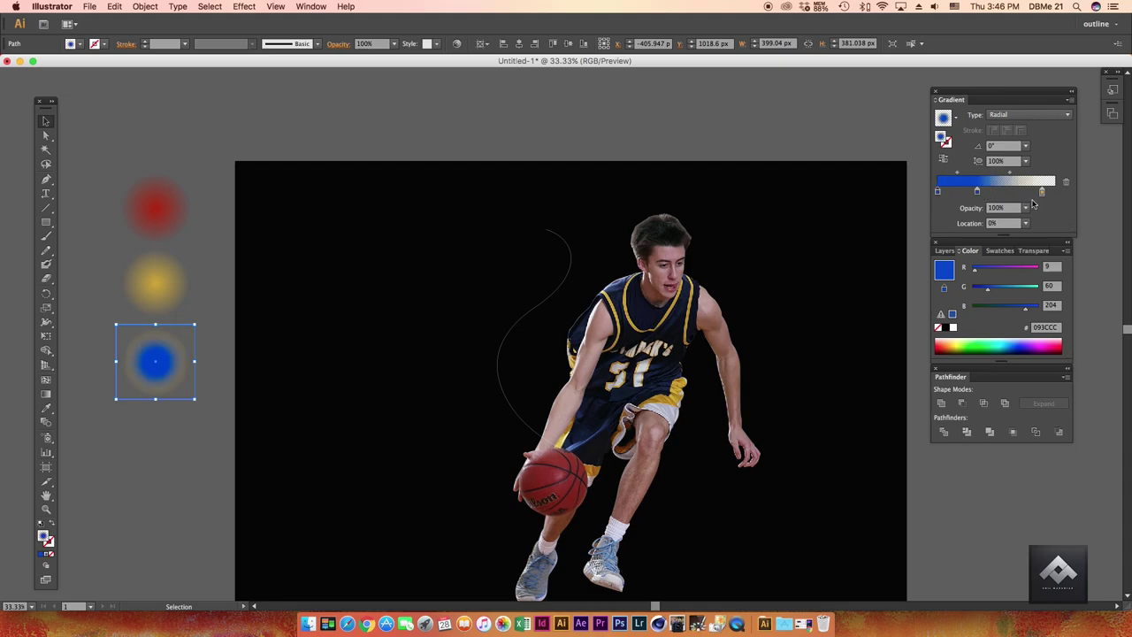
{"action": "left_click", "coordinate": [1039, 350]}
{"action": "left_click", "coordinate": [1026, 207]}
{"action": "left_click", "coordinate": [129, 124]}
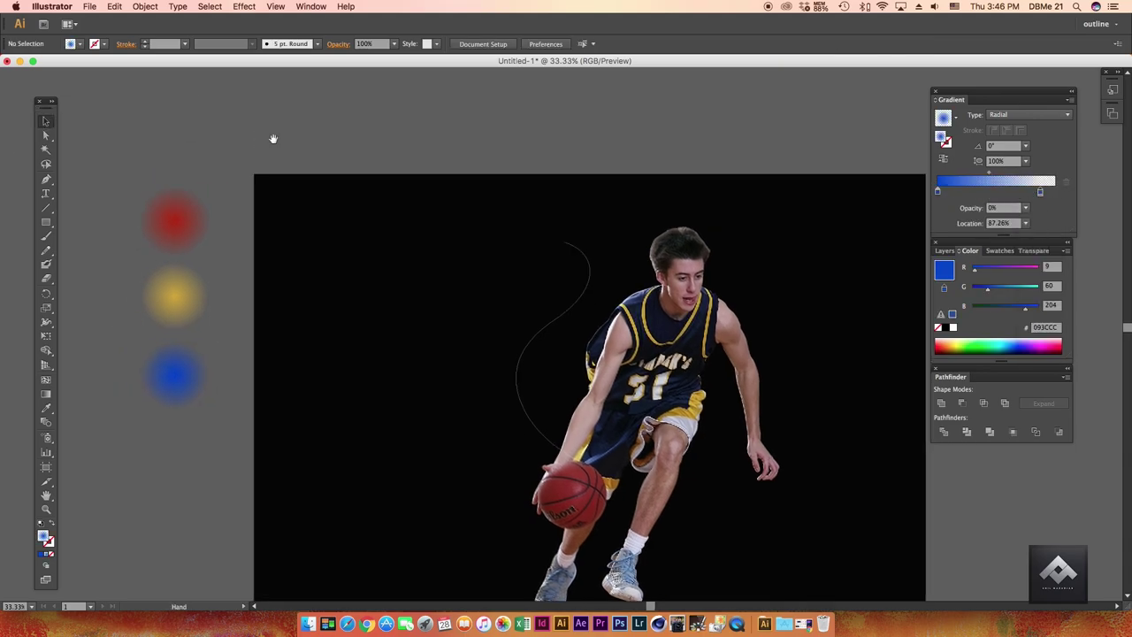
Give the wavy curve the red glow's gradient as a 10 pt stroke, with the transparent stop at 97.46%.
{"action": "left_click", "coordinate": [512, 321]}
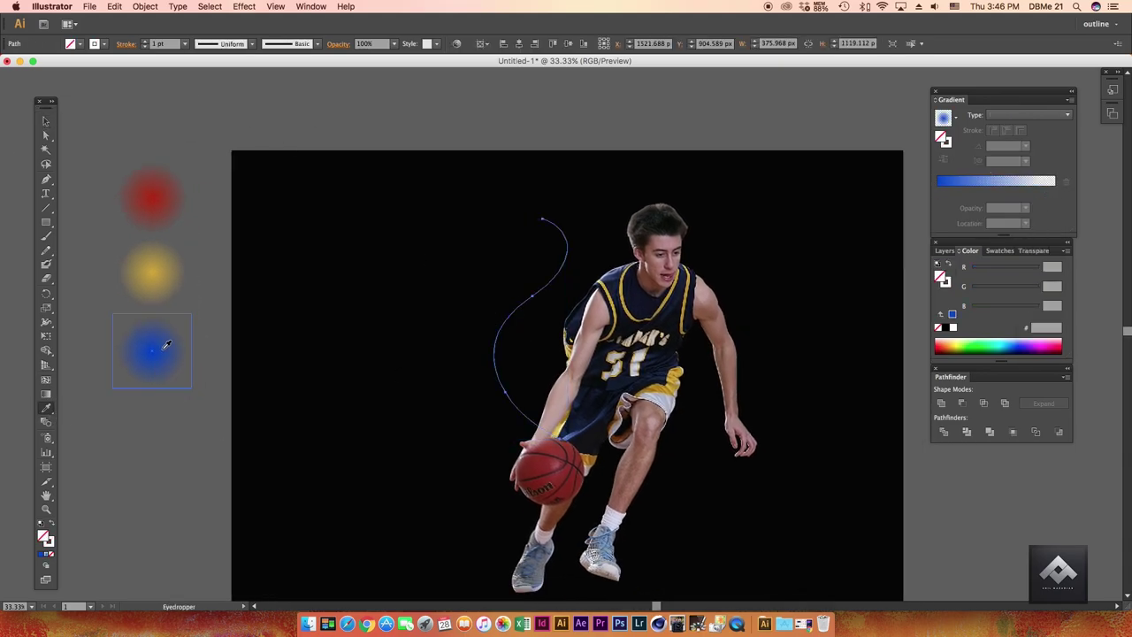
{"action": "left_click", "coordinate": [157, 195]}
{"action": "left_click", "coordinate": [46, 122]}
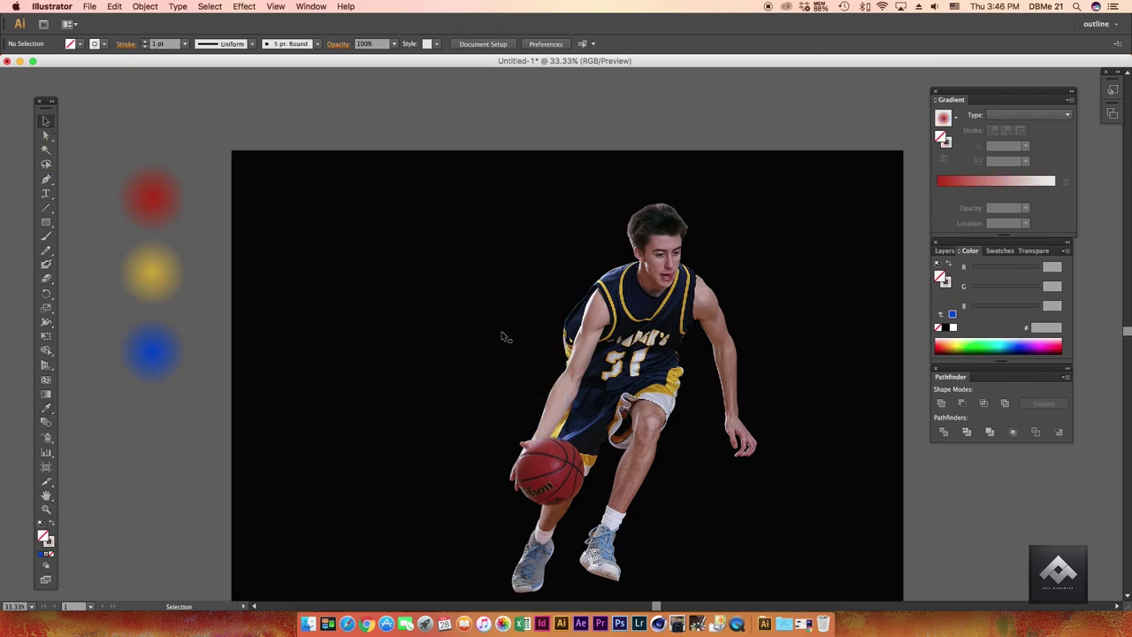
{"action": "left_click", "coordinate": [185, 43]}
{"action": "left_click", "coordinate": [199, 157]}
{"action": "left_click", "coordinate": [336, 146]}
{"action": "left_click", "coordinate": [512, 318]}
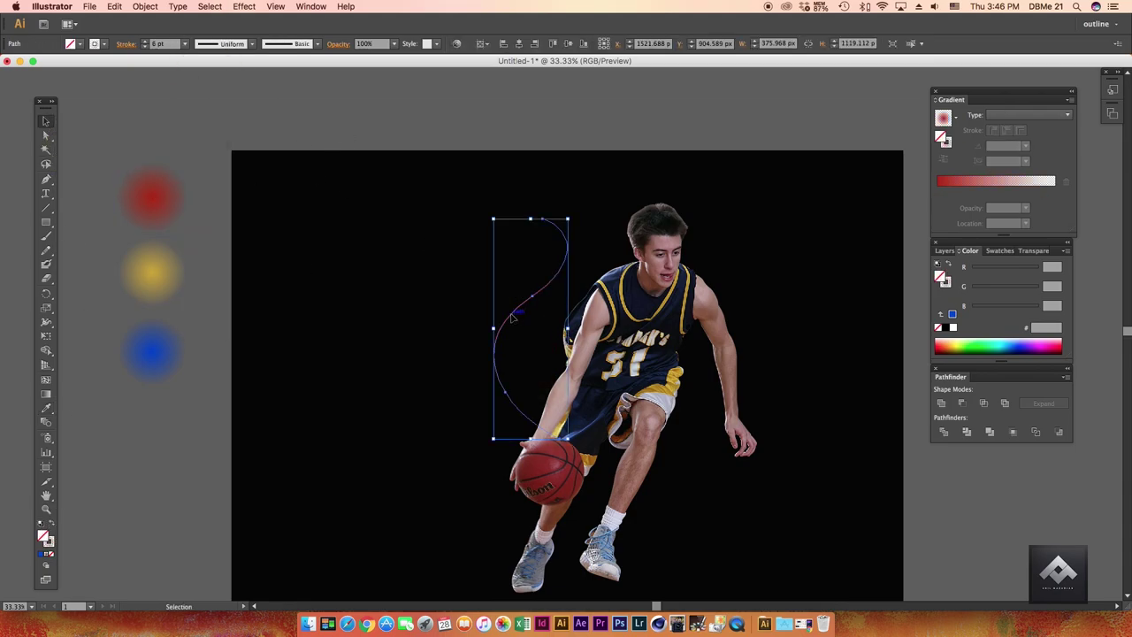
{"action": "left_click", "coordinate": [185, 43]}
{"action": "left_click", "coordinate": [199, 205]}
{"action": "left_click", "coordinate": [329, 108]}
{"action": "left_click", "coordinate": [516, 311]}
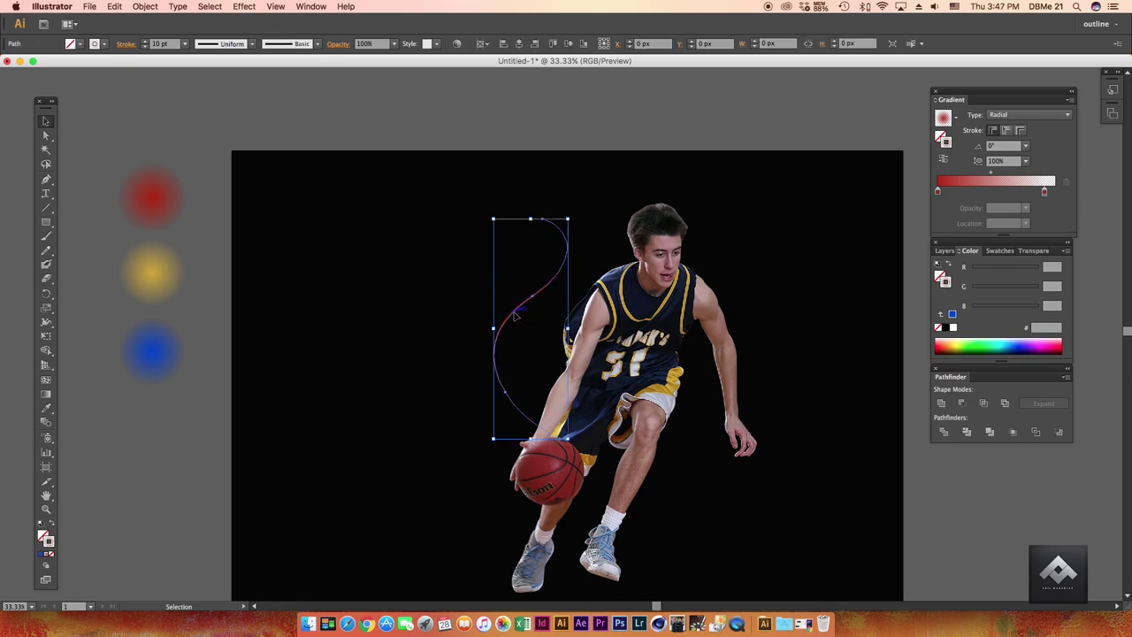
{"action": "left_click_drag", "start_coordinate": [1045, 191], "coordinate": [1052, 191]}
{"action": "left_click", "coordinate": [535, 291]}
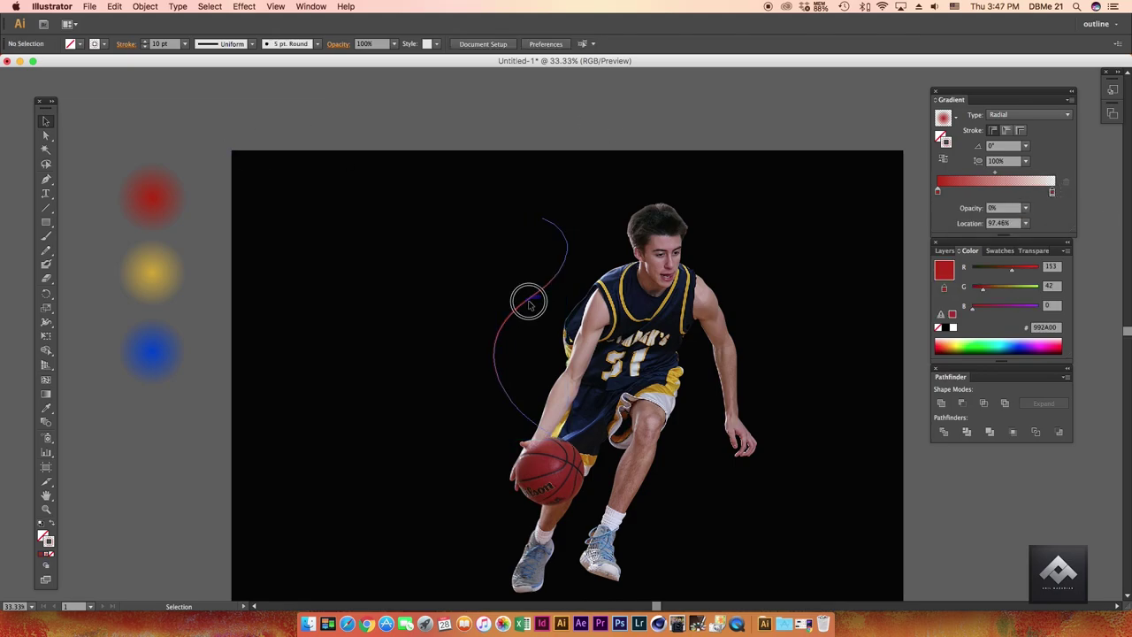
Draw a second smooth curve beside the first with the Pen tool.
{"action": "left_click", "coordinate": [529, 304]}
{"action": "key", "text": "p"}
{"action": "left_click", "coordinate": [555, 294]}
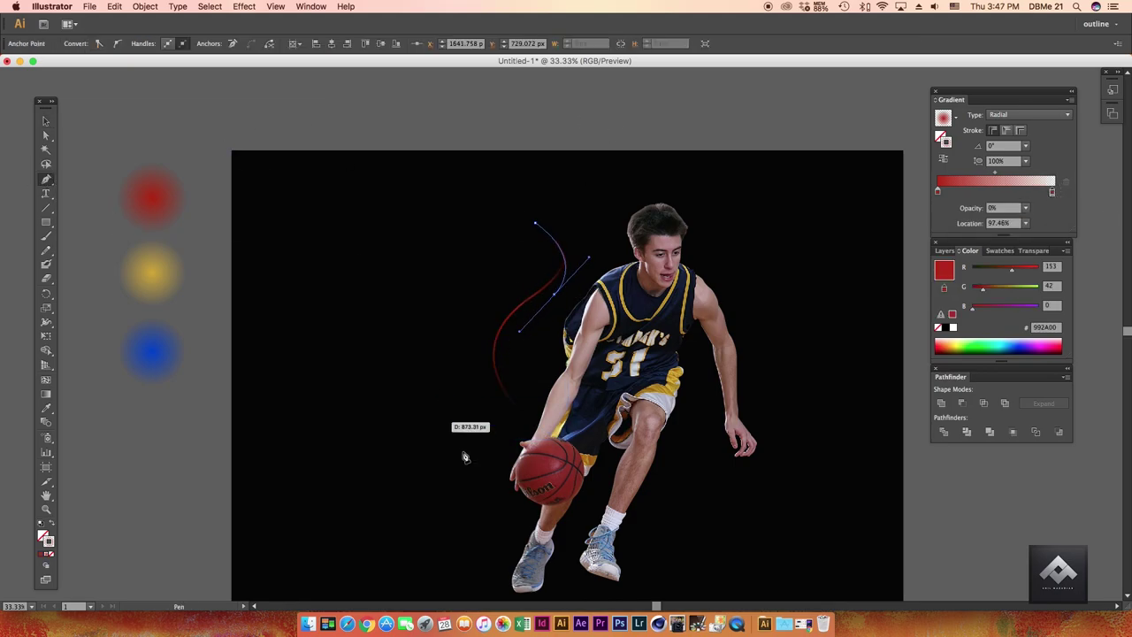
{"action": "mouse_move", "coordinate": [529, 500]}
{"action": "left_mouse_down"}
{"action": "mouse_move", "coordinate": [652, 551]}
{"action": "mouse_move", "coordinate": [648, 576]}
{"action": "left_mouse_up"}
{"action": "key", "text": "v"}
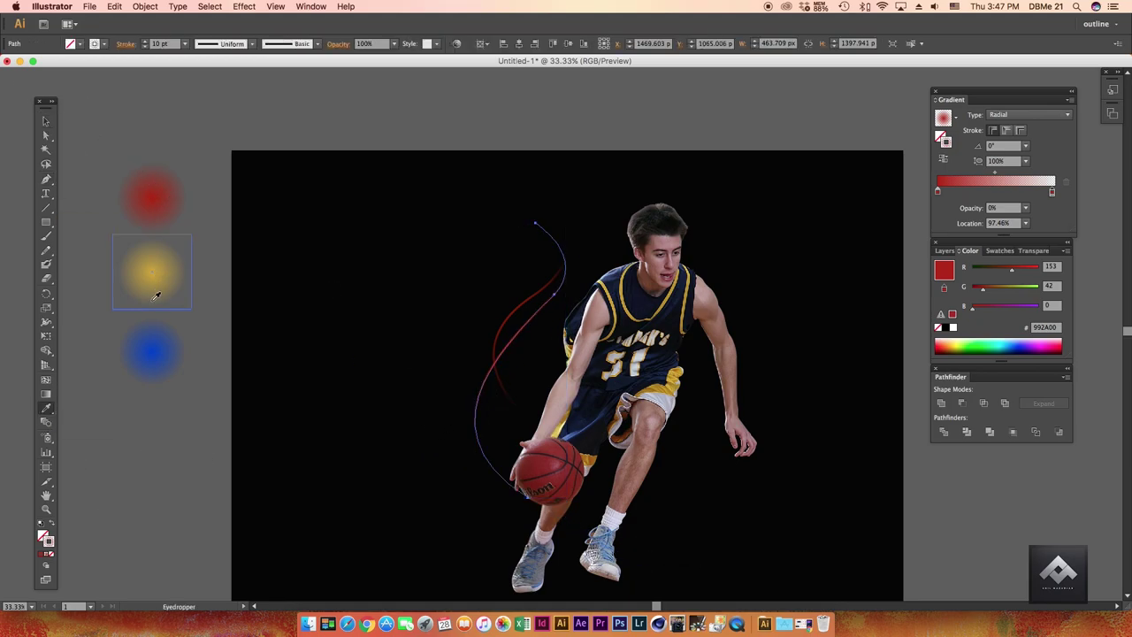
Apply the blue glow's gradient to the new curve and select both curves.
{"action": "left_click", "coordinate": [152, 351]}
{"action": "key", "text": "v"}
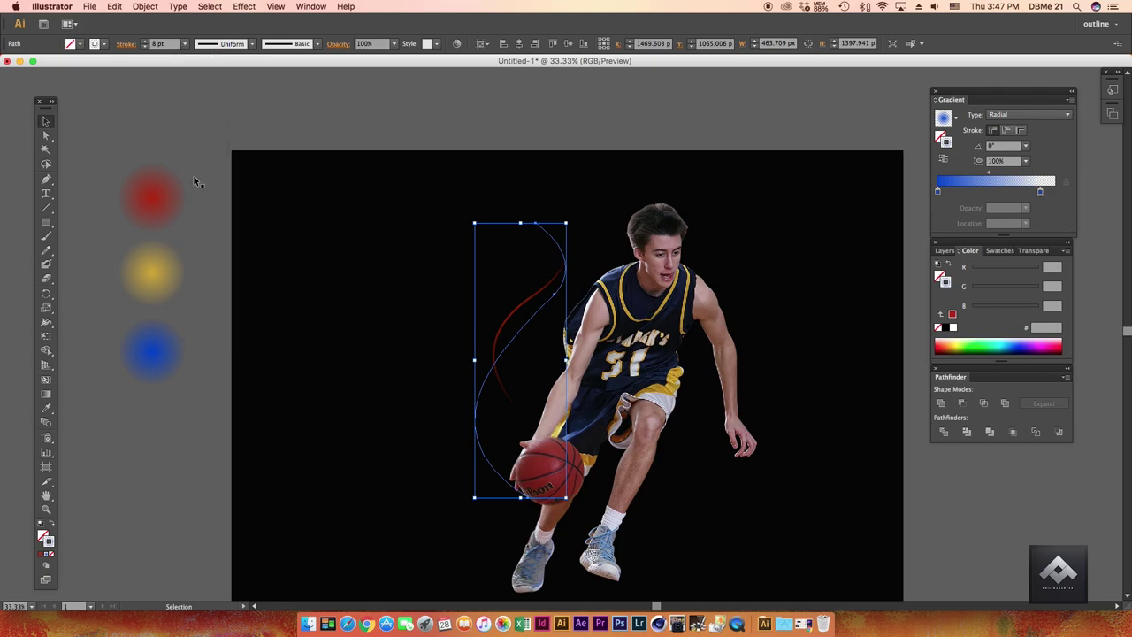
{"action": "left_click_drag", "start_coordinate": [492, 321], "coordinate": [214, 93]}
{"action": "left_click", "coordinate": [145, 6]}
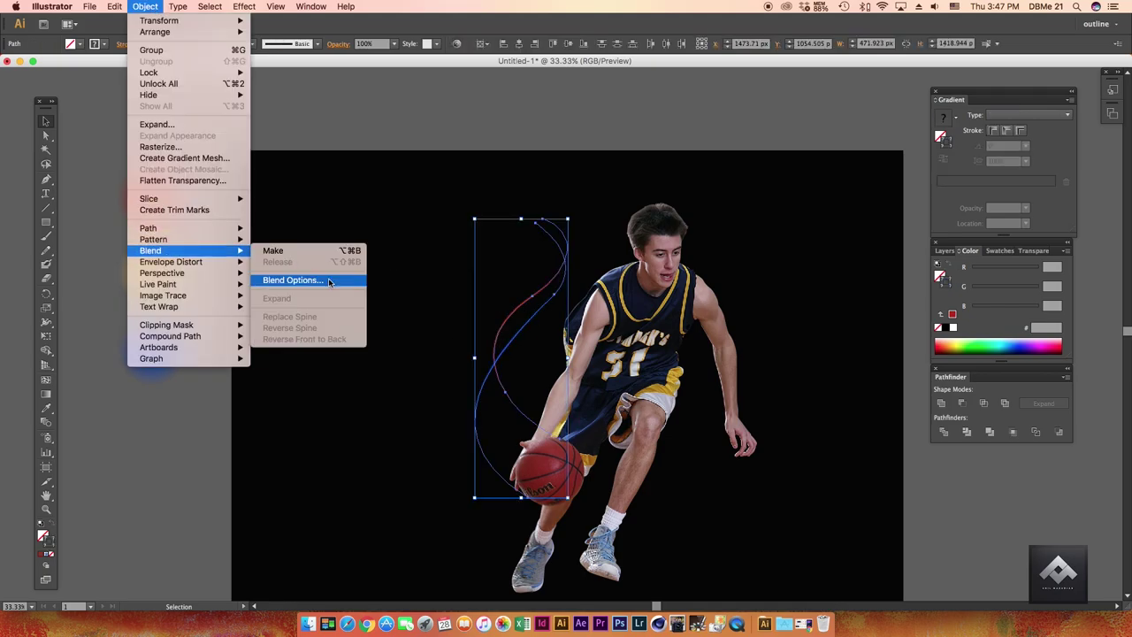
Blend the red and blue curves using Specified Steps of 125, then deselect.
{"action": "left_click", "coordinate": [329, 282]}
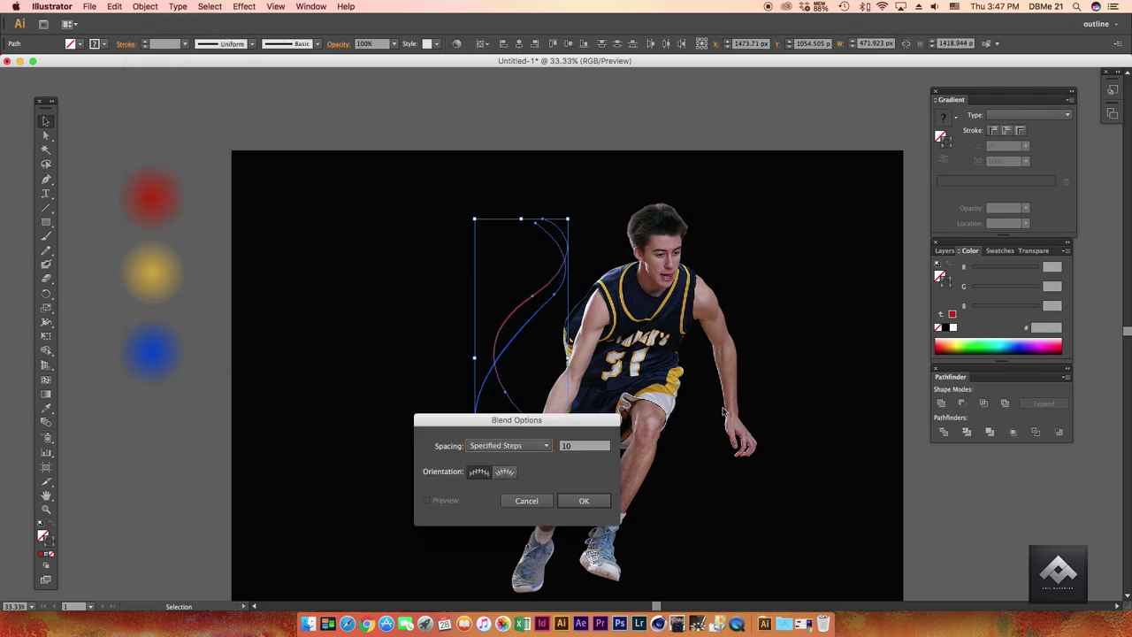
{"action": "left_click", "coordinate": [584, 501]}
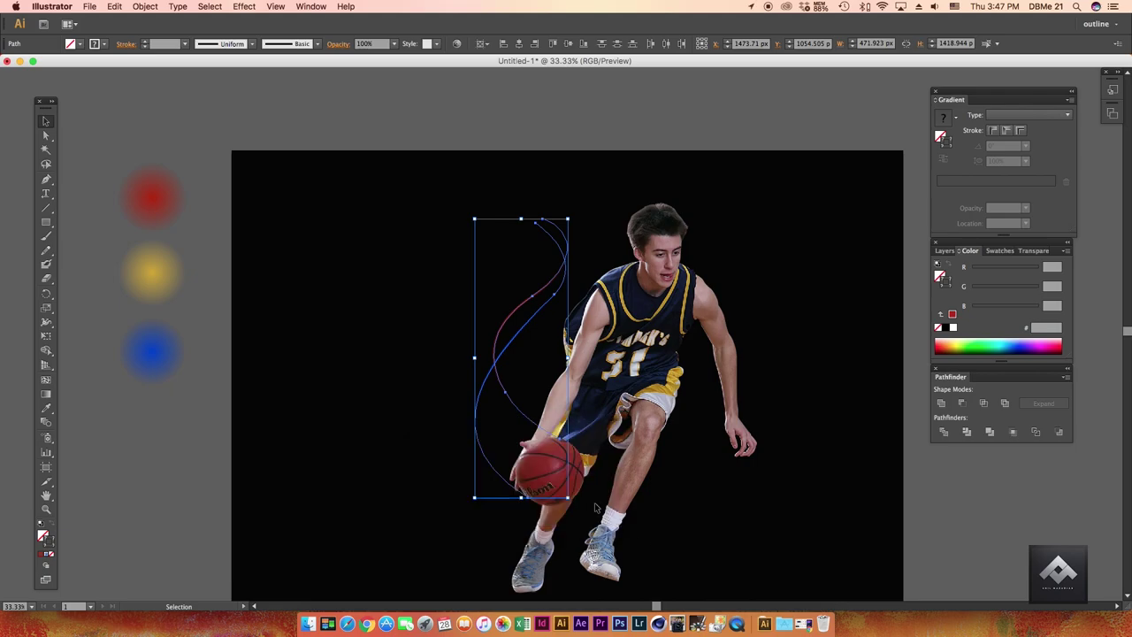
{"action": "left_click", "coordinate": [145, 7]}
{"action": "left_click", "coordinate": [276, 249]}
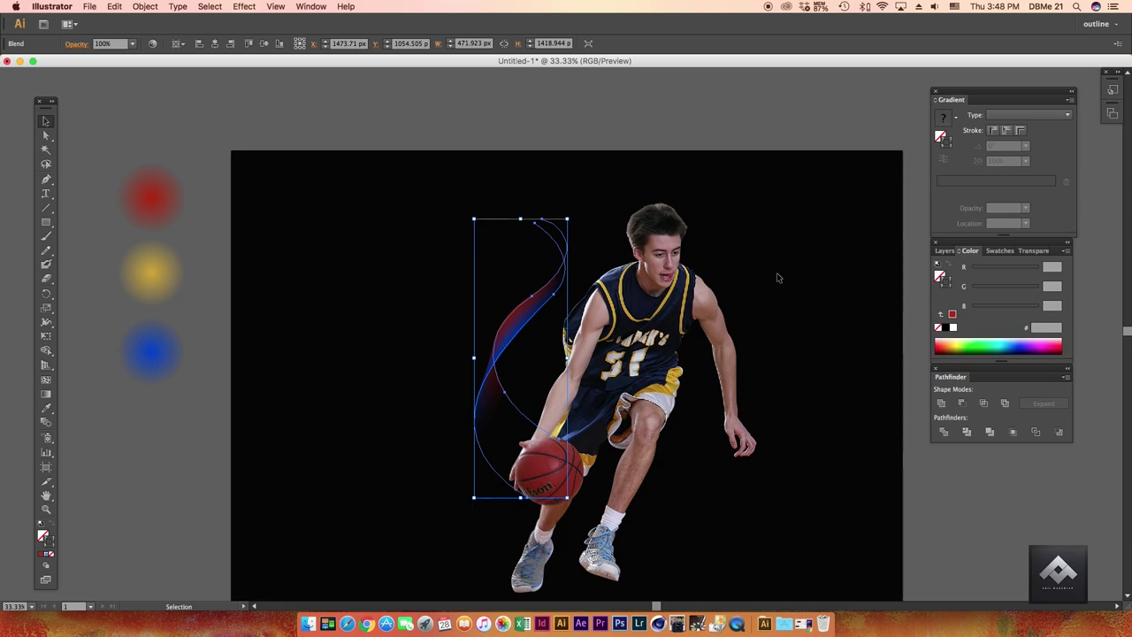
{"action": "left_click", "coordinate": [154, 428]}
Inside the isolated blend, drag the blue gradient stop further toward the end.
{"action": "double_click", "coordinate": [510, 347]}
{"action": "left_click_drag", "start_coordinate": [1042, 193], "coordinate": [1055, 192]}
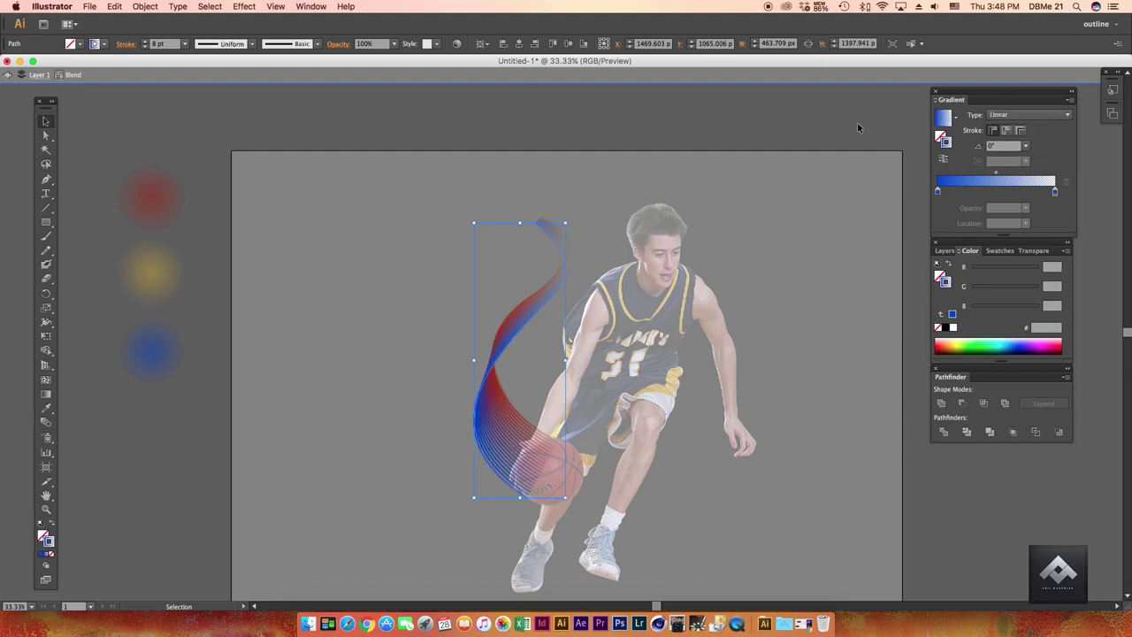
{"action": "double_click", "coordinate": [701, 127]}
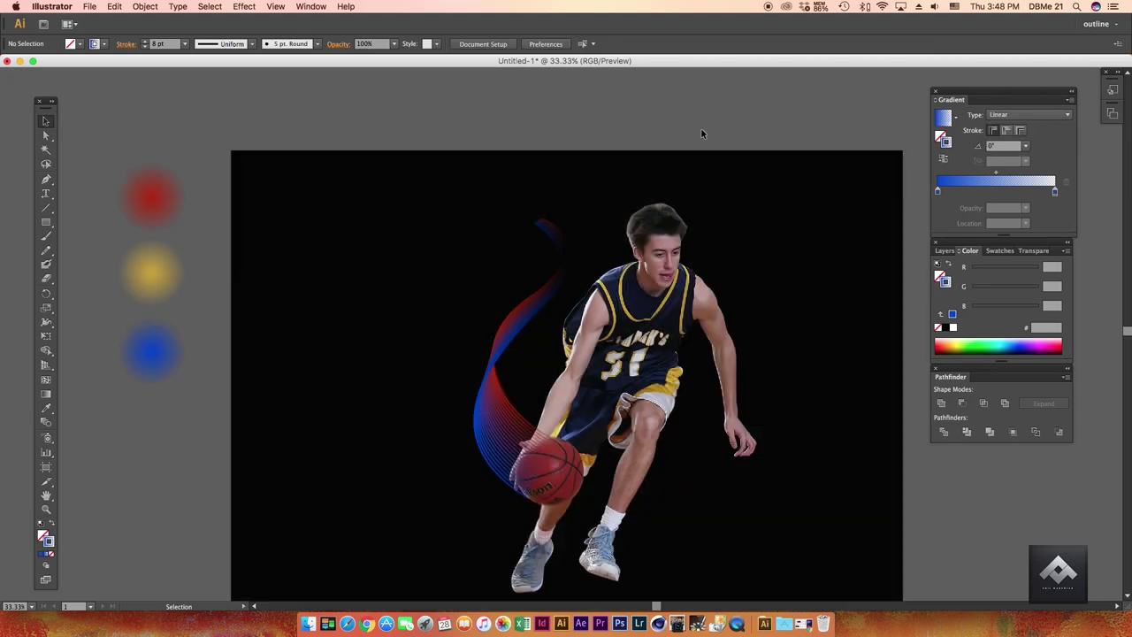
{"action": "left_click", "coordinate": [494, 401]}
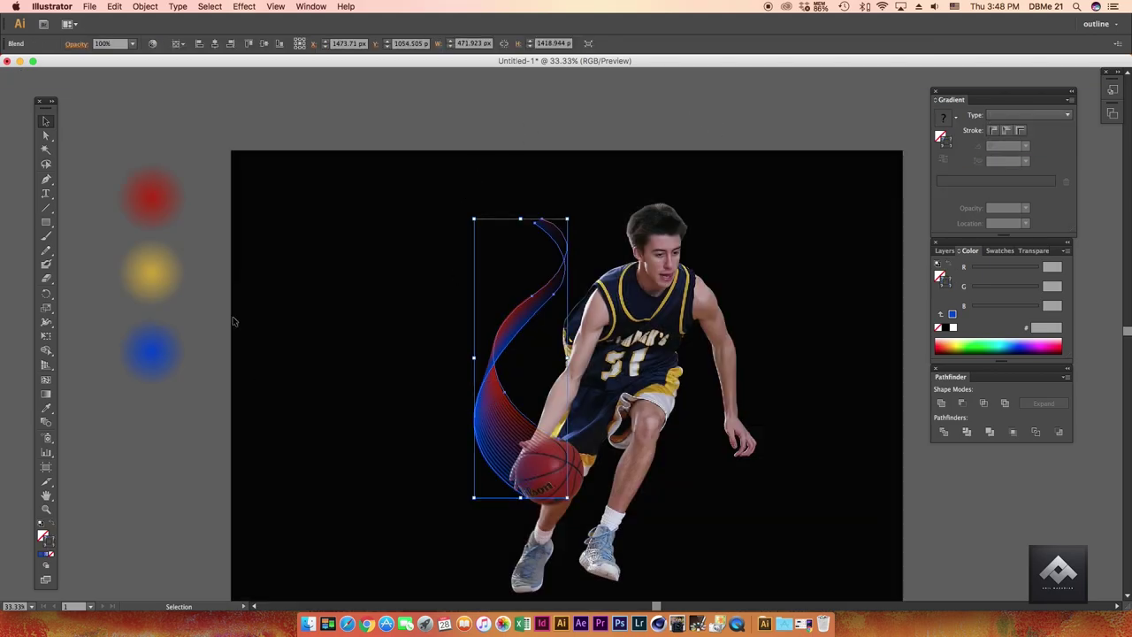
Move the curve's top anchor to the right so the ribbon's strands fan apart.
{"action": "double_click", "coordinate": [556, 298]}
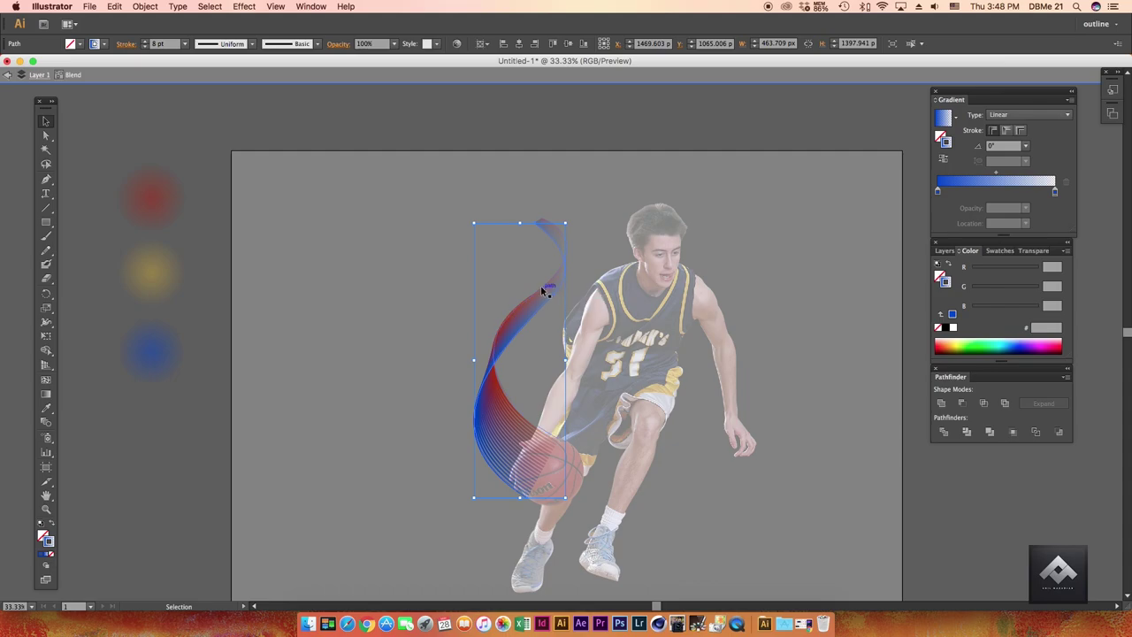
{"action": "left_click_drag", "start_coordinate": [544, 292], "coordinate": [554, 301]}
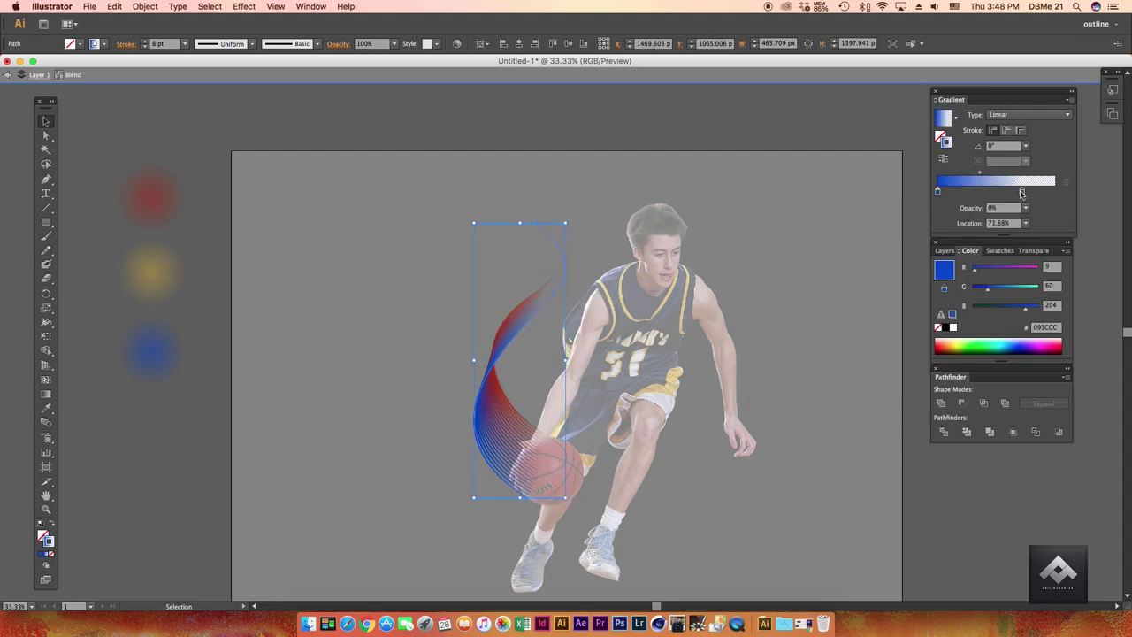
{"action": "double_click", "coordinate": [565, 129]}
{"action": "scroll", "coordinate": [565, 129], "scroll_direction": "right", "scroll_amount": 2}
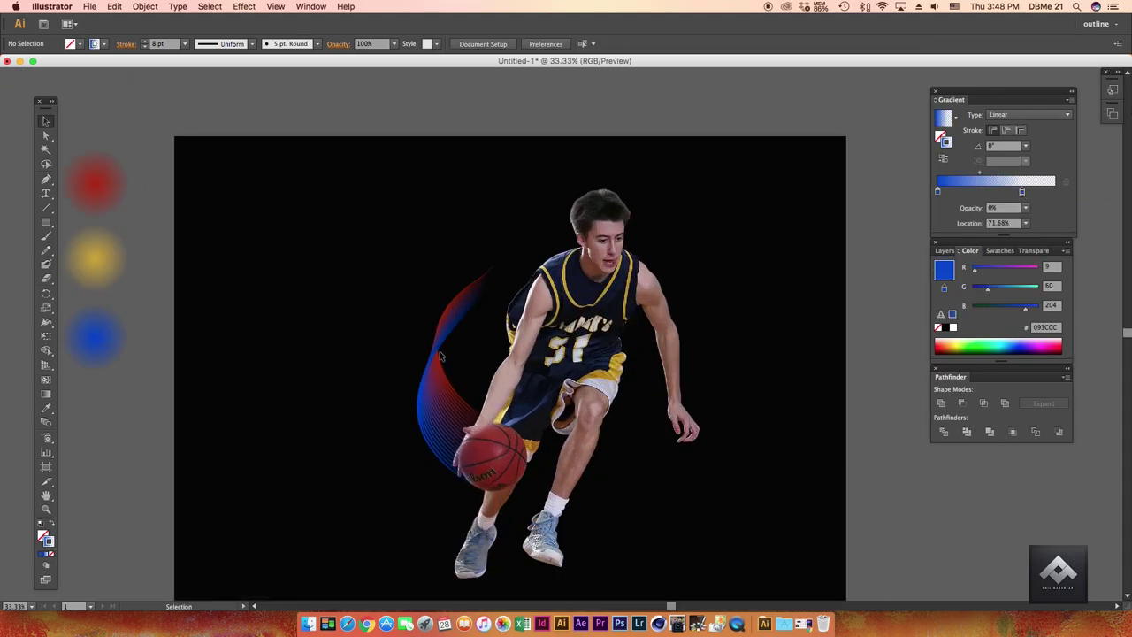
{"action": "scroll", "coordinate": [510, 354], "scroll_direction": "left", "scroll_amount": 2}
{"action": "double_click", "coordinate": [464, 353]}
{"action": "left_click", "coordinate": [145, 6]}
{"action": "mouse_move", "coordinate": [150, 251]}
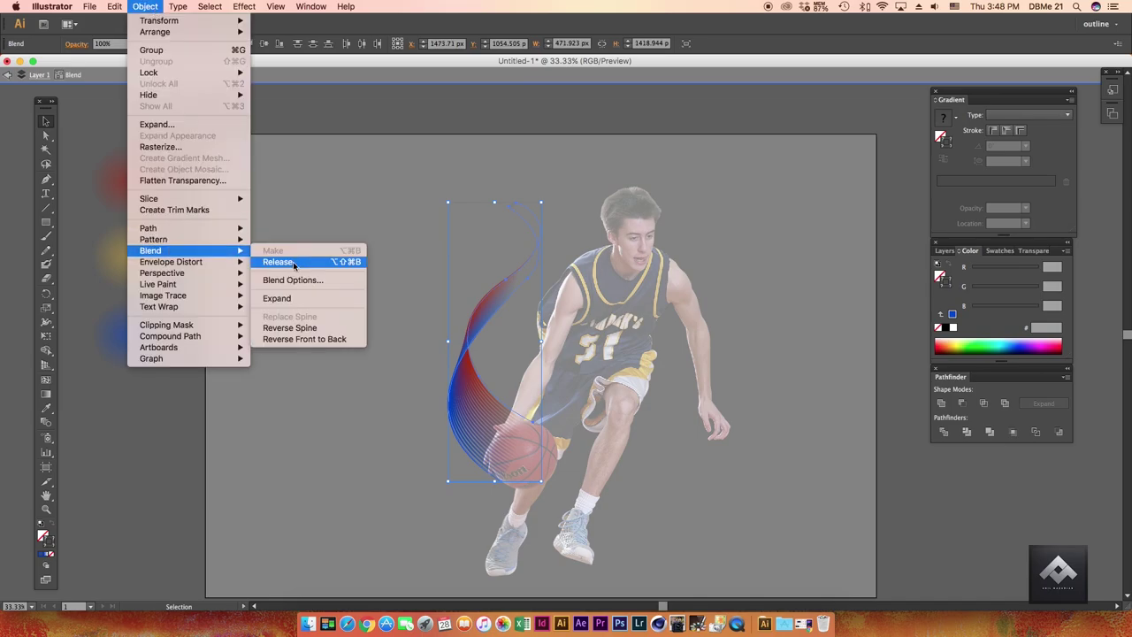
Leave the blend unchanged, exit isolation, and draw a new curved path across the ball.
{"action": "left_click", "coordinate": [288, 280]}
{"action": "key", "text": "Return"}
{"action": "double_click", "coordinate": [161, 434]}
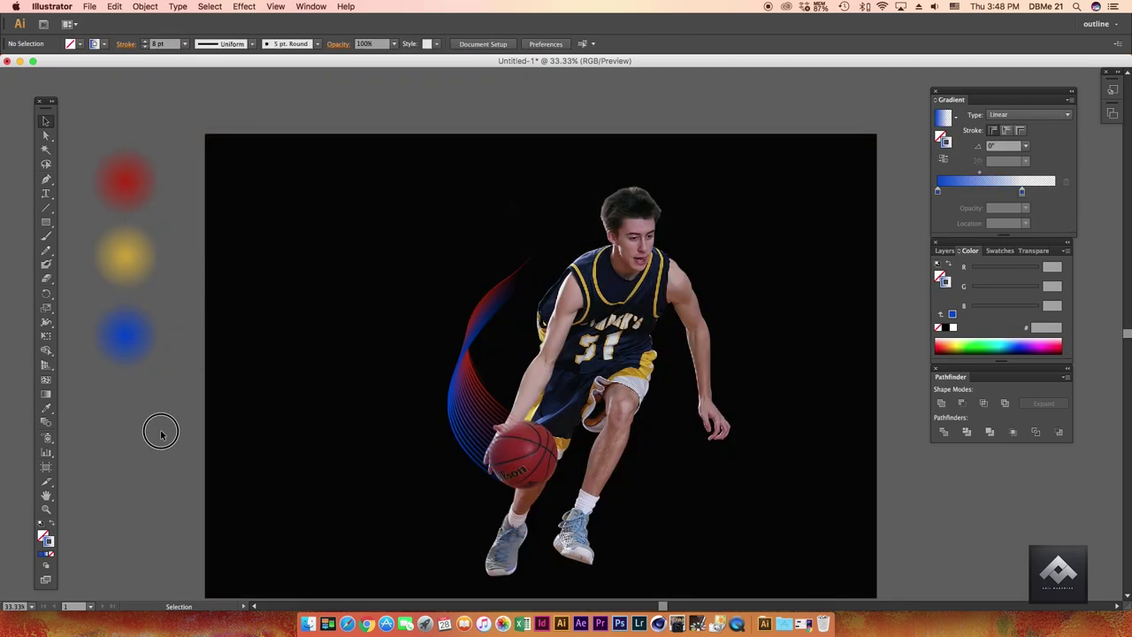
{"action": "left_click_drag", "start_coordinate": [223, 431], "coordinate": [234, 425]}
{"action": "scroll", "coordinate": [595, 451], "scroll_direction": "up", "scroll_amount": 3}
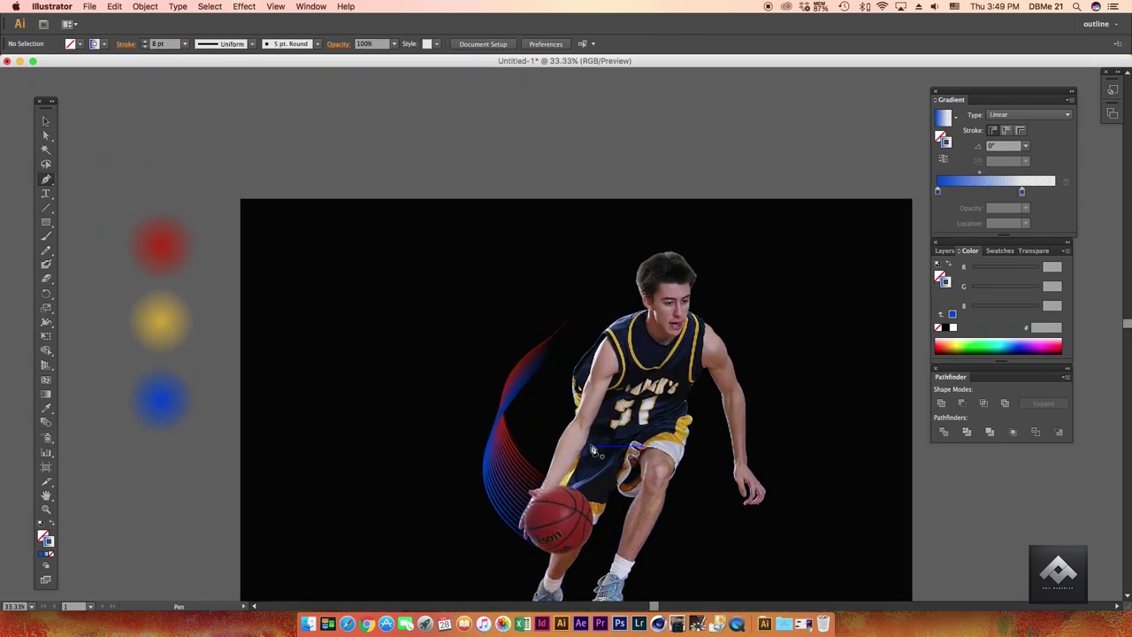
{"action": "mouse_move", "coordinate": [521, 462]}
{"action": "left_mouse_down"}
{"action": "mouse_move", "coordinate": [522, 486]}
{"action": "mouse_move", "coordinate": [533, 473]}
{"action": "left_mouse_up"}
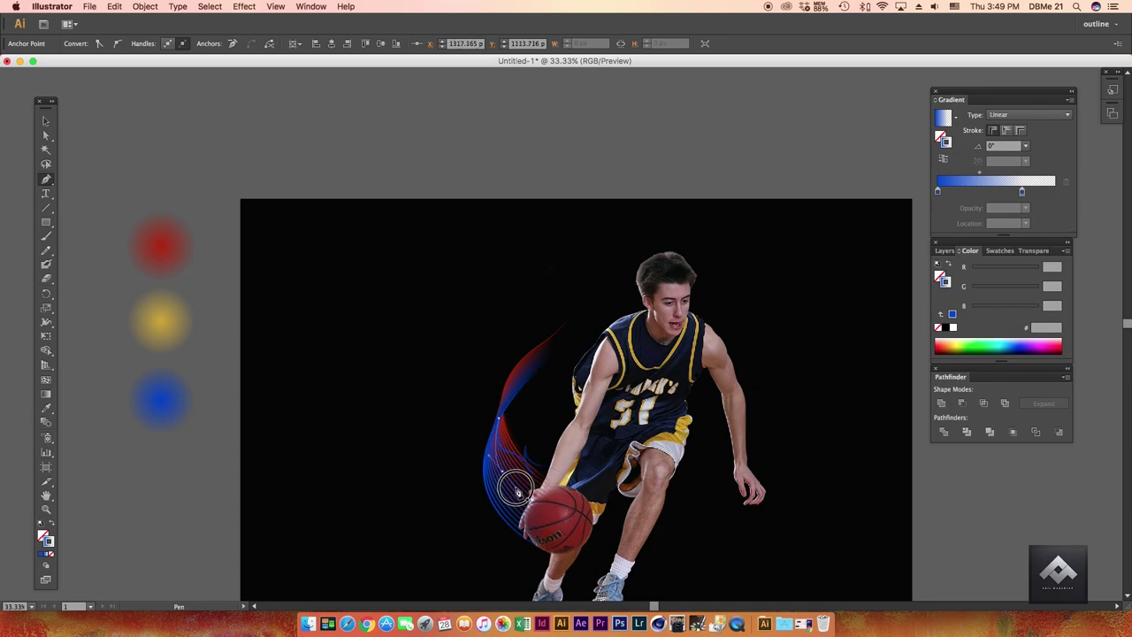
{"action": "left_click_drag", "start_coordinate": [511, 520], "coordinate": [580, 498]}
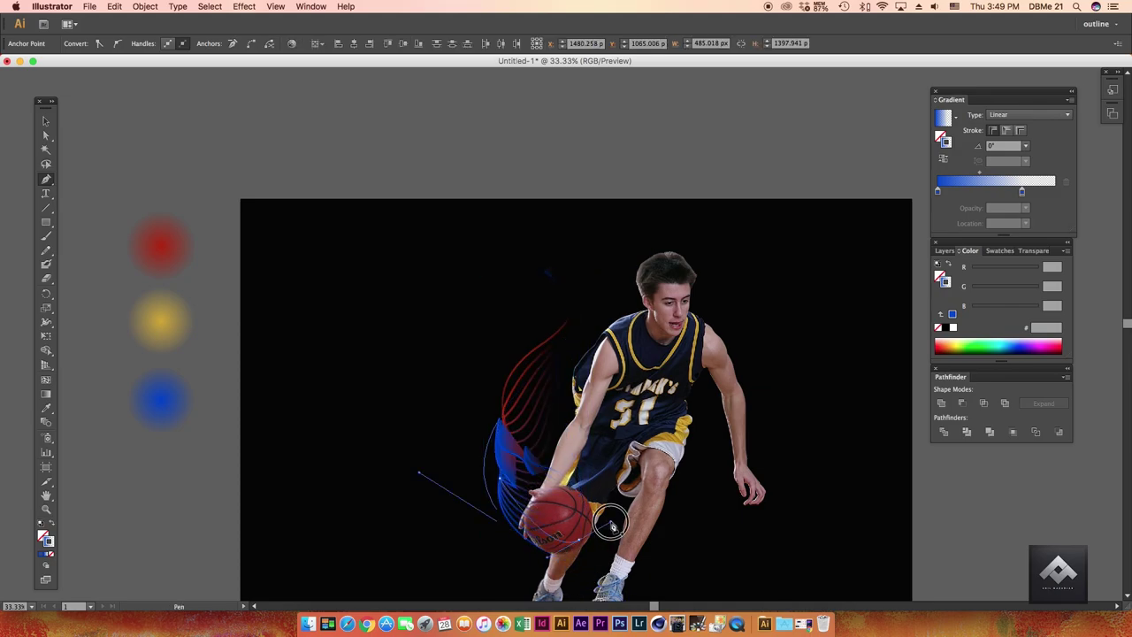
{"action": "left_click", "coordinate": [593, 530], "text": "super"}
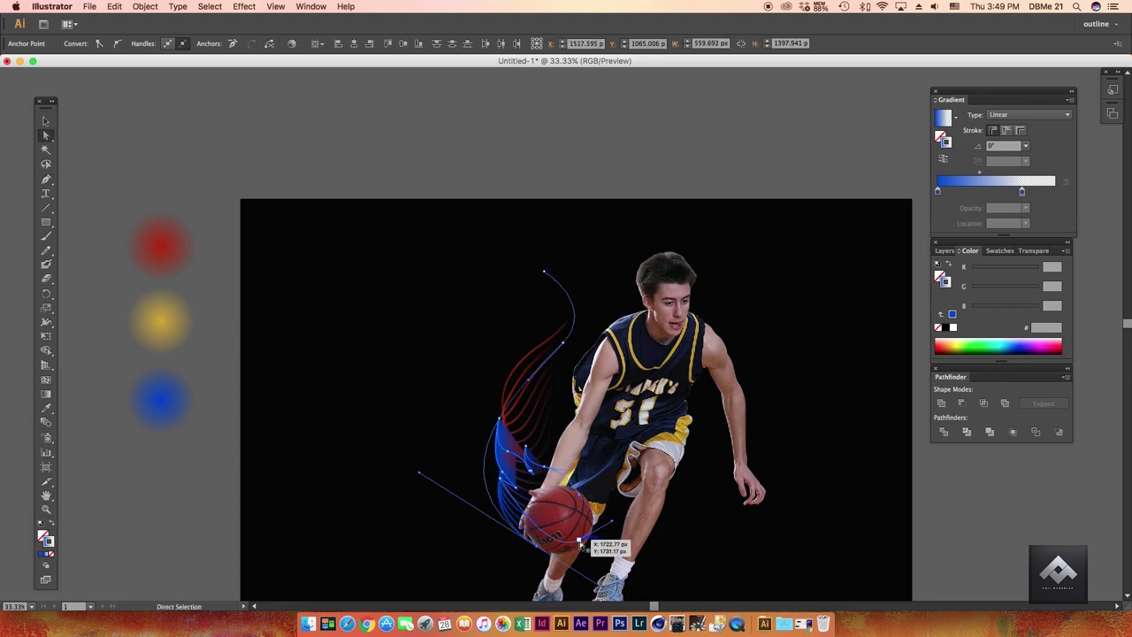
{"action": "left_click", "coordinate": [275, 6]}
{"action": "left_click", "coordinate": [293, 335]}
Try the yellow glow's appearance on the new path, then undo it.
{"action": "key", "text": "i"}
{"action": "left_click", "coordinate": [177, 302]}
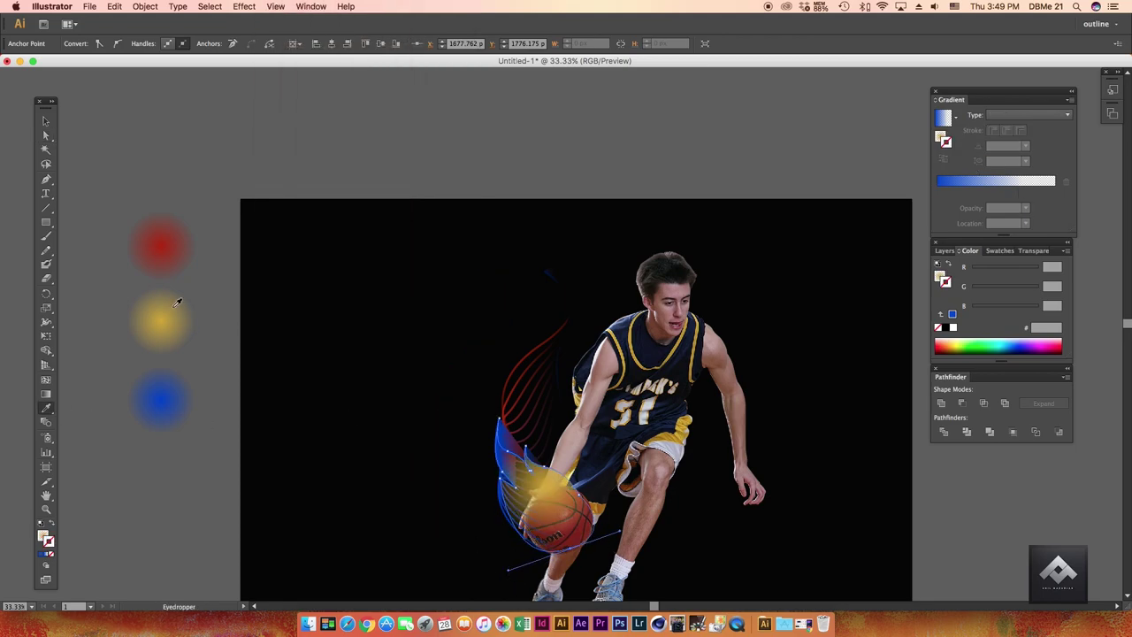
{"action": "left_click", "coordinate": [173, 241]}
{"action": "key", "text": "v"}
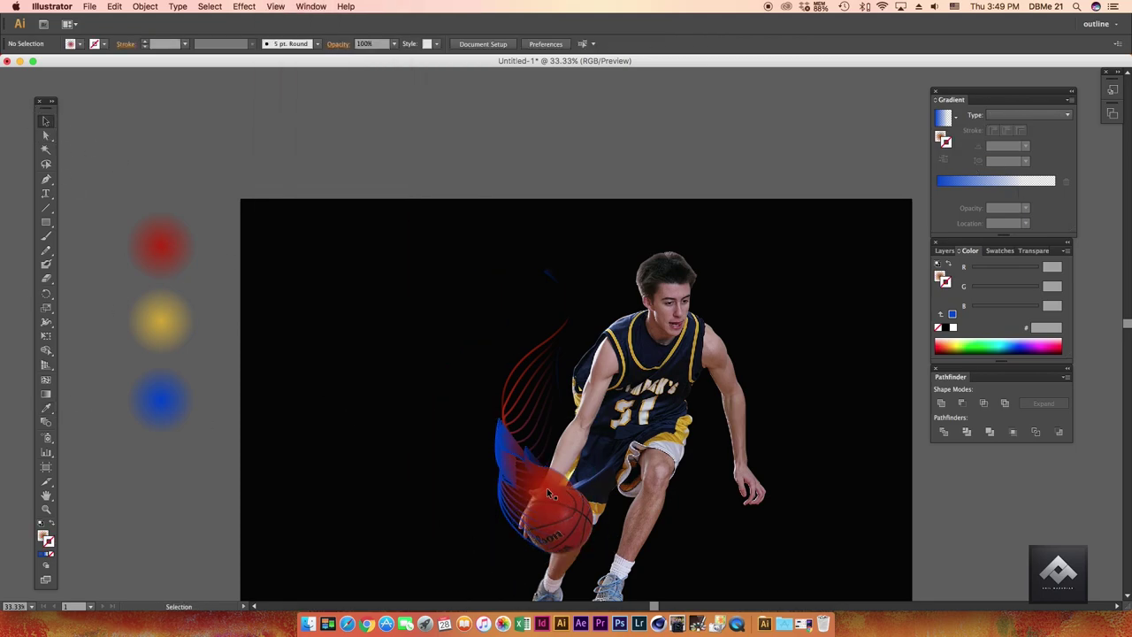
{"action": "left_click", "coordinate": [536, 485]}
{"action": "key", "text": "super+z"}
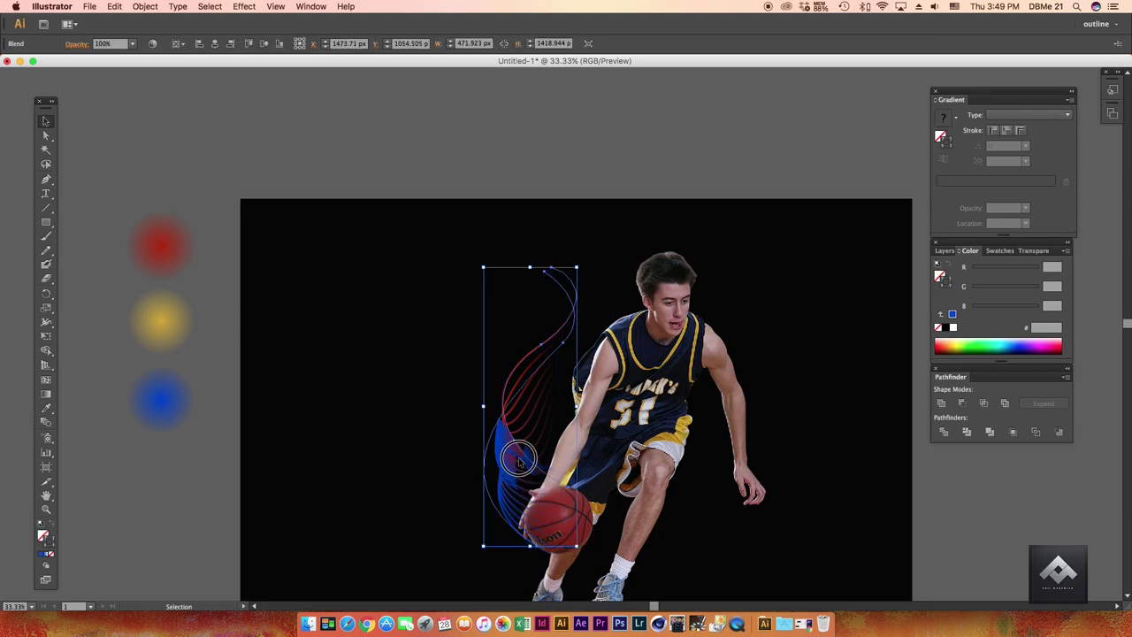
{"action": "key", "text": "a"}
{"action": "key", "text": "v"}
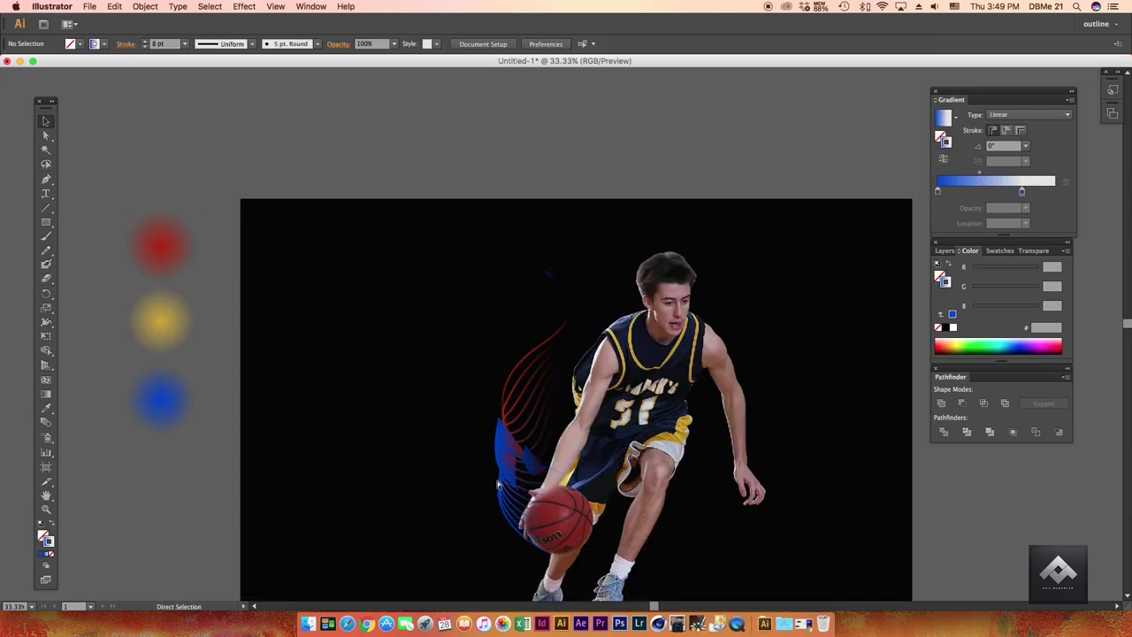
{"action": "key", "text": "shift+super+a"}
{"action": "left_click", "coordinate": [498, 486]}
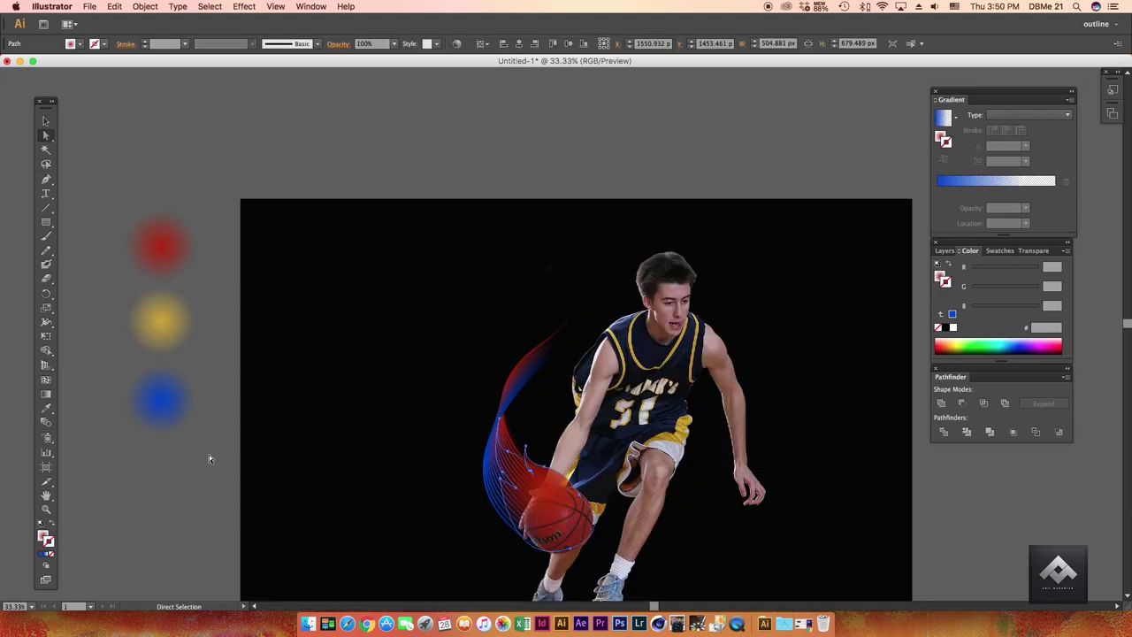
Pull an anchor handle to reshape the path into a pointed flame over the ball.
{"action": "key", "text": "super+plus"}
{"action": "key", "text": "super+plus"}
{"action": "left_click", "coordinate": [631, 456]}
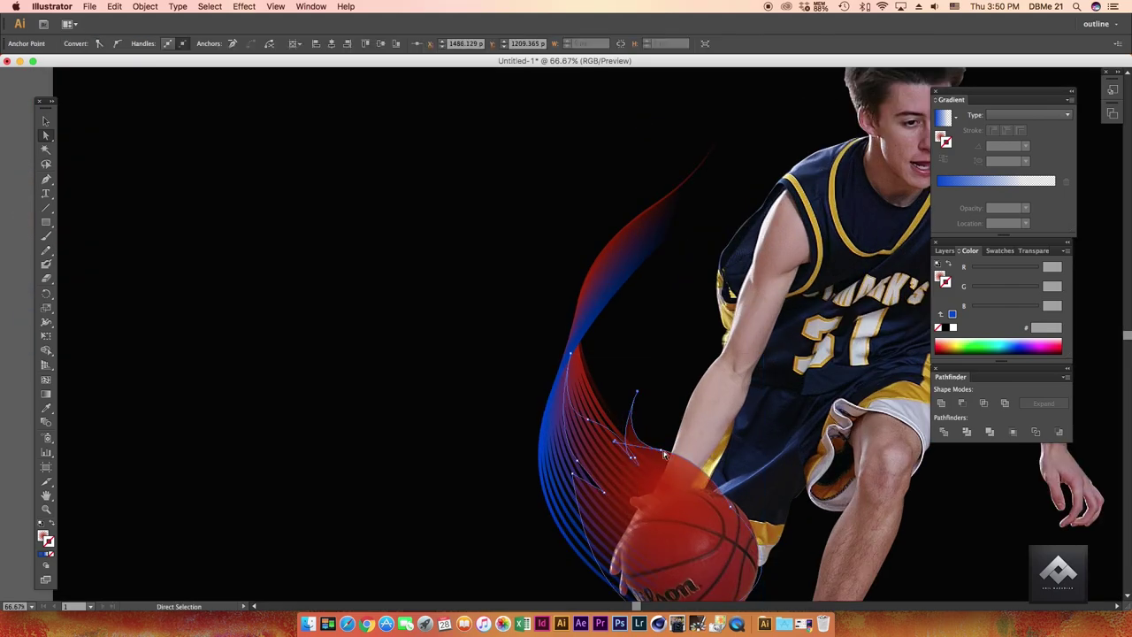
{"action": "mouse_move", "coordinate": [665, 455]}
{"action": "left_mouse_down"}
{"action": "mouse_move", "coordinate": [594, 506]}
{"action": "mouse_move", "coordinate": [560, 505]}
{"action": "left_mouse_up"}
{"action": "key", "text": "super+minus"}
{"action": "key", "text": "super+minus"}
{"action": "key", "text": "super+minus"}
{"action": "left_click", "coordinate": [480, 500]}
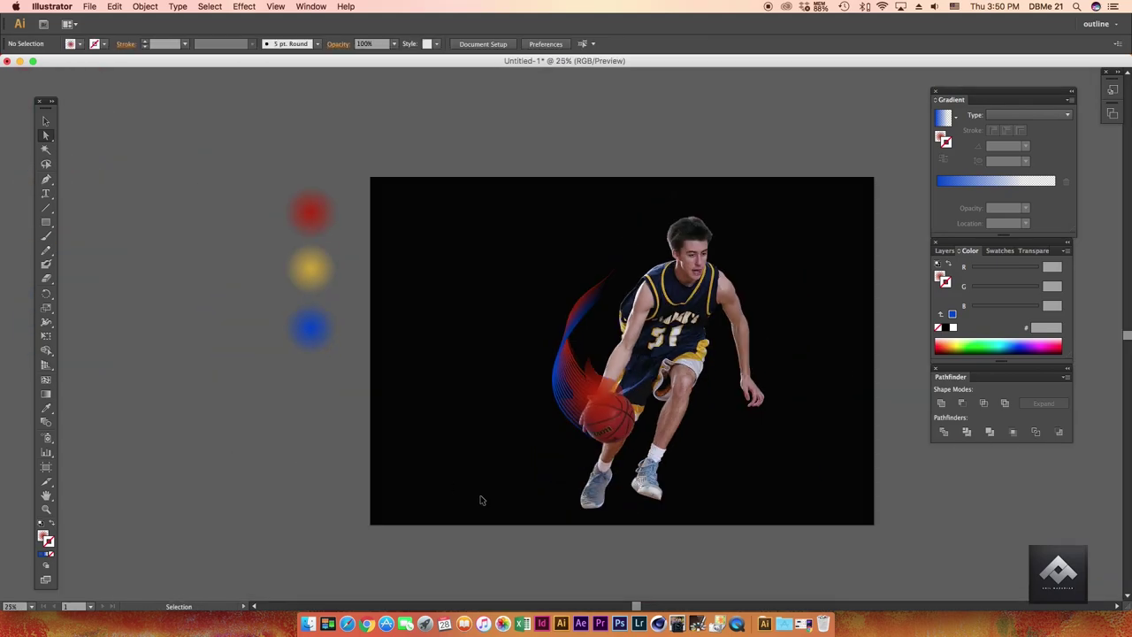
{"action": "key", "text": "super+plus"}
{"action": "key", "text": "super+plus"}
{"action": "left_click", "coordinate": [722, 431]}
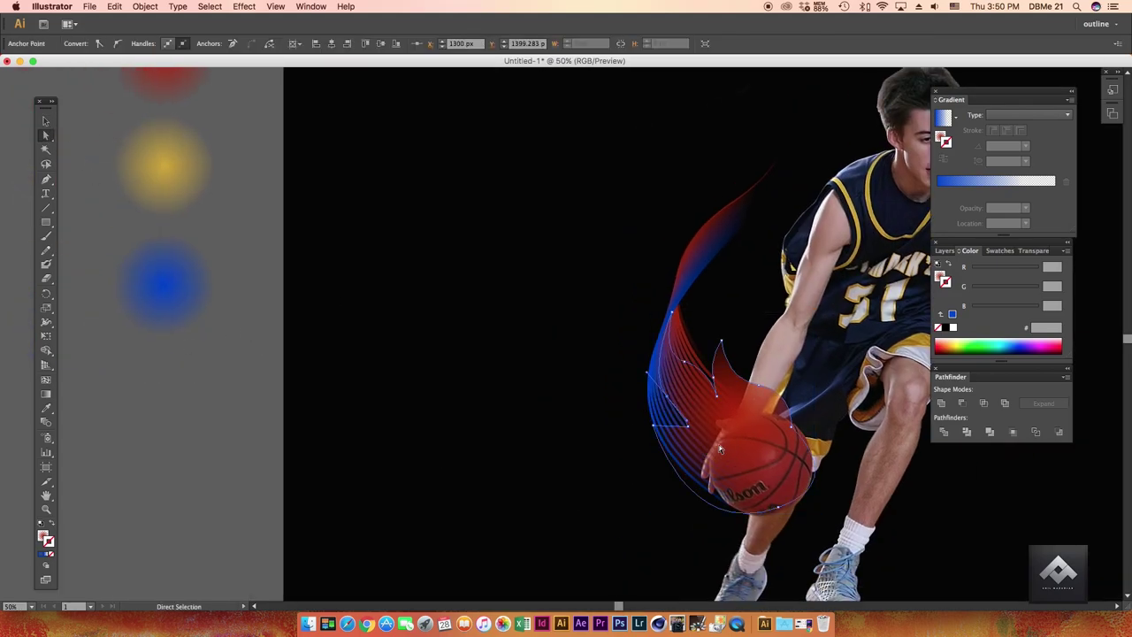
Check the flame shape's anchors, then select the yellow glow circle.
{"action": "left_click", "coordinate": [793, 430]}
{"action": "left_click", "coordinate": [252, 433]}
{"action": "key", "text": "super+minus"}
{"action": "key", "text": "super+minus"}
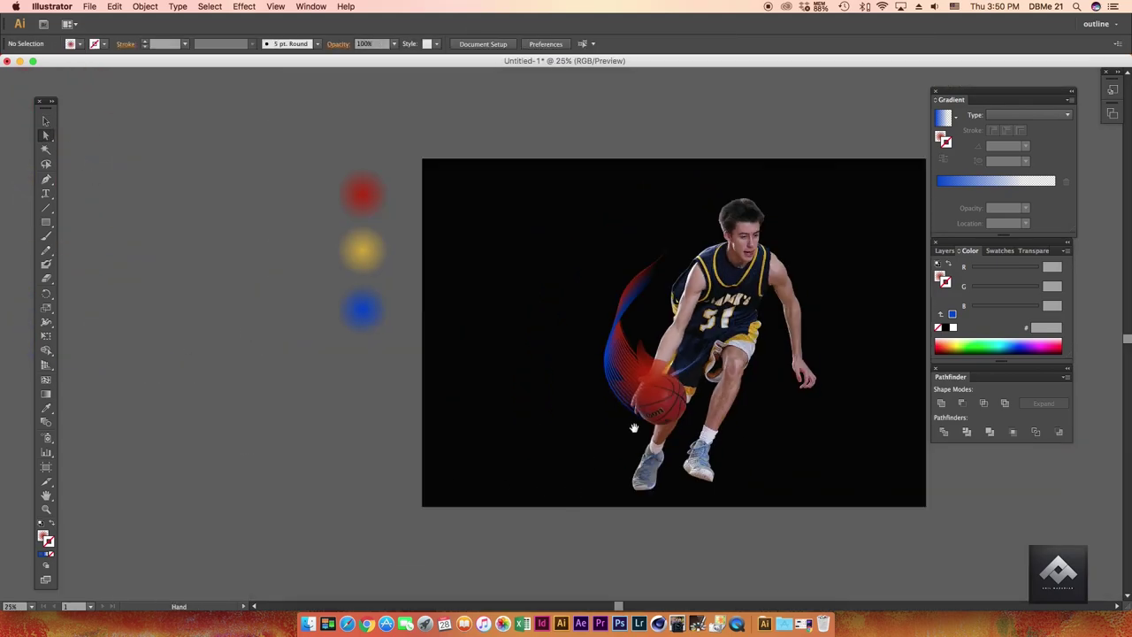
{"action": "key", "text": "super+plus"}
{"action": "left_click", "coordinate": [622, 497]}
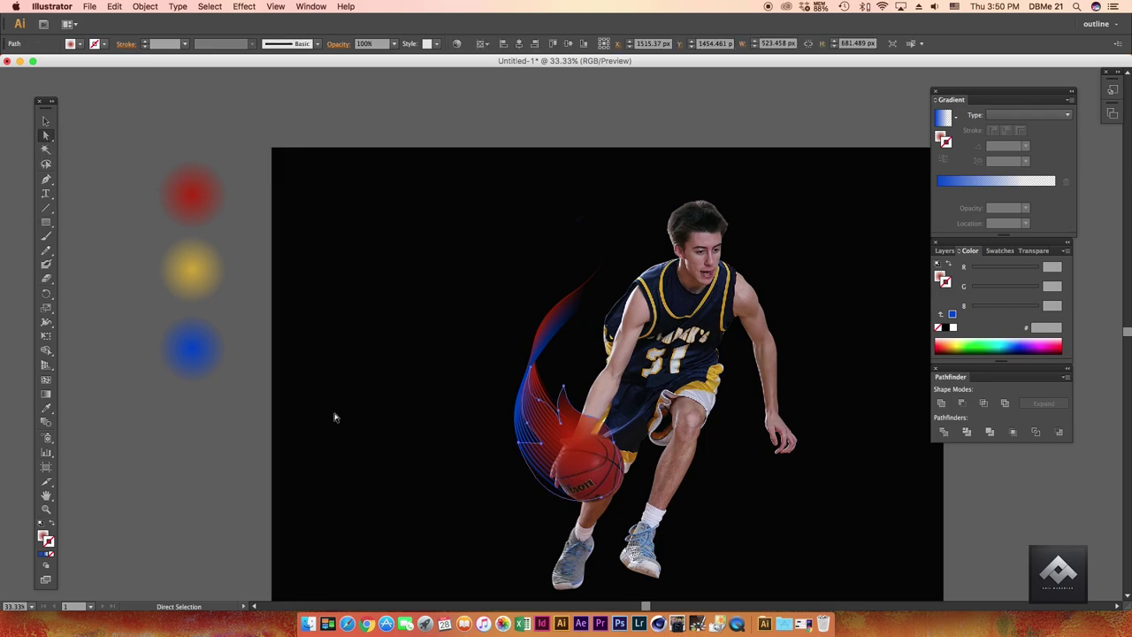
{"action": "left_click", "coordinate": [171, 532]}
{"action": "left_click", "coordinate": [192, 268]}
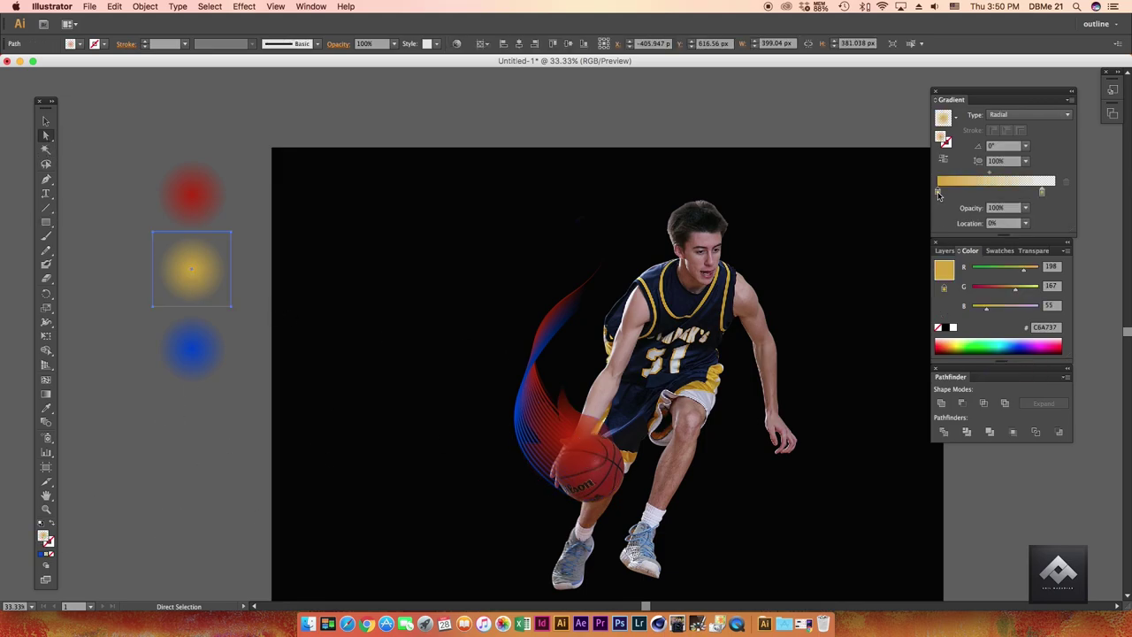
Edit the yellow gradient's first stop and redirect the flame's radial gradient toward red tones.
{"action": "double_click", "coordinate": [937, 191]}
{"action": "left_click", "coordinate": [83, 112]}
{"action": "left_click", "coordinate": [566, 425]}
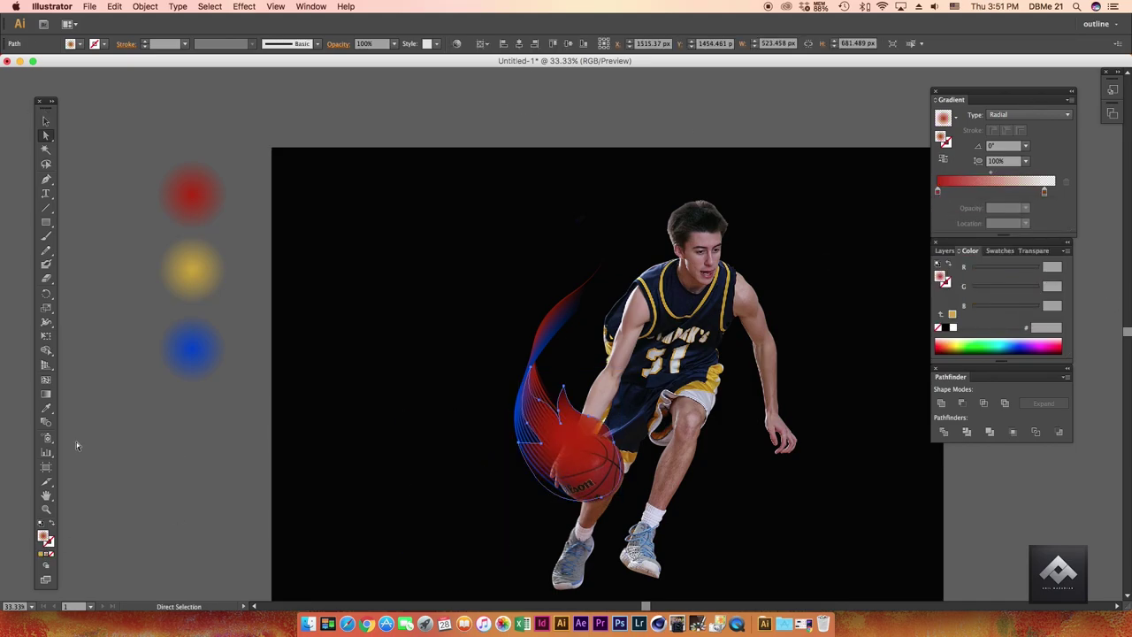
{"action": "key", "text": "i"}
{"action": "left_click", "coordinate": [203, 270]}
{"action": "left_click_drag", "start_coordinate": [577, 445], "coordinate": [623, 496]}
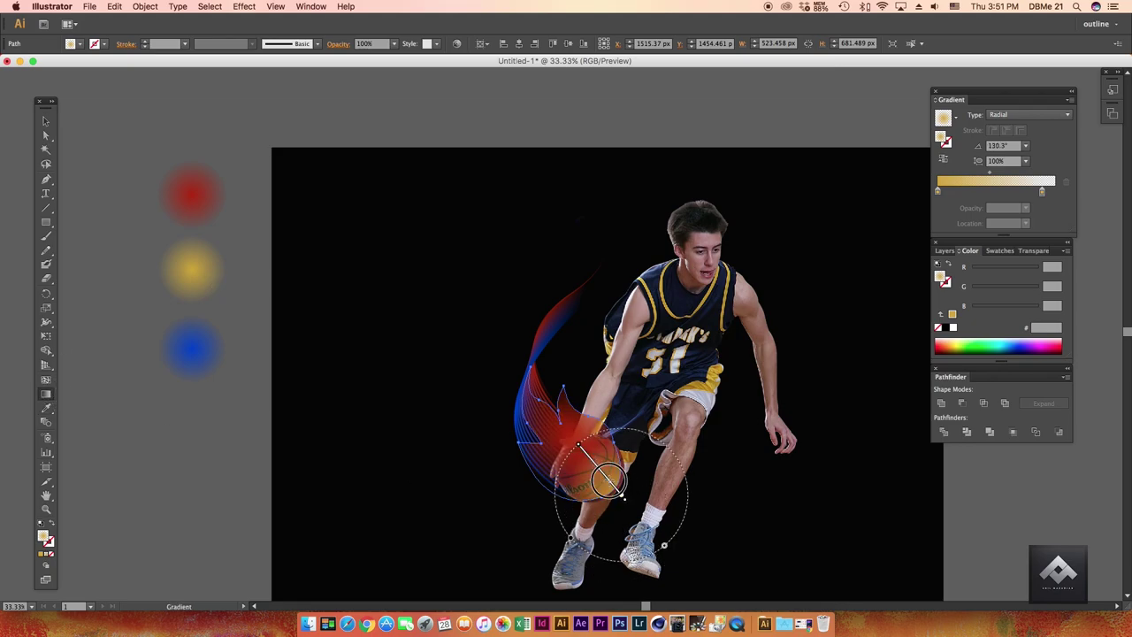
Bend the flame swoosh's anchors where the curve meets the basketball.
{"action": "key", "text": "a"}
{"action": "key", "text": "ctrl+shift+a"}
{"action": "key", "text": "ctrl+1"}
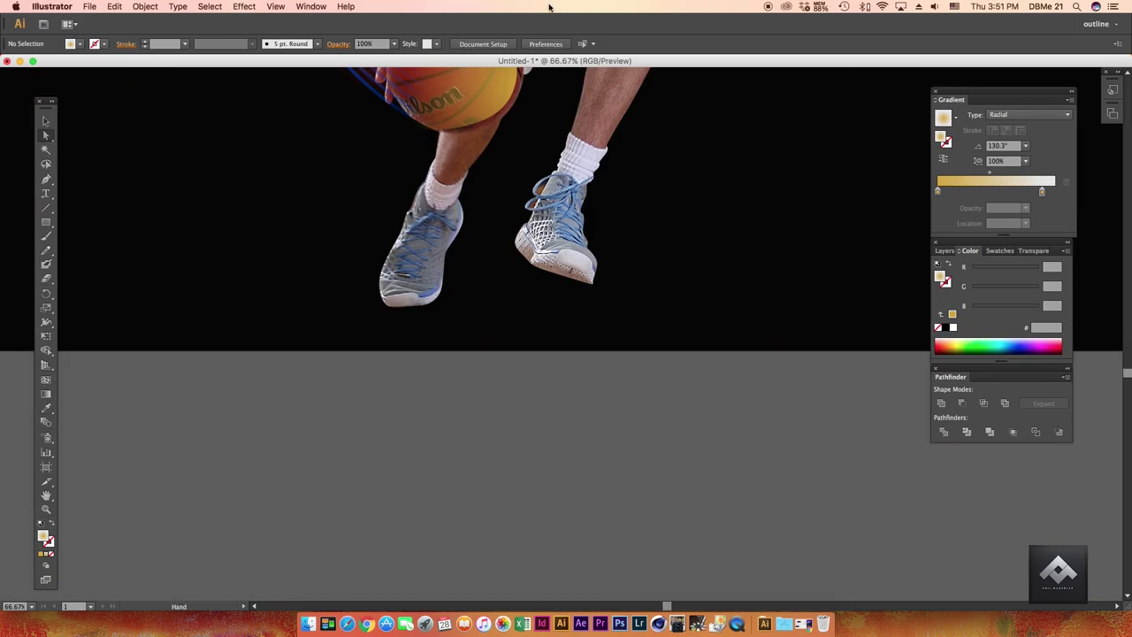
{"action": "scroll", "coordinate": [542, 345], "scroll_direction": "up", "scroll_amount": 5}
{"action": "left_click", "coordinate": [598, 333]}
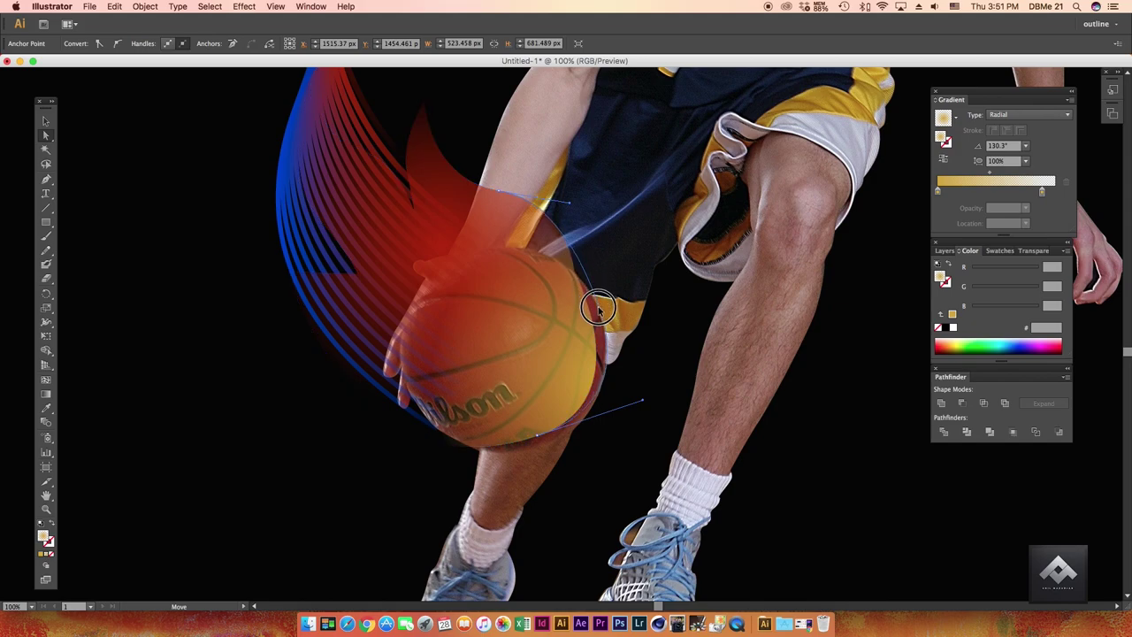
{"action": "left_click", "coordinate": [536, 450]}
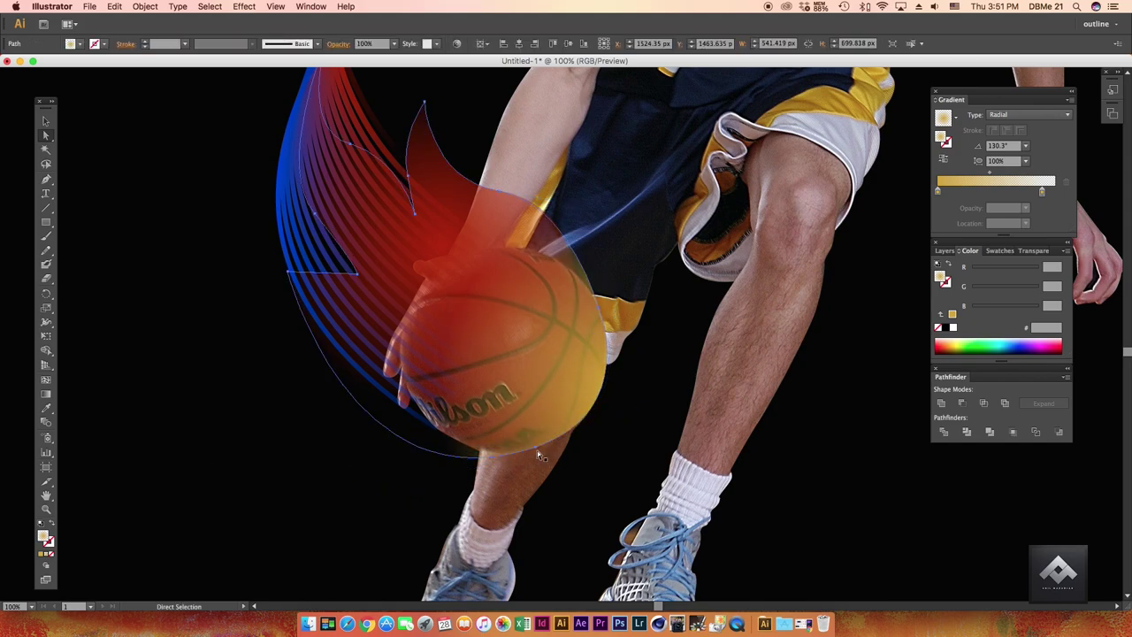
{"action": "left_click_drag", "start_coordinate": [640, 411], "coordinate": [637, 422]}
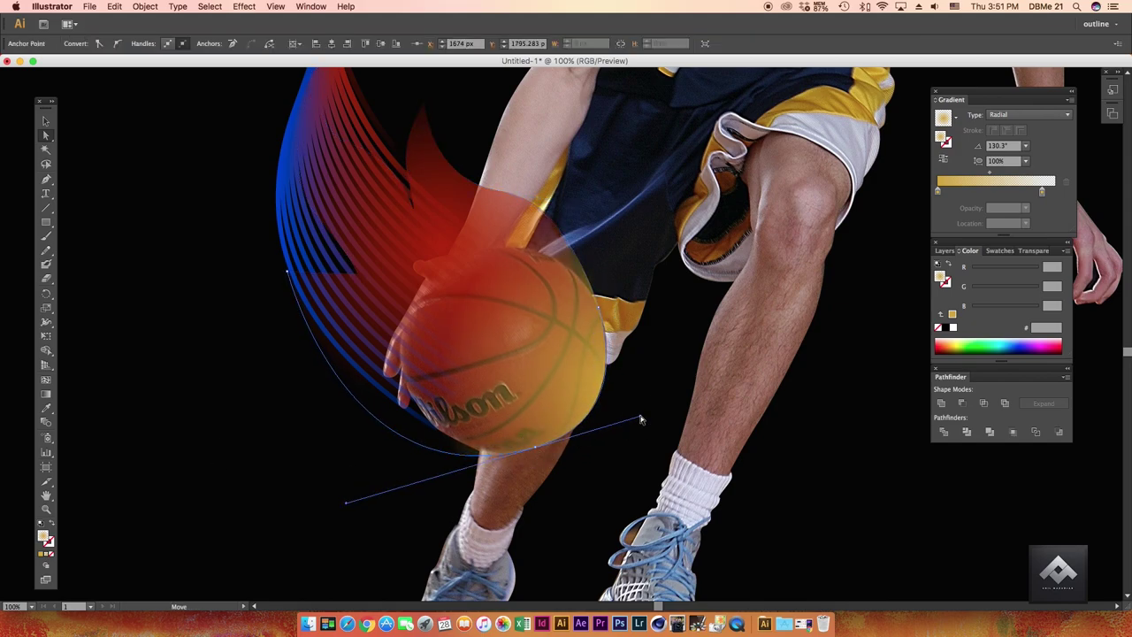
{"action": "key", "text": "ctrl+shift+a"}
{"action": "key", "text": "ctrl+minus"}
{"action": "key", "text": "ctrl+minus"}
{"action": "key", "text": "ctrl+minus"}
{"action": "key", "text": "ctrl+plus"}
{"action": "key", "text": "ctrl+plus"}
{"action": "key", "text": "ctrl+plus"}
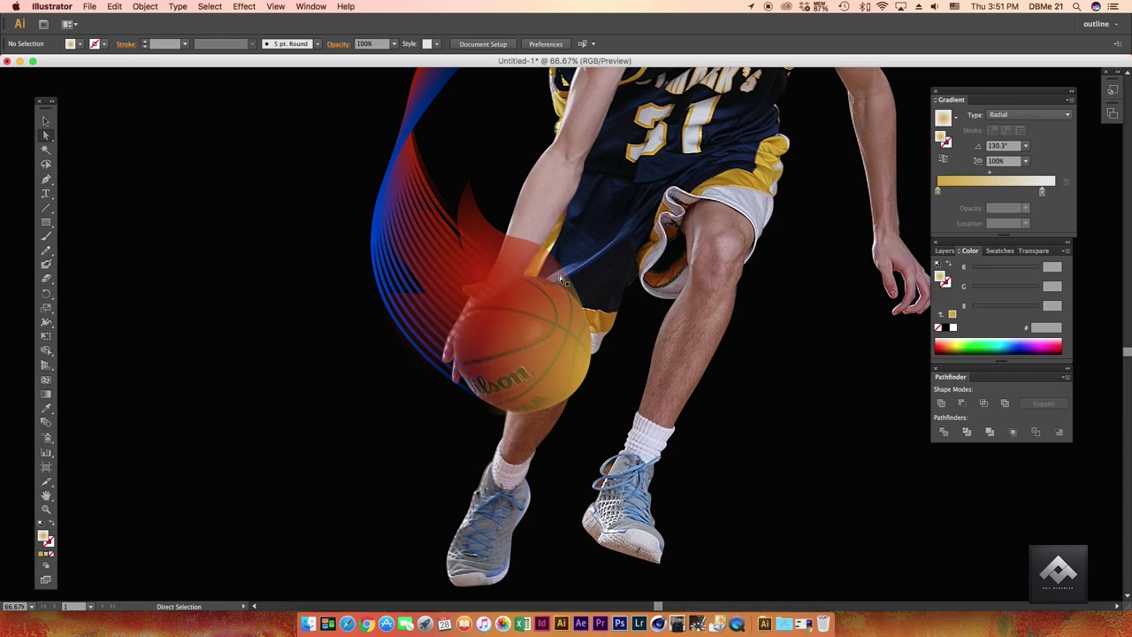
{"action": "key", "text": "ctrl+plus"}
{"action": "left_click", "coordinate": [464, 417]}
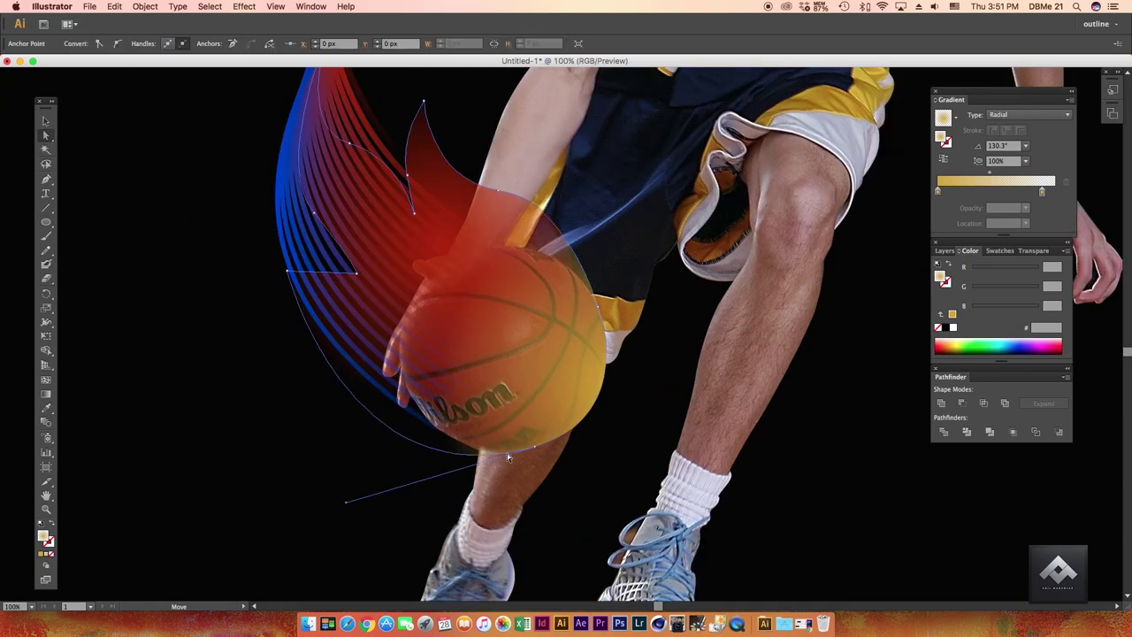
Draw a circle over the basketball and use Pathfinder Divide to split the flame along it.
{"action": "key", "text": "l"}
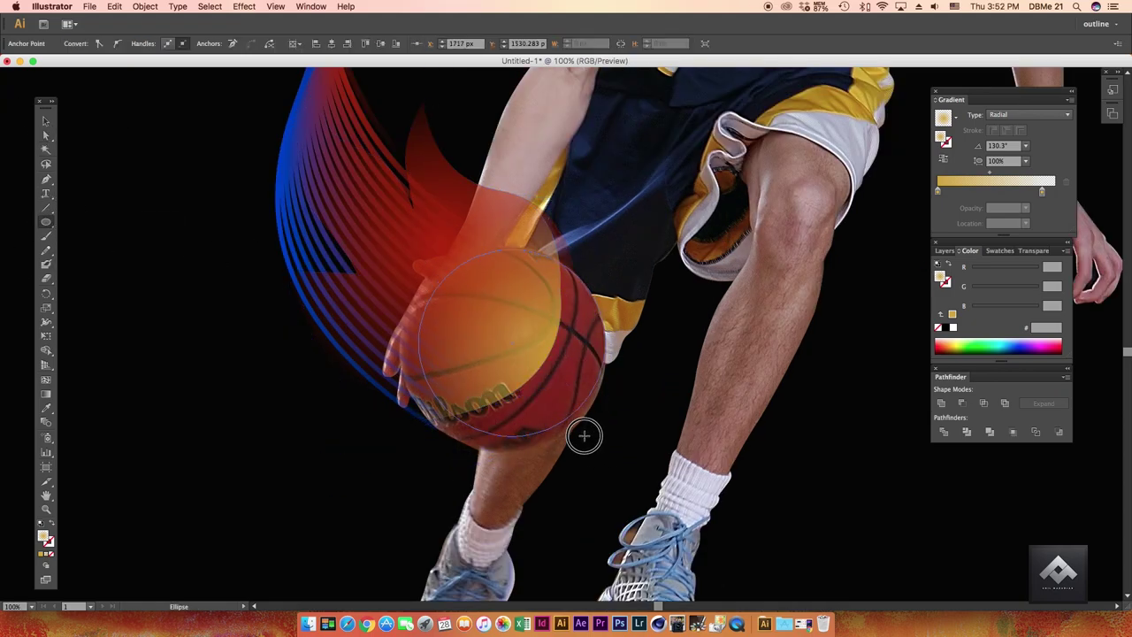
{"action": "left_click_drag", "start_coordinate": [400, 249], "coordinate": [586, 452]}
{"action": "left_click", "coordinate": [510, 241], "text": "shift"}
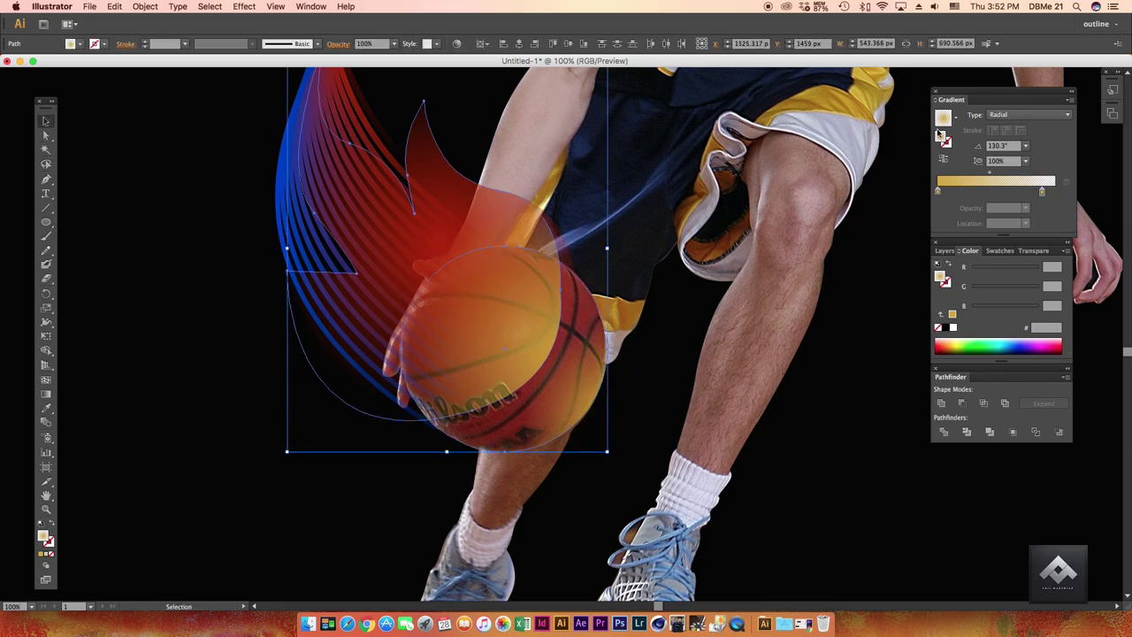
{"action": "left_click", "coordinate": [949, 439]}
{"action": "left_click", "coordinate": [157, 410]}
{"action": "key", "text": "super+0"}
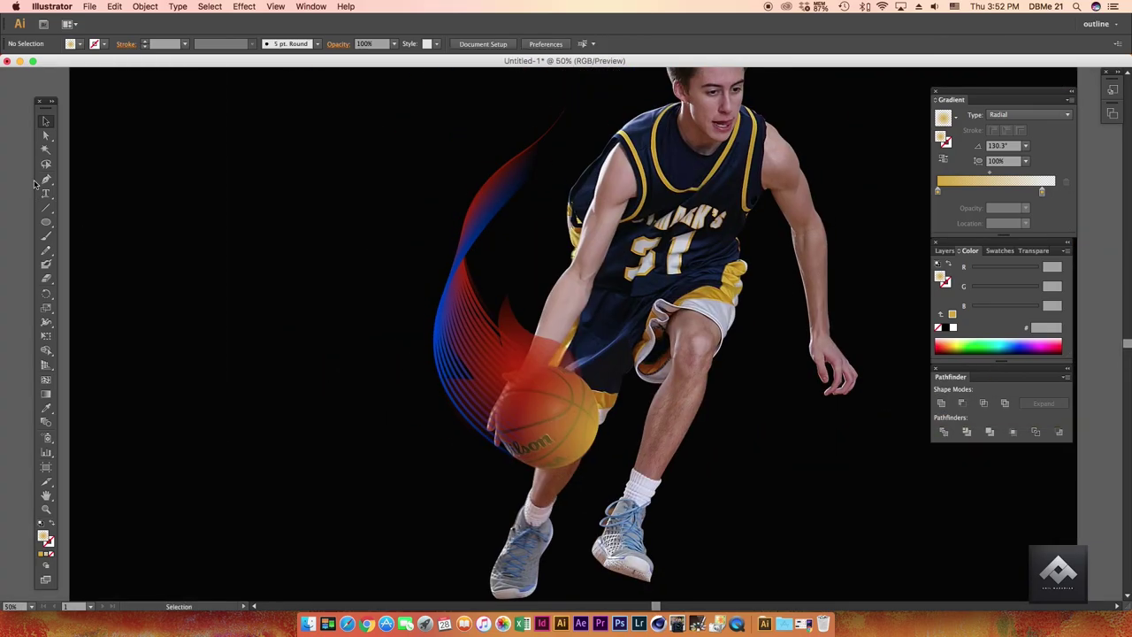
Reshape the divided flame pieces over the ball and adjust the small piece's gradient.
{"action": "left_click", "coordinate": [479, 327]}
{"action": "left_click_drag", "start_coordinate": [538, 428], "coordinate": [494, 408]}
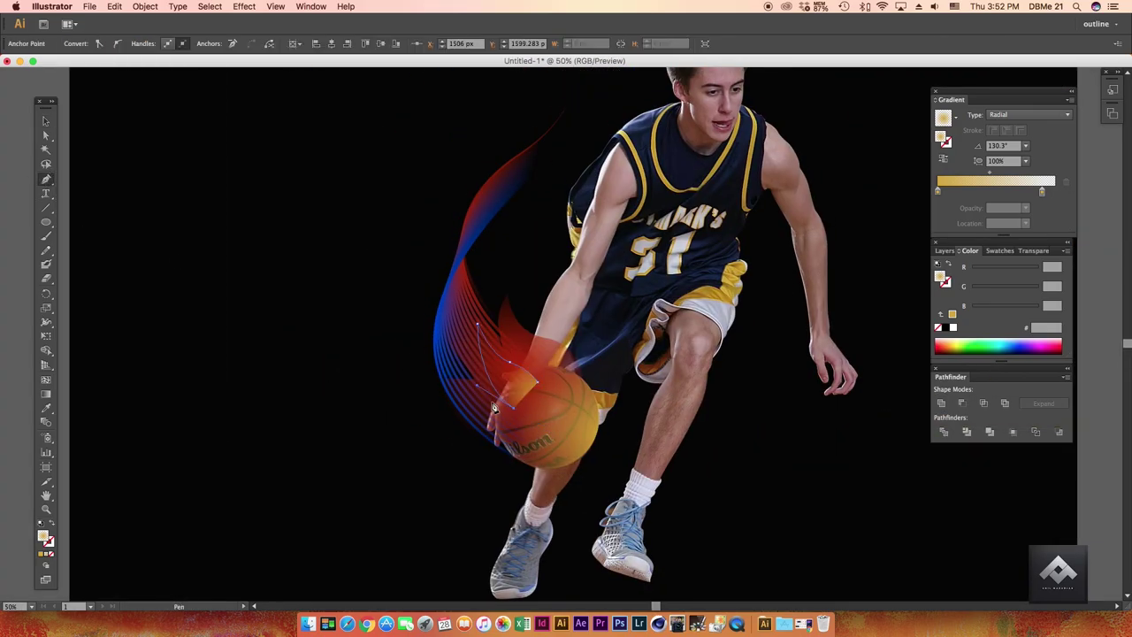
{"action": "mouse_move", "coordinate": [518, 366]}
{"action": "left_mouse_down"}
{"action": "mouse_move", "coordinate": [544, 396]}
{"action": "mouse_move", "coordinate": [499, 377]}
{"action": "left_mouse_up"}
{"action": "key", "text": "v"}
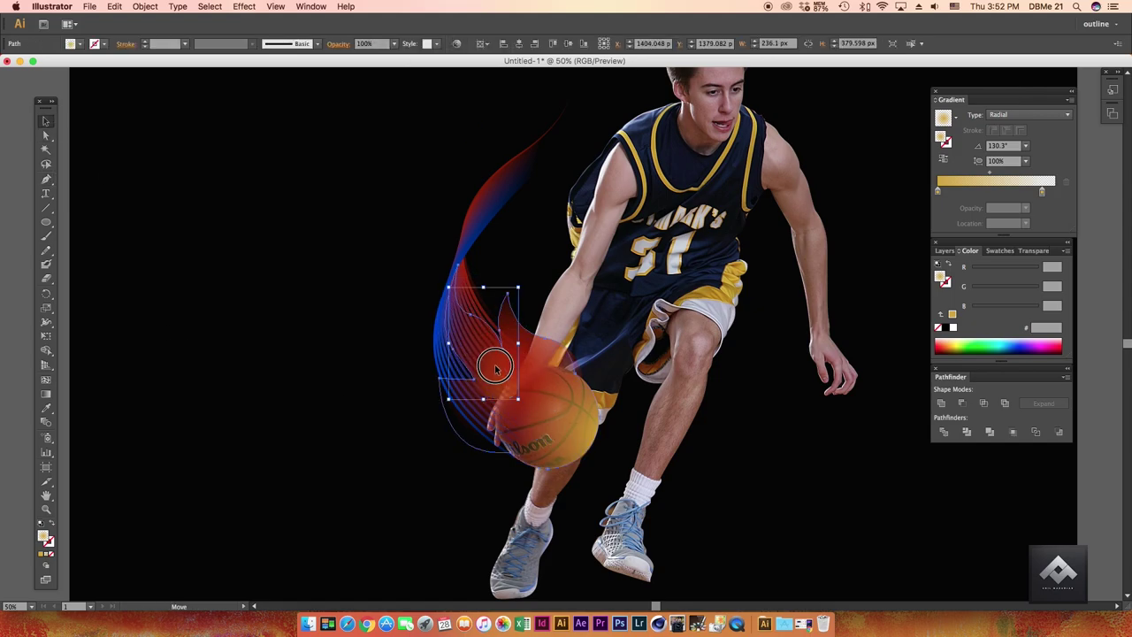
{"action": "left_click", "coordinate": [493, 416]}
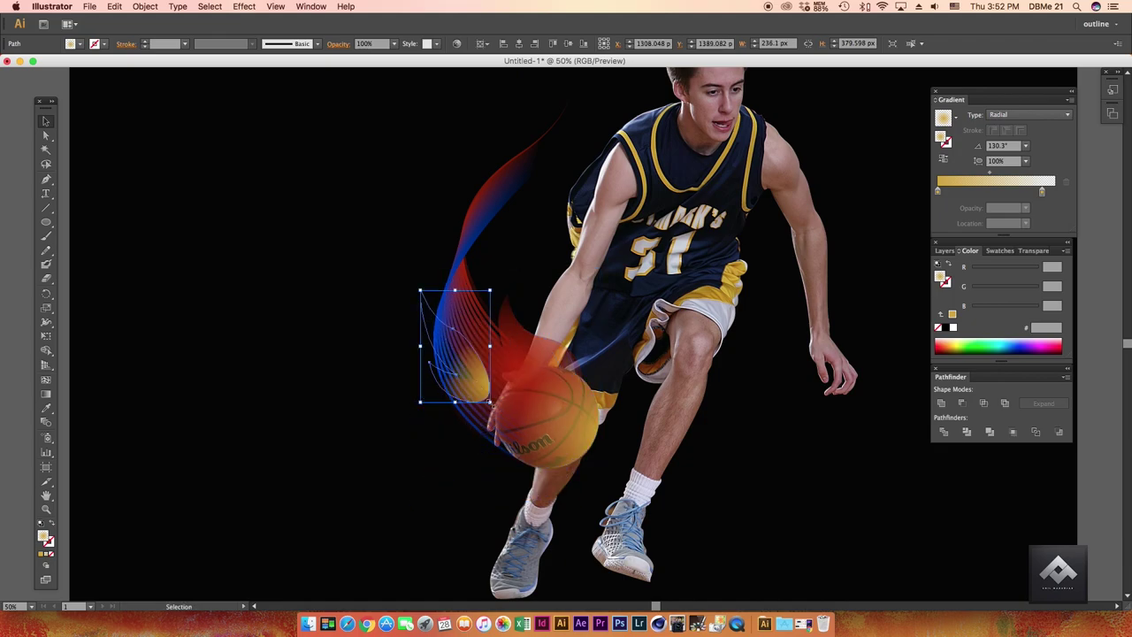
{"action": "mouse_move", "coordinate": [493, 415]}
{"action": "left_mouse_down"}
{"action": "mouse_move", "coordinate": [454, 334]}
{"action": "mouse_move", "coordinate": [558, 431]}
{"action": "left_mouse_up"}
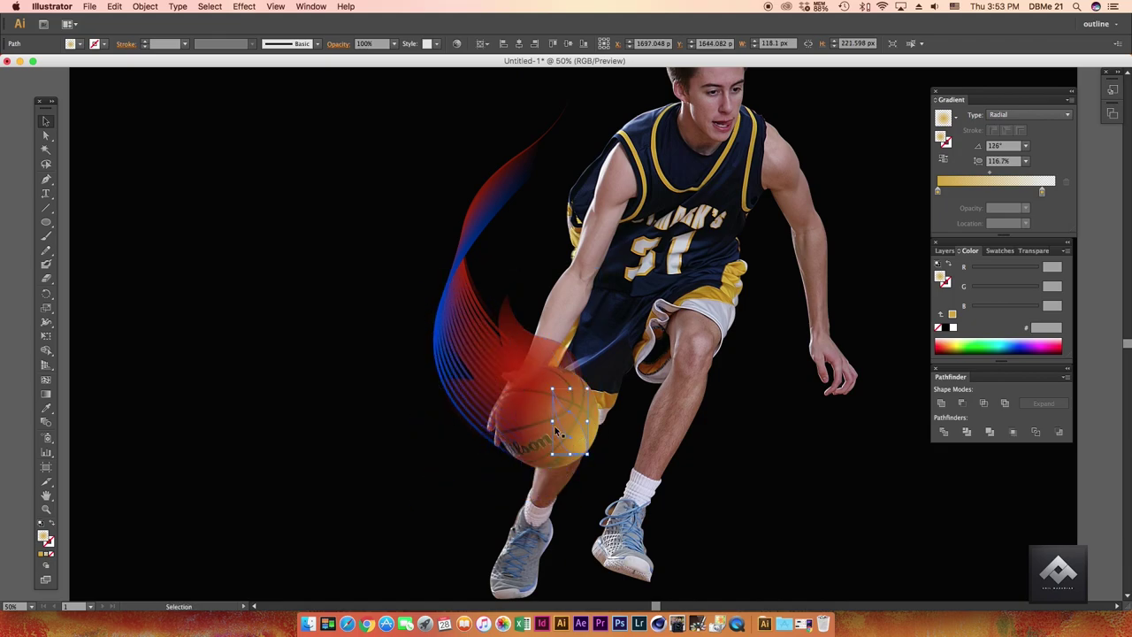
{"action": "left_click", "coordinate": [399, 445]}
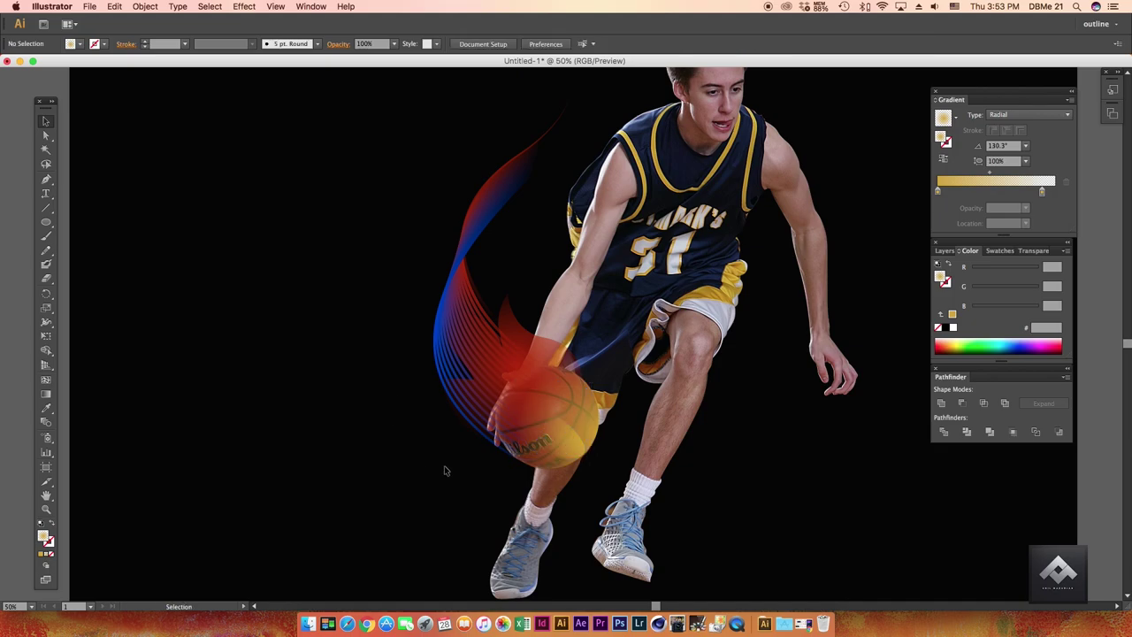
{"action": "key", "text": "ctrl+minus"}
{"action": "left_click", "coordinate": [478, 354]}
Draw new curved Pen paths sweeping up beside the player.
{"action": "left_click", "coordinate": [240, 285]}
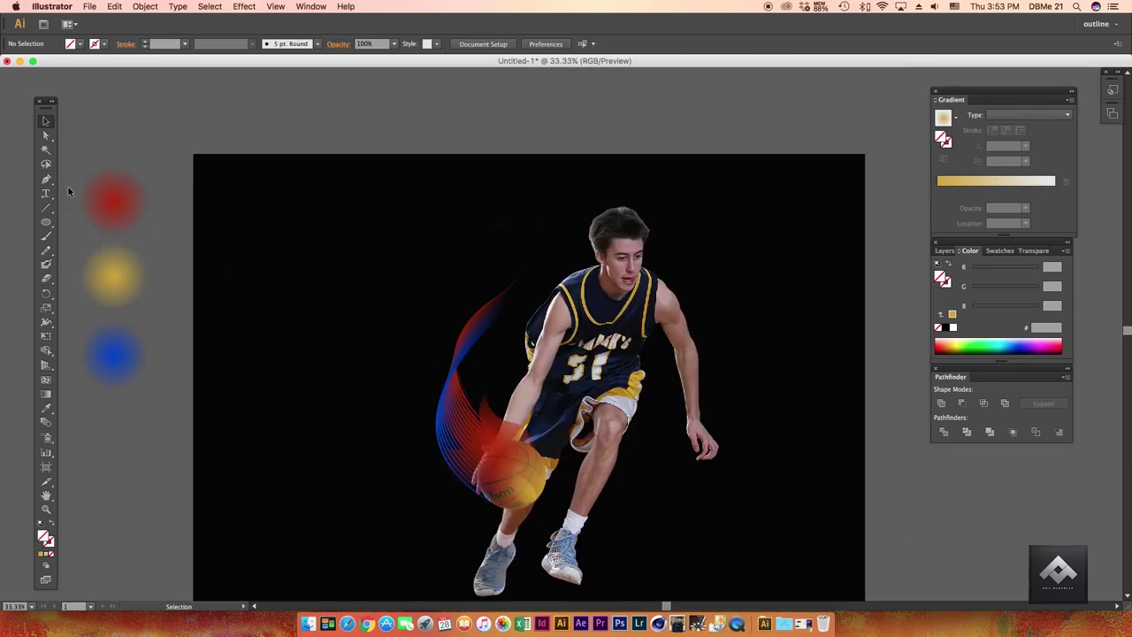
{"action": "left_click", "coordinate": [46, 178]}
{"action": "left_click", "coordinate": [404, 210]}
{"action": "left_click_drag", "start_coordinate": [453, 296], "coordinate": [386, 358]}
{"action": "left_click_drag", "start_coordinate": [519, 451], "coordinate": [663, 461]}
{"action": "left_click_drag", "start_coordinate": [491, 535], "coordinate": [655, 600]}
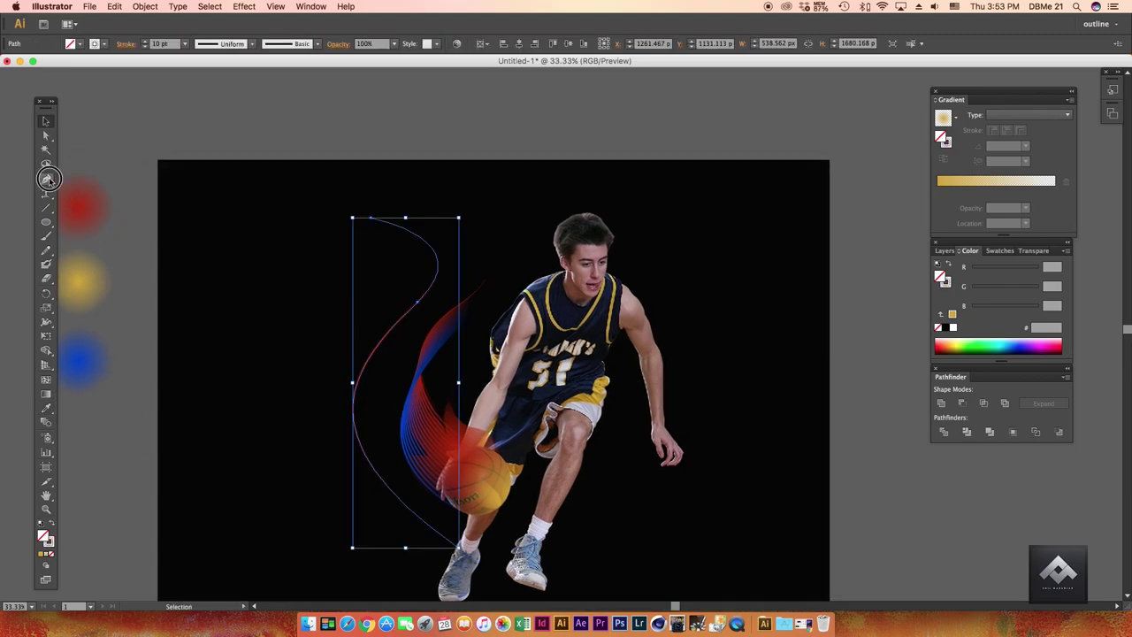
{"action": "left_click_drag", "start_coordinate": [371, 403], "coordinate": [509, 270]}
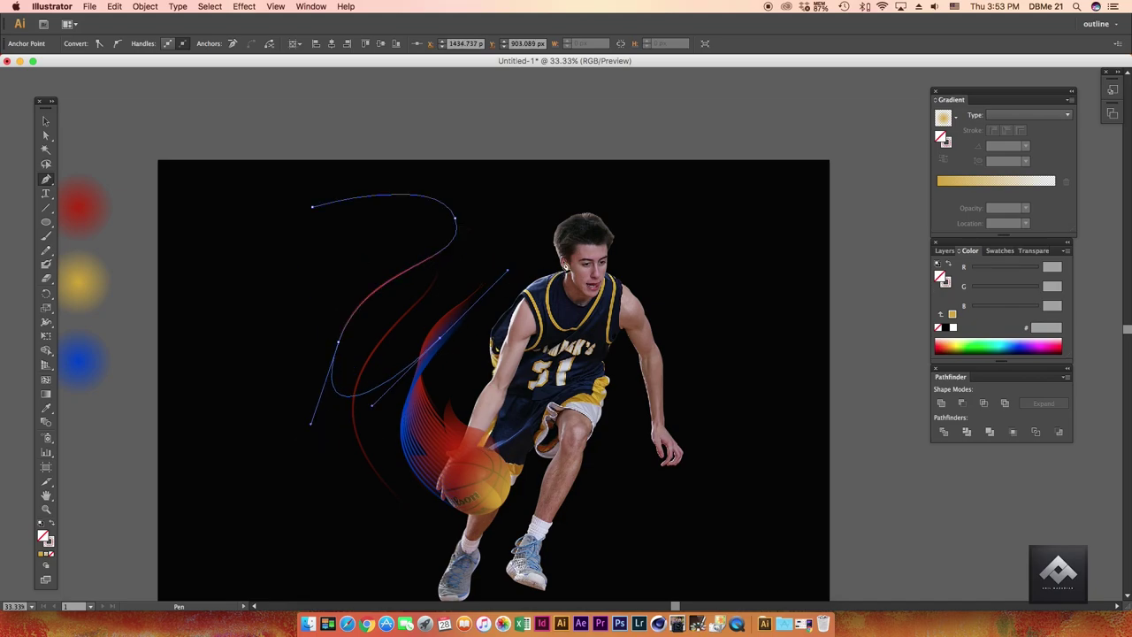
{"action": "key", "text": "a"}
{"action": "left_click", "coordinate": [222, 273]}
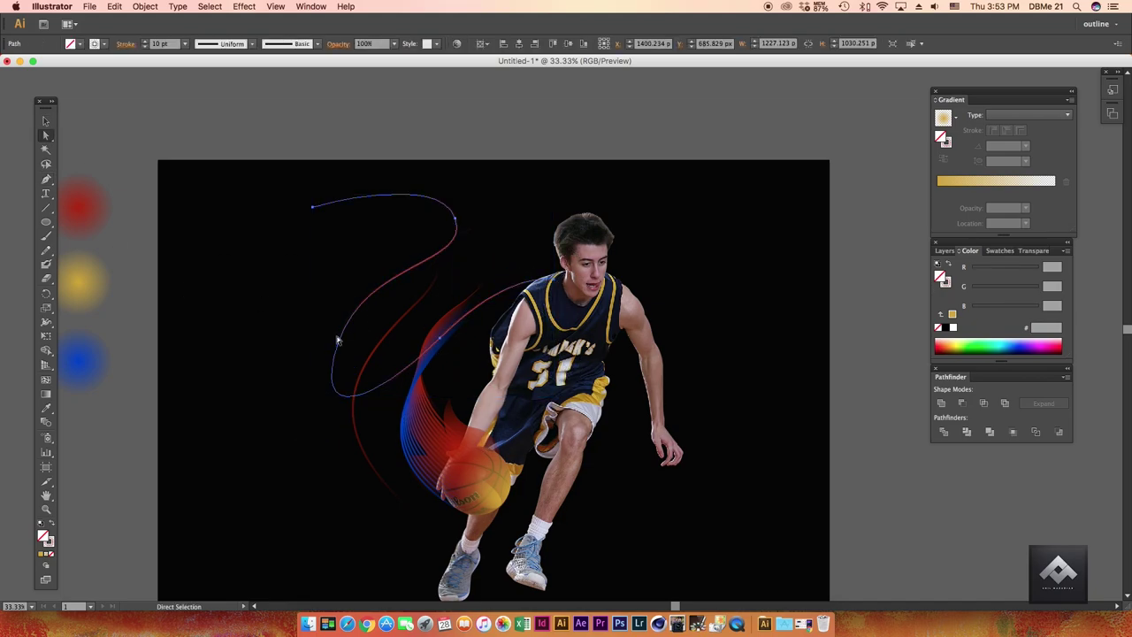
{"action": "left_click", "coordinate": [352, 293]}
Blend the two new curves into a series of lines.
{"action": "key", "text": "v"}
{"action": "left_click_drag", "start_coordinate": [246, 320], "coordinate": [363, 394]}
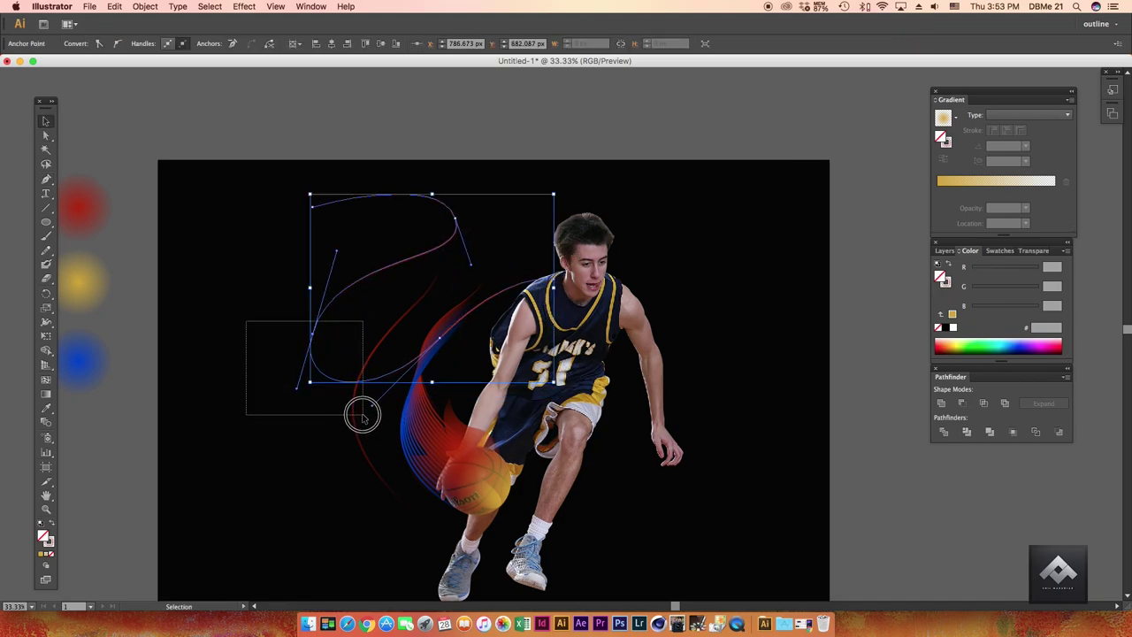
{"action": "left_click", "coordinate": [145, 7]}
{"action": "left_click", "coordinate": [272, 250]}
{"action": "left_click", "coordinate": [362, 397]}
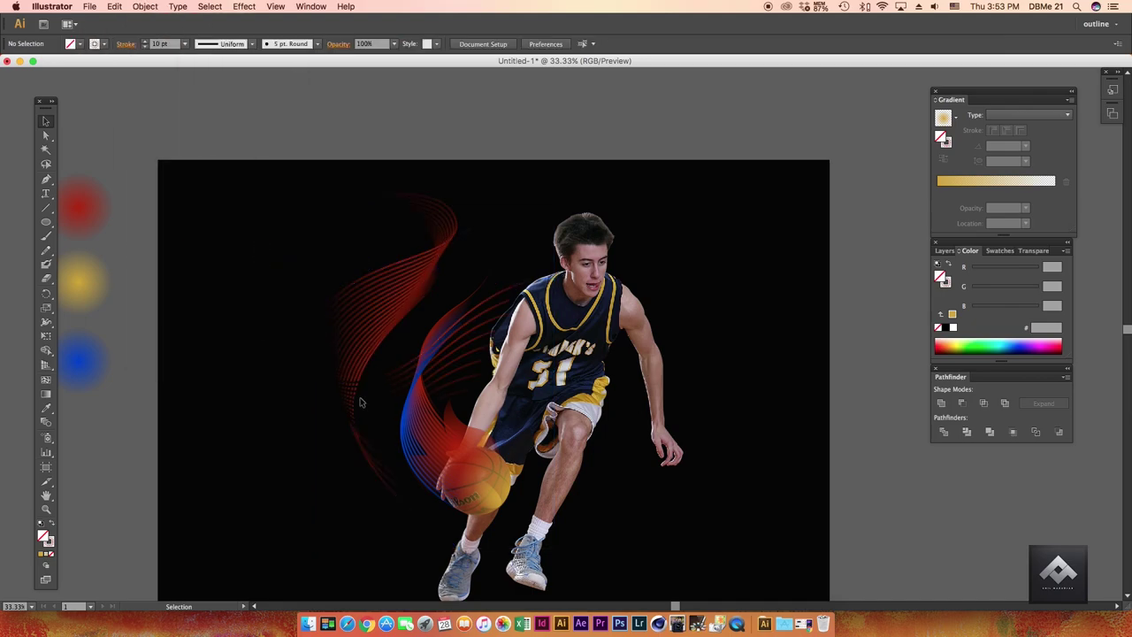
{"action": "double_click", "coordinate": [366, 381]}
Apply the yellow gradient to the blend curves' strokes and set the blend to 50% opacity.
{"action": "left_click", "coordinate": [46, 408]}
{"action": "left_click", "coordinate": [79, 283]}
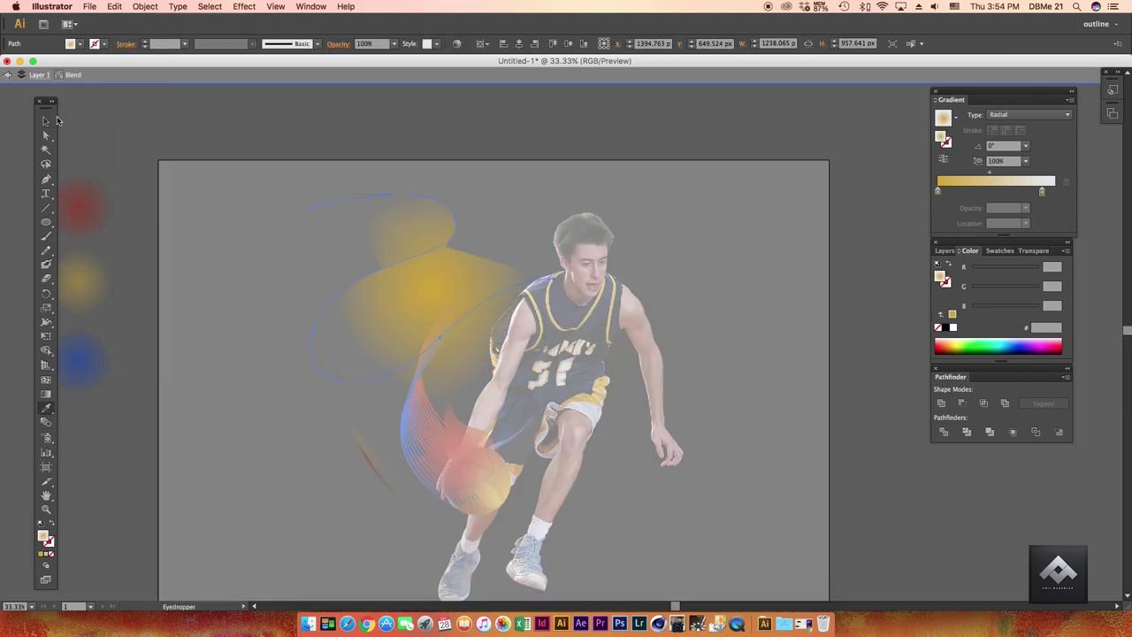
{"action": "left_click", "coordinate": [50, 525]}
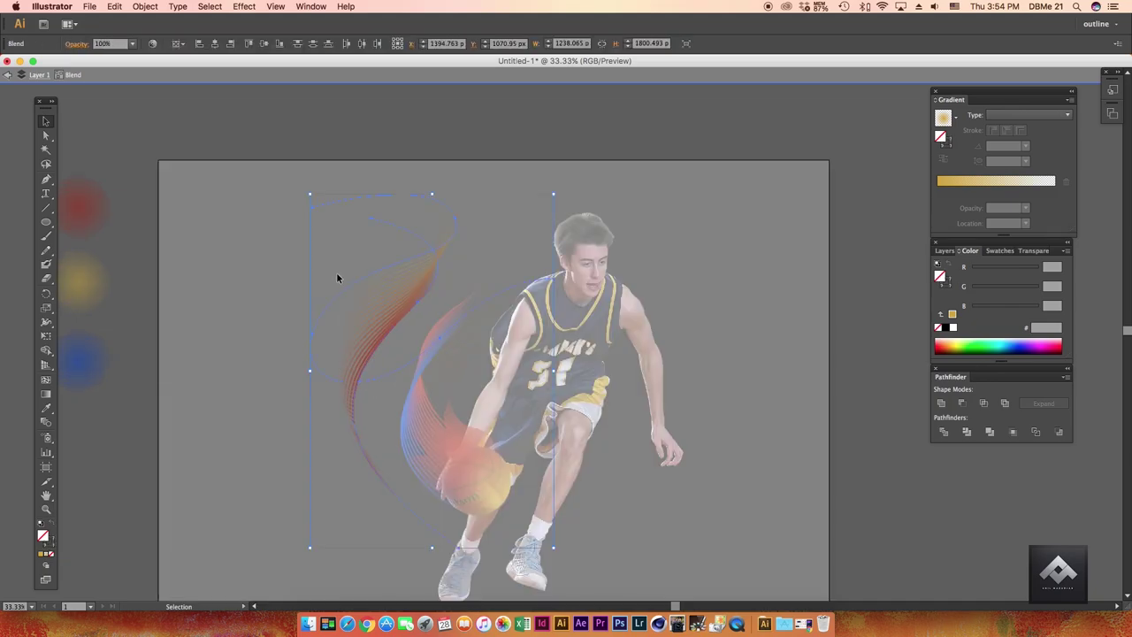
{"action": "left_click", "coordinate": [331, 380]}
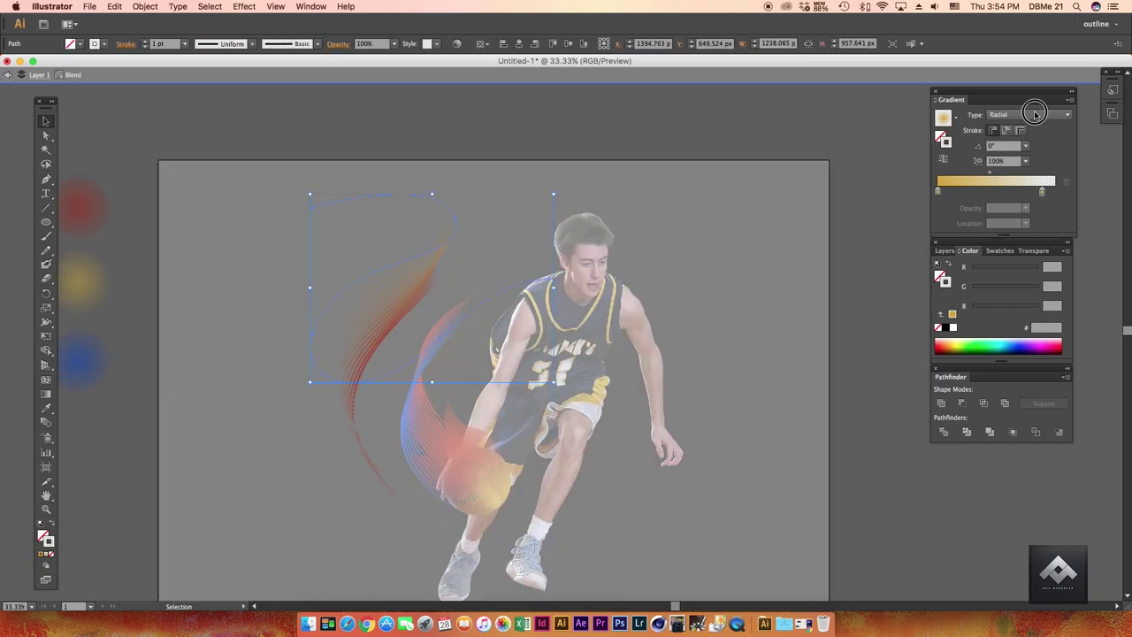
{"action": "double_click", "coordinate": [405, 291]}
{"action": "left_click", "coordinate": [132, 44]}
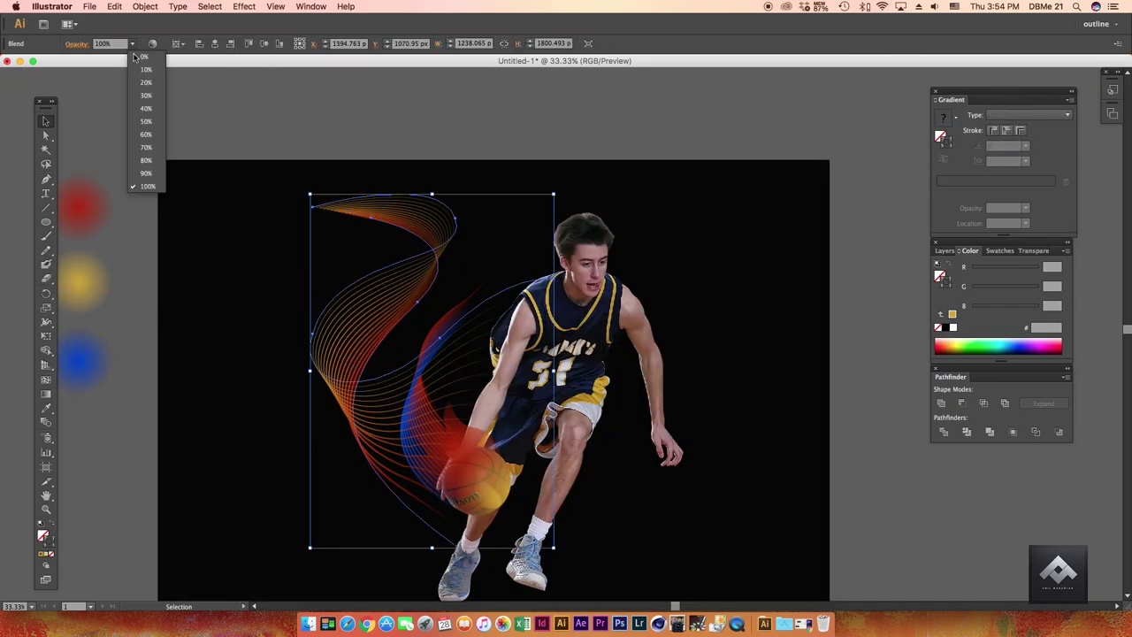
{"action": "left_click", "coordinate": [132, 44]}
{"action": "left_click", "coordinate": [504, 402]}
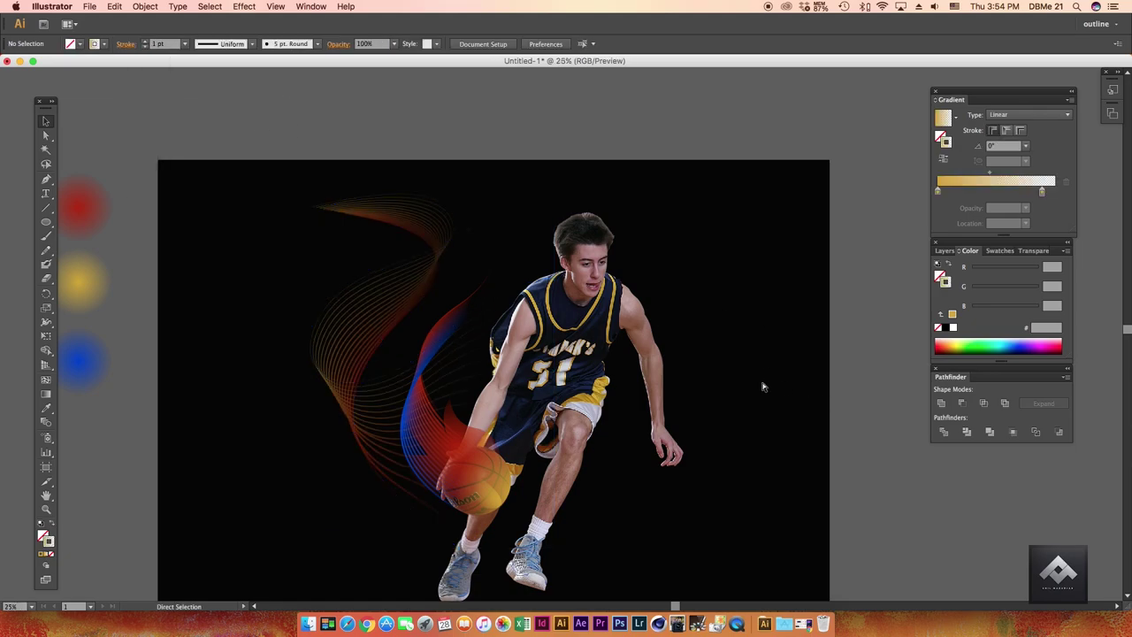
Adjust the blend's spine and rotate the line blend about 45 degrees.
{"action": "key", "text": "a"}
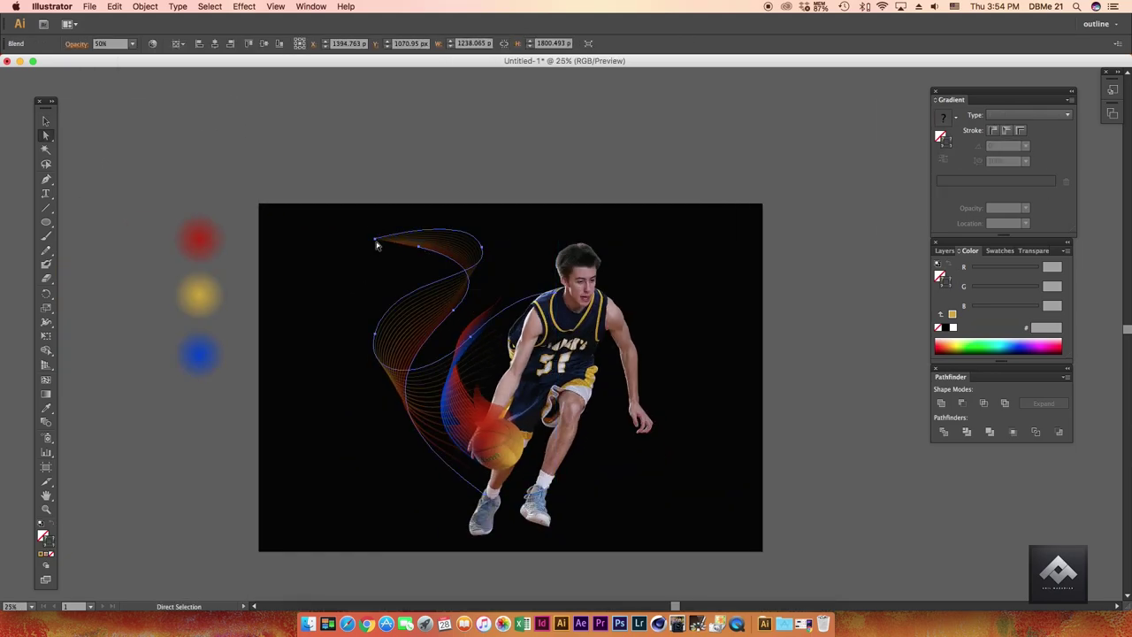
{"action": "left_click_drag", "start_coordinate": [376, 245], "coordinate": [417, 243]}
{"action": "left_click", "coordinate": [232, 444]}
{"action": "key", "text": "v"}
{"action": "left_click", "coordinate": [451, 344]}
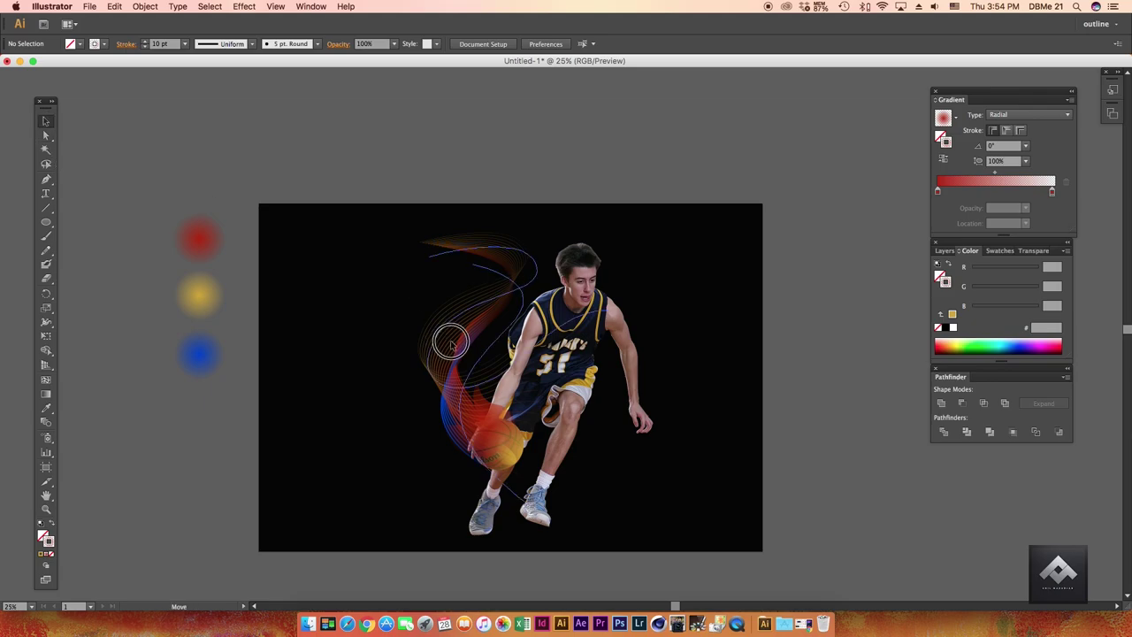
{"action": "left_click", "coordinate": [438, 367]}
{"action": "left_click_drag", "start_coordinate": [619, 253], "coordinate": [463, 213]}
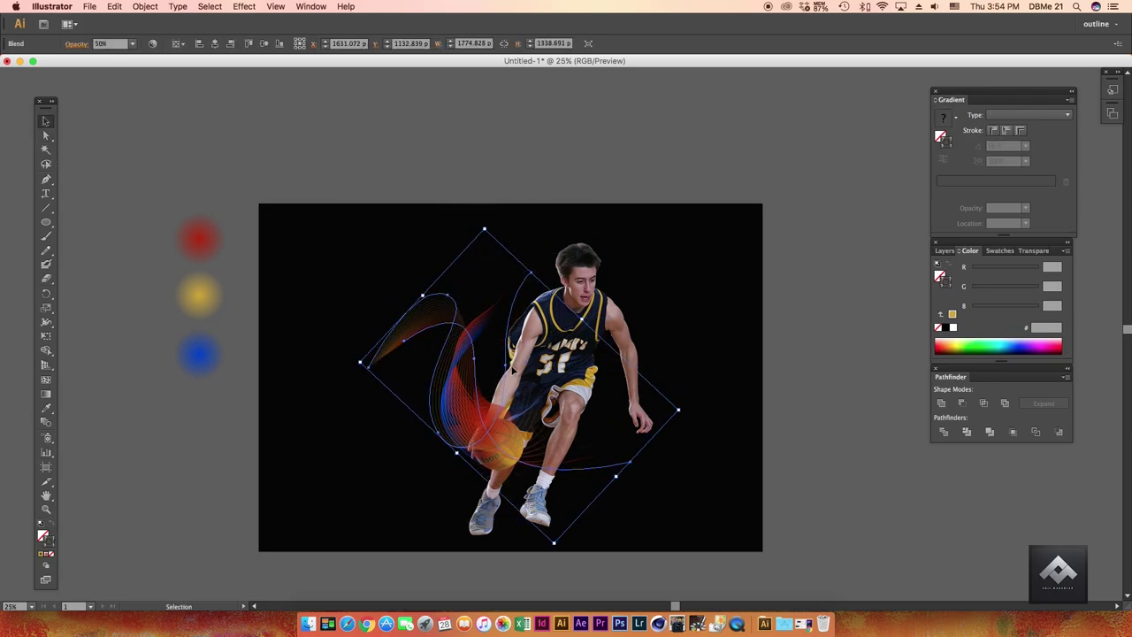
{"action": "left_click", "coordinate": [235, 425]}
Bend the line blend's spine into a wide swirl curling up-left from the ball.
{"action": "key", "text": "a"}
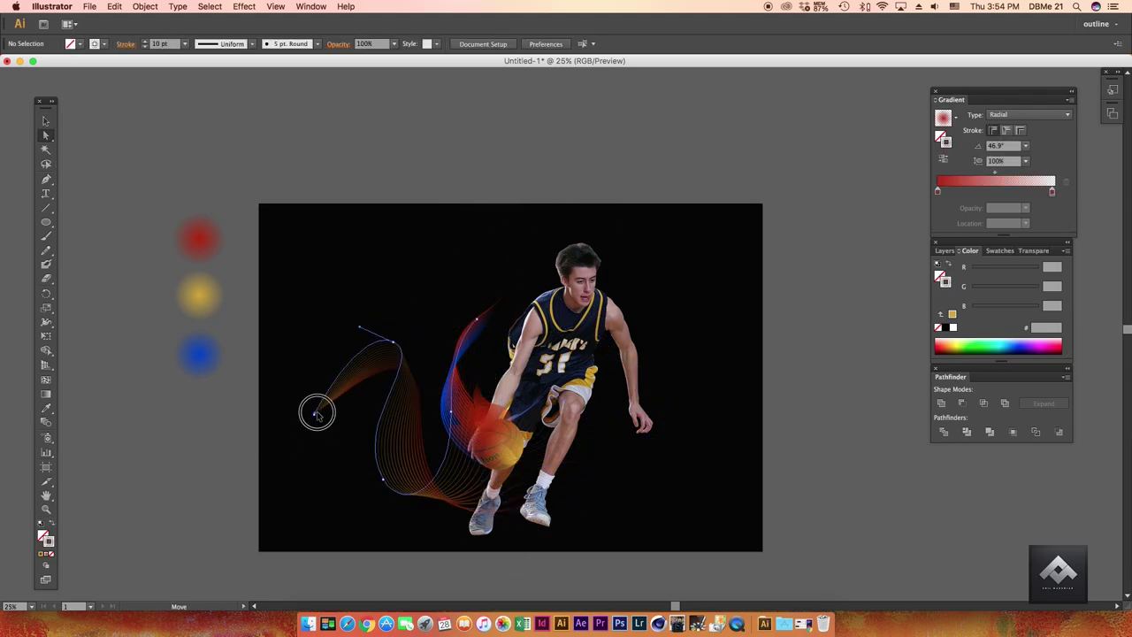
{"action": "left_click", "coordinate": [395, 348]}
{"action": "left_click_drag", "start_coordinate": [396, 347], "coordinate": [447, 285]}
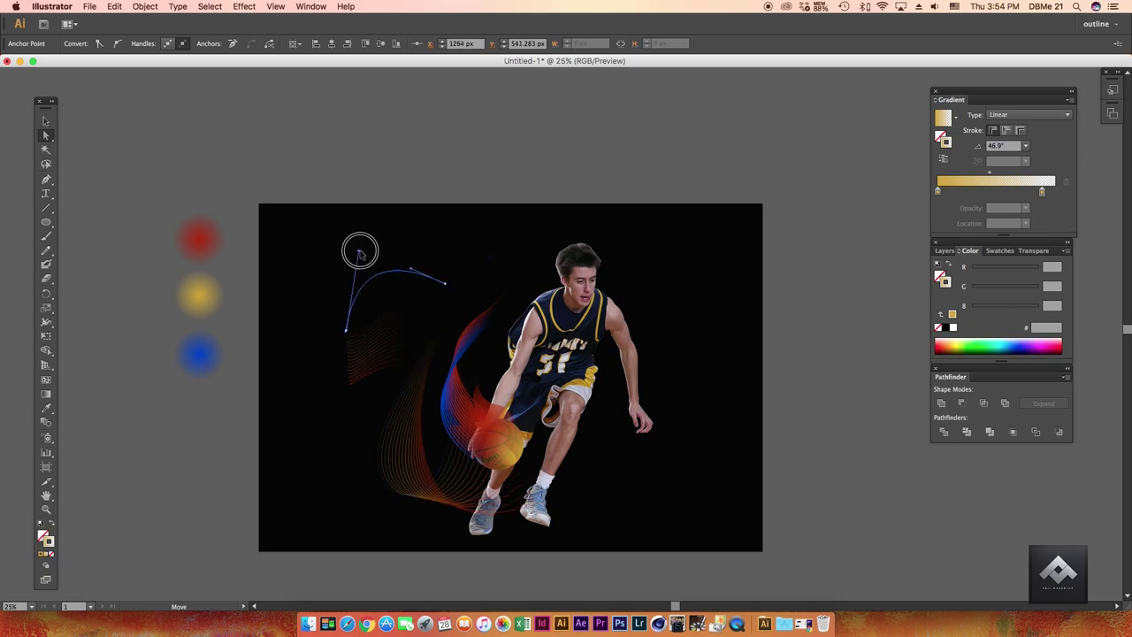
{"action": "key", "text": "ctrl+z"}
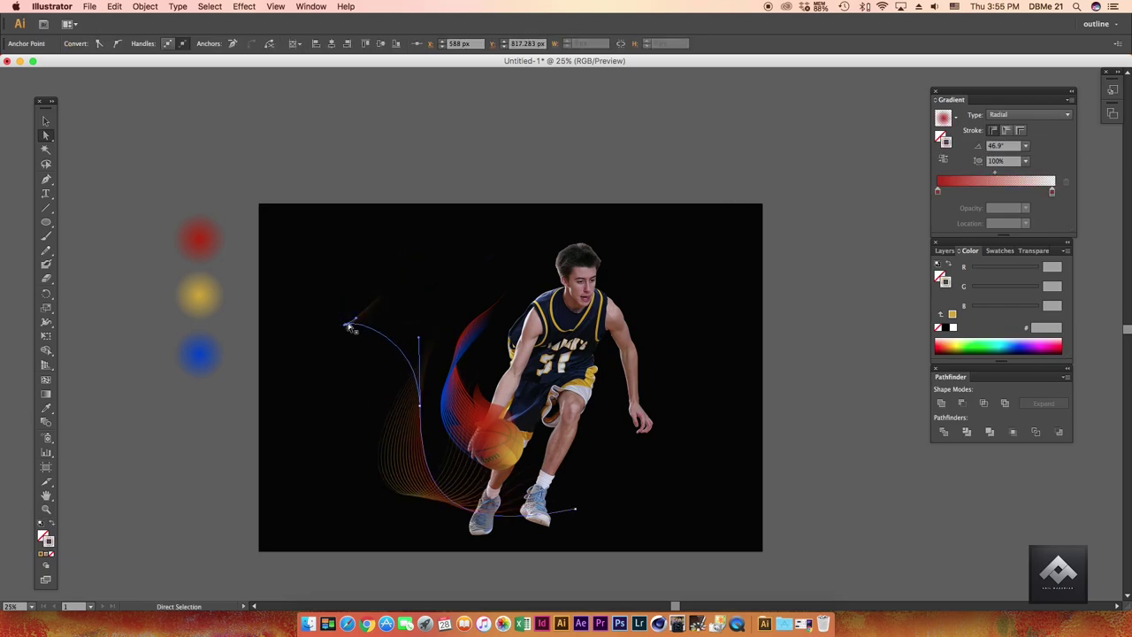
{"action": "mouse_move", "coordinate": [430, 404]}
{"action": "left_mouse_down"}
{"action": "mouse_move", "coordinate": [582, 513]}
{"action": "mouse_move", "coordinate": [578, 255]}
{"action": "left_mouse_up"}
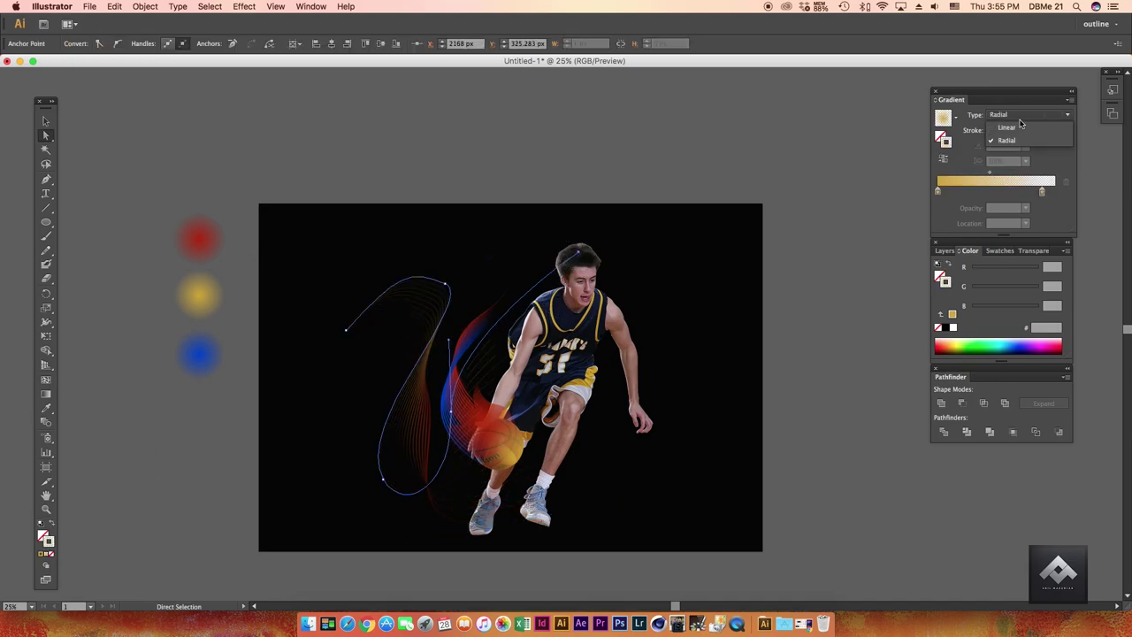
{"action": "left_click", "coordinate": [362, 581]}
{"action": "left_click_drag", "start_coordinate": [431, 492], "coordinate": [578, 425]}
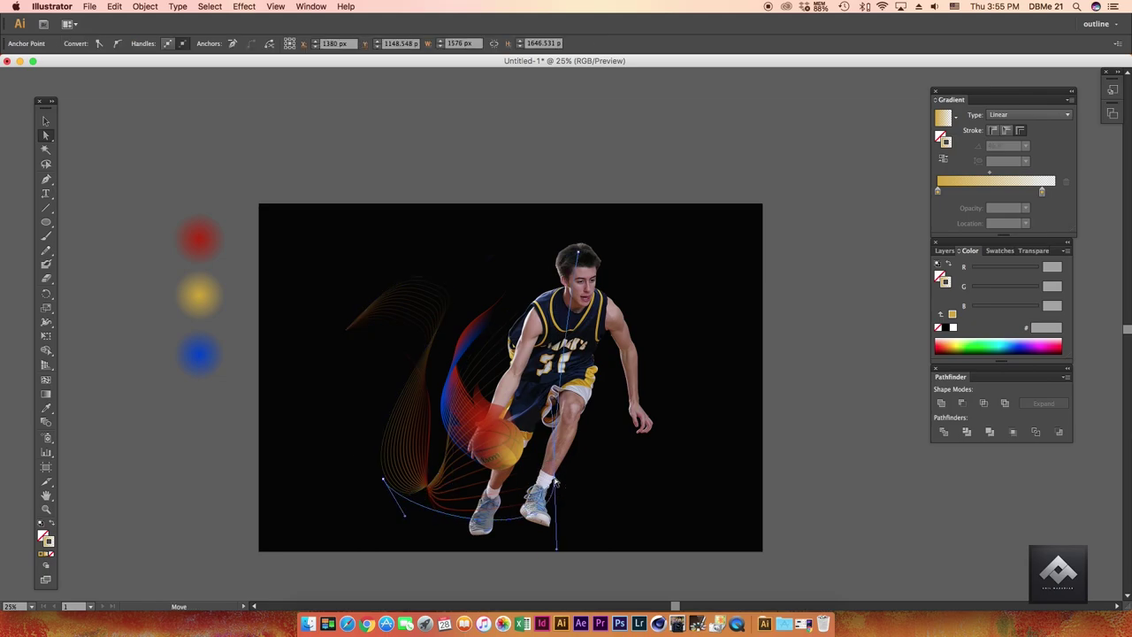
{"action": "left_click", "coordinate": [467, 505]}
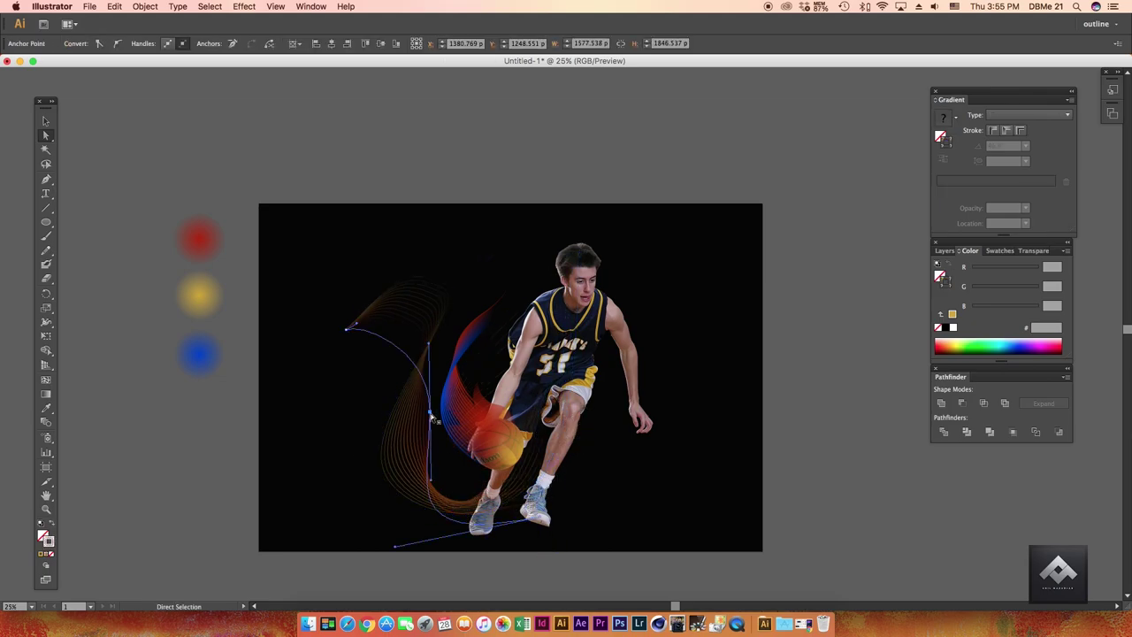
{"action": "left_click_drag", "start_coordinate": [434, 301], "coordinate": [517, 387]}
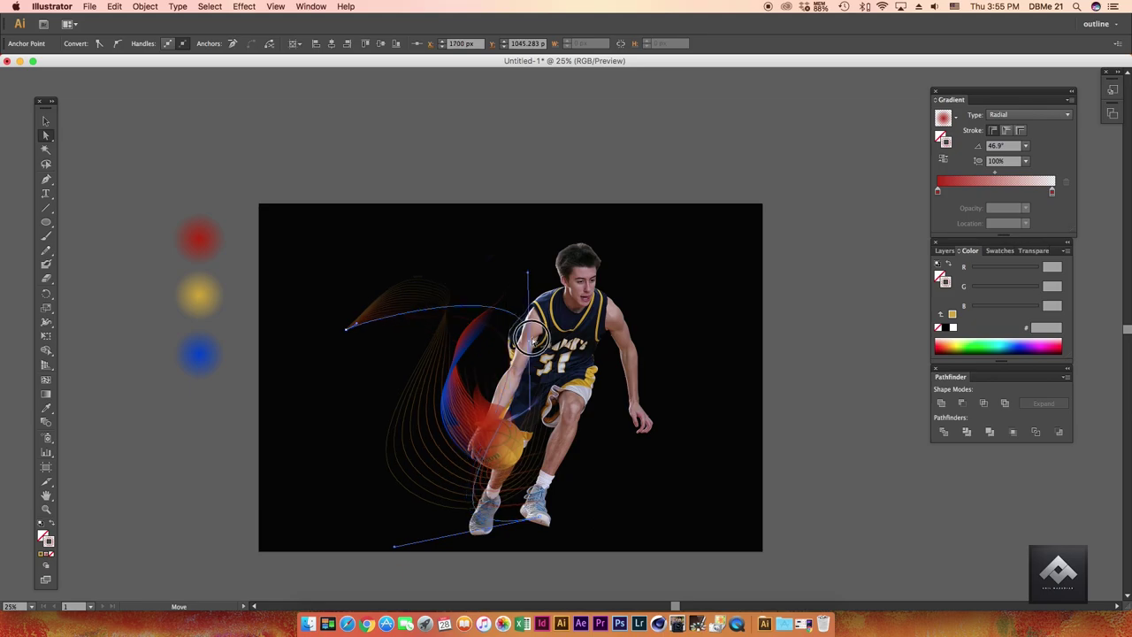
{"action": "left_click_drag", "start_coordinate": [500, 390], "coordinate": [500, 281]}
{"action": "left_click", "coordinate": [238, 492]}
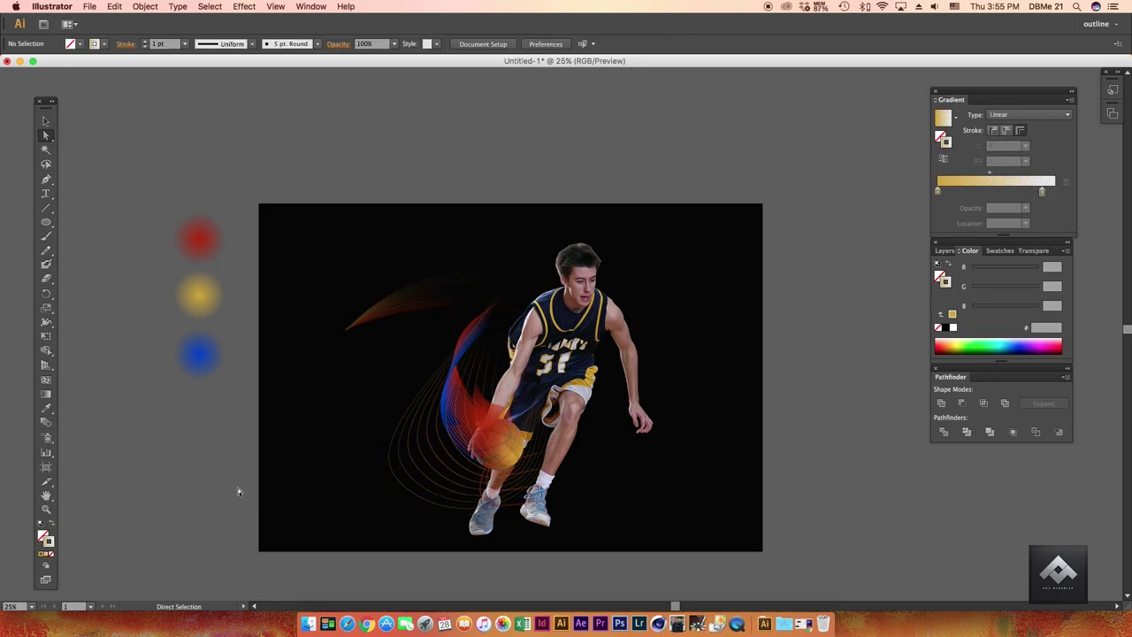
Lower the line blend's opacity to 50%.
{"action": "left_click", "coordinate": [436, 451]}
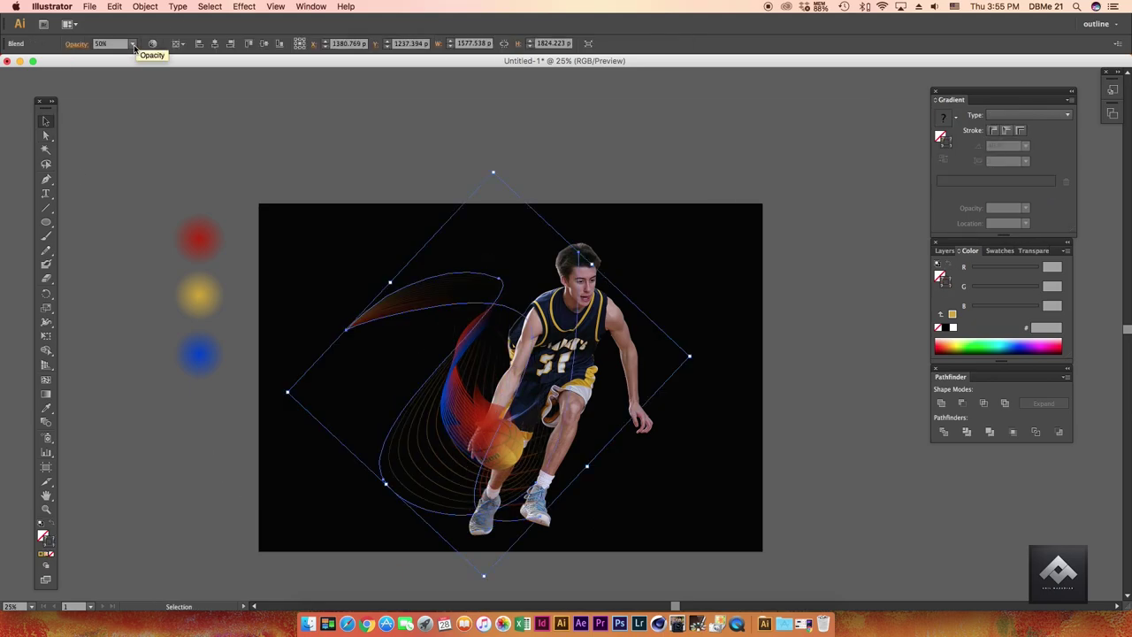
{"action": "left_click", "coordinate": [466, 152]}
{"action": "key", "text": "super+equal"}
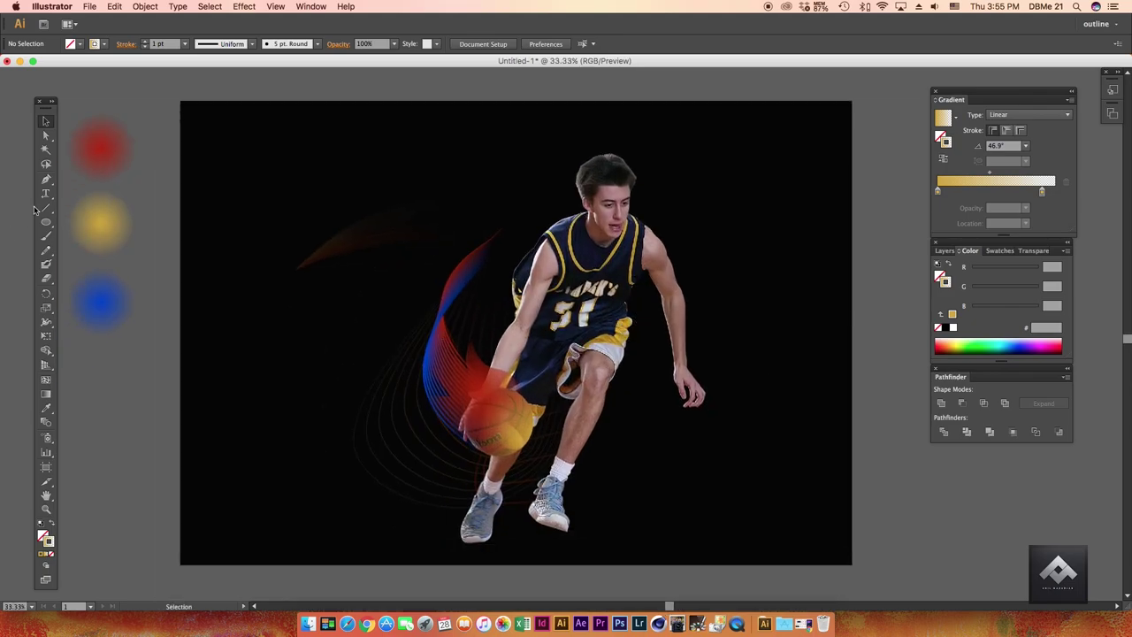
{"action": "key", "text": "p"}
{"action": "key", "text": "super+equal"}
Reshape the blue swoosh's spine, shifting its top end up and to the right.
{"action": "left_click", "coordinate": [354, 321], "text": "super"}
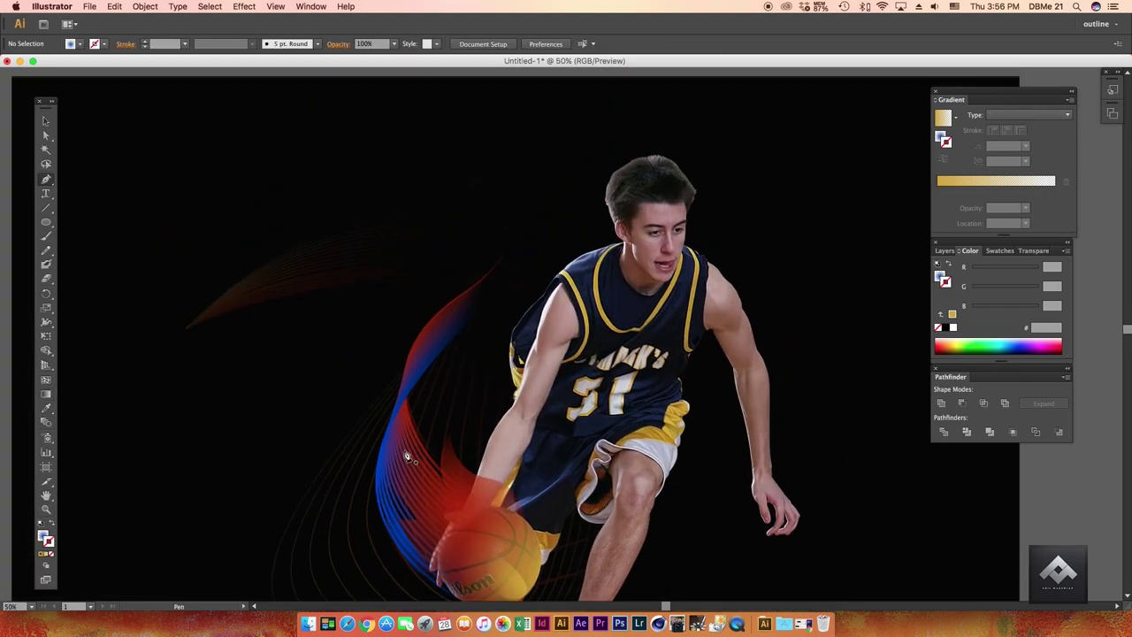
{"action": "left_click", "coordinate": [409, 457], "text": "super"}
{"action": "left_click_drag", "start_coordinate": [370, 509], "coordinate": [389, 478]}
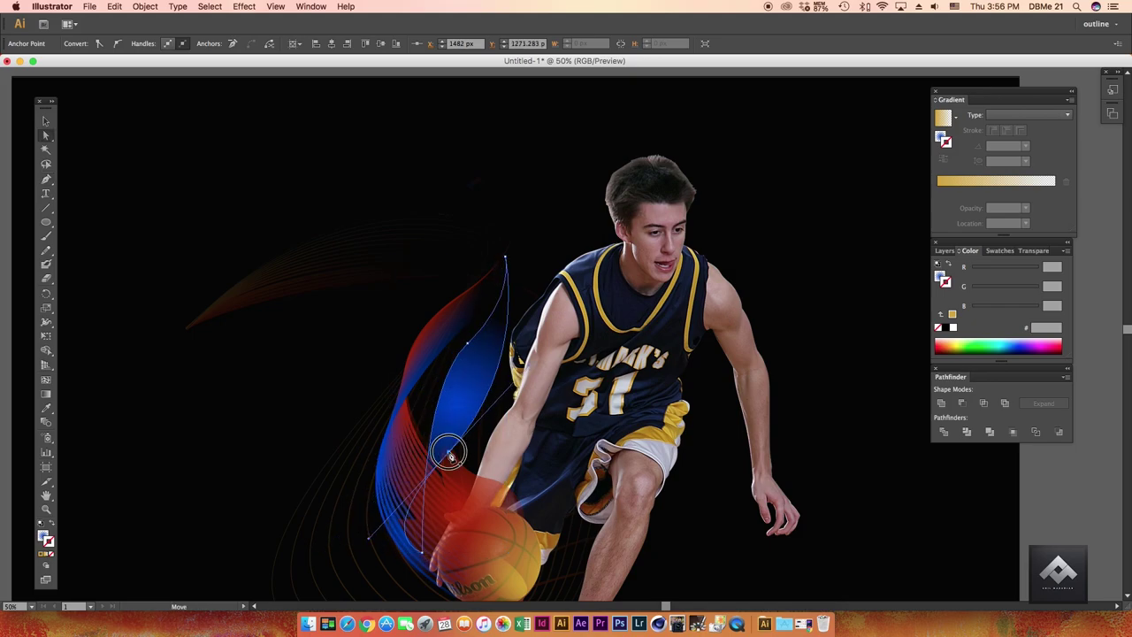
{"action": "left_click_drag", "start_coordinate": [390, 477], "coordinate": [431, 370]}
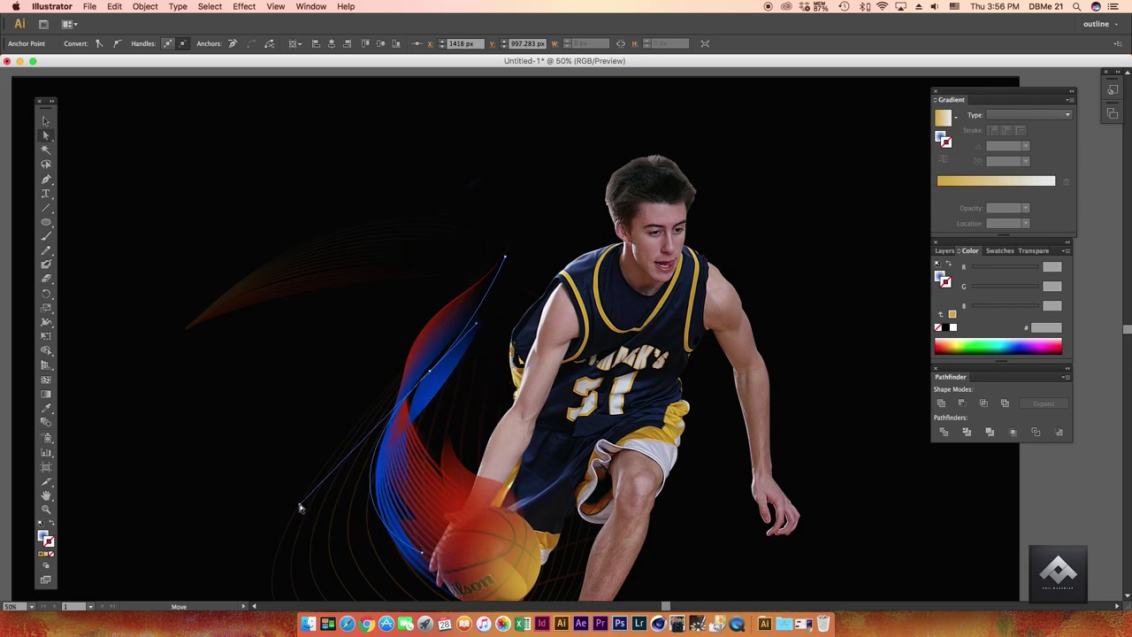
{"action": "left_click_drag", "start_coordinate": [298, 505], "coordinate": [436, 408]}
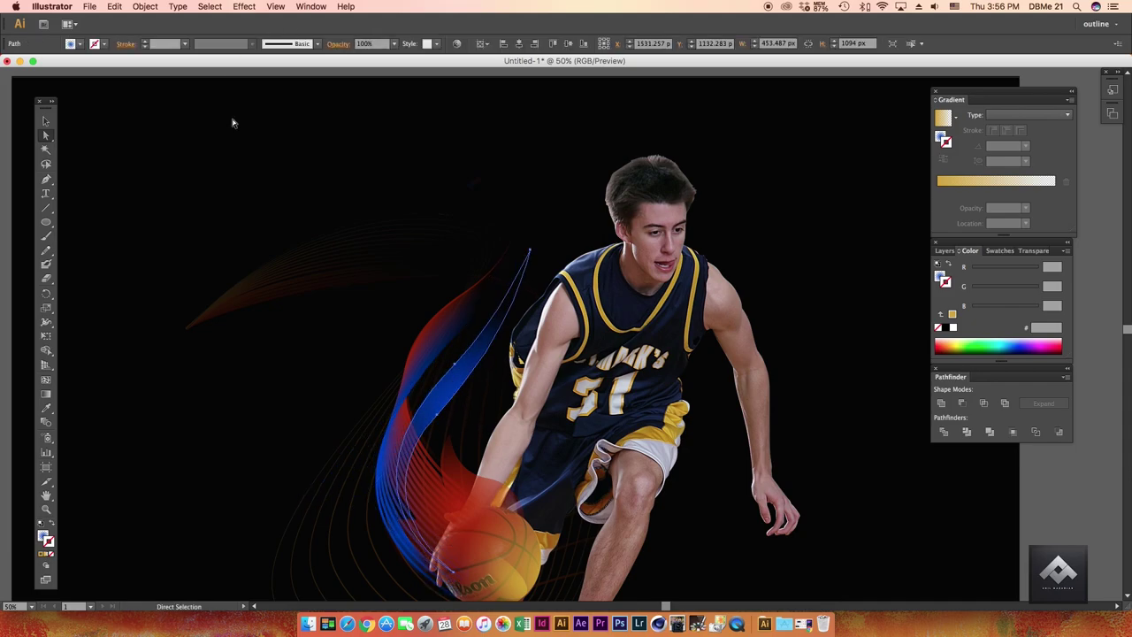
Set the blue swoosh blend to the Lighten blend mode.
{"action": "left_click", "coordinate": [46, 121]}
{"action": "left_click", "coordinate": [1026, 251]}
{"action": "left_click", "coordinate": [962, 266]}
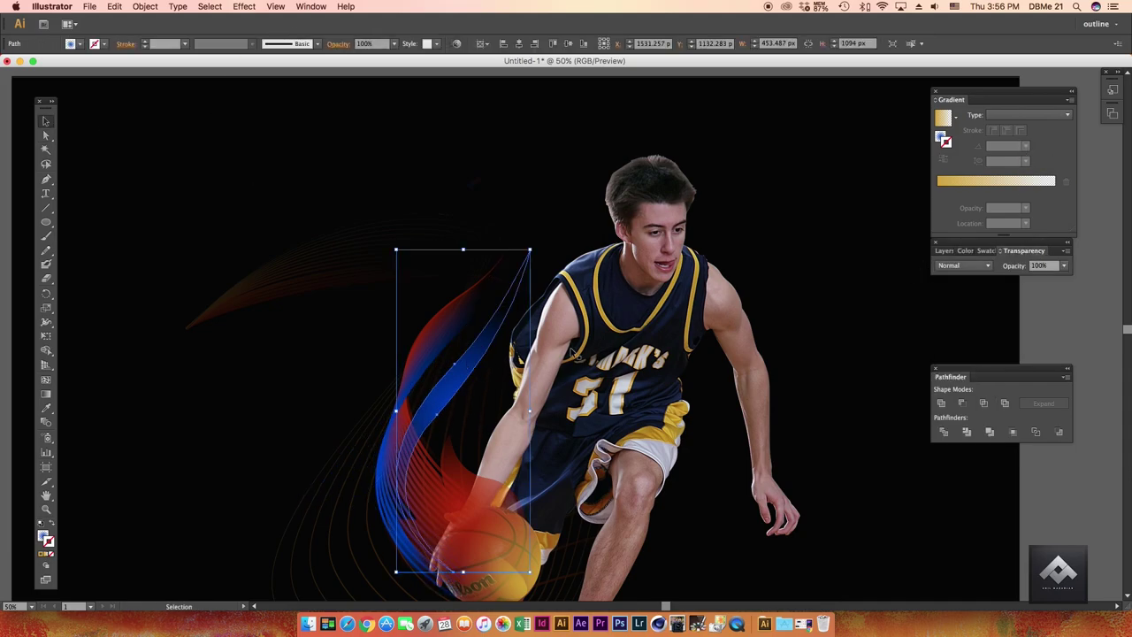
{"action": "left_click", "coordinate": [968, 307]}
{"action": "left_click", "coordinate": [964, 266]}
{"action": "left_click", "coordinate": [960, 336]}
{"action": "left_click", "coordinate": [968, 266]}
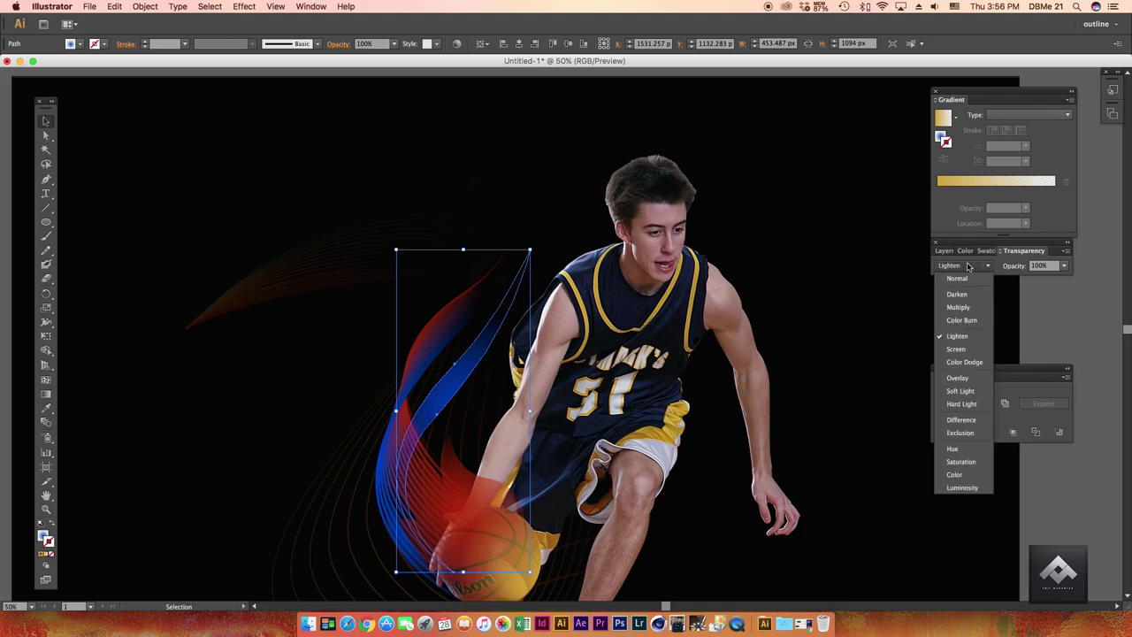
{"action": "left_click", "coordinate": [377, 197]}
{"action": "key", "text": "ctrl+minus"}
{"action": "key", "text": "ctrl+plus"}
Draw a new ribbon curve, give it the yellow blend's look, and set it to Lighten.
{"action": "key", "text": "p"}
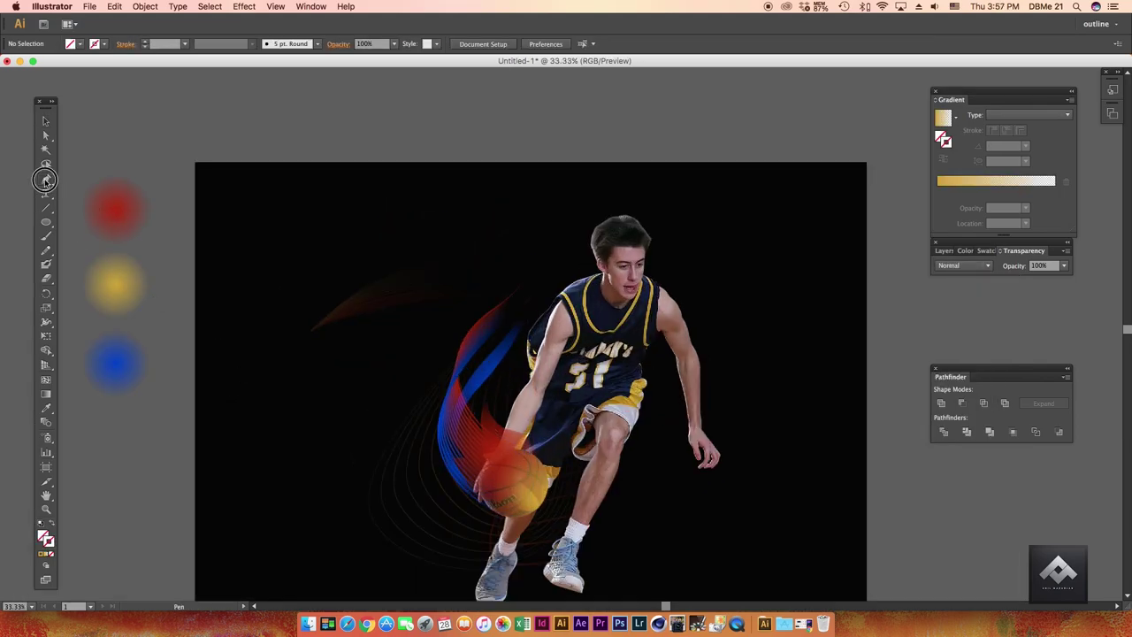
{"action": "left_click_drag", "start_coordinate": [465, 329], "coordinate": [506, 275]}
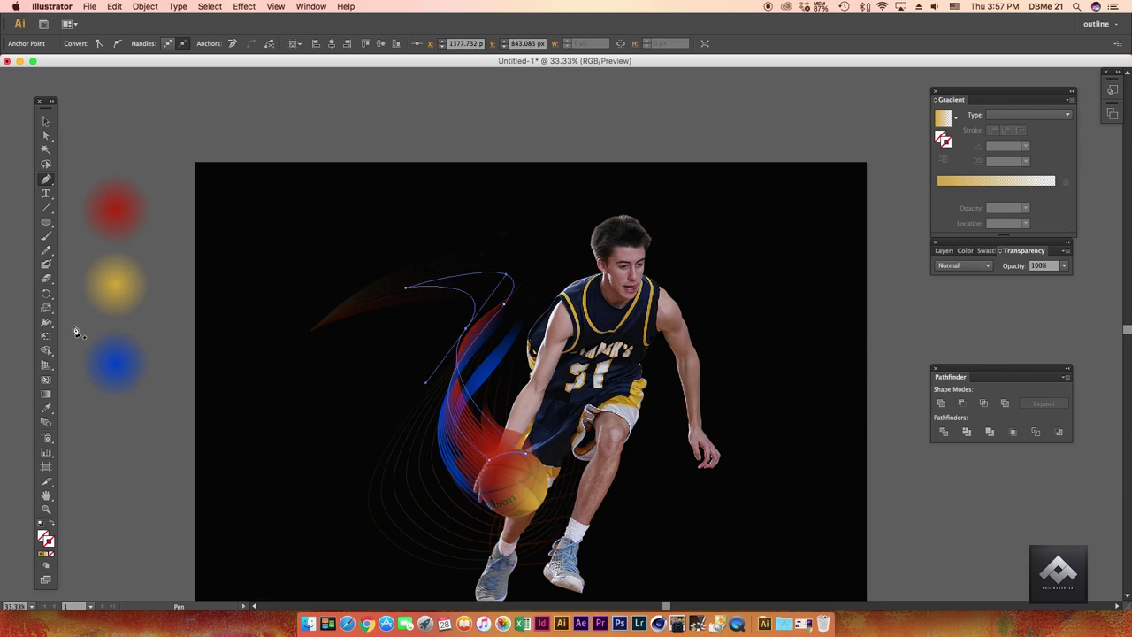
{"action": "left_click", "coordinate": [131, 283]}
{"action": "key", "text": "v"}
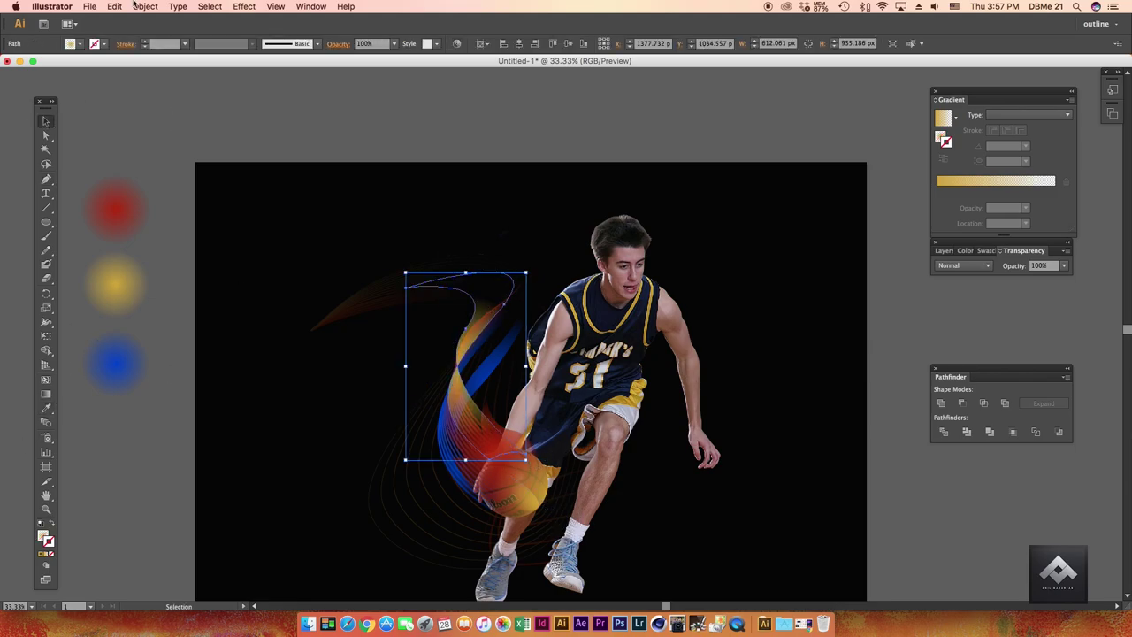
{"action": "left_click", "coordinate": [986, 271]}
{"action": "left_click", "coordinate": [960, 348]}
{"action": "left_click", "coordinate": [732, 128]}
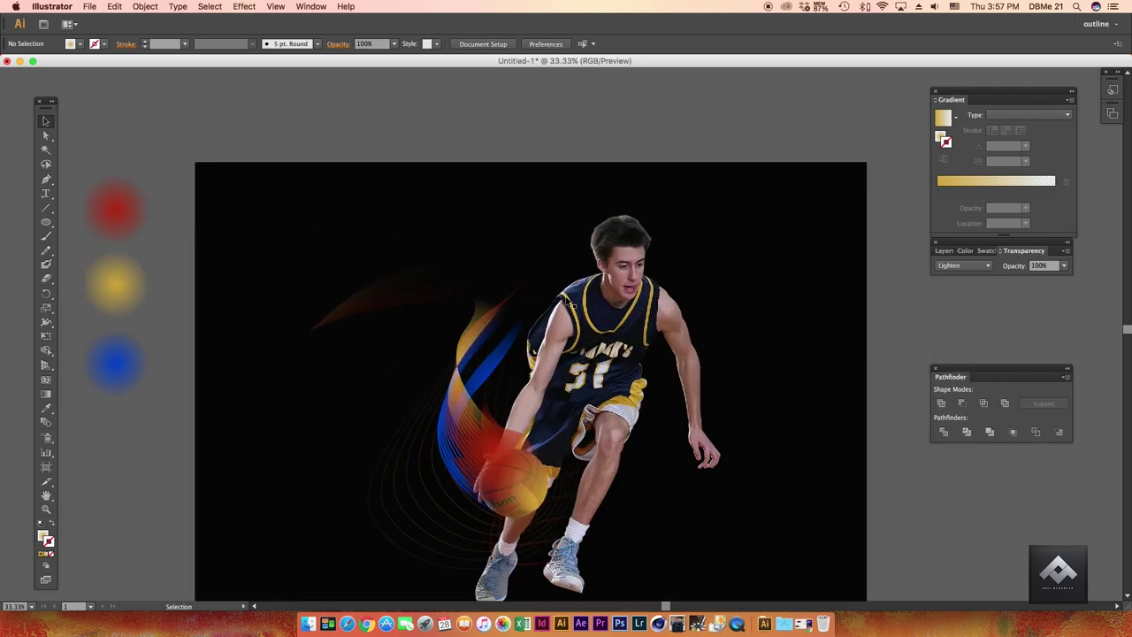
Enter the player's clip group and select the silhouette path.
{"action": "double_click", "coordinate": [598, 347]}
{"action": "double_click", "coordinate": [885, 326]}
{"action": "left_click", "coordinate": [619, 354]}
Apply the blue dot's radial gradient to the player silhouette and angle it across the body.
{"action": "left_click", "coordinate": [46, 407]}
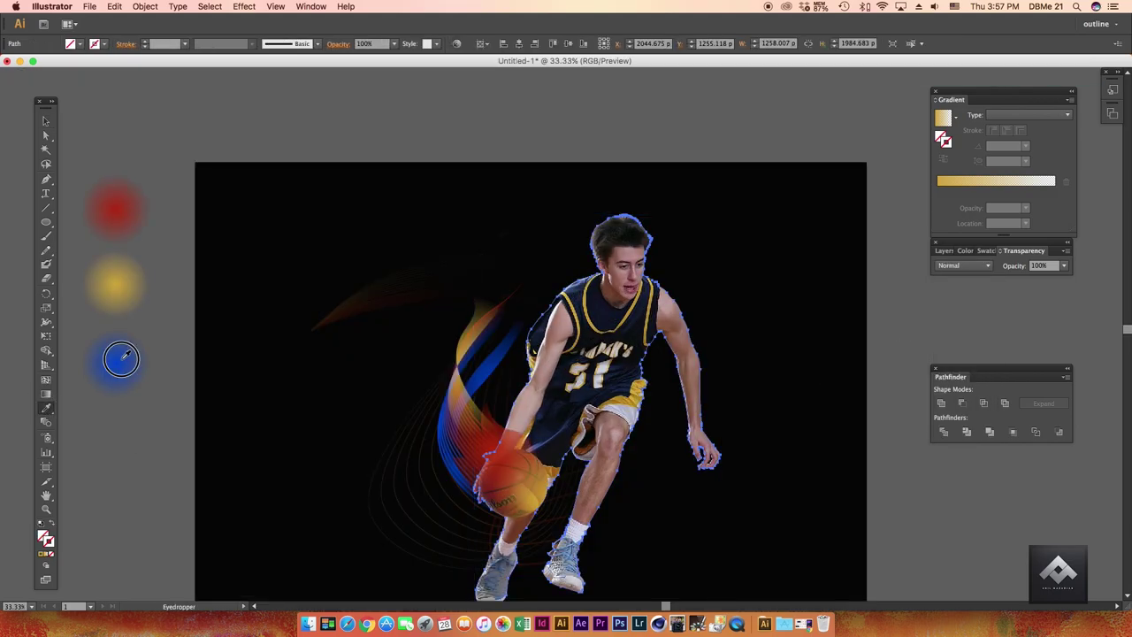
{"action": "left_click", "coordinate": [115, 362]}
{"action": "left_click", "coordinate": [46, 389]}
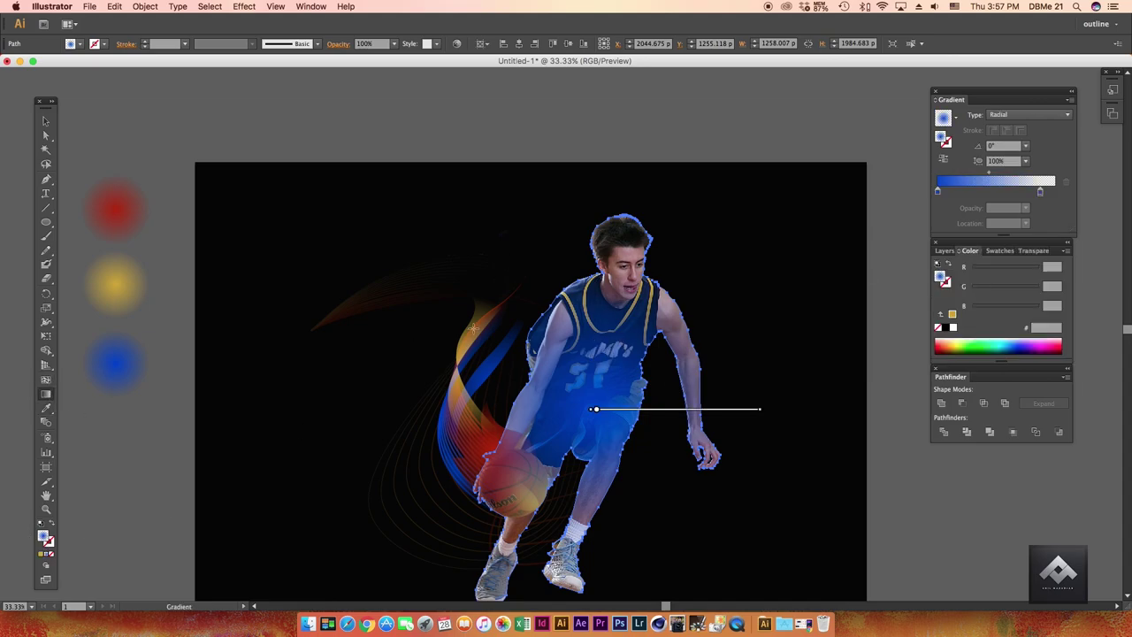
{"action": "left_click_drag", "start_coordinate": [458, 299], "coordinate": [588, 437]}
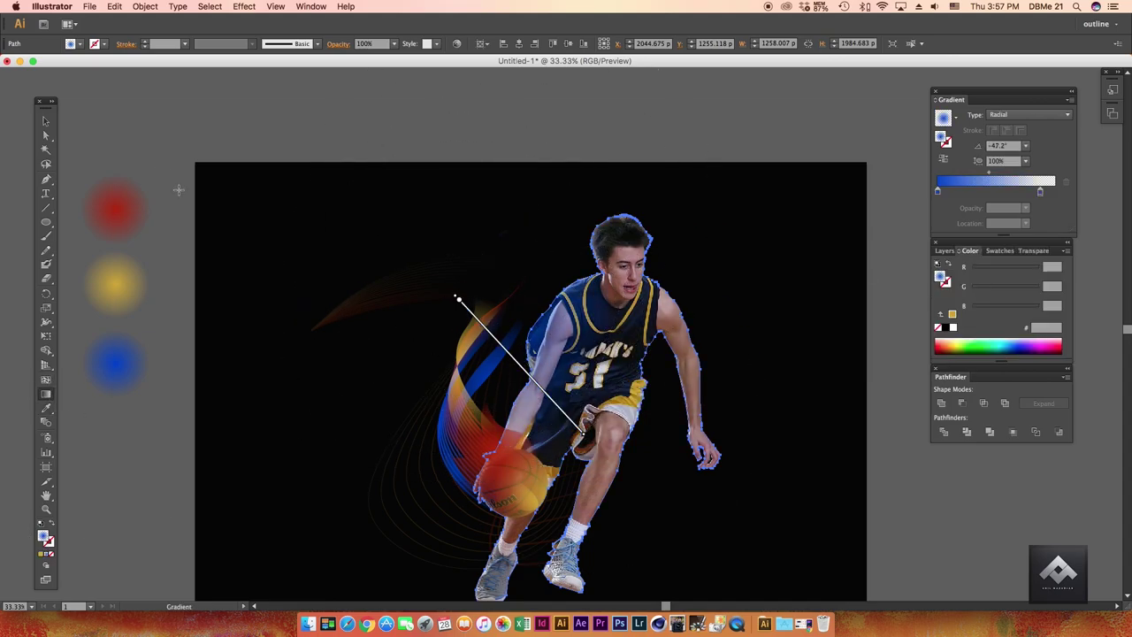
Duplicate the blue silhouette, offsetting the copy up-left behind the player.
{"action": "key", "text": "v"}
{"action": "left_click", "coordinate": [581, 351]}
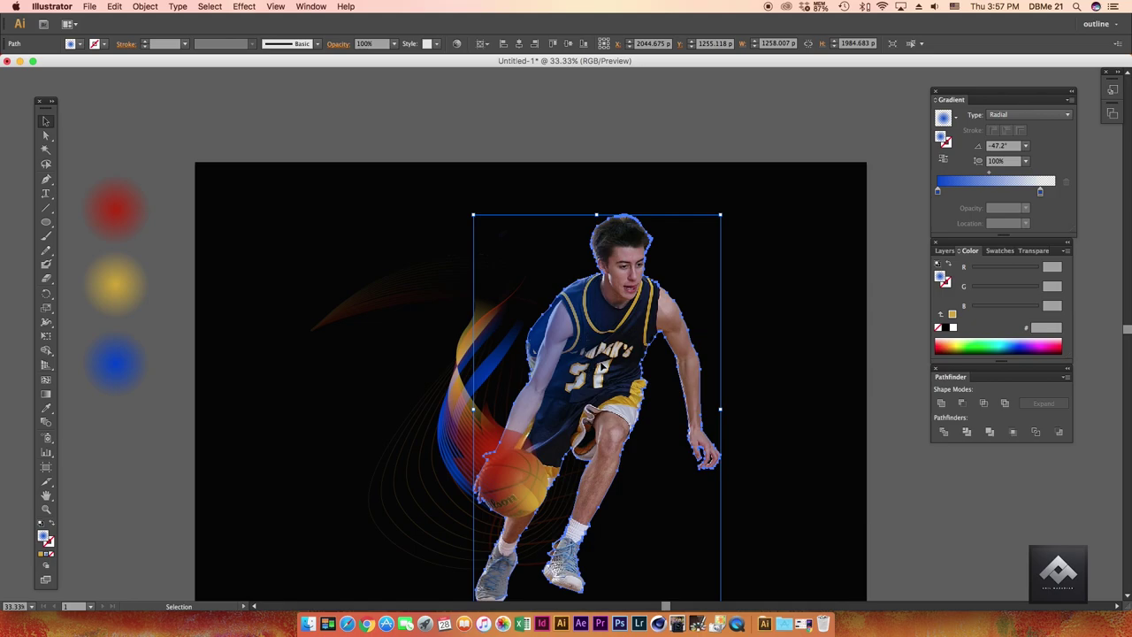
{"action": "left_click_drag", "start_coordinate": [599, 372], "coordinate": [597, 354]}
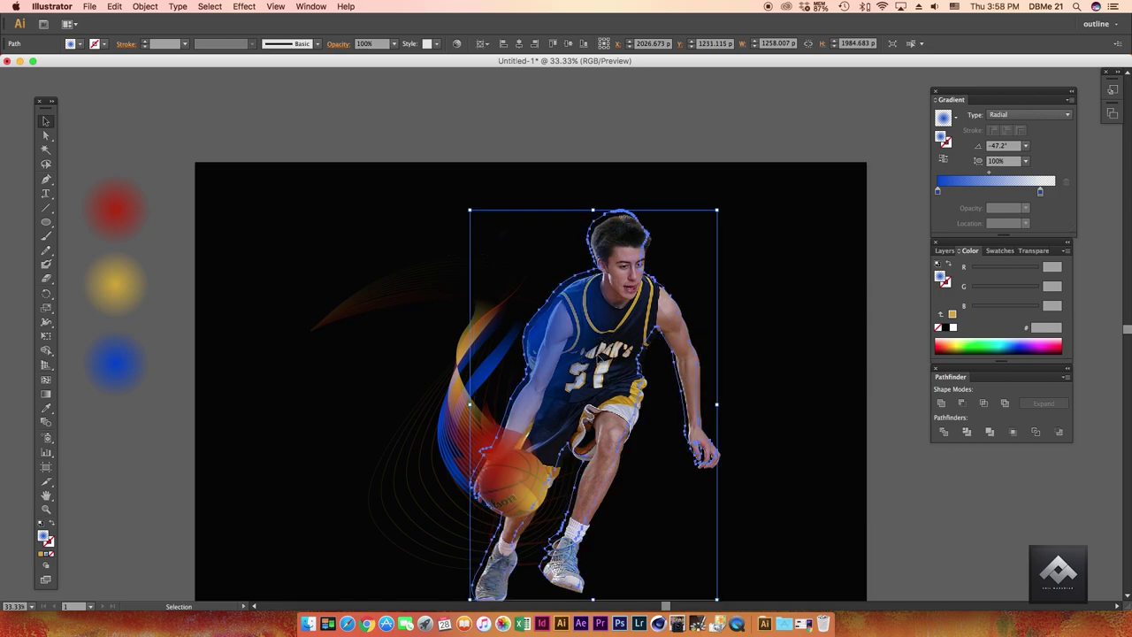
{"action": "left_click_drag", "start_coordinate": [597, 354], "coordinate": [579, 336]}
{"action": "left_click", "coordinate": [661, 328]}
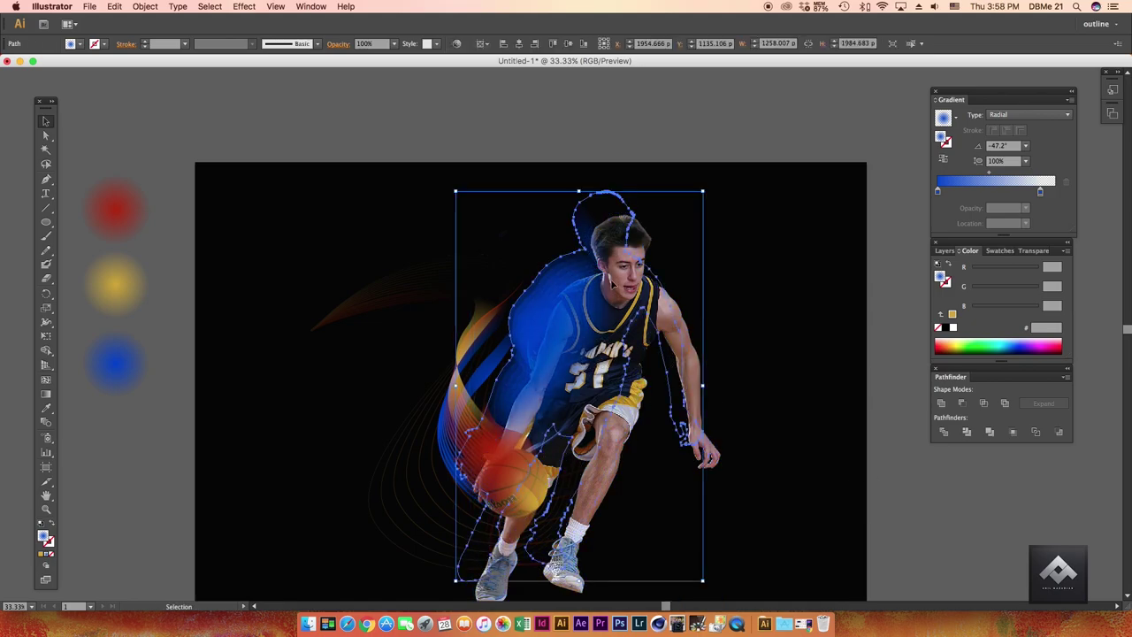
Pick out the blended glow silhouette copies from the player group.
{"action": "key", "text": "super+shift+a"}
{"action": "left_click", "coordinate": [600, 369]}
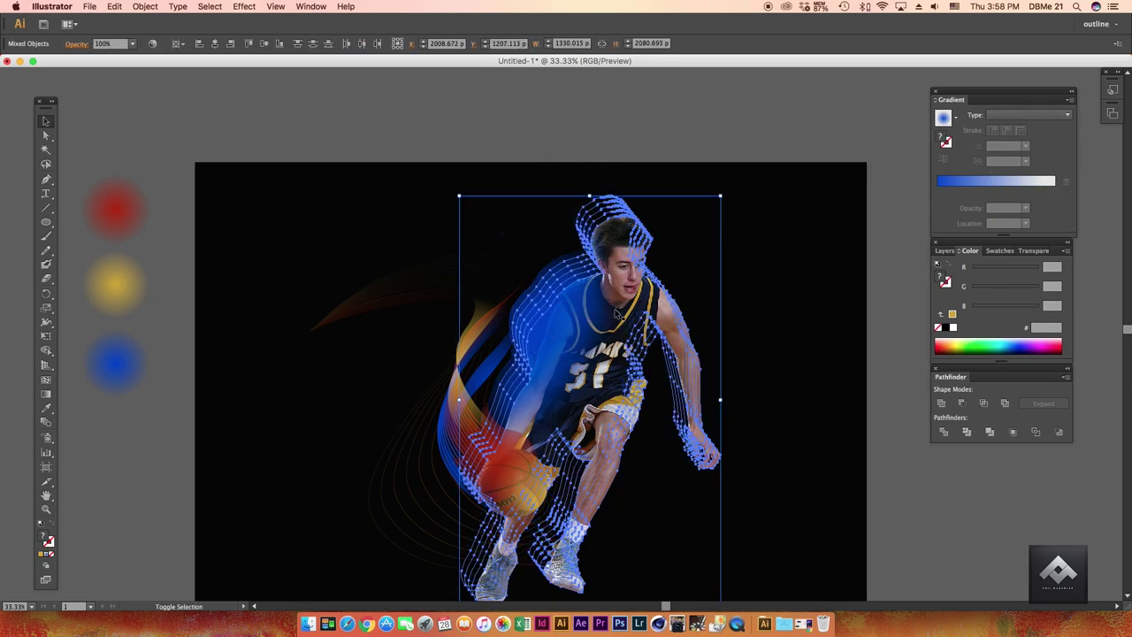
{"action": "key", "text": "super+shift+a"}
{"action": "left_click", "coordinate": [563, 267]}
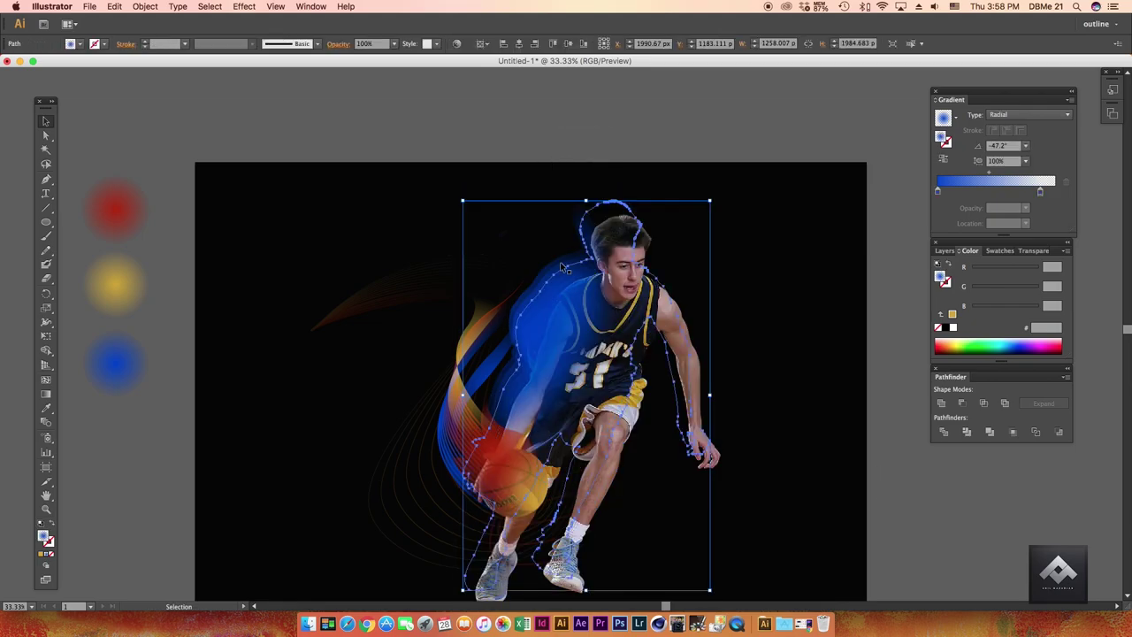
{"action": "left_click", "coordinate": [573, 281]}
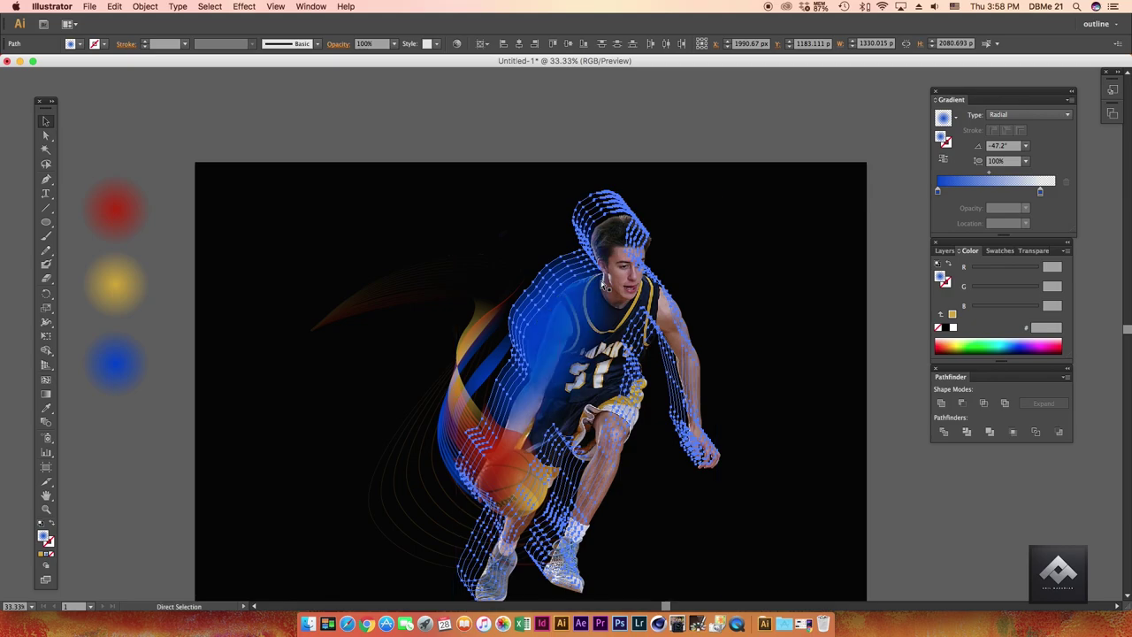
{"action": "left_click", "coordinate": [814, 330]}
{"action": "left_click", "coordinate": [588, 317]}
Apply the yellow radial gradient to the glow behind the player's shoulder.
{"action": "key", "text": "super+shift+a"}
{"action": "left_click", "coordinate": [550, 309]}
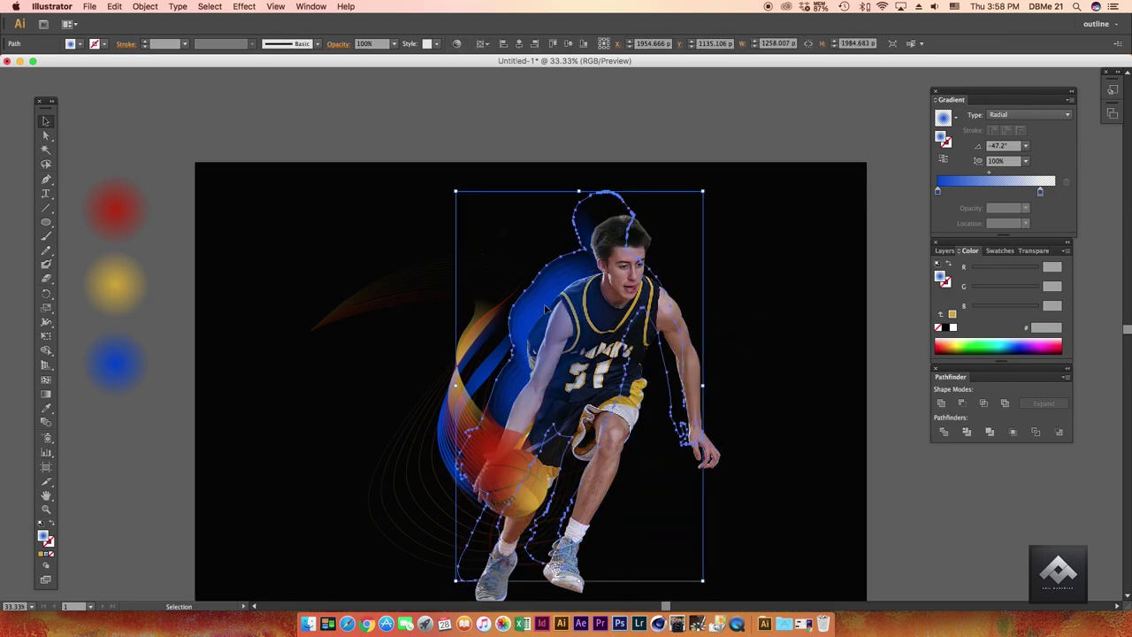
{"action": "scroll", "coordinate": [558, 292], "scroll_direction": "up", "scroll_amount": 1}
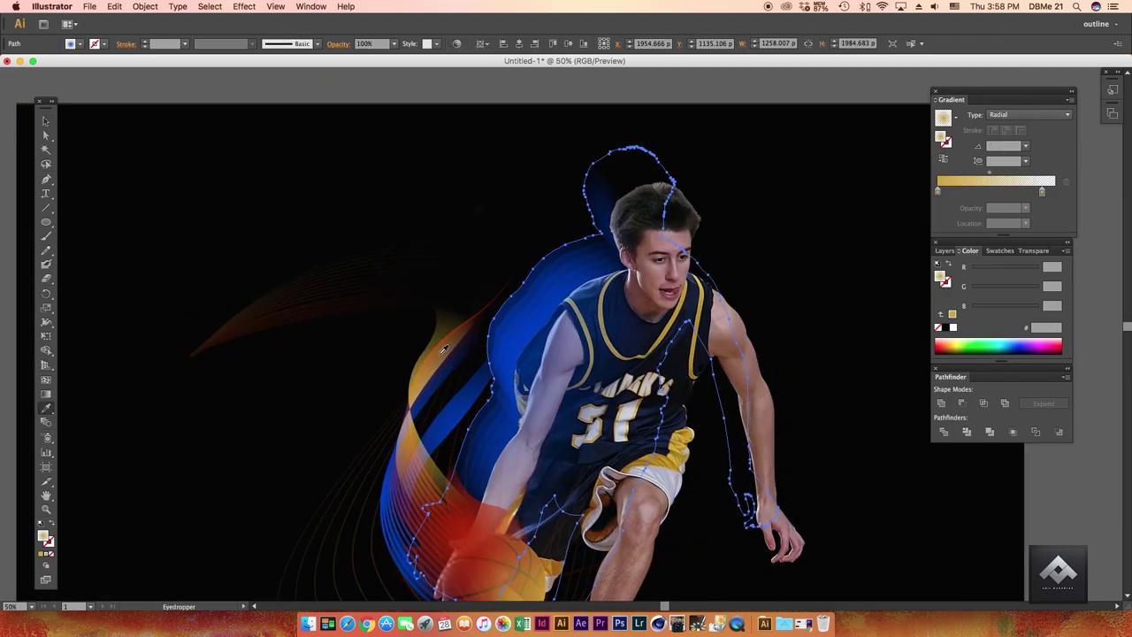
{"action": "left_click", "coordinate": [548, 282]}
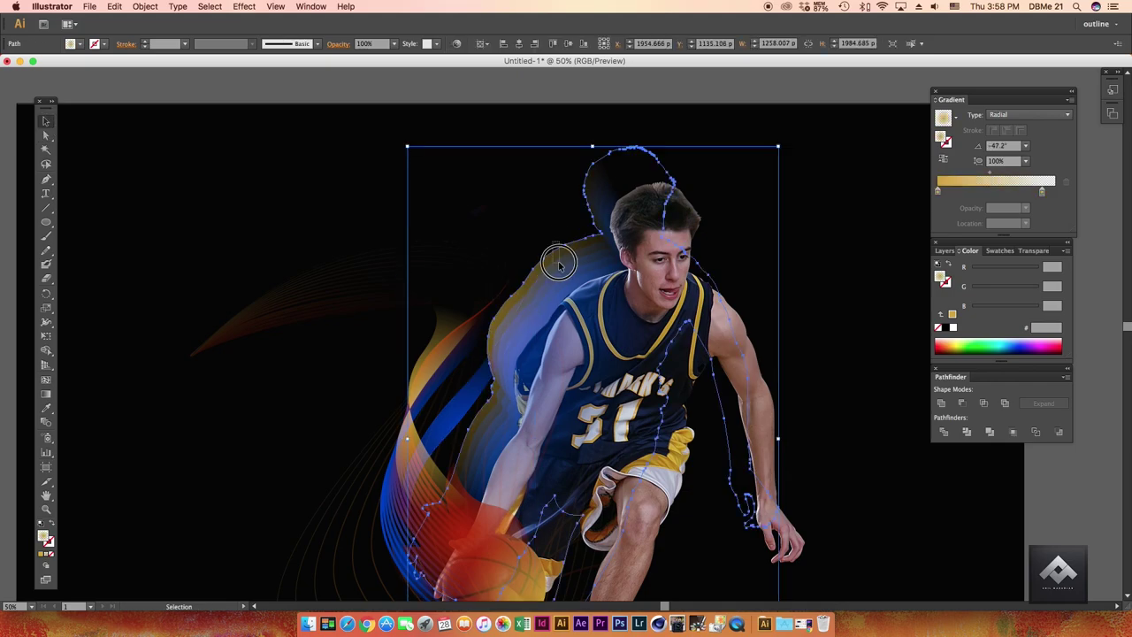
{"action": "key", "text": "super+z"}
{"action": "key", "text": "a"}
{"action": "left_click", "coordinate": [223, 234]}
{"action": "scroll", "coordinate": [665, 338], "scroll_direction": "down", "scroll_amount": 1}
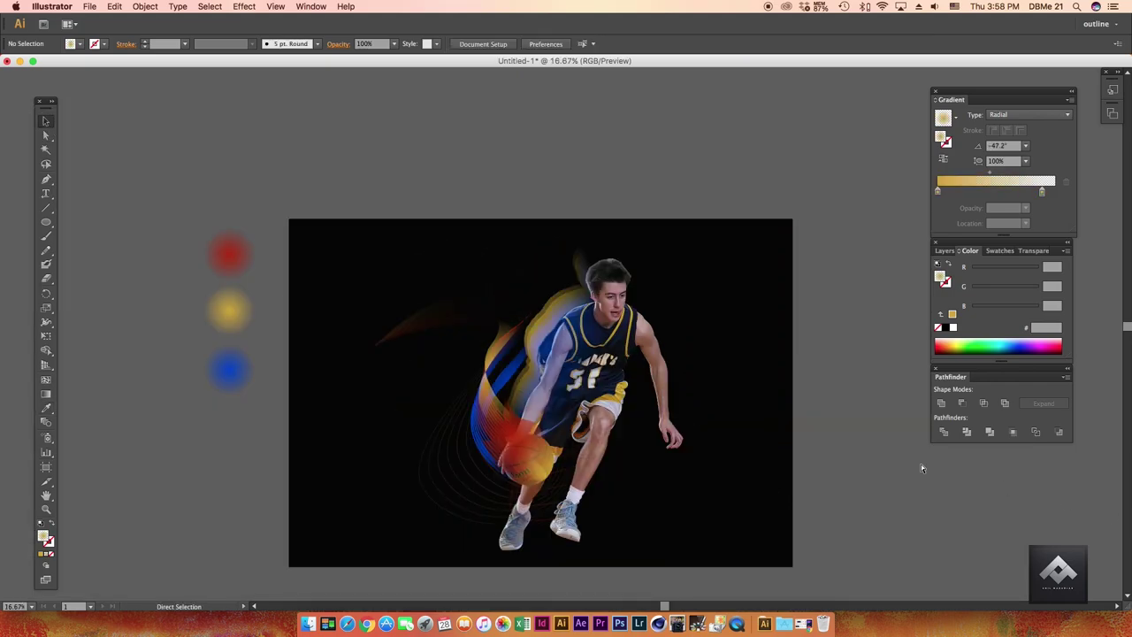
Pen-draw a wavy curved path across the upper-left ribbons toward the player's shoulder.
{"action": "left_click", "coordinate": [523, 363]}
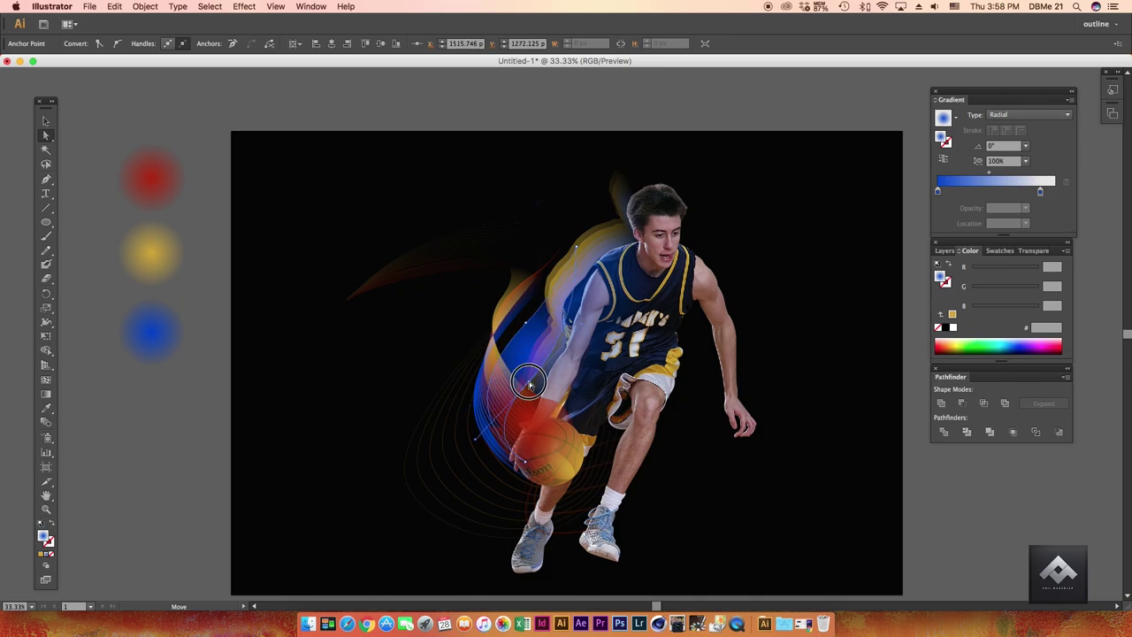
{"action": "left_click", "coordinate": [213, 430]}
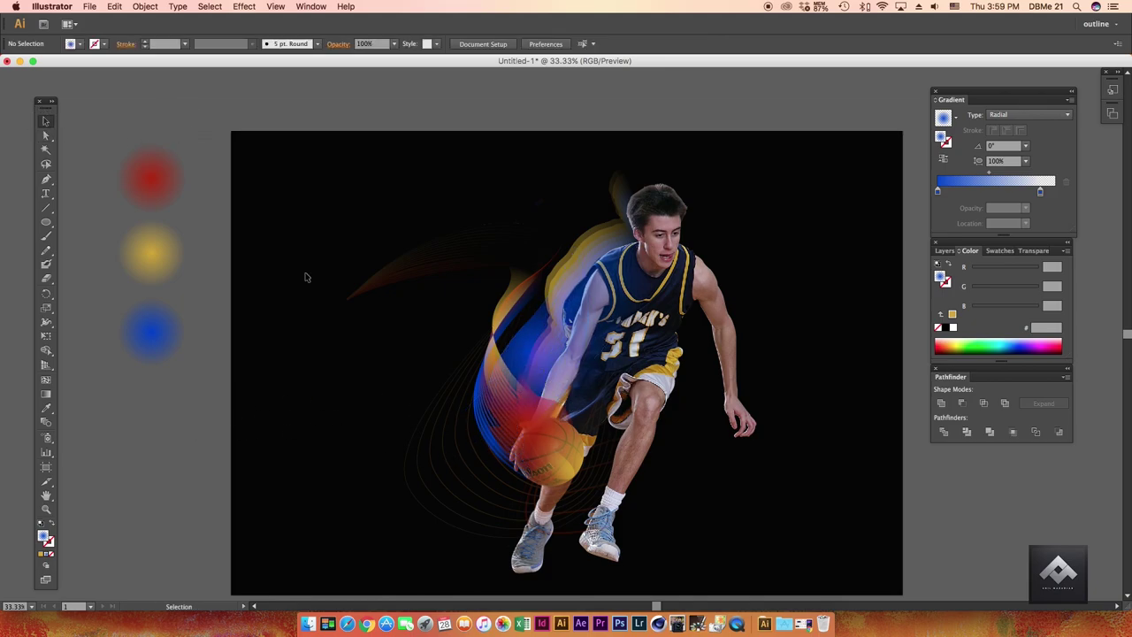
{"action": "key", "text": "p"}
{"action": "key", "text": "ctrl+="}
{"action": "left_click", "coordinate": [594, 342]}
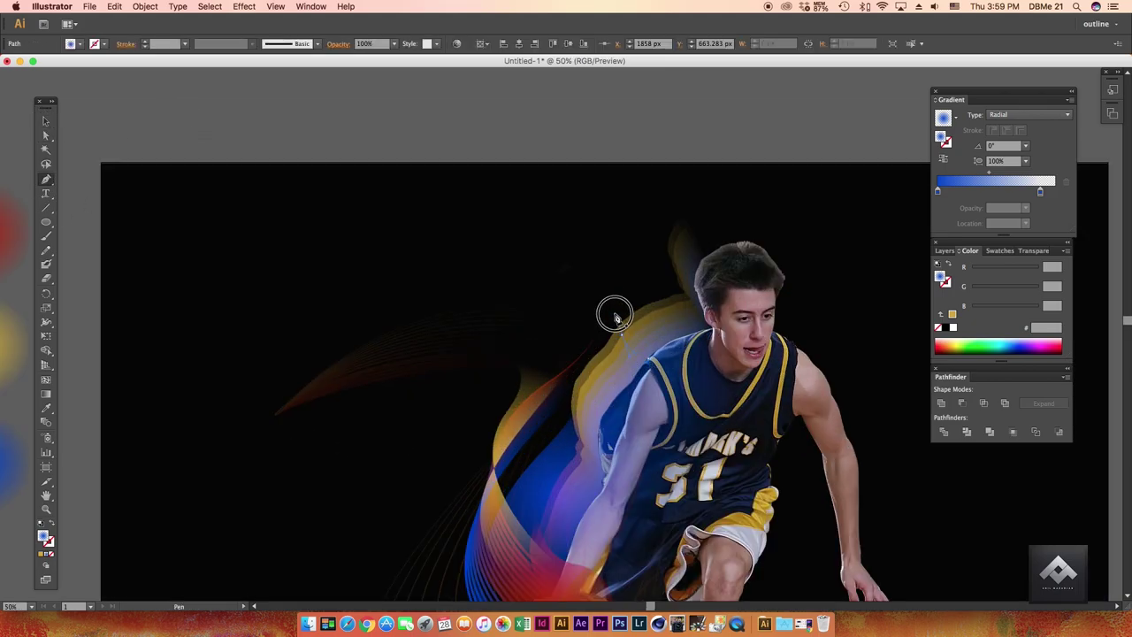
{"action": "left_click", "coordinate": [537, 330]}
{"action": "left_click_drag", "start_coordinate": [449, 314], "coordinate": [434, 303]}
{"action": "left_click", "coordinate": [283, 383]}
Give the wavy line a 9 pt gold gradient stroke, applied along the stroke and reversed.
{"action": "key", "text": "i"}
{"action": "left_click", "coordinate": [51, 524]}
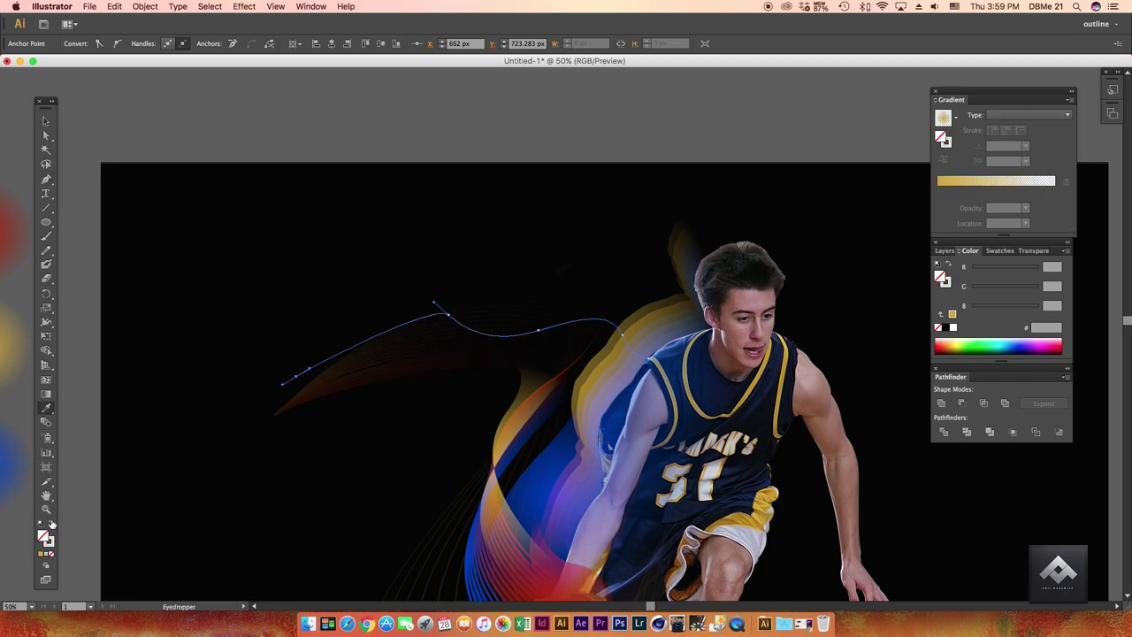
{"action": "key", "text": "v"}
{"action": "left_click", "coordinate": [184, 44]}
{"action": "left_click", "coordinate": [205, 205]}
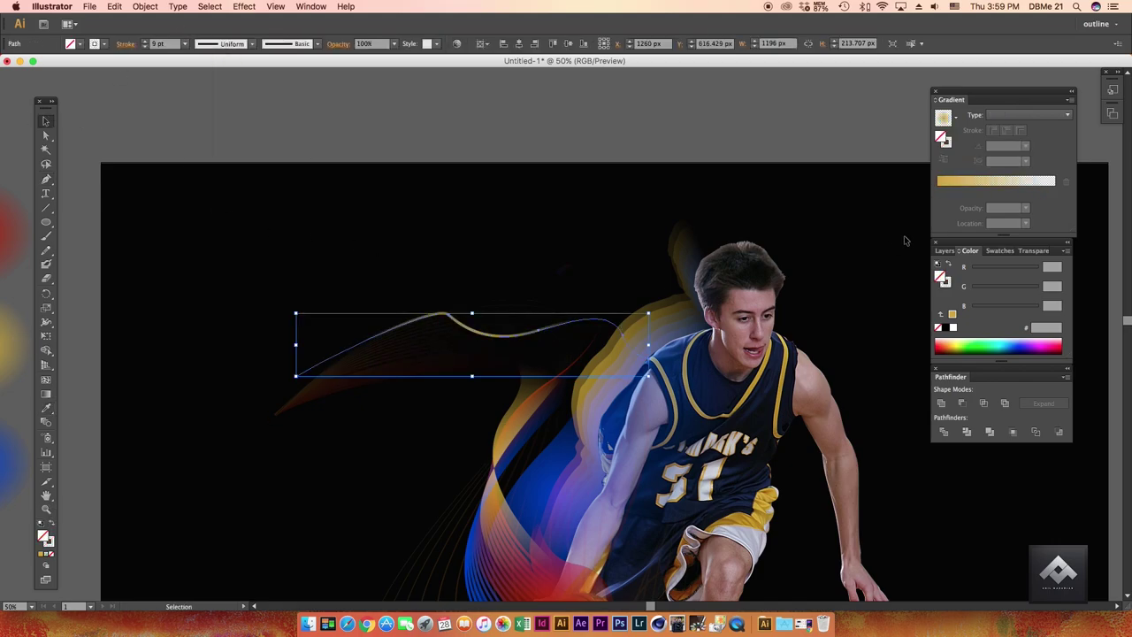
{"action": "left_click", "coordinate": [943, 117]}
{"action": "left_click", "coordinate": [1022, 131]}
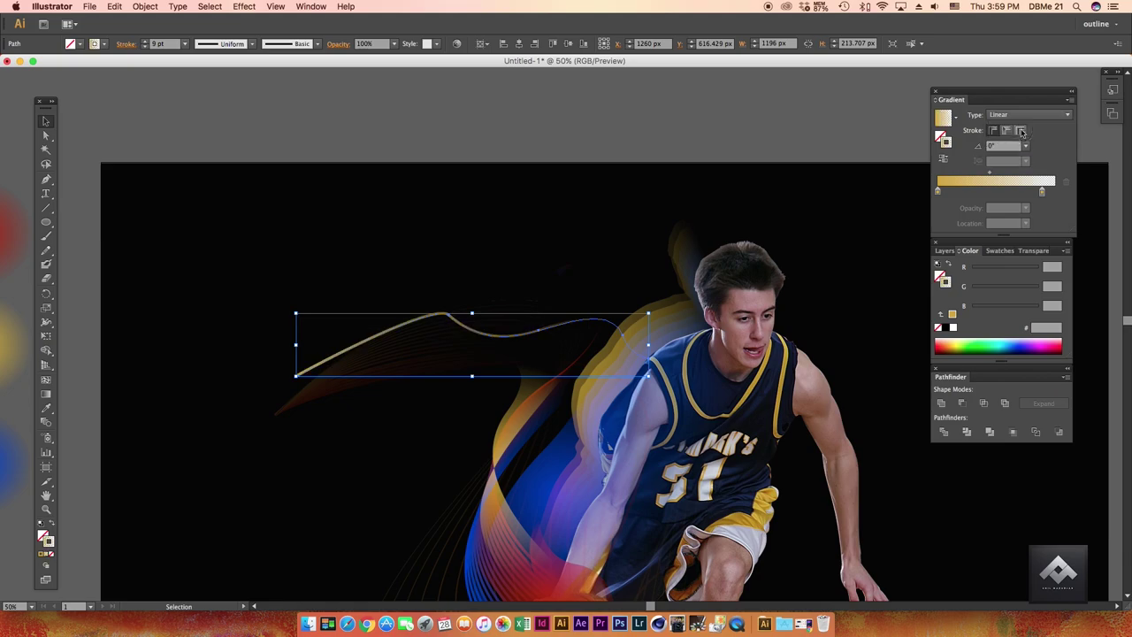
{"action": "left_click", "coordinate": [944, 158]}
Thicken the gold wavy line's stroke to 14 pt.
{"action": "left_click", "coordinate": [480, 260]}
{"action": "key", "text": "super+minus"}
{"action": "key", "text": "super+minus"}
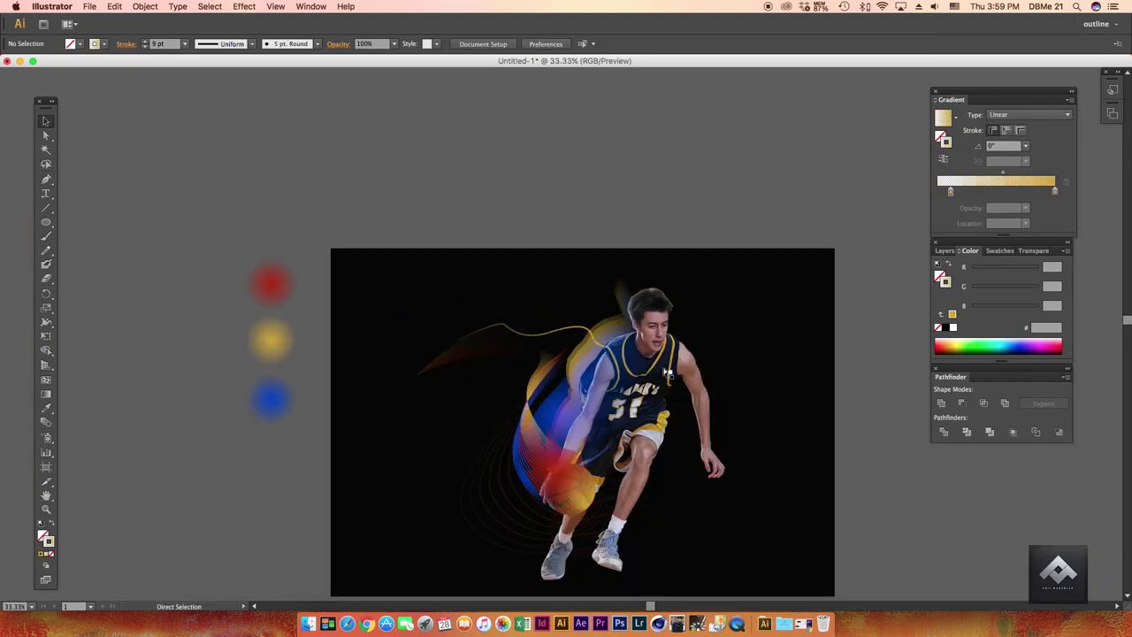
{"action": "key", "text": "super+plus"}
{"action": "key", "text": "super+plus"}
{"action": "key", "text": "super+plus"}
{"action": "key", "text": "super+plus"}
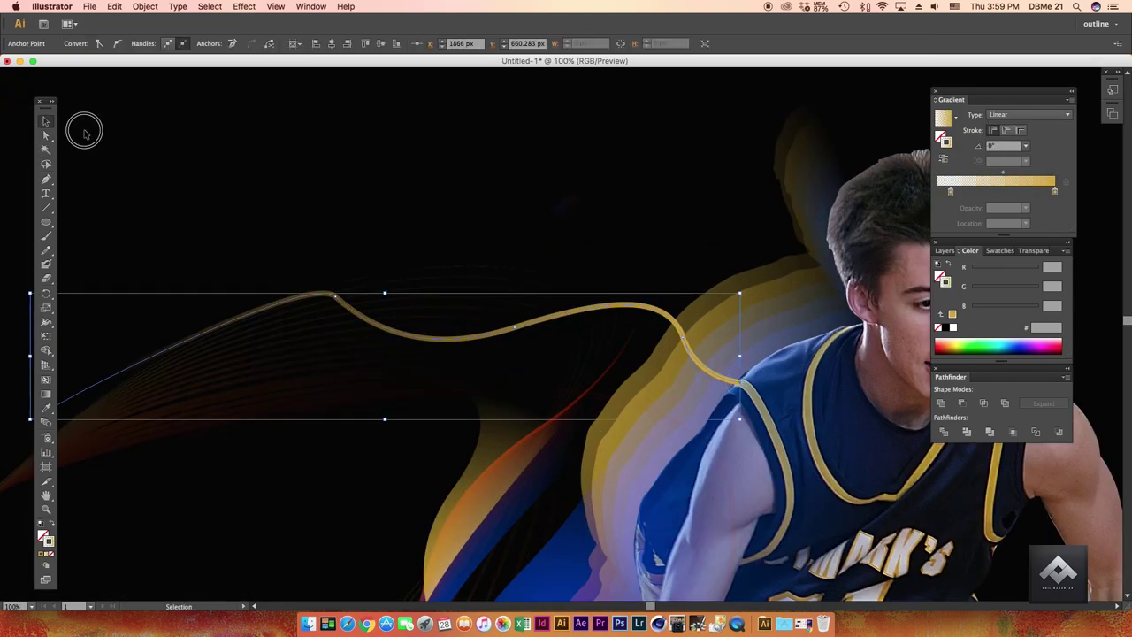
{"action": "left_click", "coordinate": [413, 342]}
{"action": "left_click", "coordinate": [185, 43]}
{"action": "left_click", "coordinate": [204, 236]}
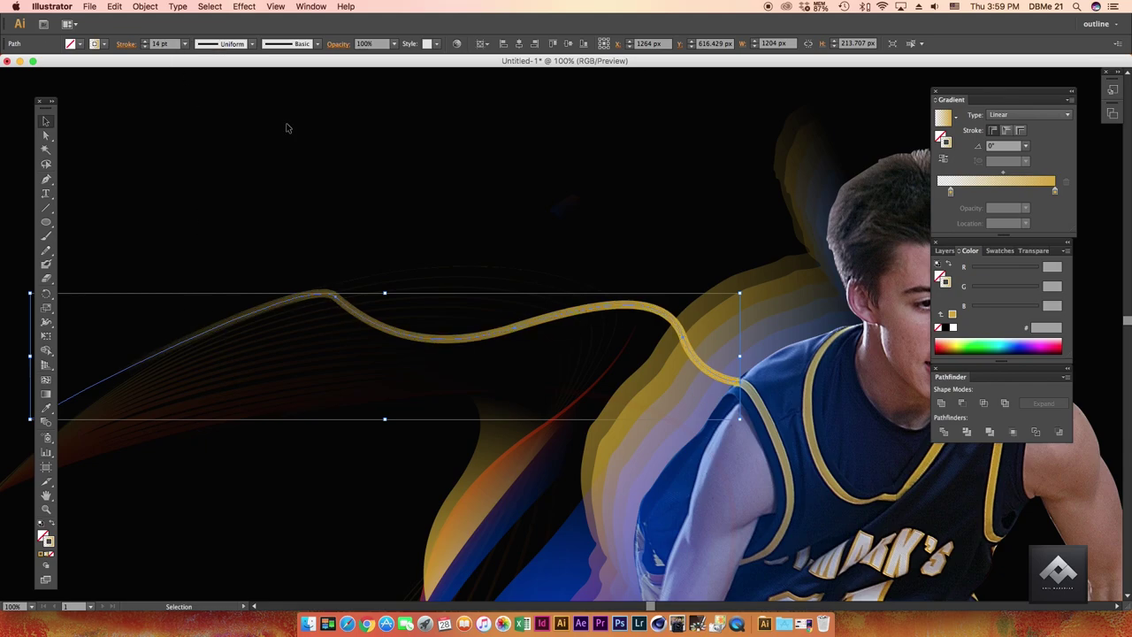
{"action": "left_click", "coordinate": [617, 354]}
{"action": "key", "text": "super+minus"}
Inspect the ribbon blend behind the gold line and select its upper edge path.
{"action": "left_click", "coordinate": [580, 329]}
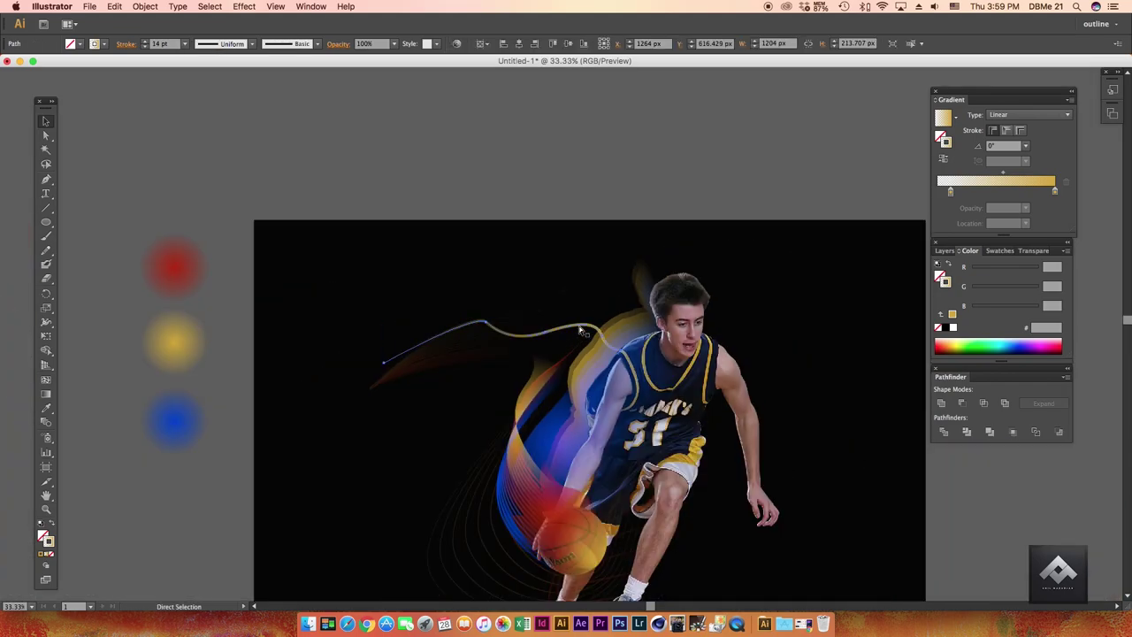
{"action": "left_click", "coordinate": [599, 187]}
{"action": "key", "text": "super+plus"}
{"action": "left_click", "coordinate": [444, 315]}
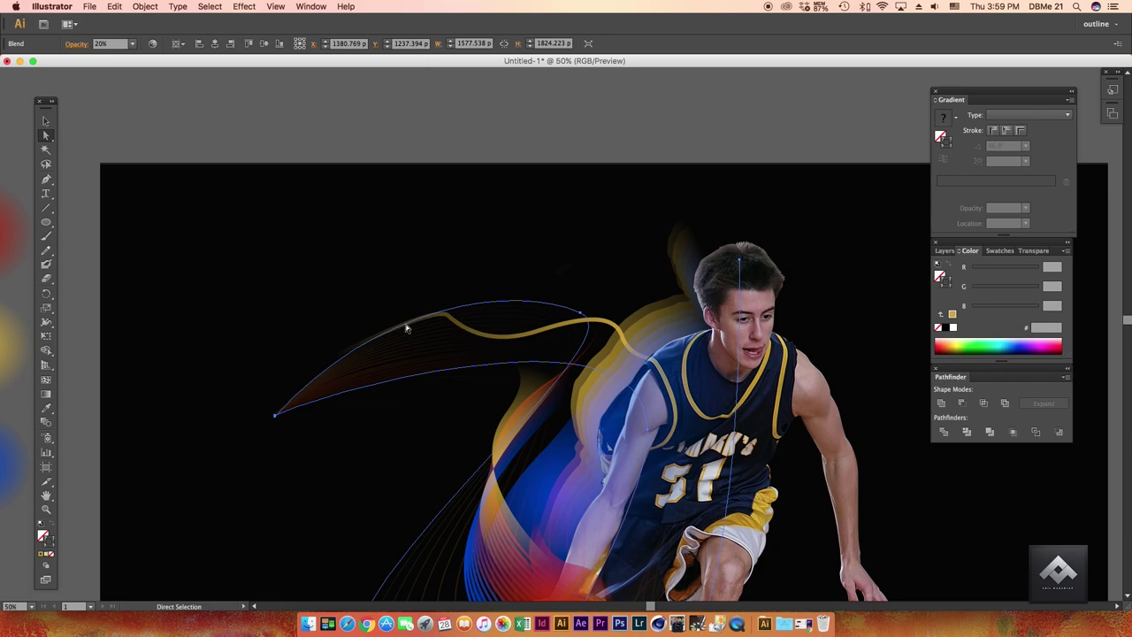
{"action": "left_click", "coordinate": [376, 340]}
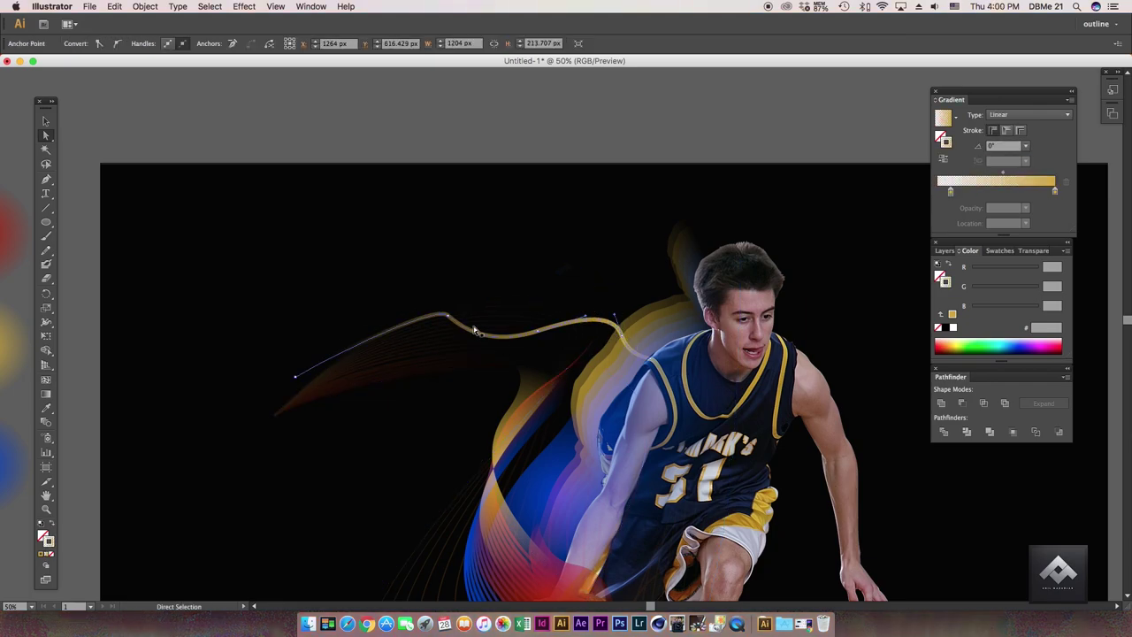
{"action": "left_click", "coordinate": [373, 358]}
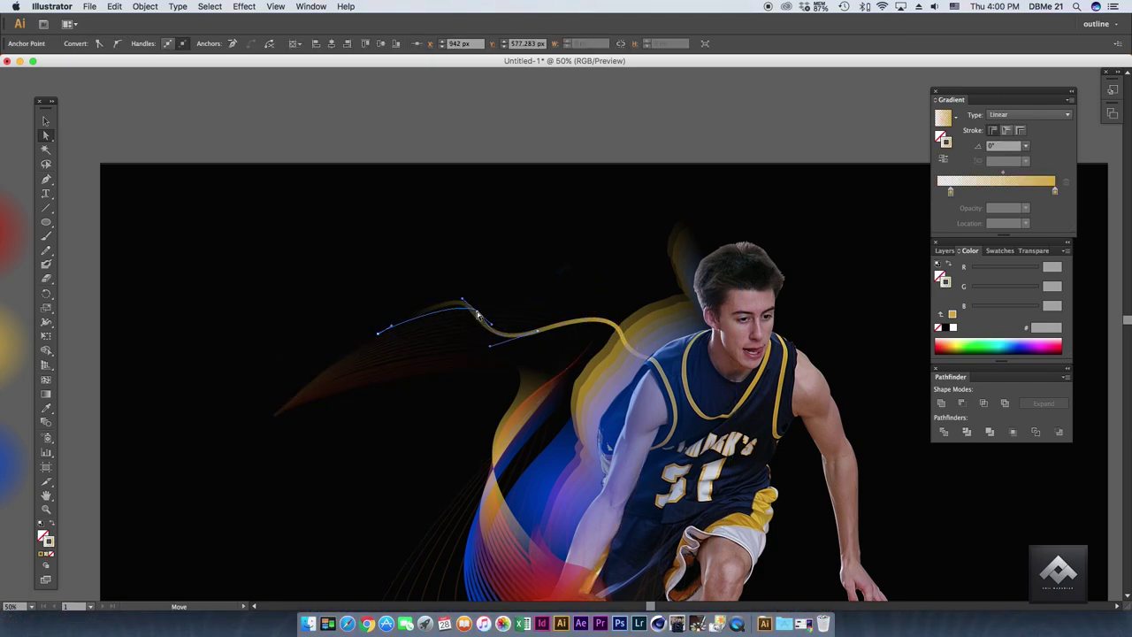
{"action": "left_click", "coordinate": [566, 148]}
{"action": "left_click", "coordinate": [46, 136]}
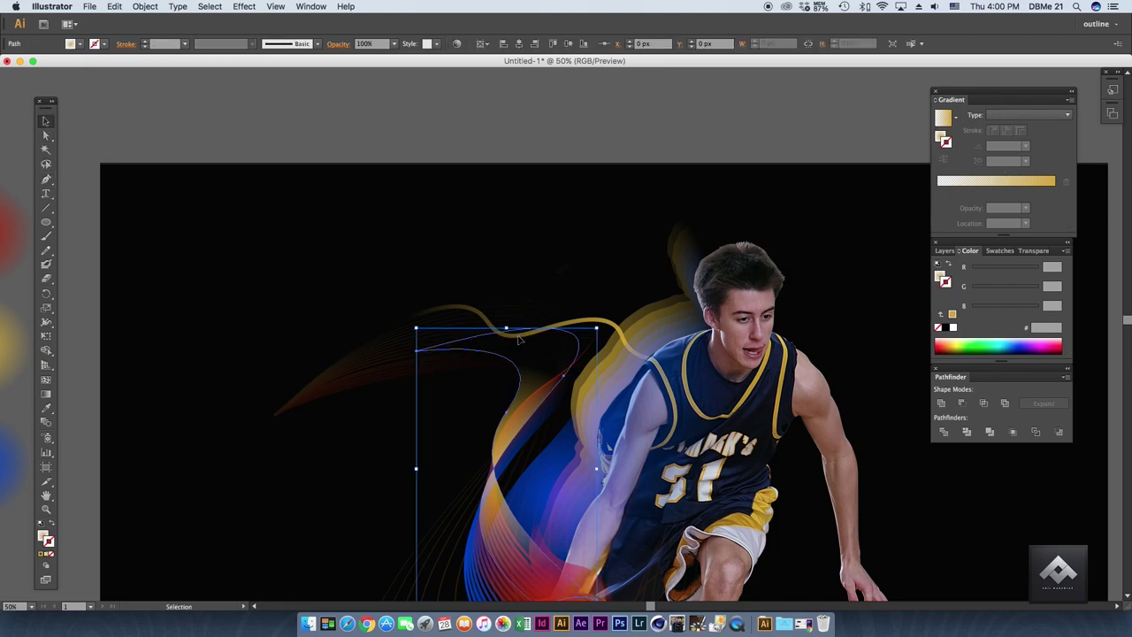
{"action": "left_click", "coordinate": [432, 322]}
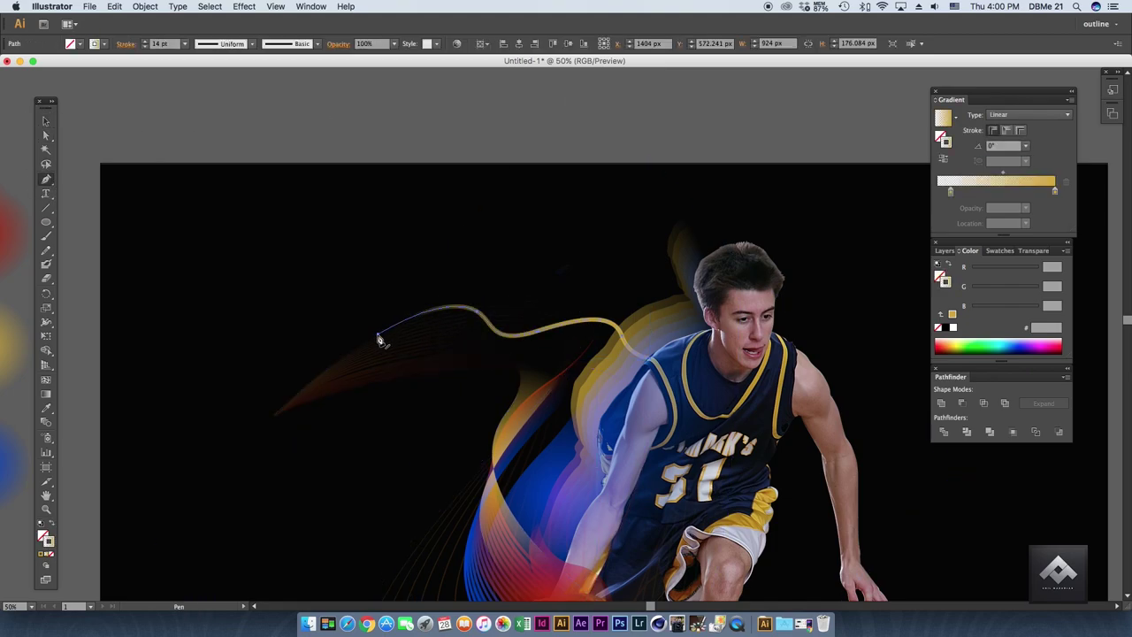
Pen-draw a swoosh over the gold line and fill it with a blue-to-white radial gradient.
{"action": "key", "text": "p"}
{"action": "left_click", "coordinate": [378, 333]}
{"action": "left_click_drag", "start_coordinate": [464, 292], "coordinate": [556, 282]}
{"action": "left_click_drag", "start_coordinate": [674, 320], "coordinate": [718, 343]}
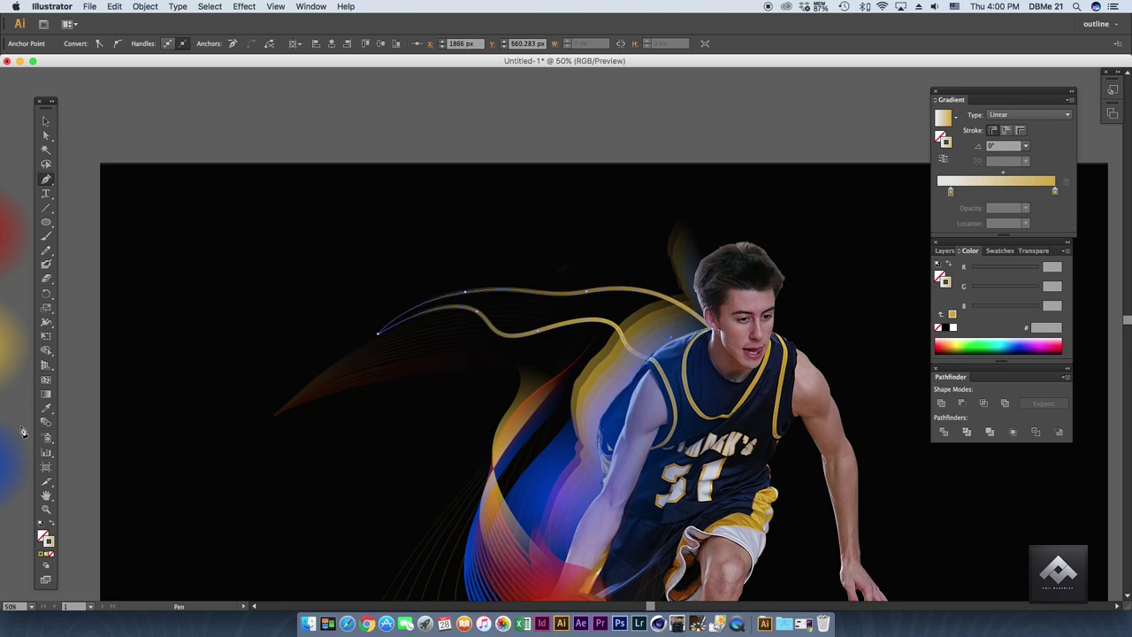
{"action": "left_click", "coordinate": [675, 355]}
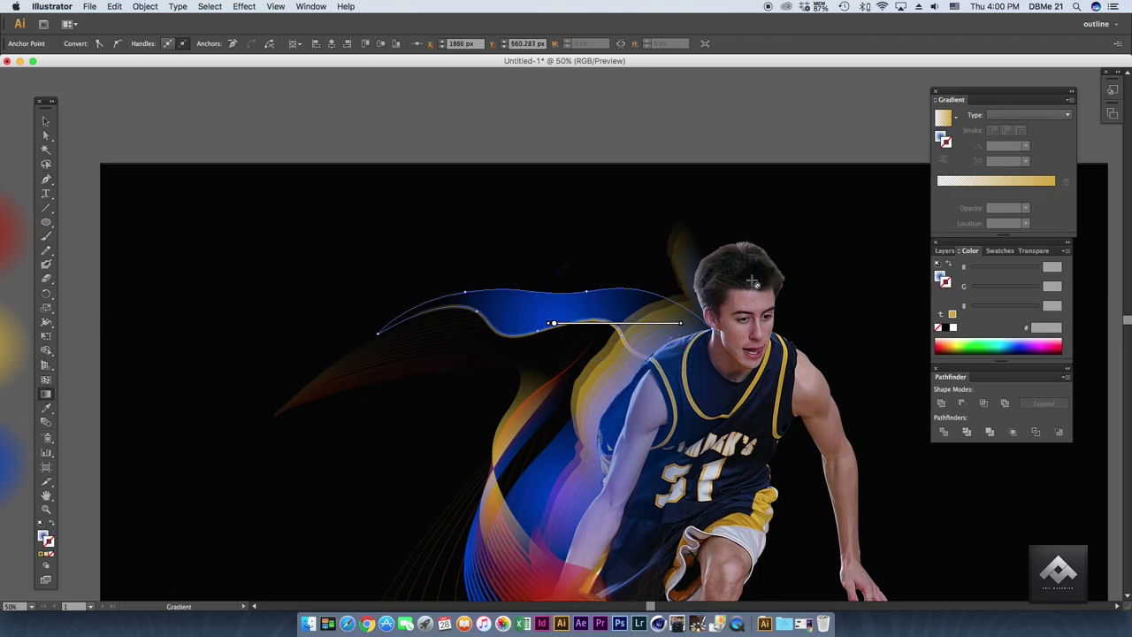
{"action": "left_click_drag", "start_coordinate": [662, 357], "coordinate": [504, 207]}
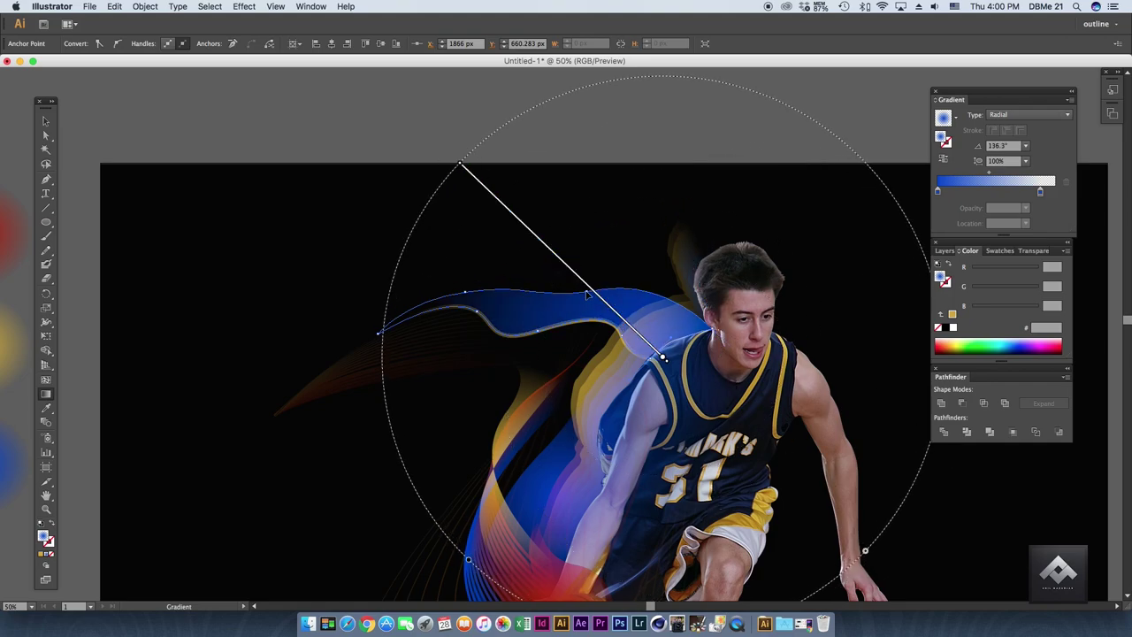
{"action": "key", "text": "v"}
{"action": "left_click", "coordinate": [189, 119]}
Set the blue swoosh's blending mode to Difference, after trying Lighten and Overlay.
{"action": "key", "text": "ctrl+minus"}
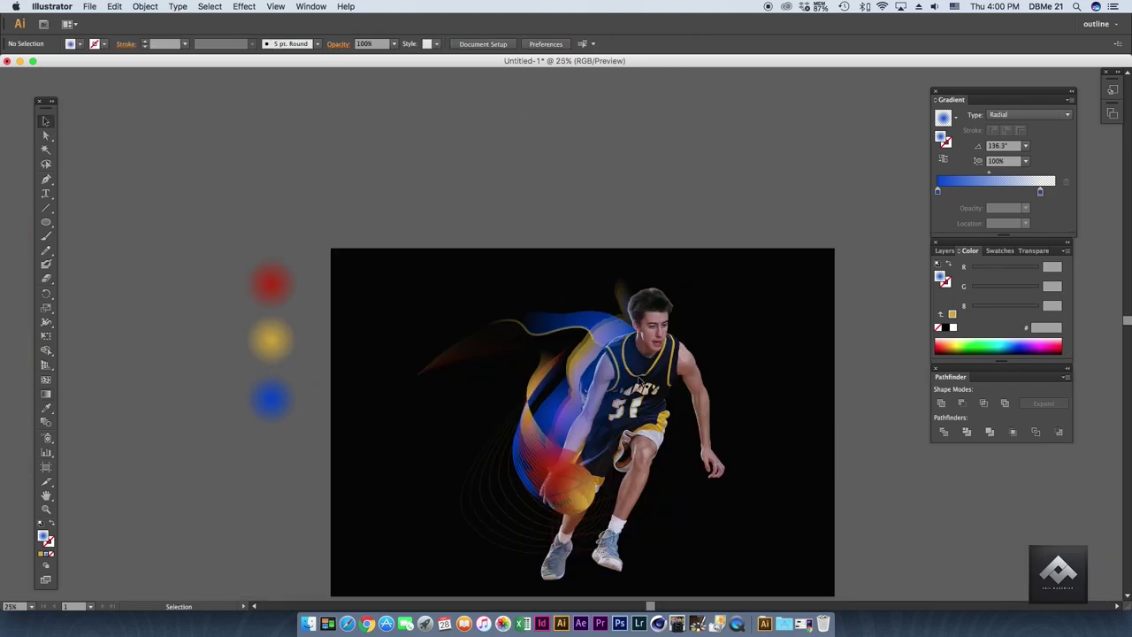
{"action": "left_click_drag", "start_coordinate": [690, 279], "coordinate": [681, 194]}
{"action": "left_click", "coordinate": [578, 244]}
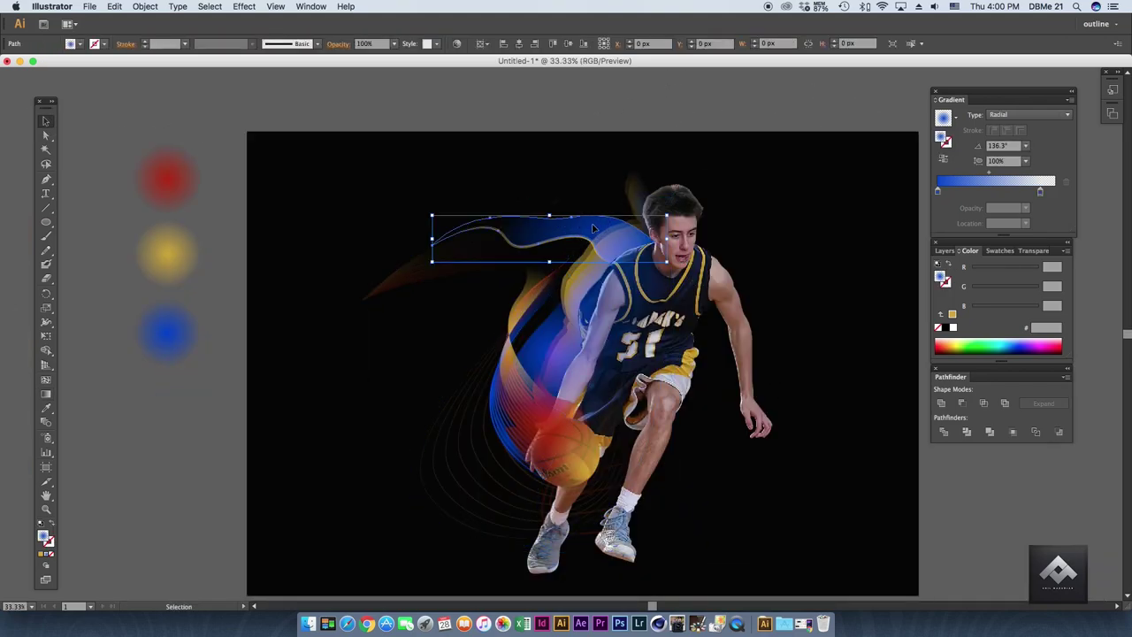
{"action": "left_click", "coordinate": [1026, 250]}
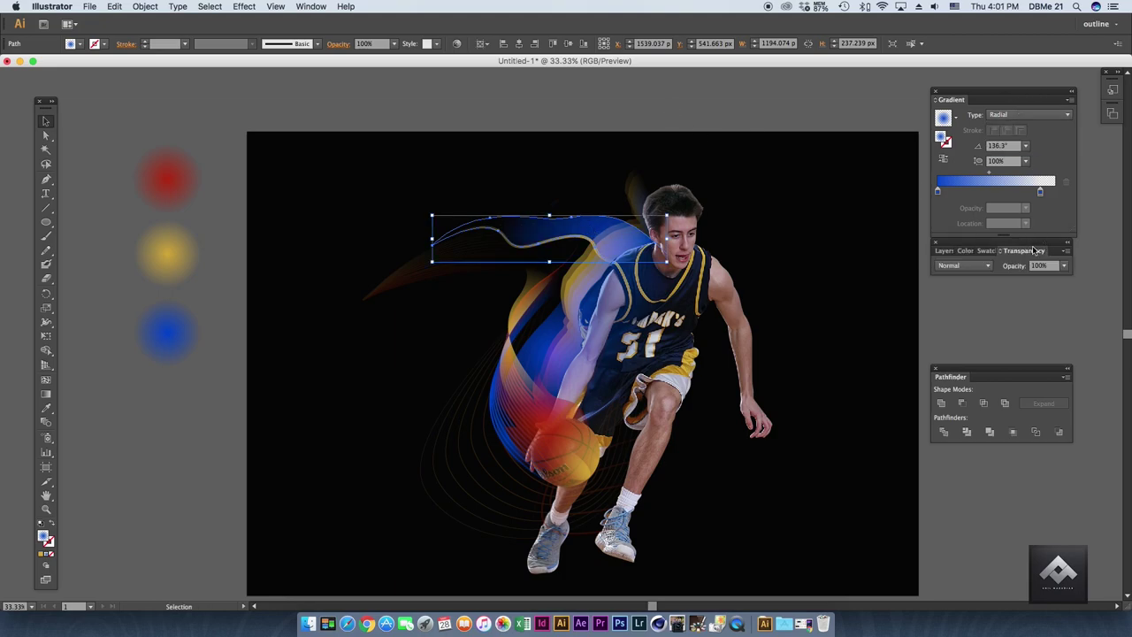
{"action": "left_click", "coordinate": [964, 265]}
{"action": "left_click", "coordinate": [969, 340]}
{"action": "left_click", "coordinate": [964, 265]}
{"action": "left_click", "coordinate": [967, 383]}
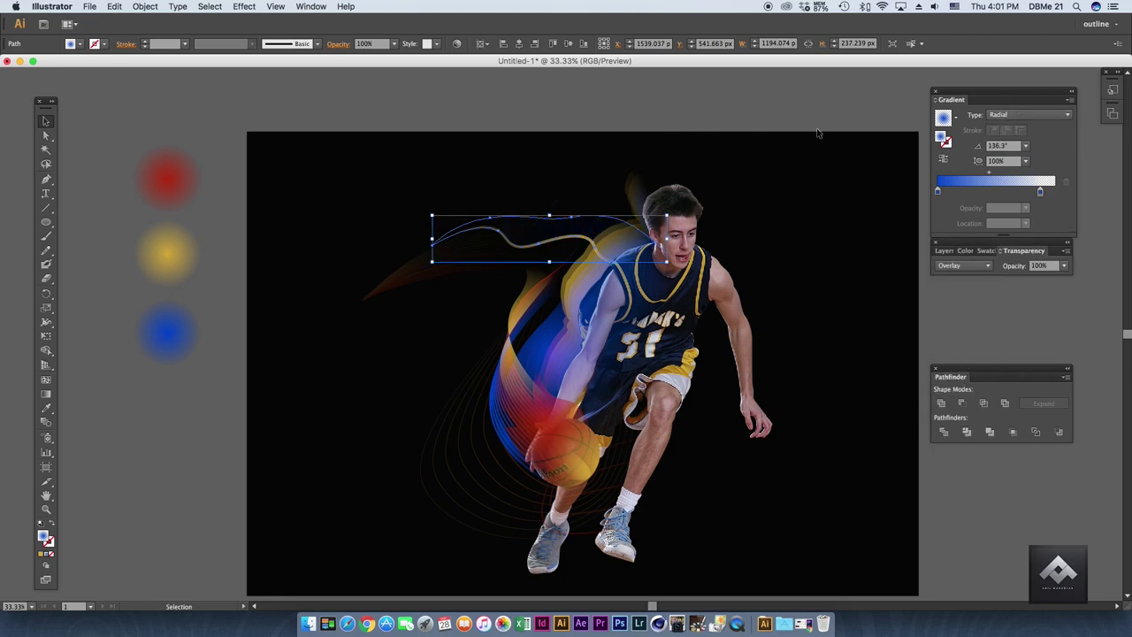
{"action": "left_click", "coordinate": [964, 265]}
{"action": "left_click", "coordinate": [956, 426]}
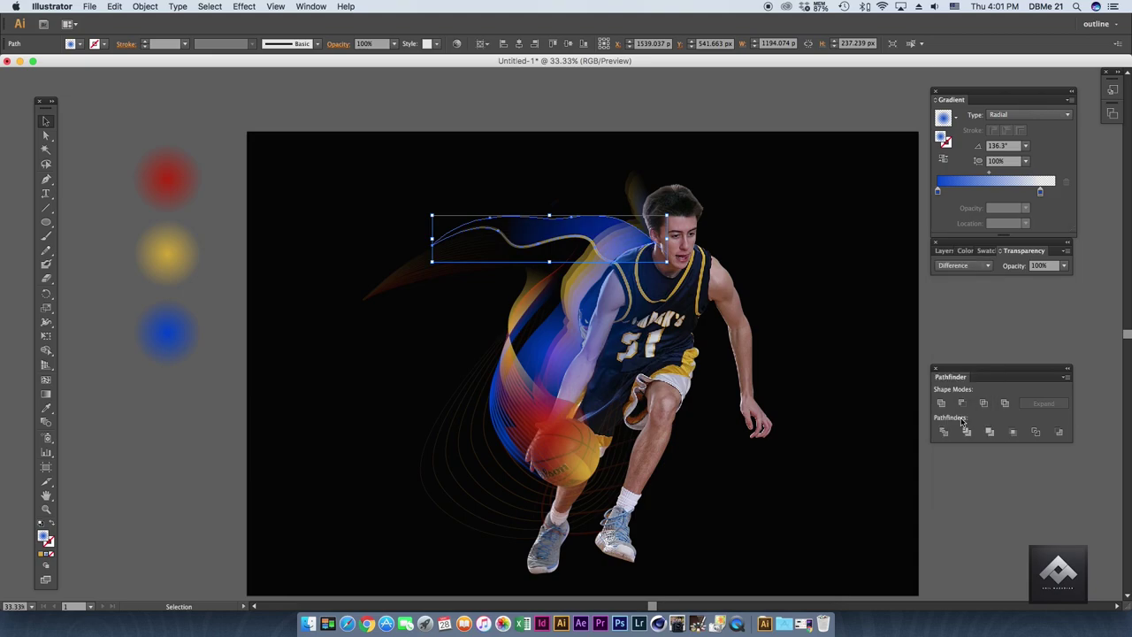
{"action": "left_click", "coordinate": [780, 112]}
{"action": "scroll", "coordinate": [624, 314], "scroll_direction": "down", "scroll_amount": 2}
Select the player silhouette's outline path with Direct Selection.
{"action": "scroll", "coordinate": [624, 314], "scroll_direction": "up", "scroll_amount": 4}
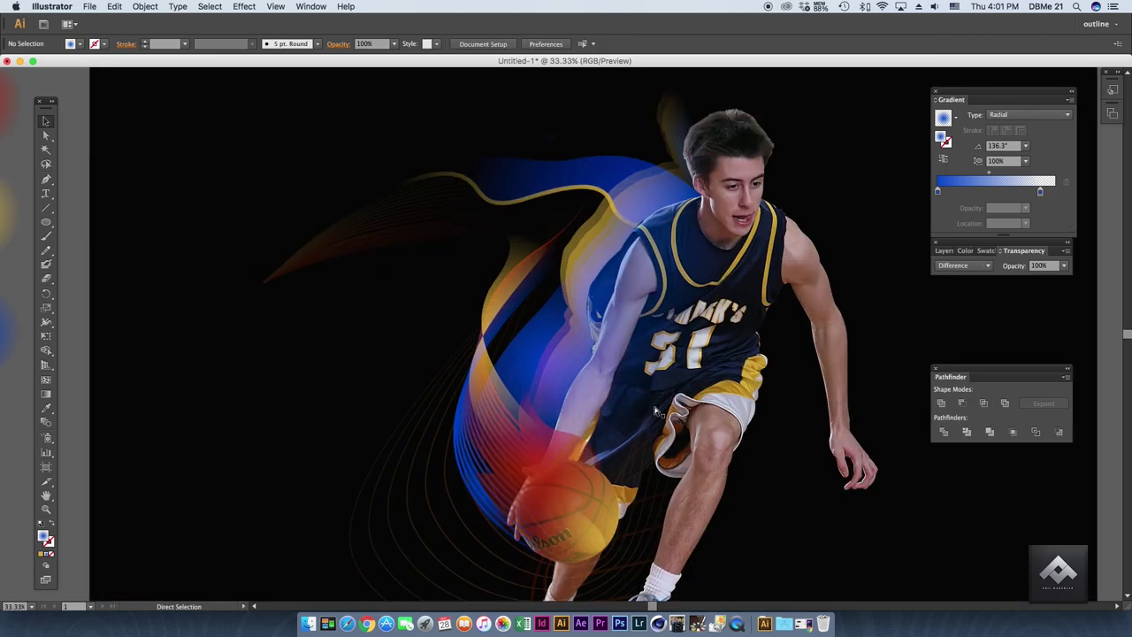
{"action": "scroll", "coordinate": [624, 314], "scroll_direction": "down", "scroll_amount": 2}
{"action": "left_click_drag", "start_coordinate": [624, 314], "coordinate": [592, 372]}
{"action": "left_click", "coordinate": [573, 242]}
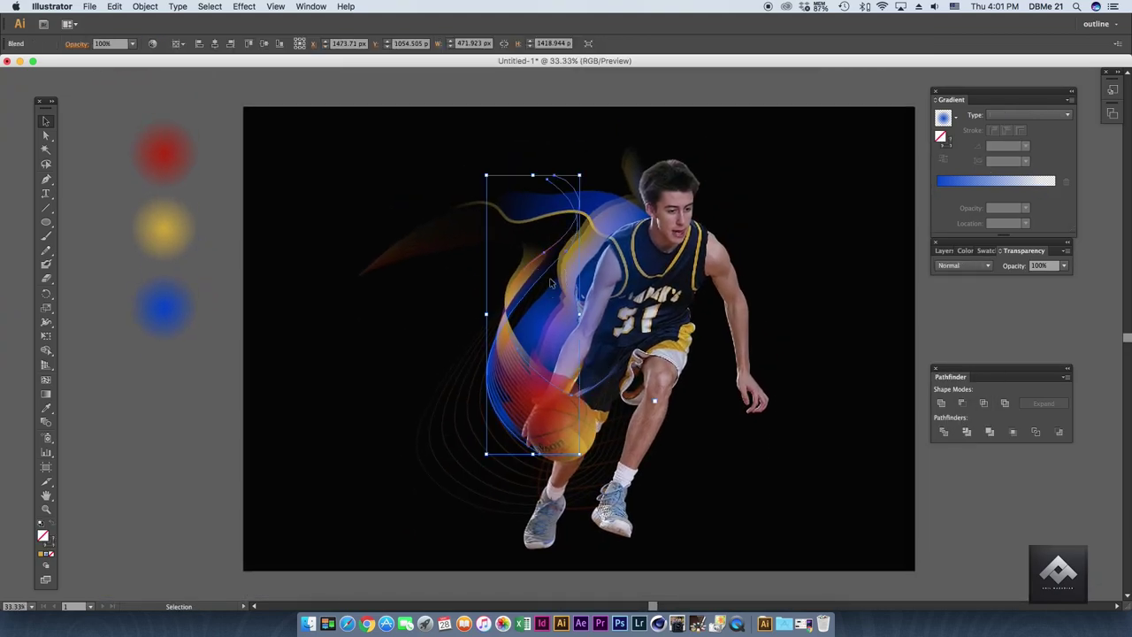
{"action": "left_click", "coordinate": [577, 292]}
{"action": "left_click", "coordinate": [420, 339]}
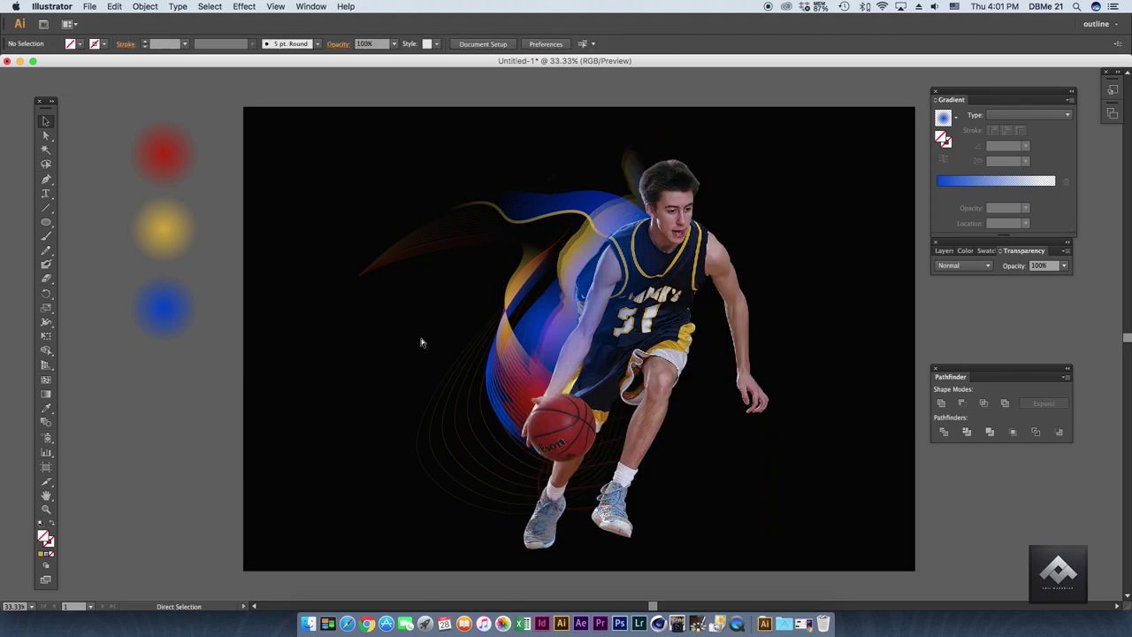
{"action": "scroll", "coordinate": [793, 440], "scroll_direction": "down", "scroll_amount": 1}
{"action": "left_click", "coordinate": [633, 279]}
{"action": "key", "text": "a"}
{"action": "left_click", "coordinate": [46, 407]}
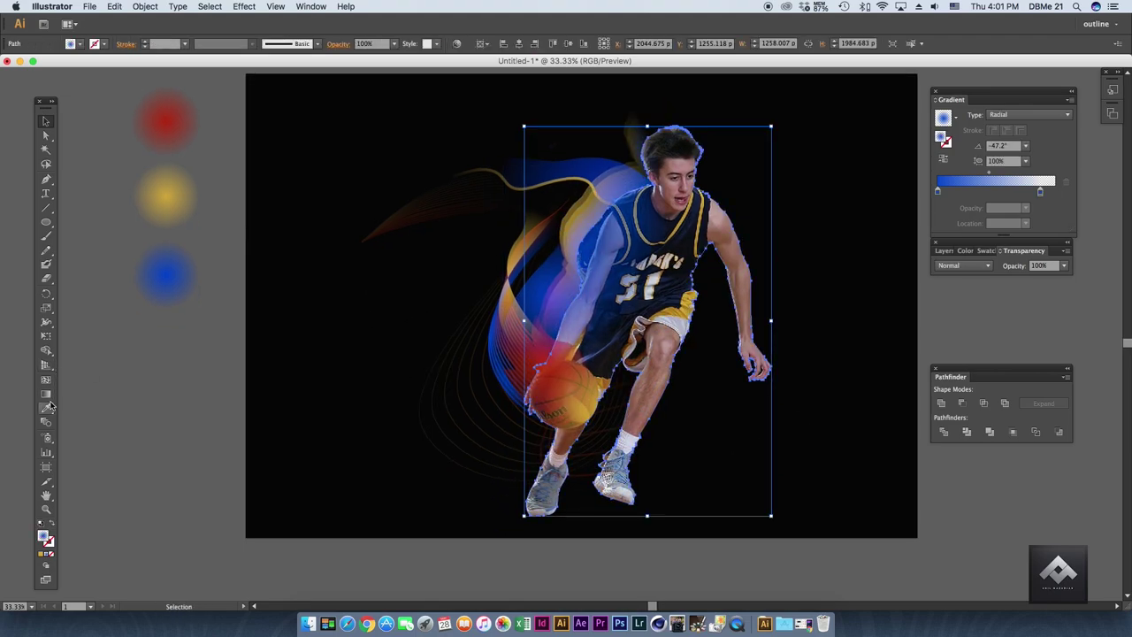
Apply the red radial gradient centred near the player's lower legs, then undo/redo the edits.
{"action": "left_click", "coordinate": [165, 191]}
{"action": "left_click", "coordinate": [179, 125]}
{"action": "left_click", "coordinate": [51, 396]}
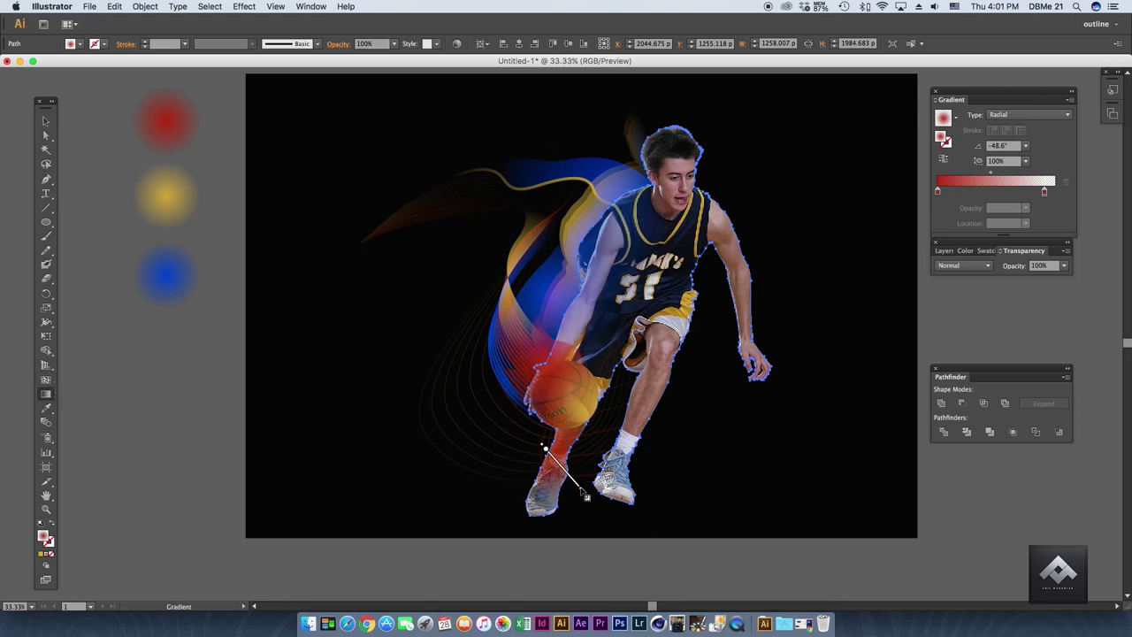
{"action": "left_click_drag", "start_coordinate": [514, 434], "coordinate": [695, 559]}
{"action": "key", "text": "super+z"}
{"action": "key", "text": "super+z"}
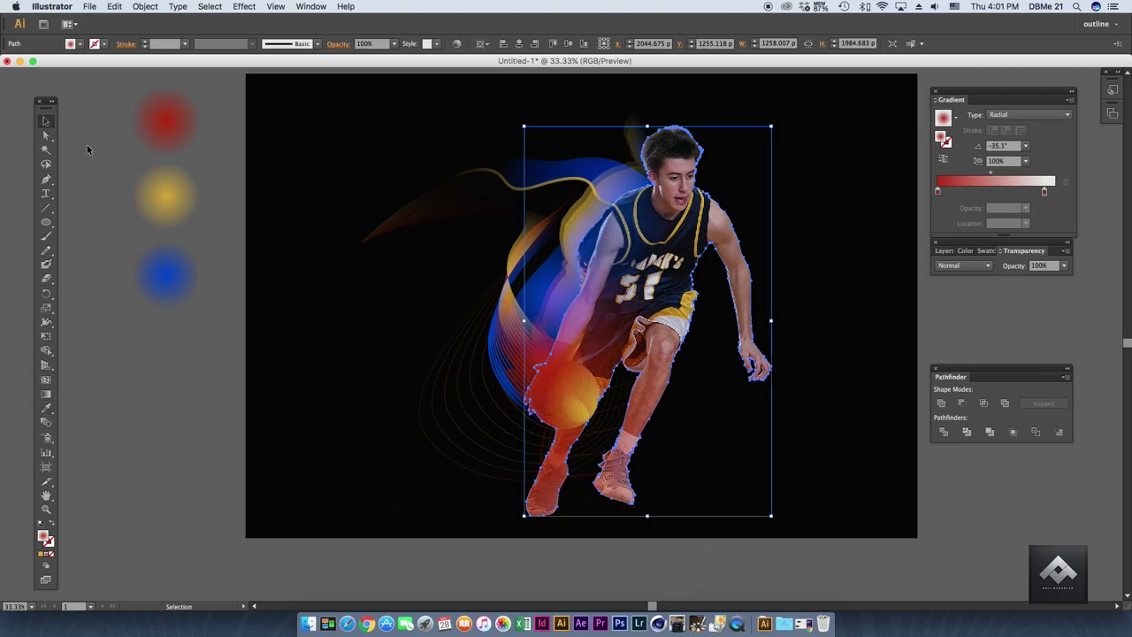
{"action": "key", "text": "super+z"}
{"action": "key", "text": "super+z"}
{"action": "key", "text": "super+shift+z"}
{"action": "key", "text": "super+shift+z"}
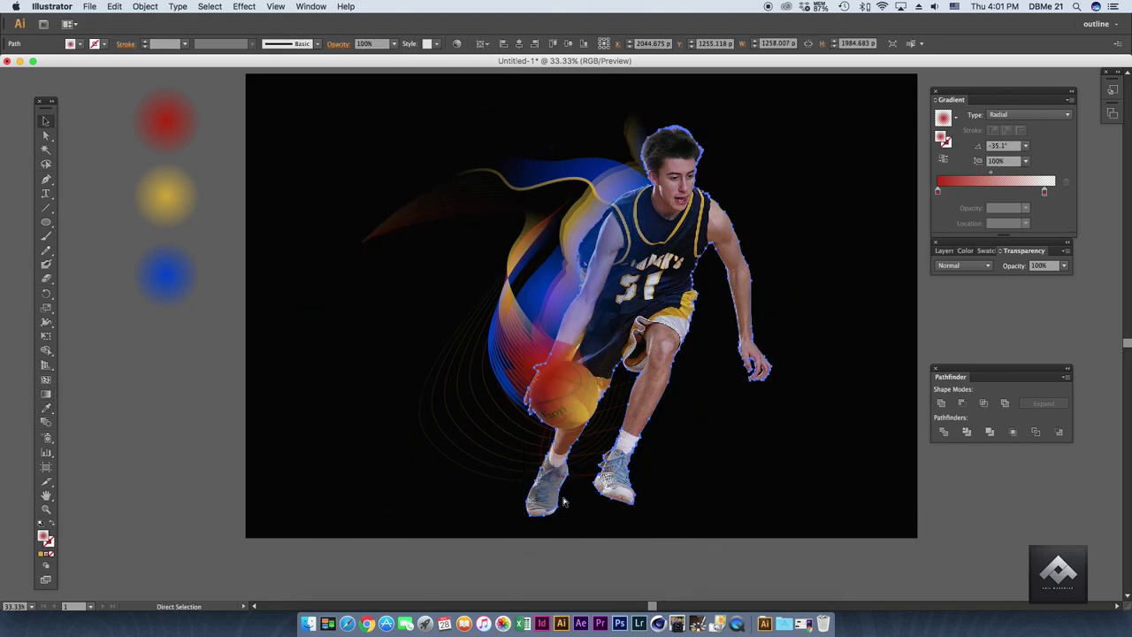
Set the player overlay's opacity to 60%, trying 40% first.
{"action": "key", "text": "v"}
{"action": "left_click", "coordinate": [394, 43]}
{"action": "left_click", "coordinate": [398, 68]}
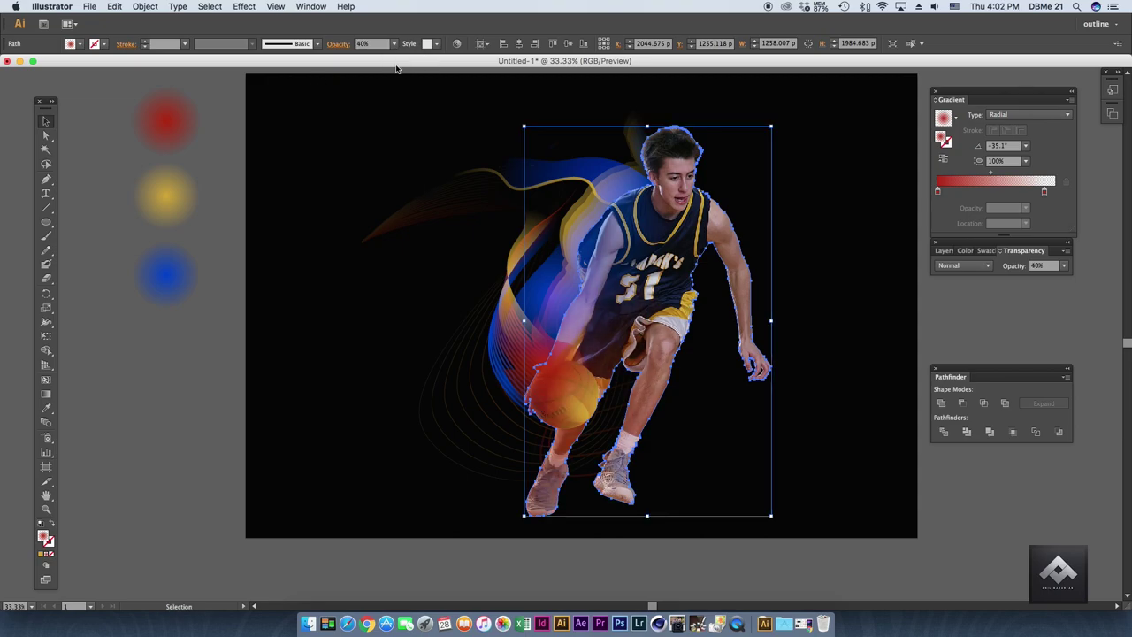
{"action": "left_click", "coordinate": [394, 44]}
{"action": "left_click", "coordinate": [410, 134]}
{"action": "left_click", "coordinate": [180, 369]}
{"action": "key", "text": "a"}
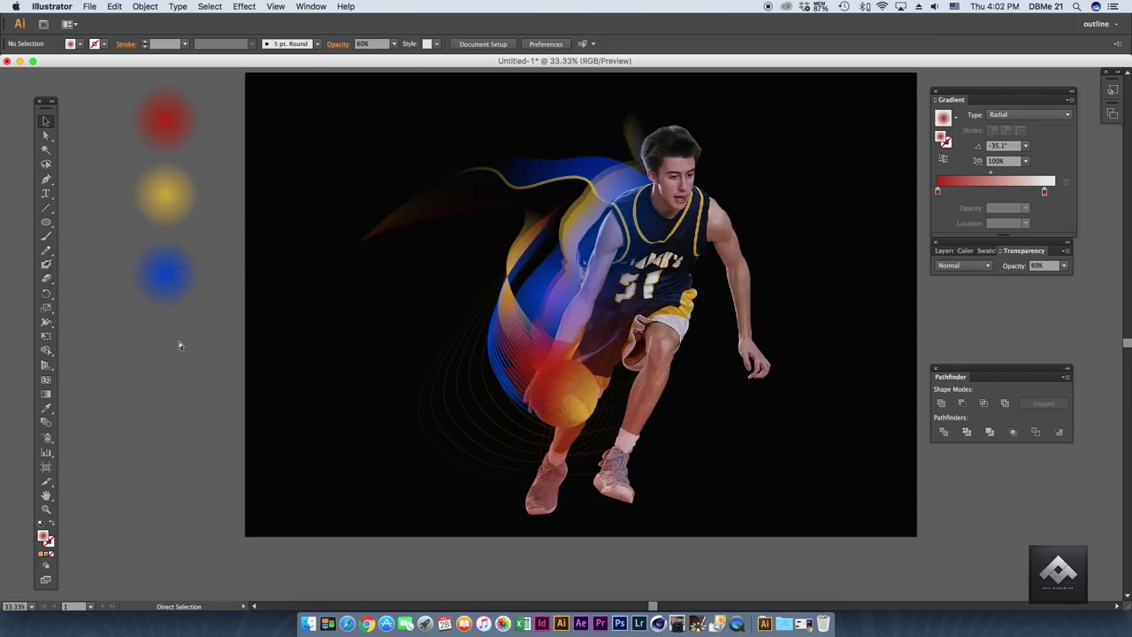
{"action": "key", "text": "v"}
{"action": "scroll", "coordinate": [97, 158], "scroll_direction": "up", "scroll_amount": 3}
{"action": "scroll", "coordinate": [404, 212], "scroll_direction": "down", "scroll_amount": 3}
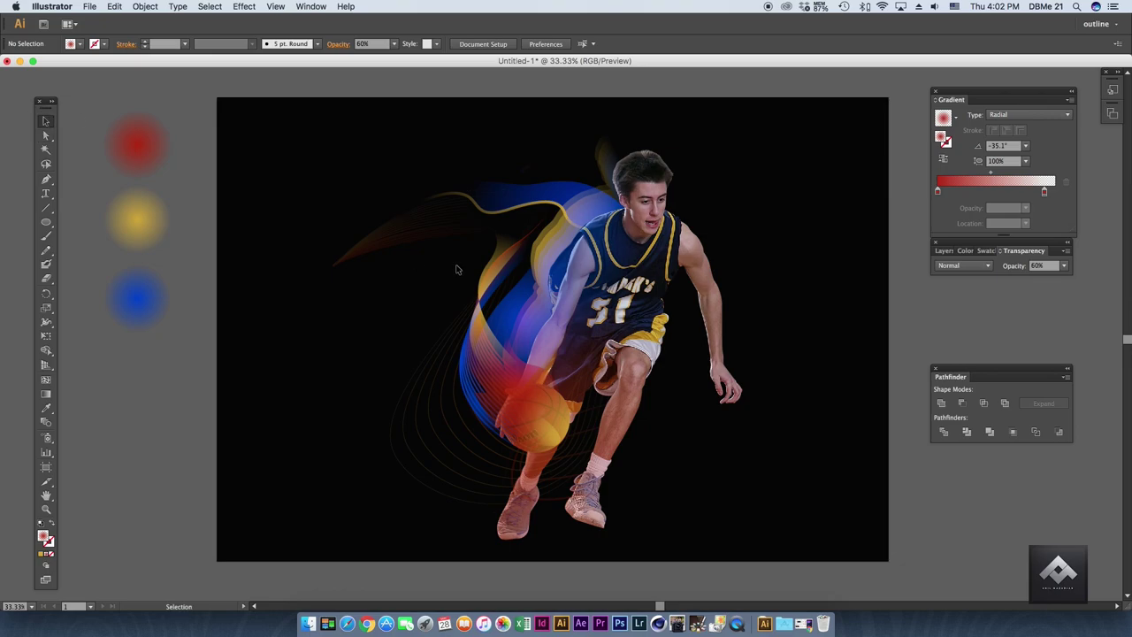
Switch the yellow silhouette echo to a linear gold gradient running diagonally across the player.
{"action": "left_click", "coordinate": [482, 266]}
{"action": "key", "text": "g"}
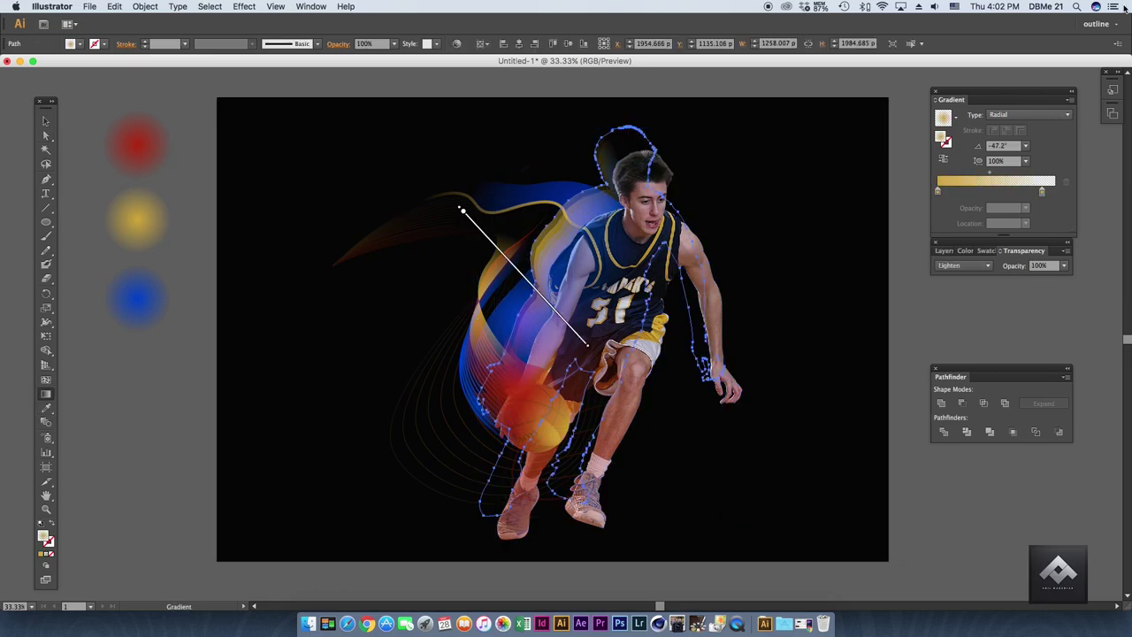
{"action": "left_click", "coordinate": [1026, 114]}
{"action": "left_click", "coordinate": [1000, 105]}
{"action": "left_click_drag", "start_coordinate": [426, 211], "coordinate": [662, 406]}
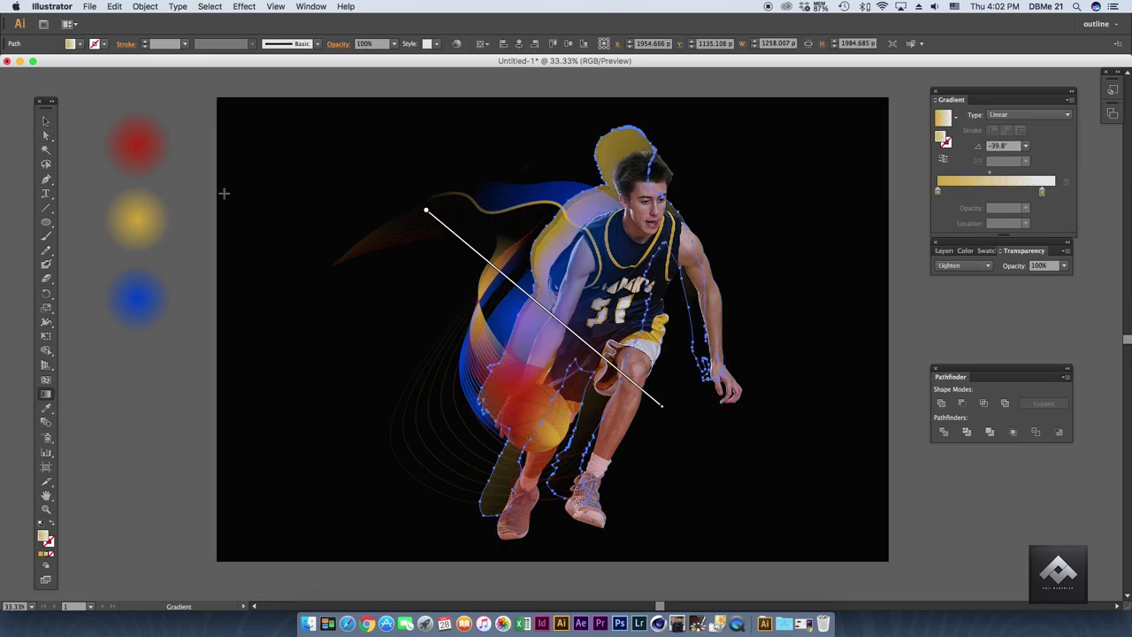
{"action": "key", "text": "v"}
{"action": "left_click", "coordinate": [103, 146]}
Click through the overlapping player paths and check the blue ribbon's gradient type.
{"action": "double_click", "coordinate": [623, 186]}
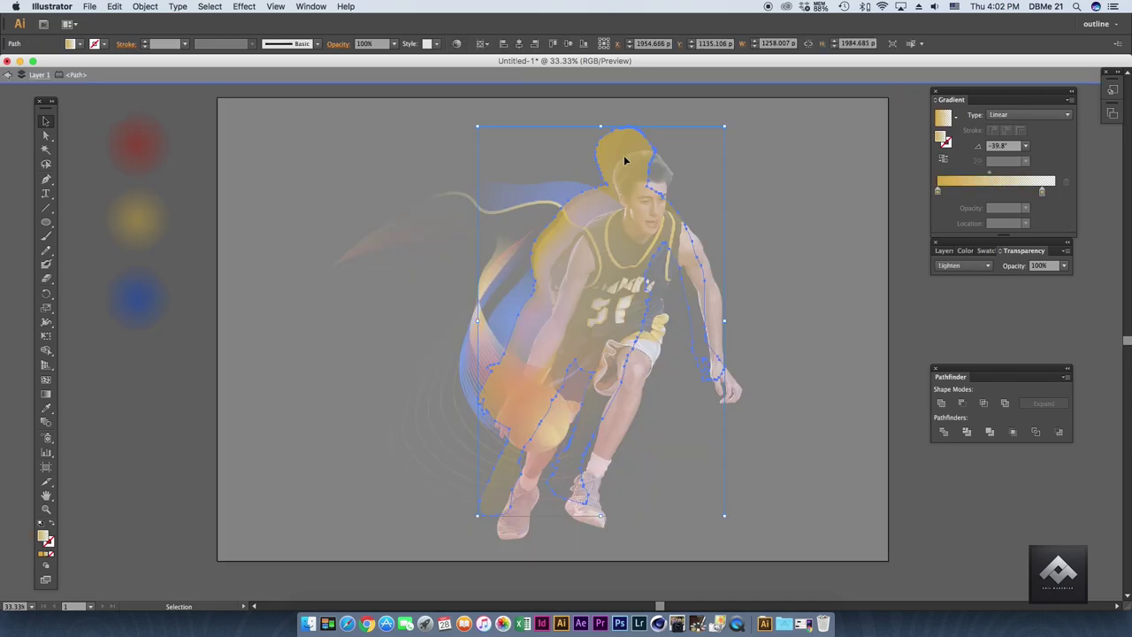
{"action": "key", "text": "Escape"}
{"action": "key", "text": "super+plus"}
{"action": "left_click", "coordinate": [609, 275]}
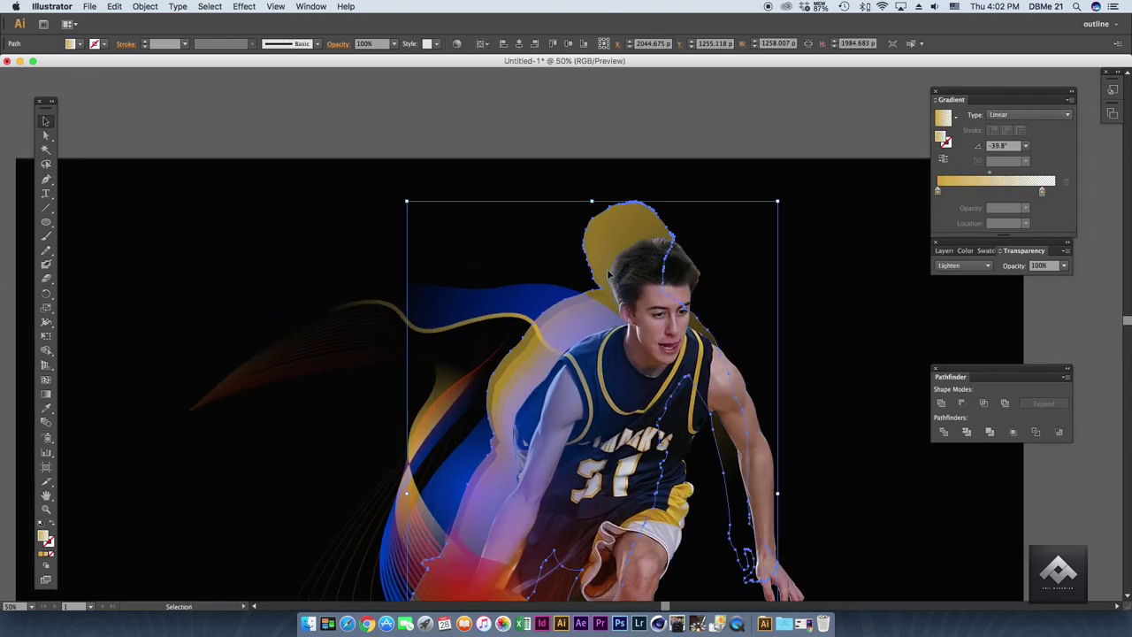
{"action": "left_click", "coordinate": [564, 316]}
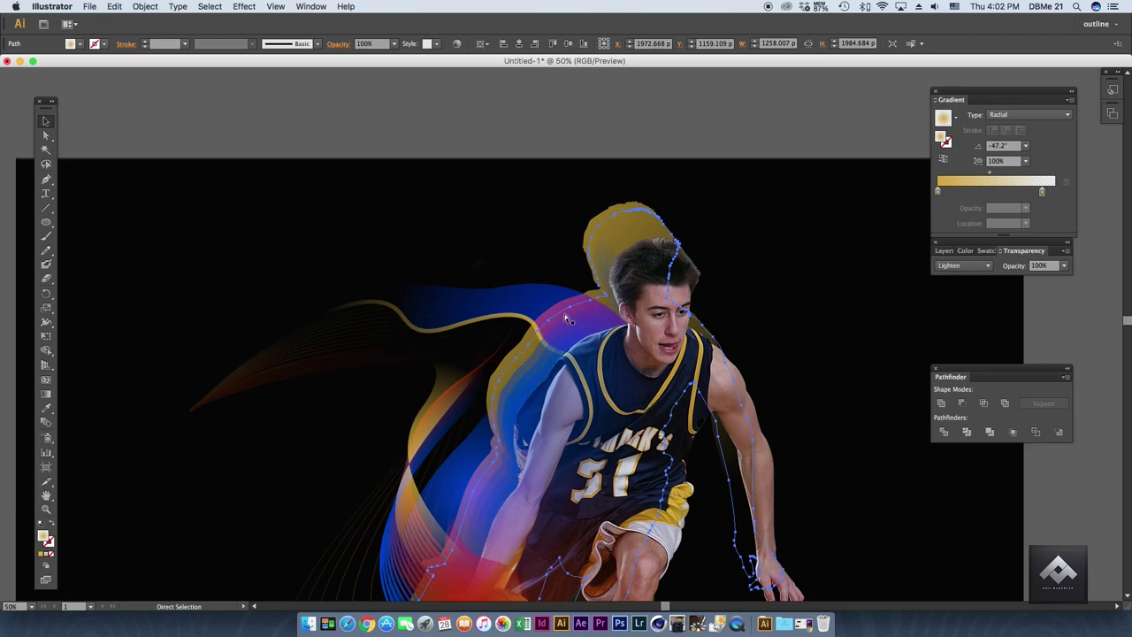
{"action": "left_click", "coordinate": [582, 316]}
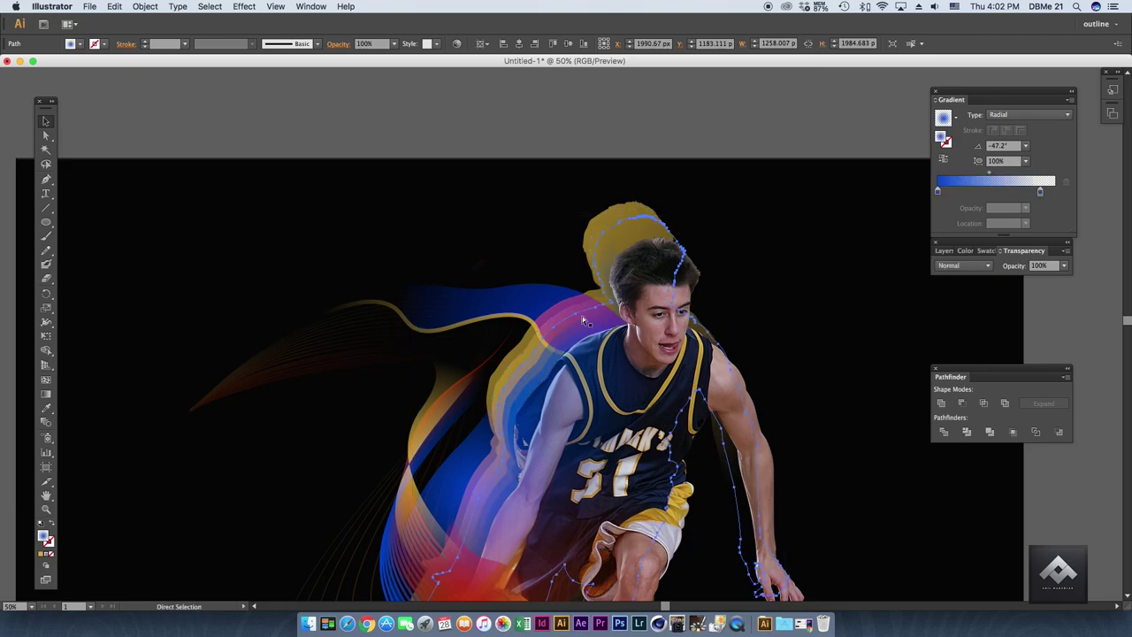
{"action": "left_click", "coordinate": [1039, 114]}
{"action": "left_click", "coordinate": [565, 330]}
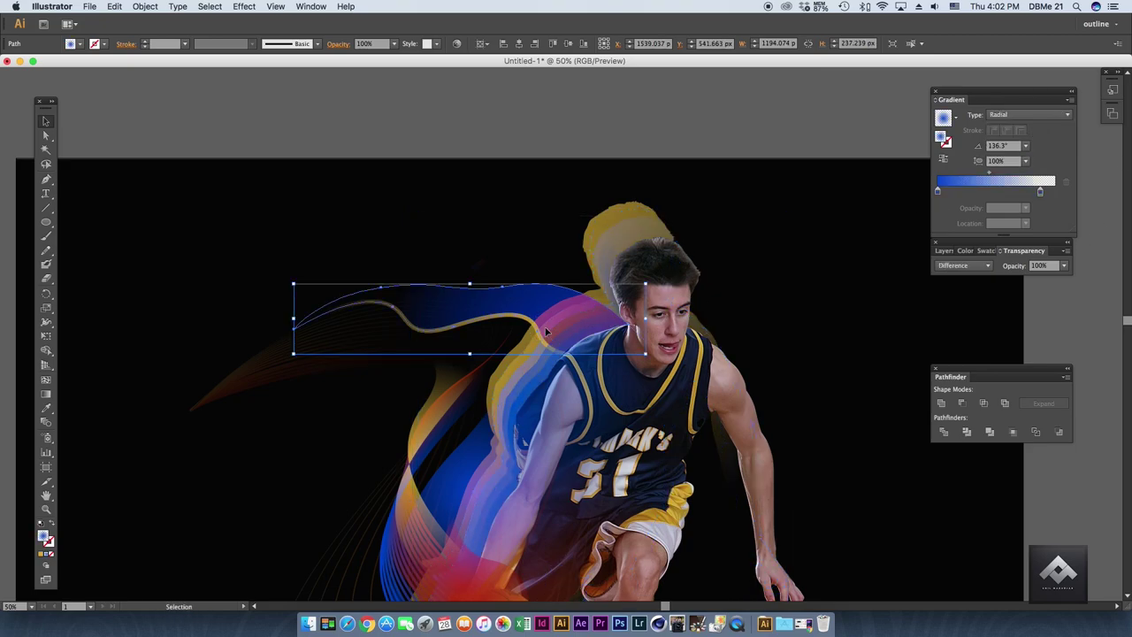
Nudge the yellow silhouette echo slightly down and right so it peeks out behind the player.
{"action": "left_click", "coordinate": [602, 301]}
{"action": "left_click", "coordinate": [531, 355]}
{"action": "left_click", "coordinate": [504, 380]}
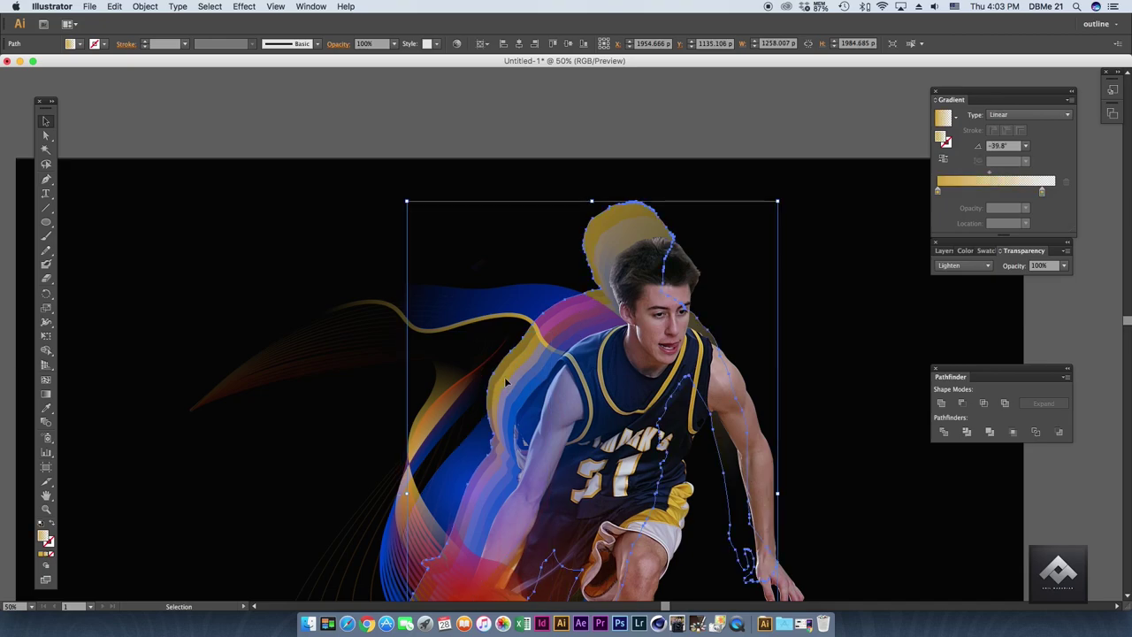
{"action": "left_click", "coordinate": [502, 382]}
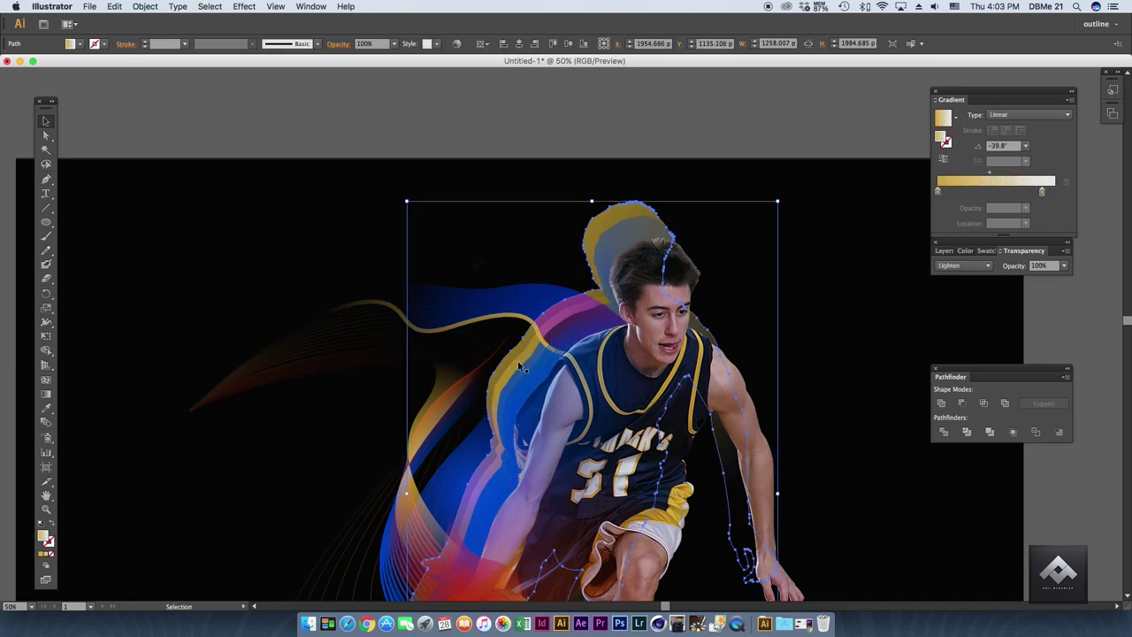
{"action": "left_click", "coordinate": [523, 363]}
{"action": "left_click_drag", "start_coordinate": [622, 217], "coordinate": [630, 228]}
{"action": "key", "text": "super+minus"}
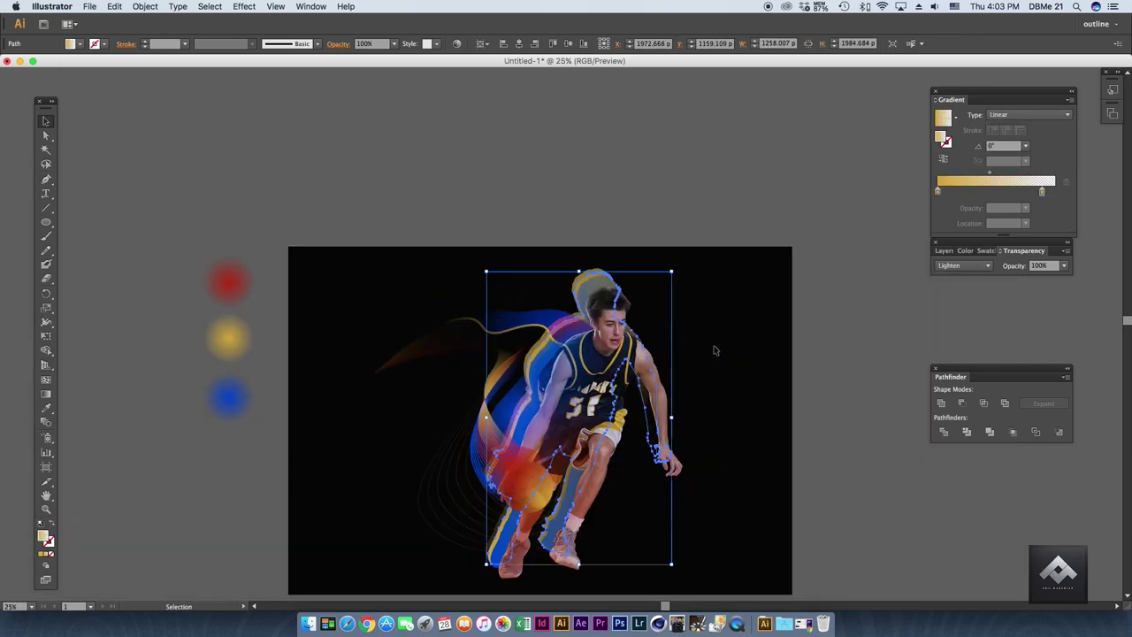
{"action": "left_click", "coordinate": [699, 310]}
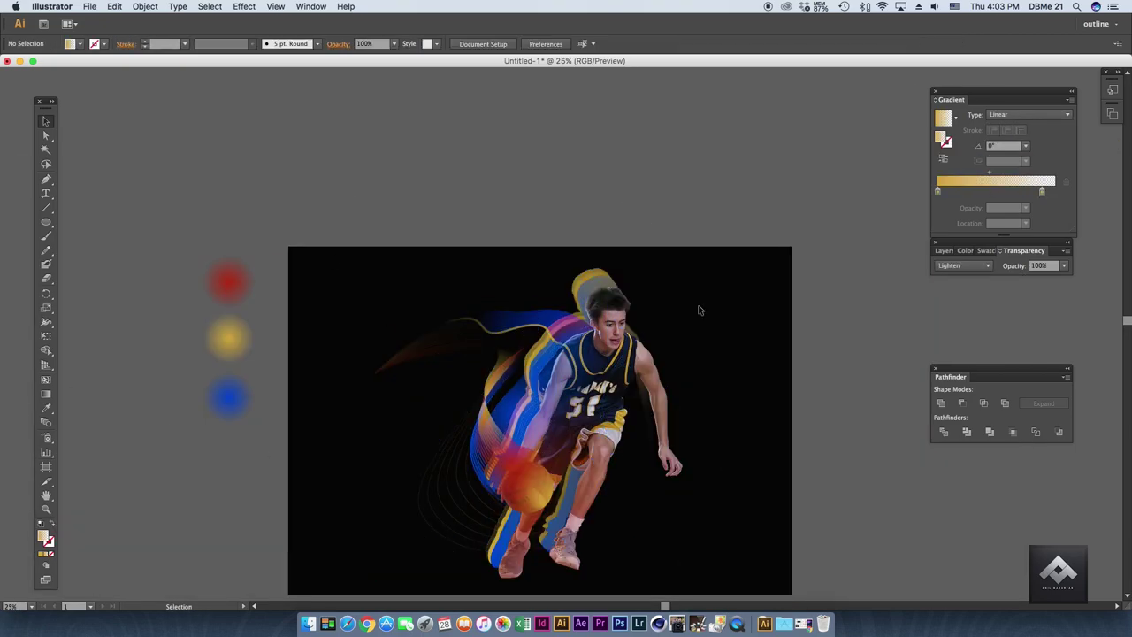
Select the player outline's anchor points and the blue ribbon echo to check their placement.
{"action": "key", "text": "super+plus"}
{"action": "left_click", "coordinate": [670, 405]}
{"action": "key", "text": "a"}
{"action": "left_click", "coordinate": [652, 253]}
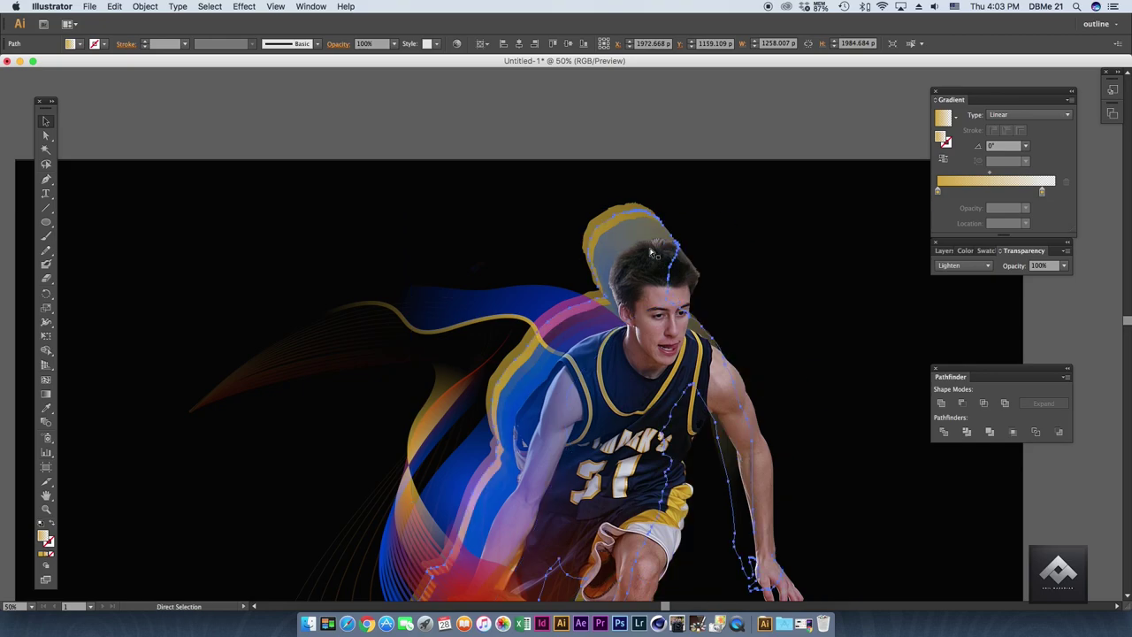
{"action": "key", "text": "v"}
{"action": "left_click", "coordinate": [618, 226]}
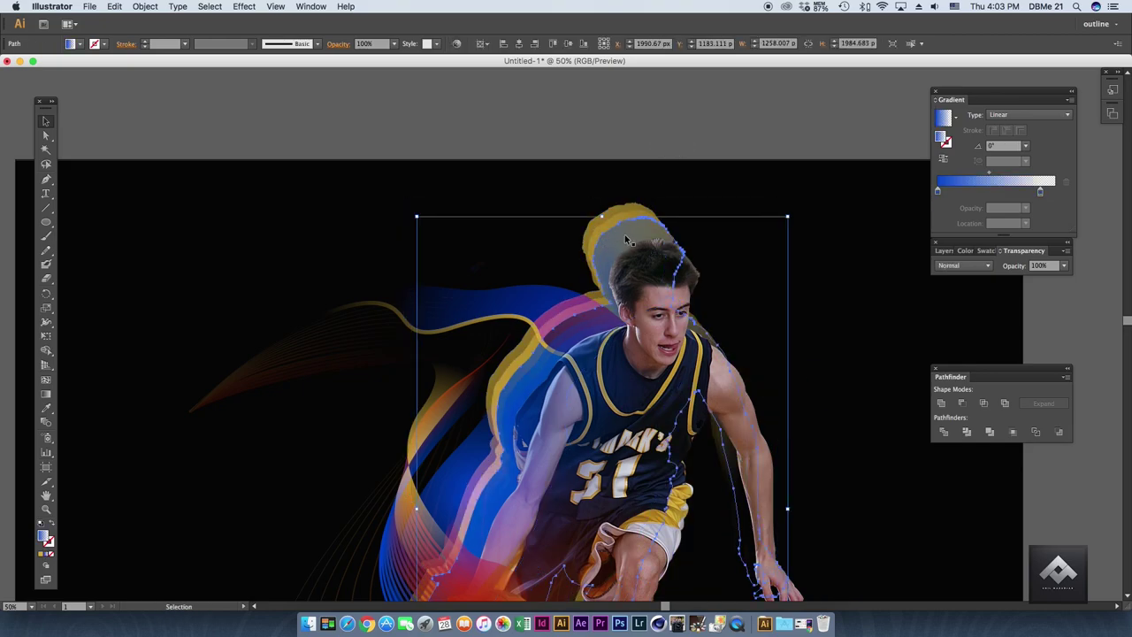
{"action": "left_click", "coordinate": [720, 265]}
{"action": "key", "text": "super+minus"}
{"action": "key", "text": "super+minus"}
{"action": "key", "text": "super+plus"}
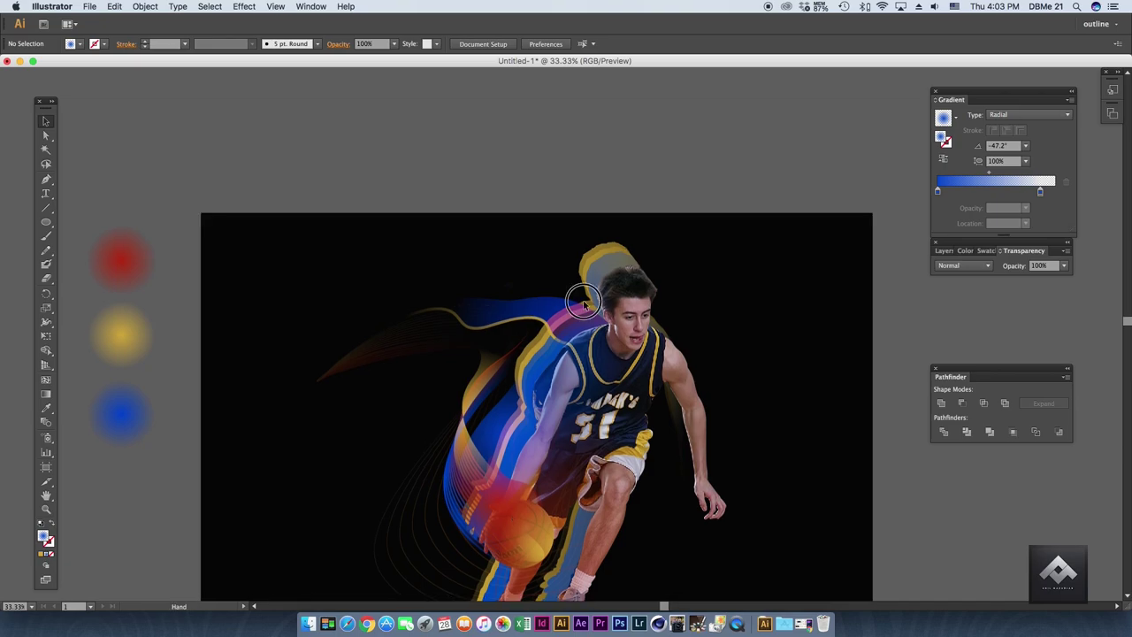
{"action": "key", "text": "super+plus"}
Apply the blue gradient to the lower-body paths and trial-move the blue echo, undoing it.
{"action": "left_click_drag", "start_coordinate": [177, 197], "coordinate": [555, 523]}
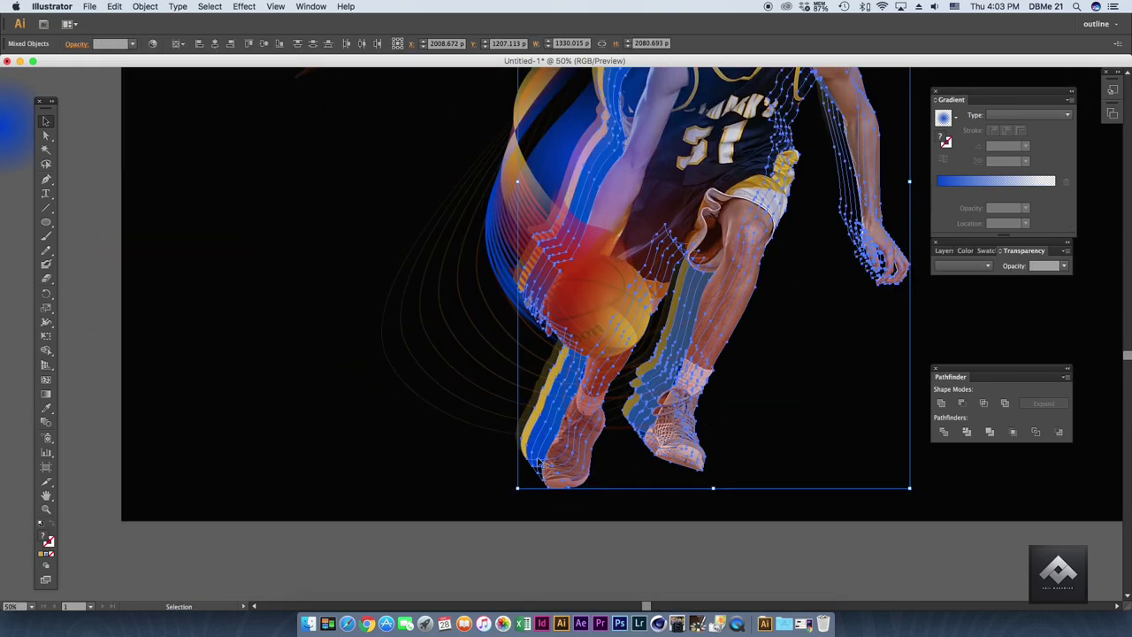
{"action": "left_click", "coordinate": [538, 462], "text": "shift"}
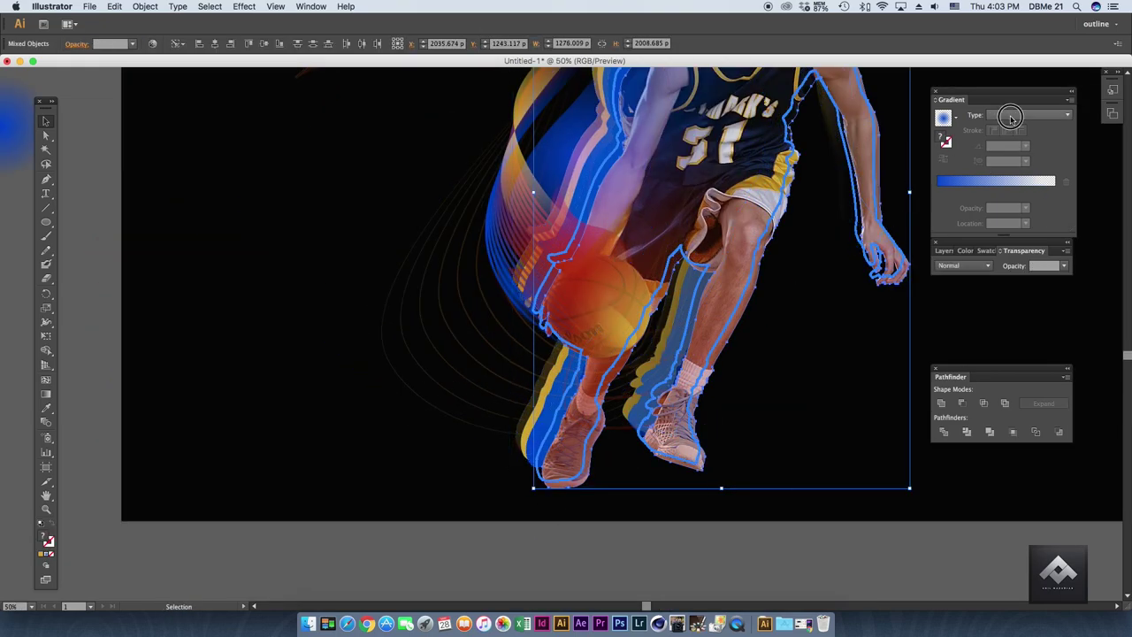
{"action": "left_click", "coordinate": [1010, 118]}
{"action": "left_click", "coordinate": [486, 417]}
{"action": "key", "text": "super+minus"}
{"action": "key", "text": "super+minus"}
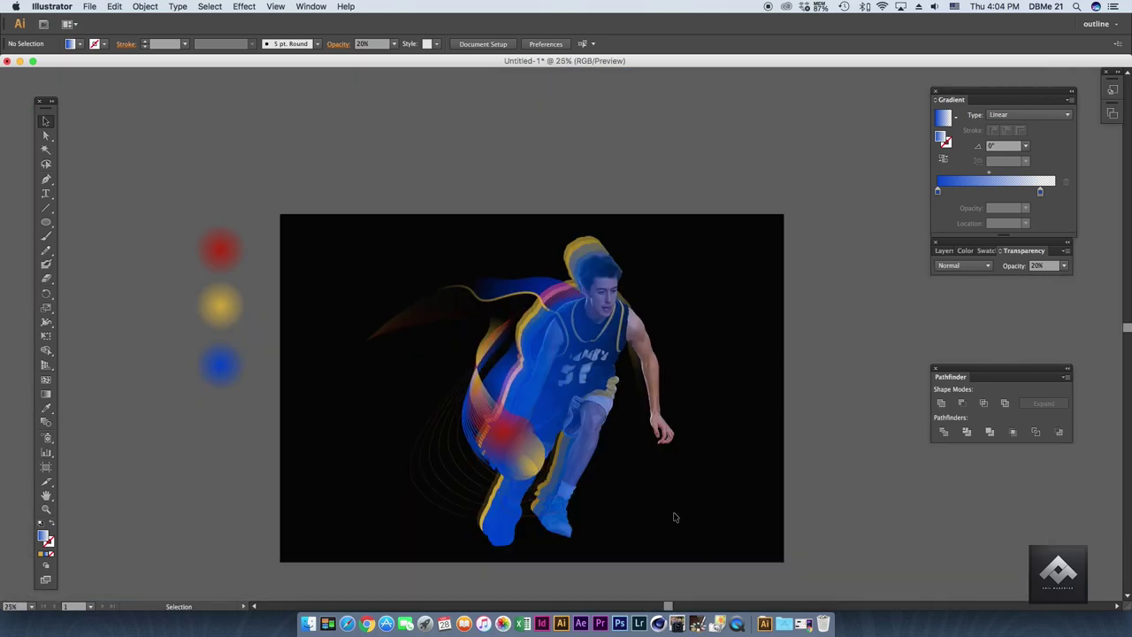
{"action": "left_click", "coordinate": [675, 516]}
{"action": "left_click", "coordinate": [516, 535], "text": "shift"}
{"action": "left_click", "coordinate": [455, 468]}
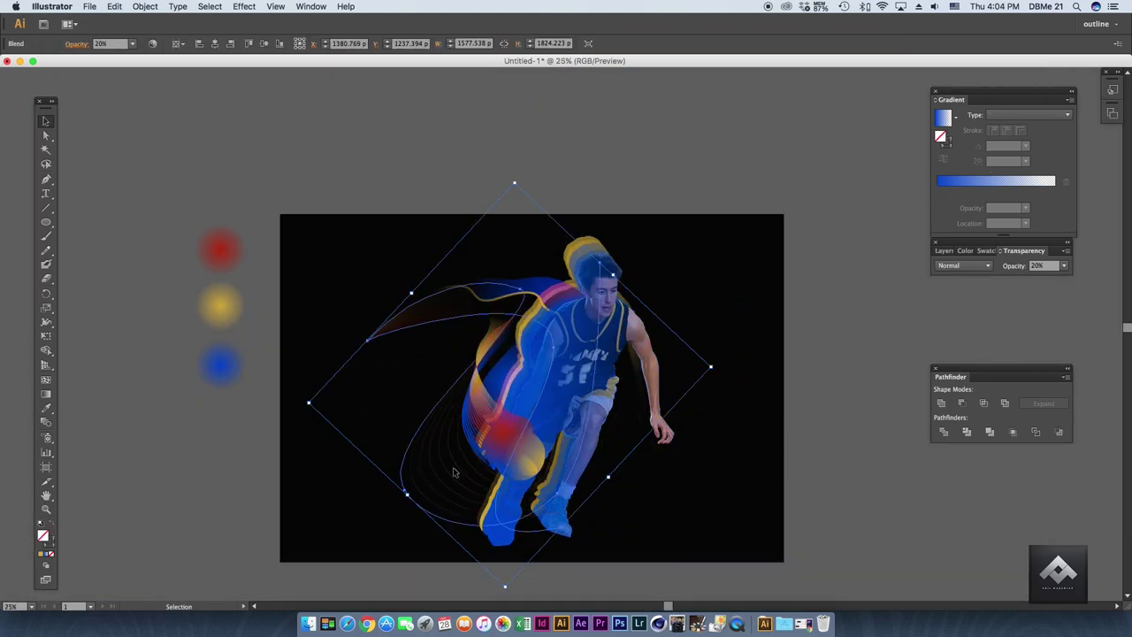
{"action": "left_click_drag", "start_coordinate": [493, 551], "coordinate": [573, 523]}
{"action": "key", "text": "super+z"}
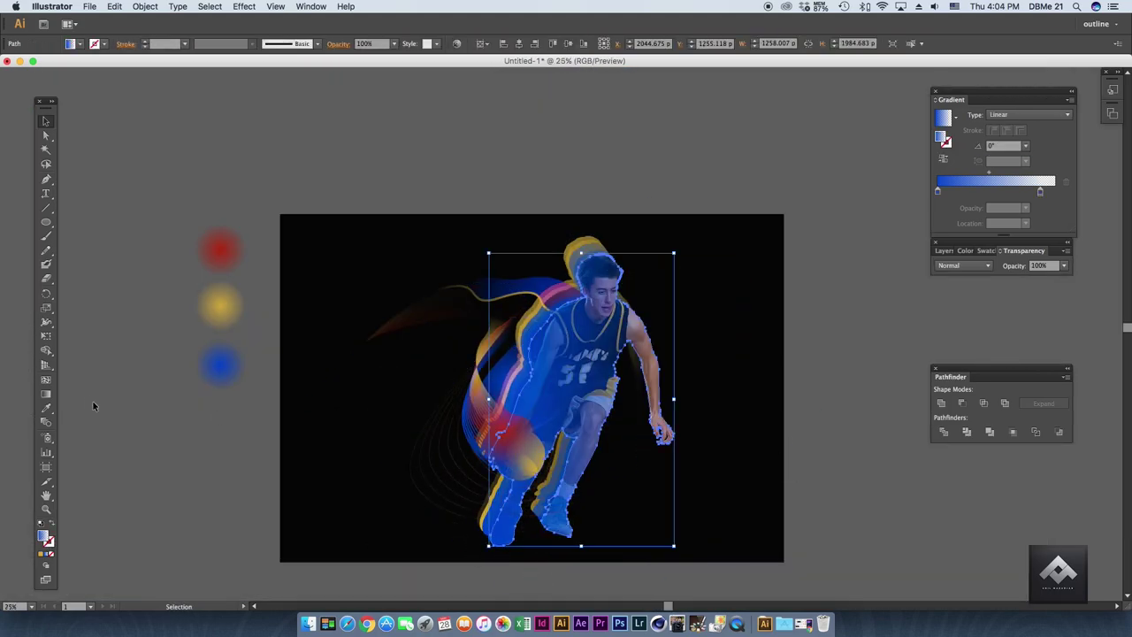
Angle the blue gradient across the figure and trial-move a stacked silhouette, undoing it.
{"action": "left_click", "coordinate": [46, 394]}
{"action": "left_click_drag", "start_coordinate": [476, 371], "coordinate": [546, 398]}
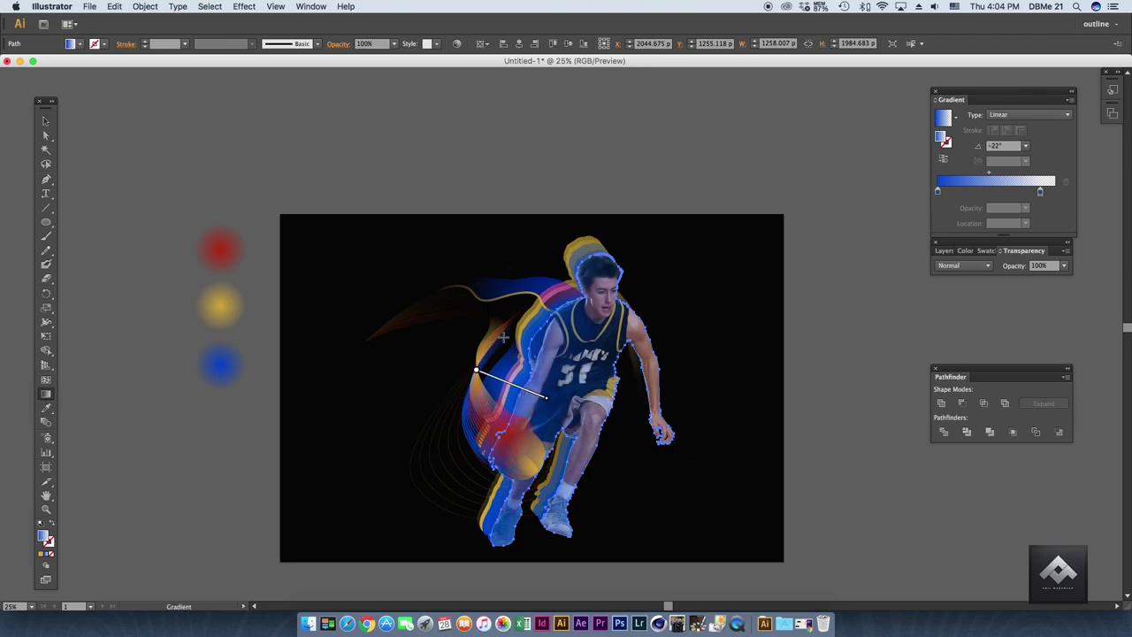
{"action": "key", "text": "v"}
{"action": "key", "text": "a"}
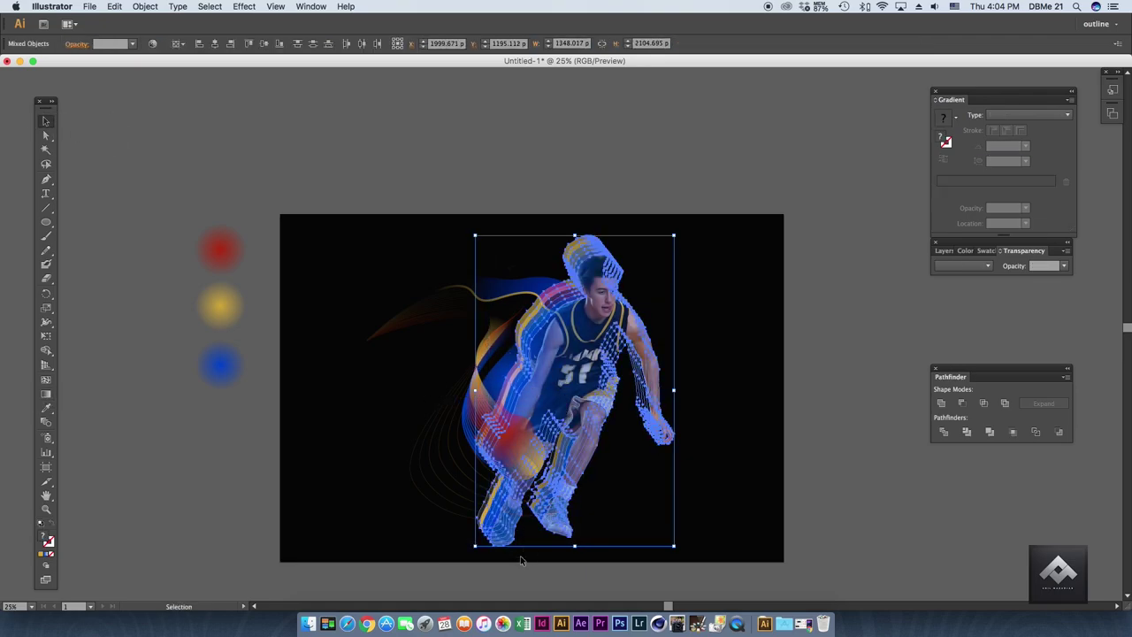
{"action": "left_click_drag", "start_coordinate": [447, 349], "coordinate": [521, 560]}
{"action": "left_click_drag", "start_coordinate": [670, 375], "coordinate": [713, 361]}
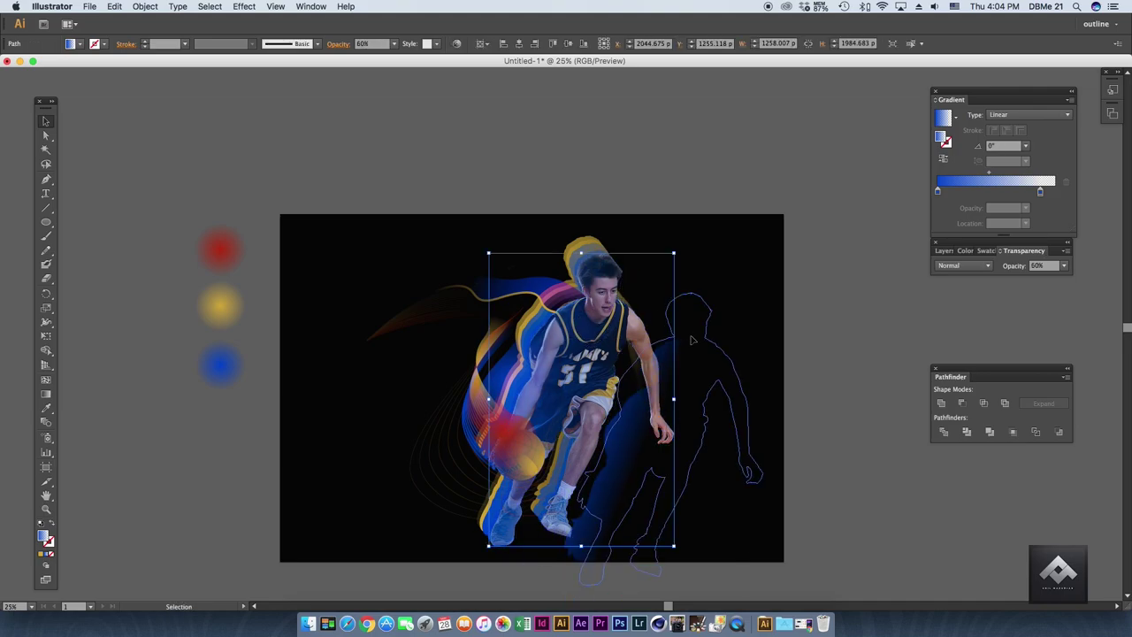
{"action": "key", "text": "ctrl+z"}
Sample the red ball gradient onto the silhouette, make it linear, and angle it about 159°.
{"action": "left_click", "coordinate": [46, 408]}
{"action": "left_click", "coordinate": [220, 250]}
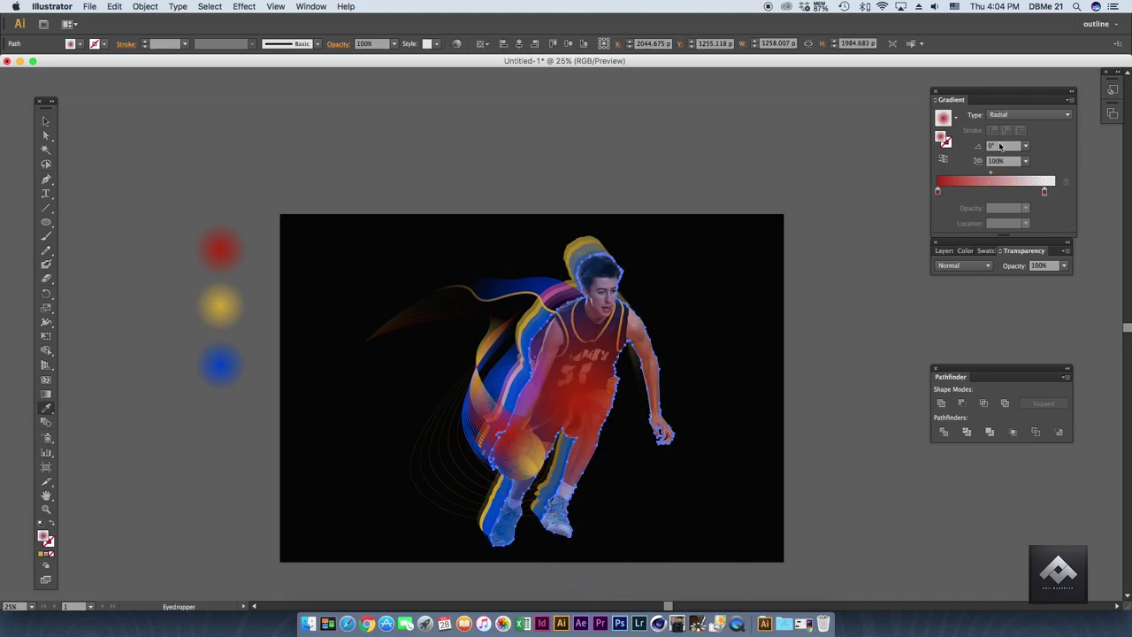
{"action": "left_click", "coordinate": [1018, 115]}
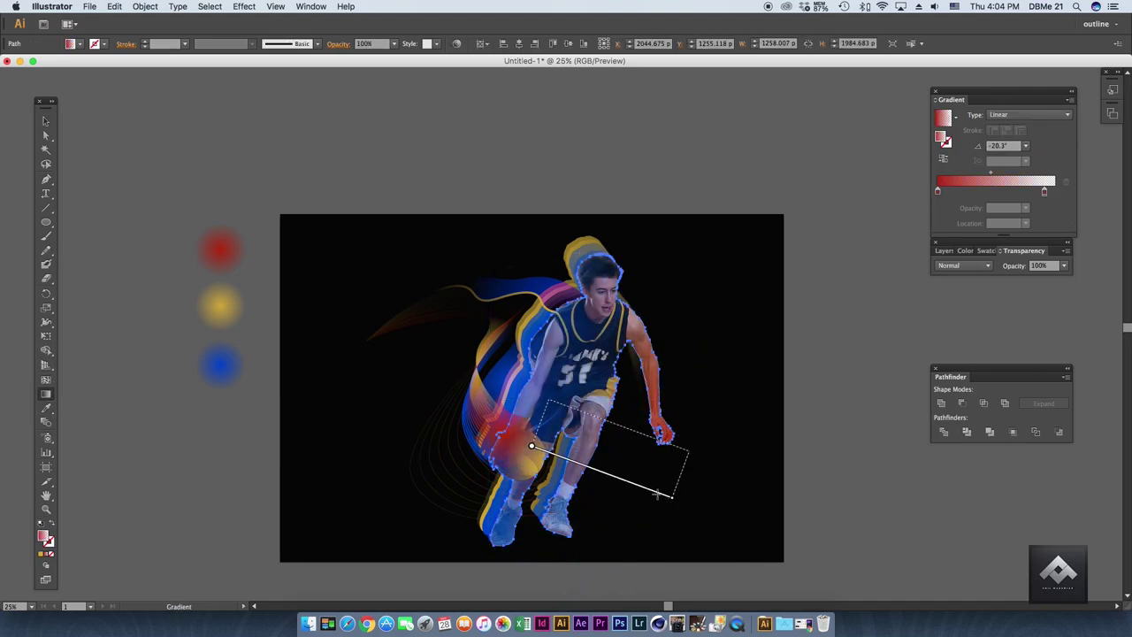
{"action": "left_click_drag", "start_coordinate": [632, 497], "coordinate": [523, 459]}
{"action": "key", "text": "v"}
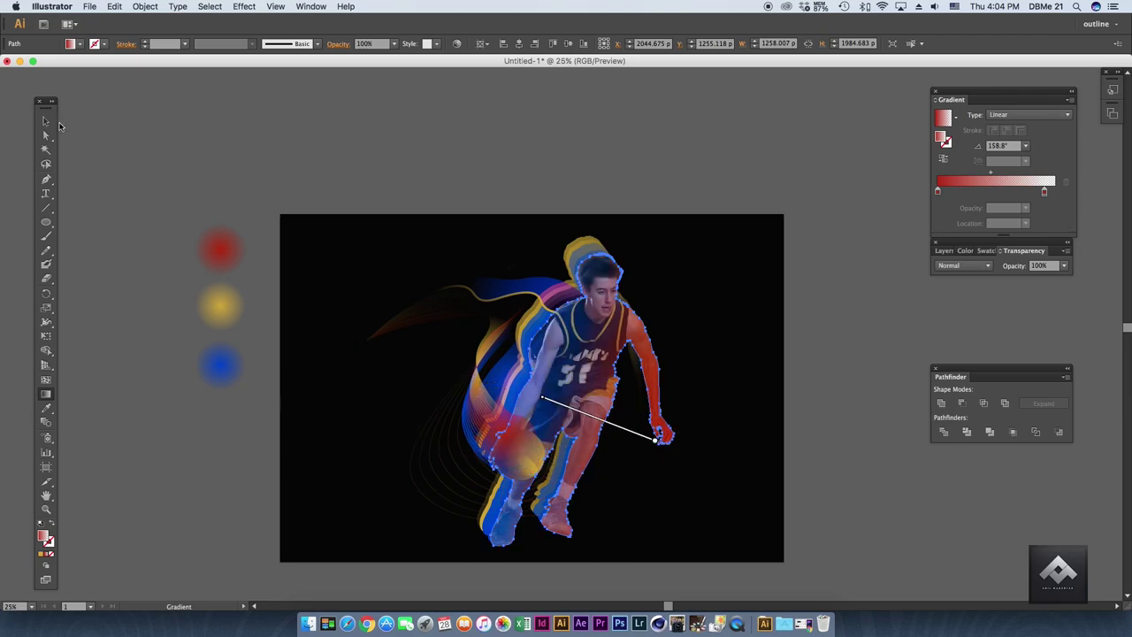
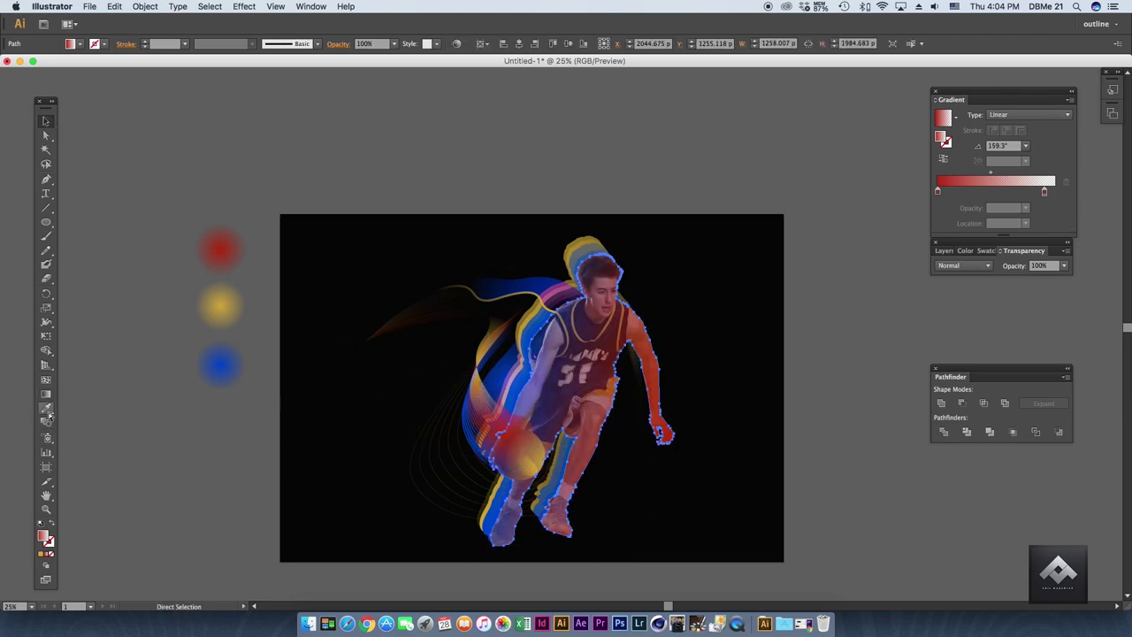
Set the player overlay's opacity to 50% and redraw its gradient across the body.
{"action": "key", "text": "v"}
{"action": "left_click", "coordinate": [394, 43]}
{"action": "left_click", "coordinate": [408, 100]}
{"action": "left_click", "coordinate": [394, 43]}
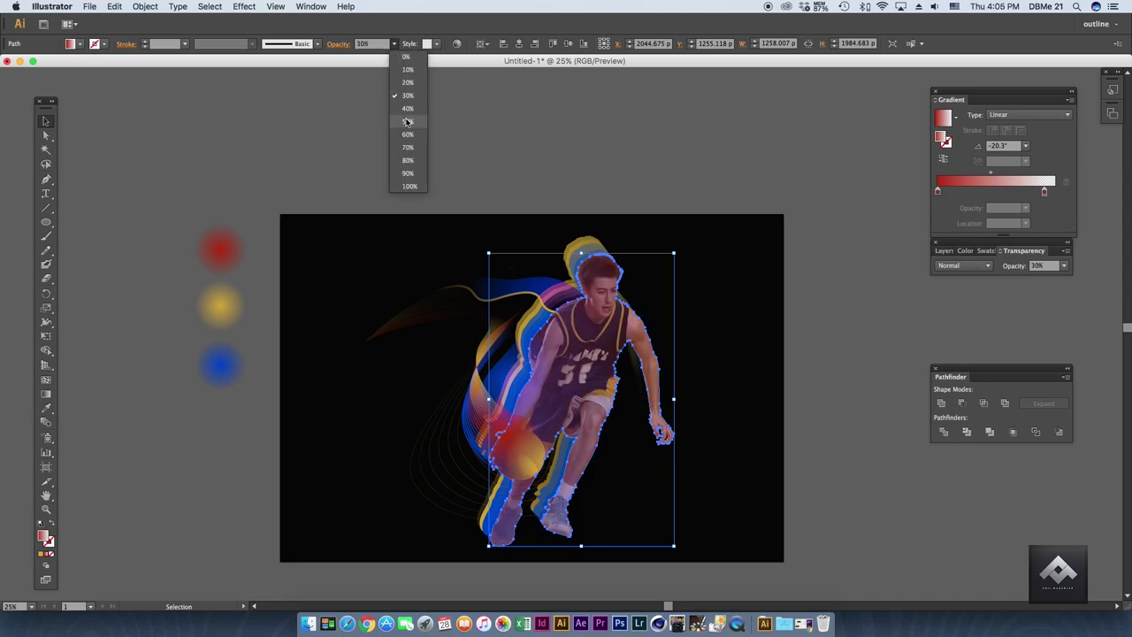
{"action": "left_click", "coordinate": [406, 118]}
{"action": "key", "text": "i"}
{"action": "left_click_drag", "start_coordinate": [511, 387], "coordinate": [658, 440]}
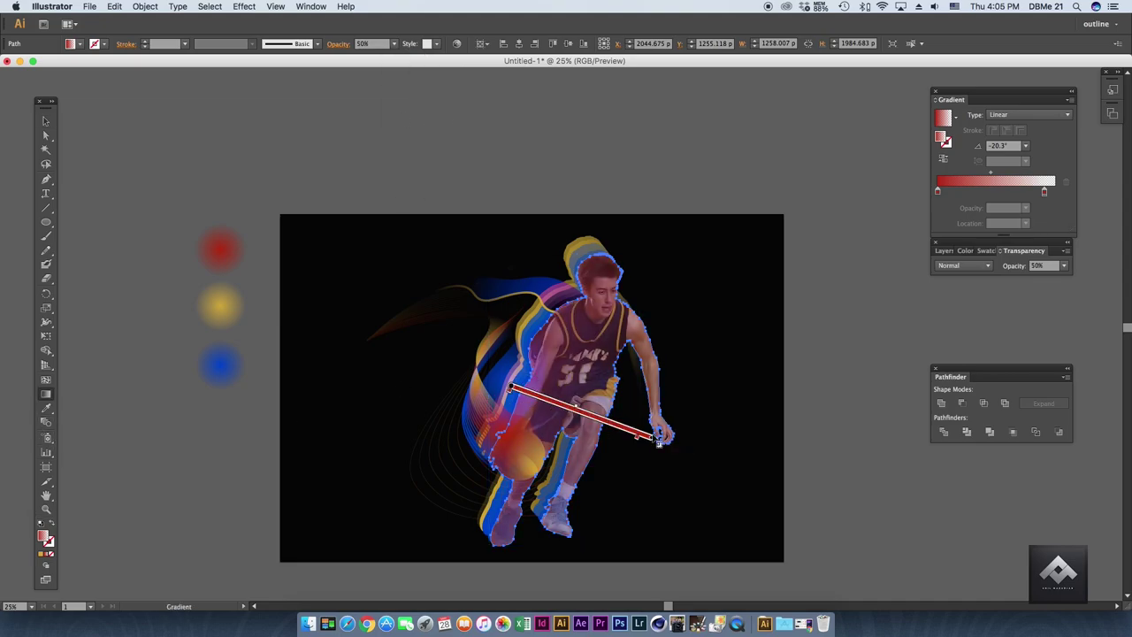
Give the overlay a white-to-blue gradient at 60% opacity, angled about -14.8°.
{"action": "key", "text": "v"}
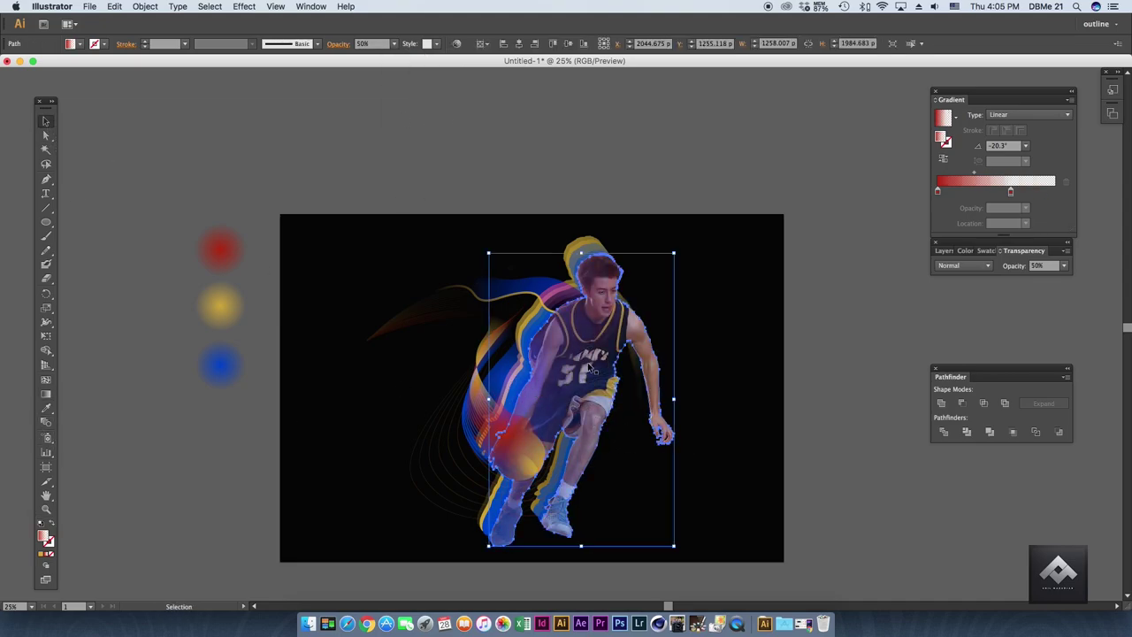
{"action": "left_click", "coordinate": [46, 396]}
{"action": "left_click_drag", "start_coordinate": [681, 397], "coordinate": [543, 397]}
{"action": "left_click", "coordinate": [46, 121]}
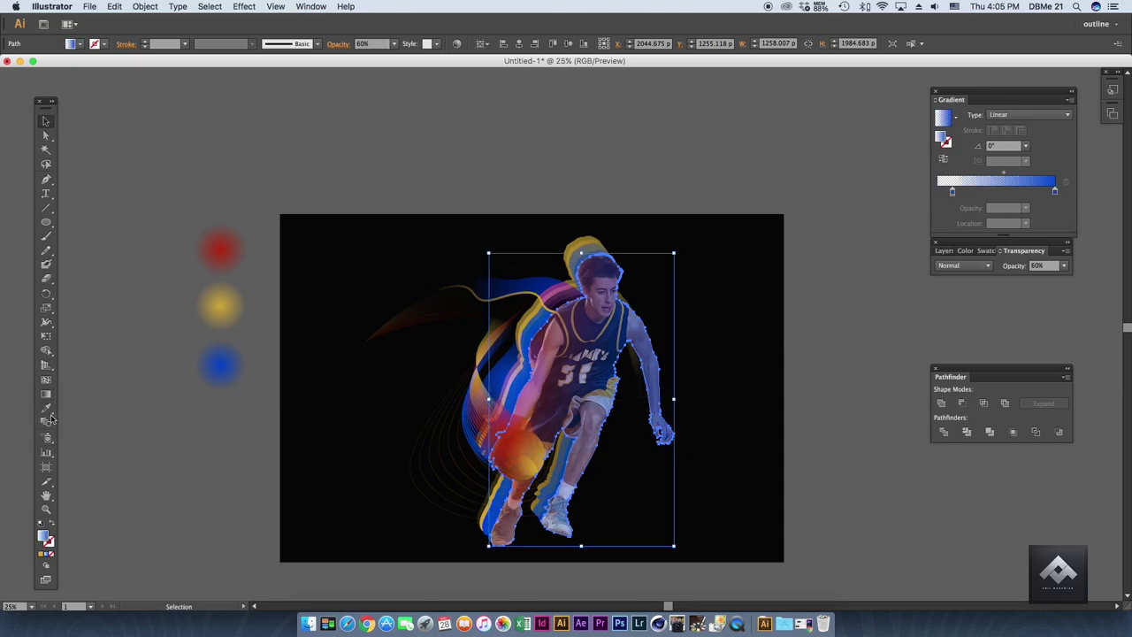
{"action": "left_click", "coordinate": [46, 395]}
{"action": "left_click_drag", "start_coordinate": [561, 436], "coordinate": [707, 500]}
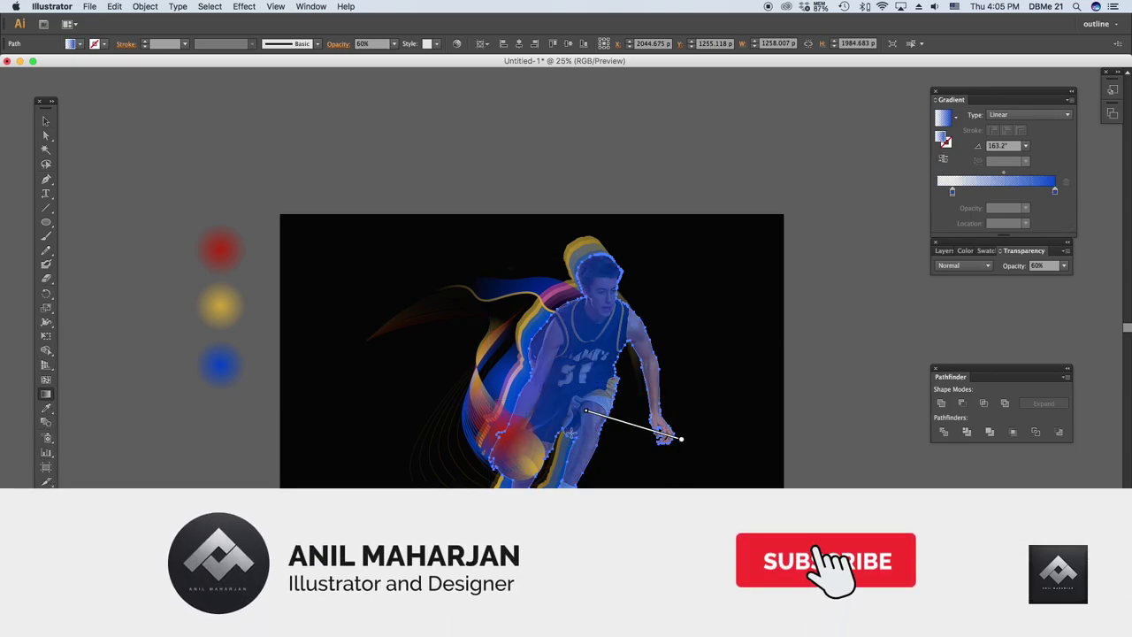
{"action": "left_click_drag", "start_coordinate": [533, 393], "coordinate": [741, 448]}
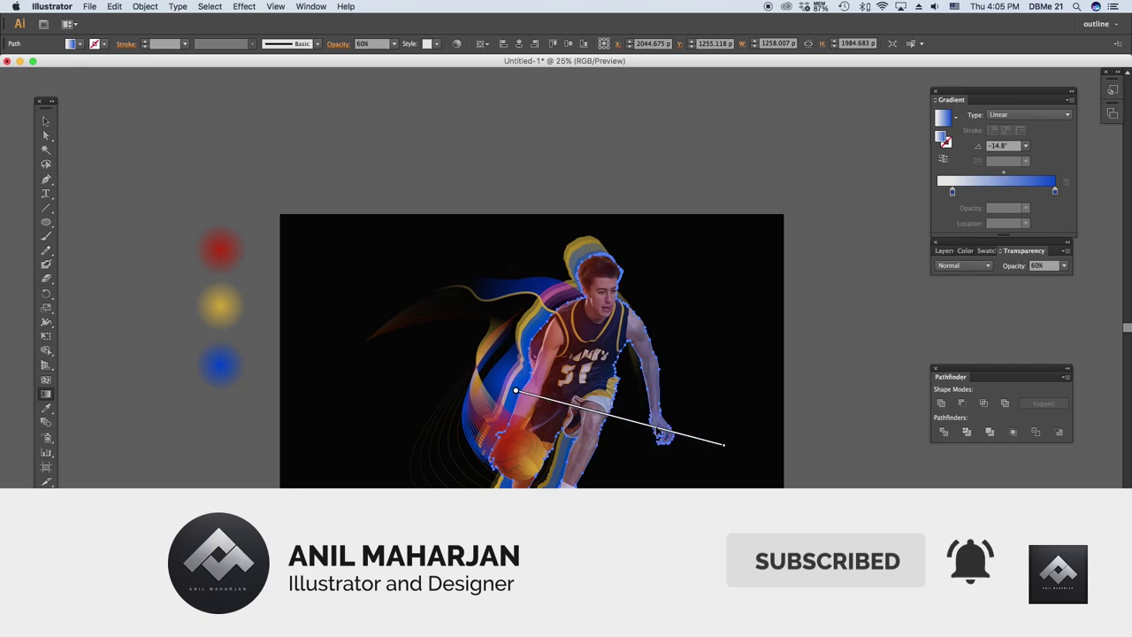
{"action": "left_click", "coordinate": [45, 121]}
{"action": "left_click", "coordinate": [180, 123]}
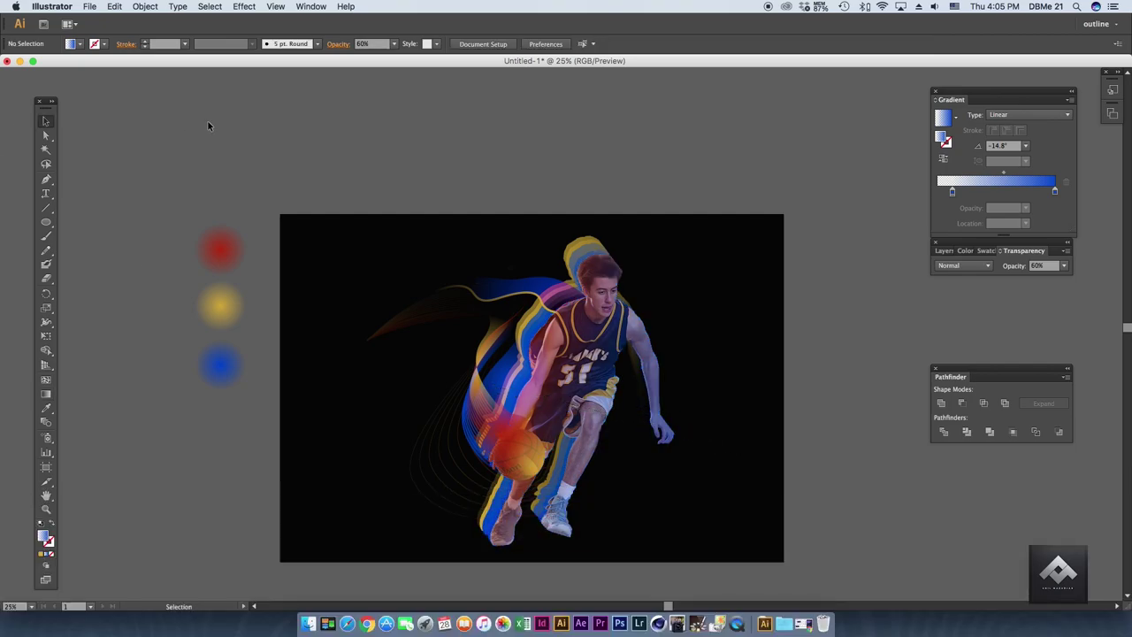
Stretch the yellow swoosh into a tall curve and move it left of the player.
{"action": "key", "text": "super+equal"}
{"action": "left_click", "coordinate": [461, 427]}
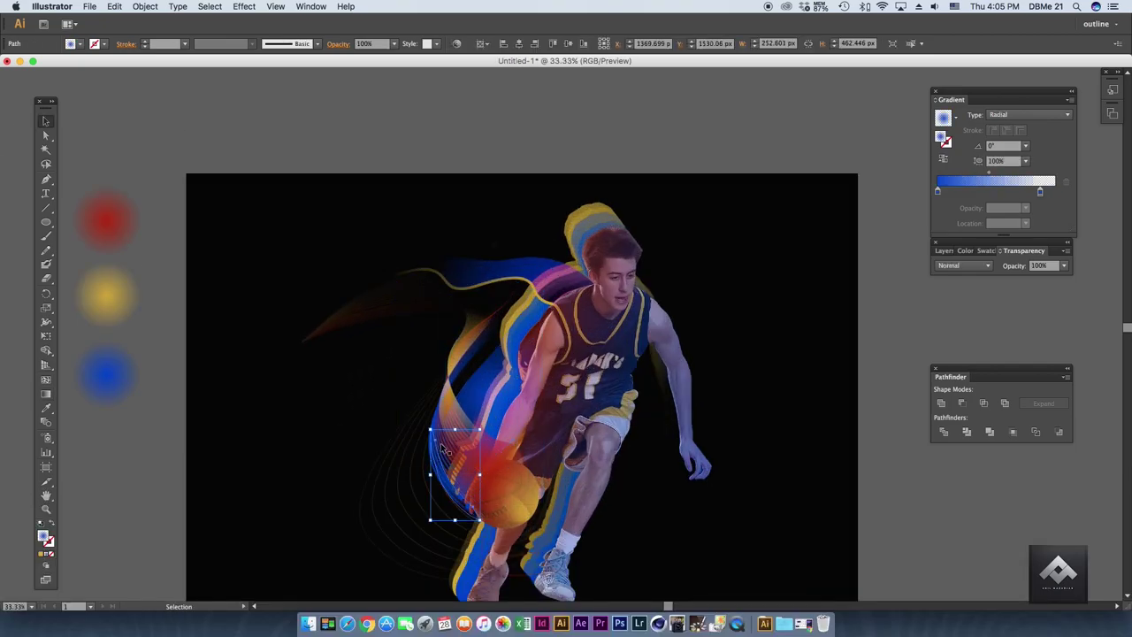
{"action": "left_click", "coordinate": [451, 453]}
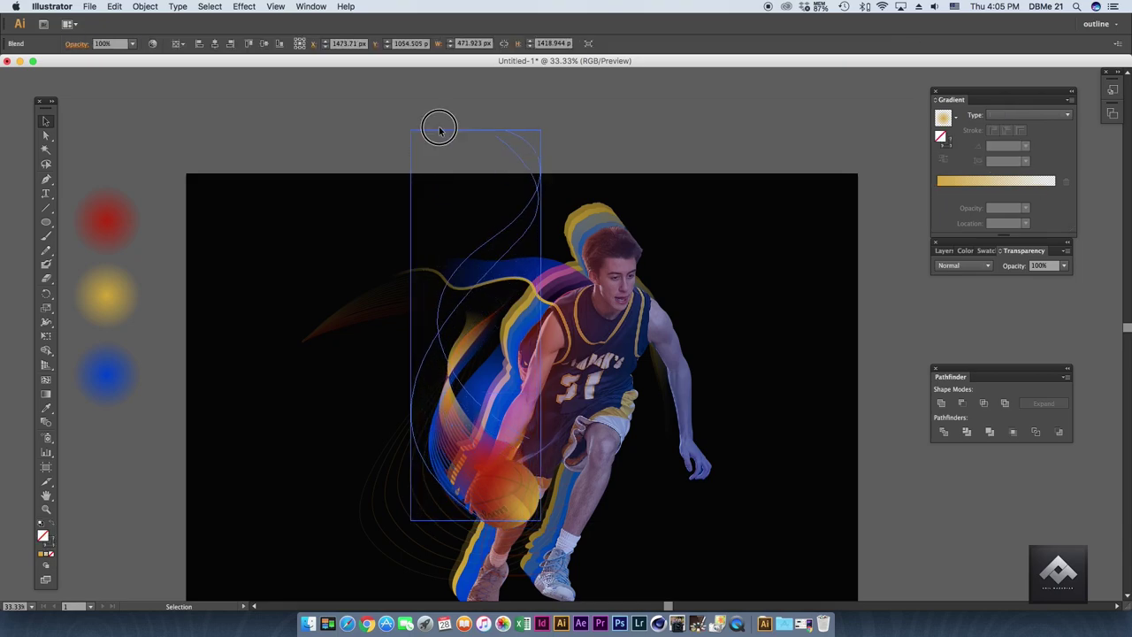
{"action": "left_click_drag", "start_coordinate": [453, 453], "coordinate": [437, 127]}
{"action": "left_click", "coordinate": [663, 152]}
{"action": "scroll", "coordinate": [664, 152], "scroll_direction": "down", "scroll_amount": 2}
{"action": "mouse_move", "coordinate": [476, 296]}
{"action": "left_mouse_down"}
{"action": "mouse_move", "coordinate": [342, 345]}
{"action": "mouse_move", "coordinate": [260, 398]}
{"action": "left_mouse_up"}
Select the blue bands, hair and arm outlines around the player and group them.
{"action": "left_click", "coordinate": [575, 354]}
{"action": "key", "text": "super+equal"}
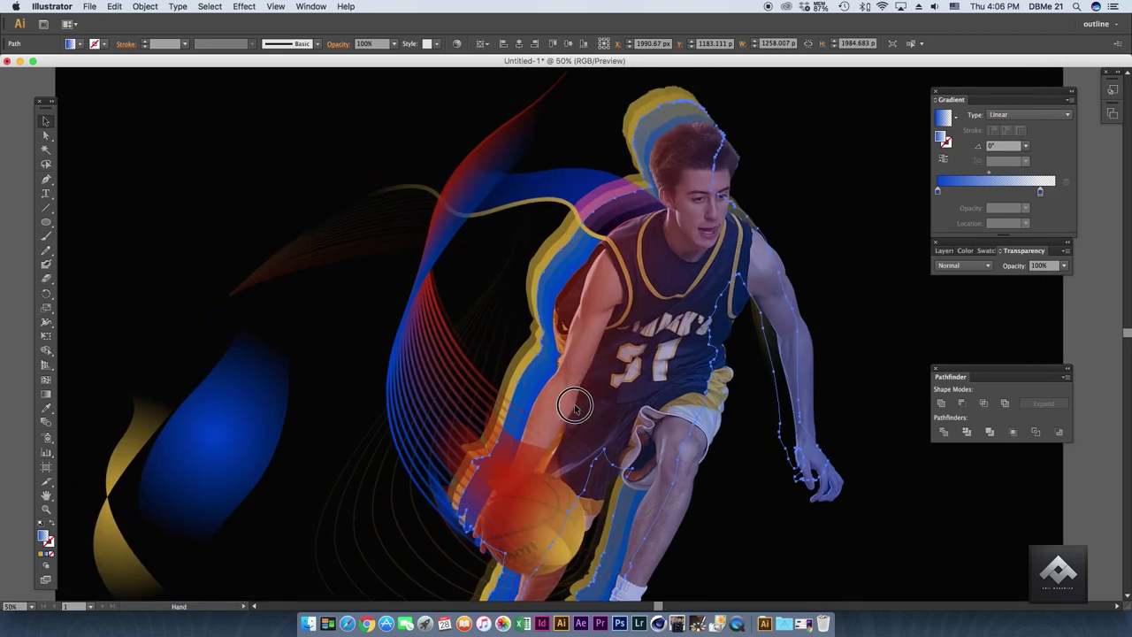
{"action": "key", "text": "super+equal"}
{"action": "left_click", "coordinate": [559, 324]}
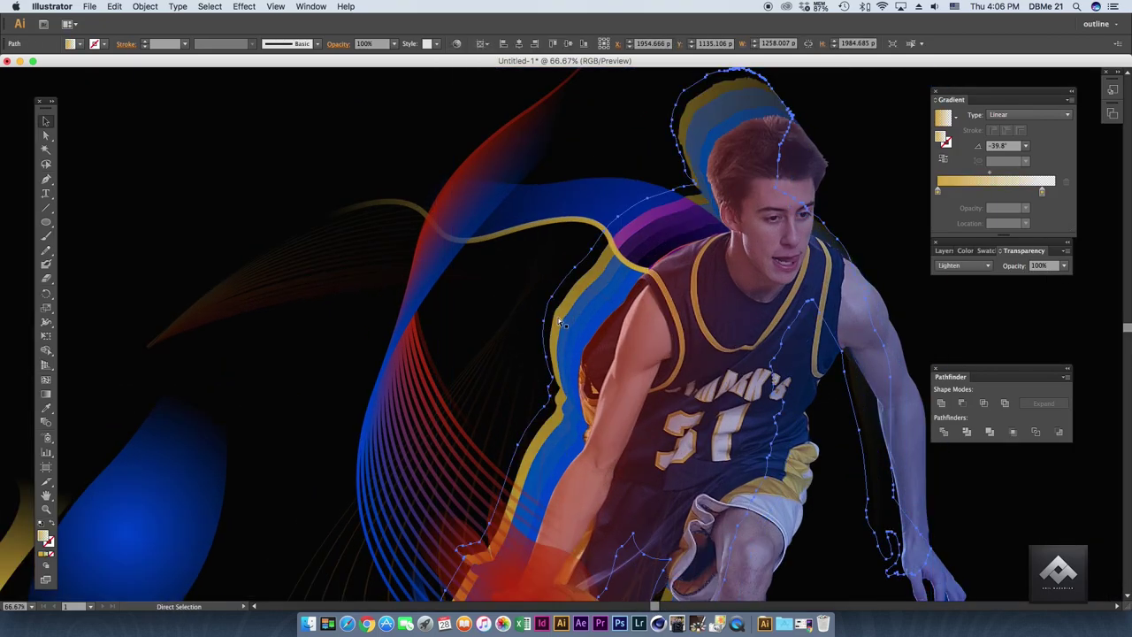
{"action": "key", "text": "v"}
{"action": "left_click", "coordinate": [570, 329]}
{"action": "double_click", "coordinate": [583, 329]}
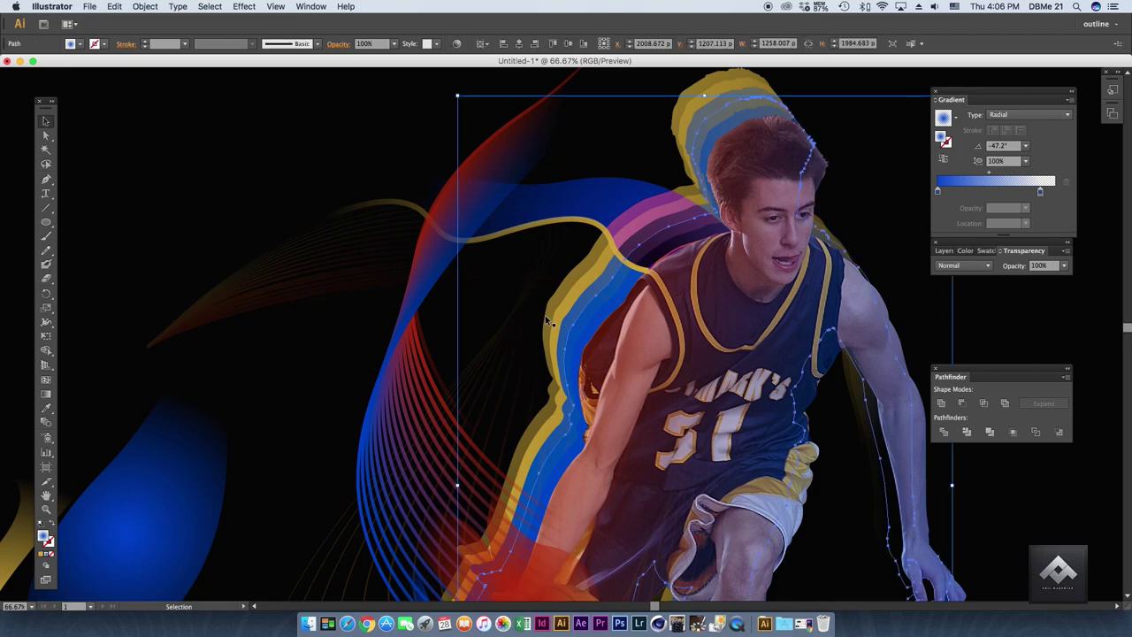
{"action": "left_click", "coordinate": [545, 320], "text": "shift"}
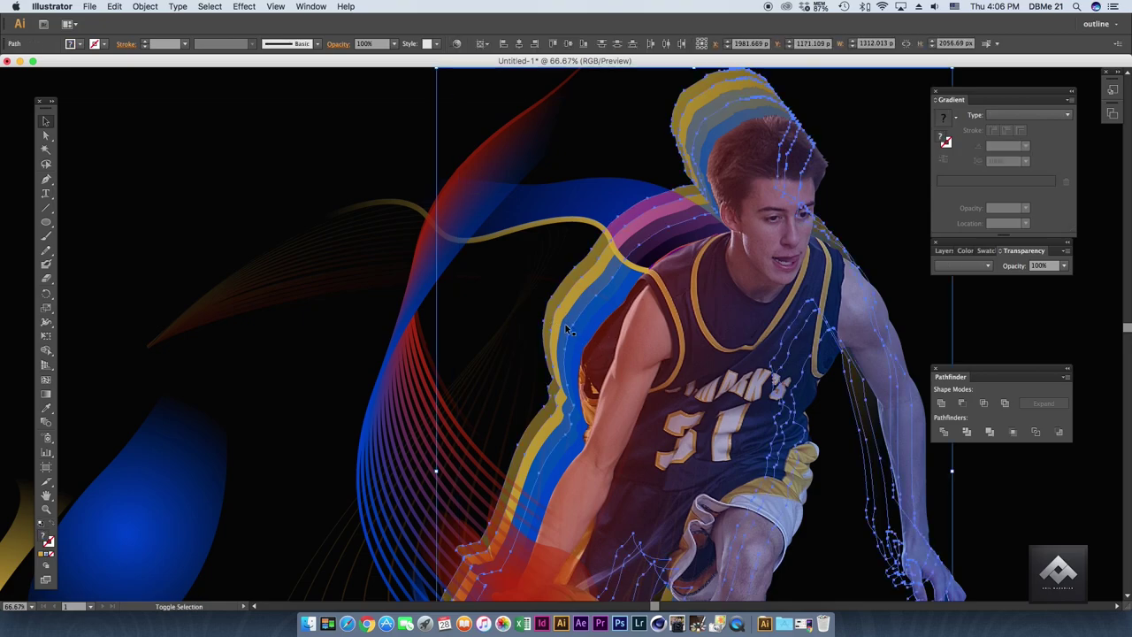
{"action": "left_click", "coordinate": [567, 331], "text": "shift"}
{"action": "key", "text": "super+g"}
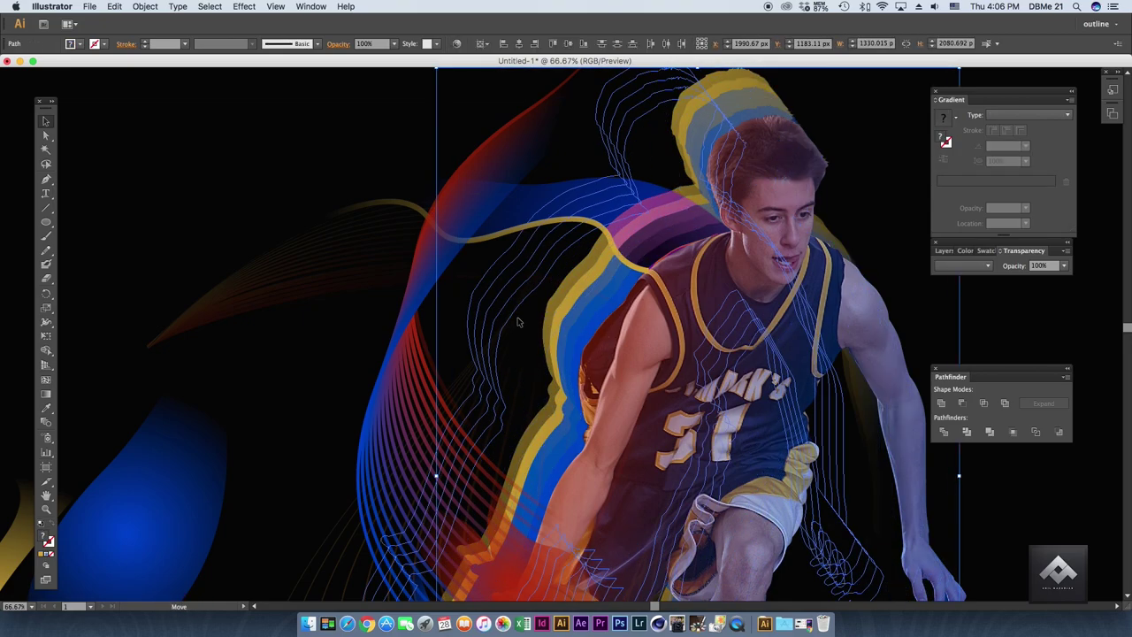
Fill the grouped outline paths with a blue radial gradient.
{"action": "left_click", "coordinate": [587, 334]}
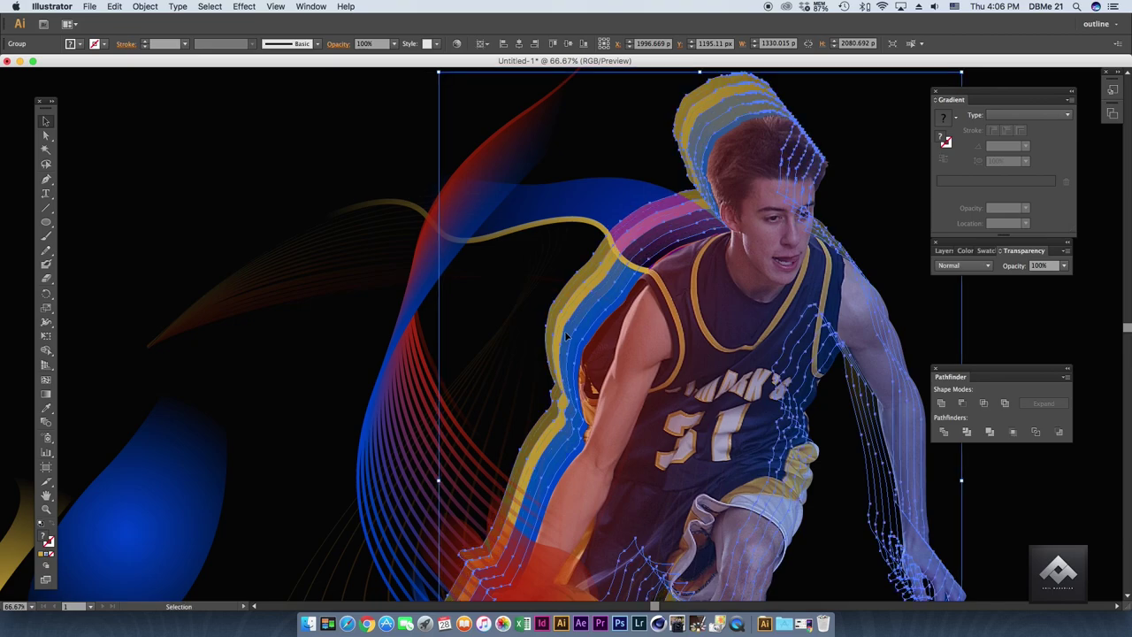
{"action": "key", "text": "period"}
{"action": "left_click", "coordinate": [274, 318]}
{"action": "key", "text": "super+minus"}
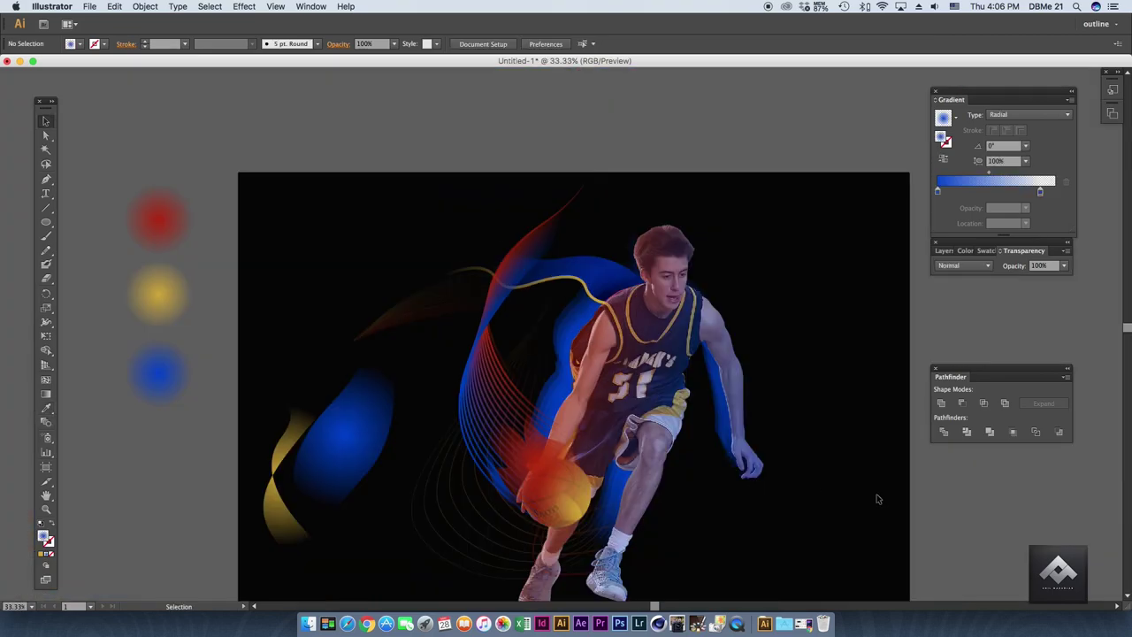
{"action": "key", "text": "super+minus"}
{"action": "key", "text": "super+plus"}
{"action": "key", "text": "super+plus"}
{"action": "key", "text": "a"}
Recolour the player's outline glow with blue and red radial gradients using the Eyedropper.
{"action": "left_click", "coordinate": [548, 427]}
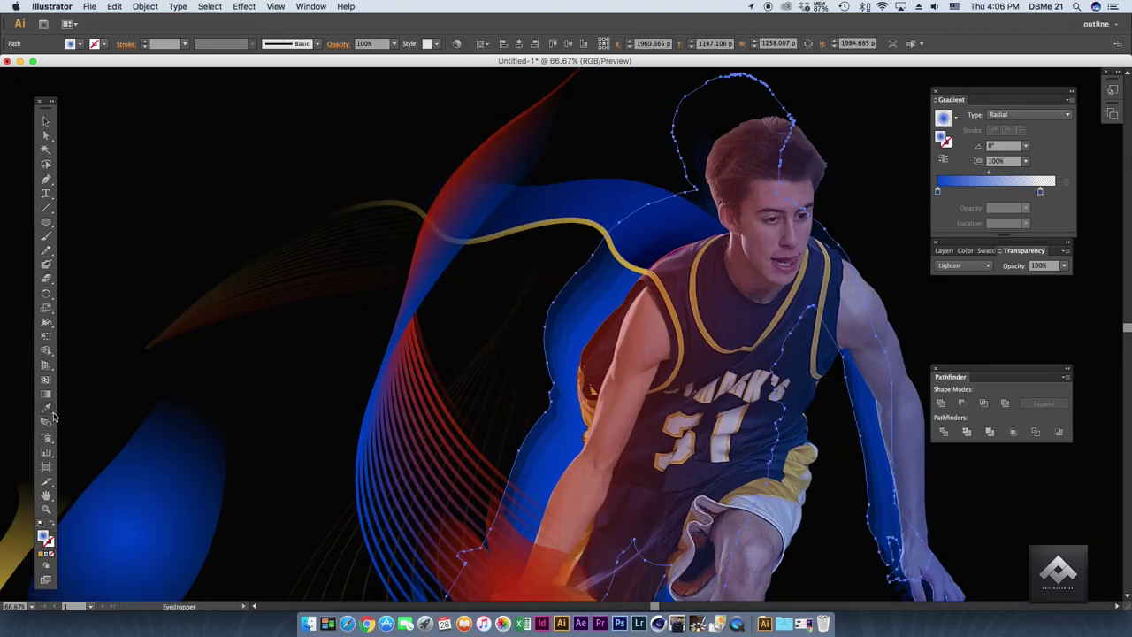
{"action": "key", "text": "i"}
{"action": "left_click", "coordinate": [18, 544]}
{"action": "left_click", "coordinate": [606, 390]}
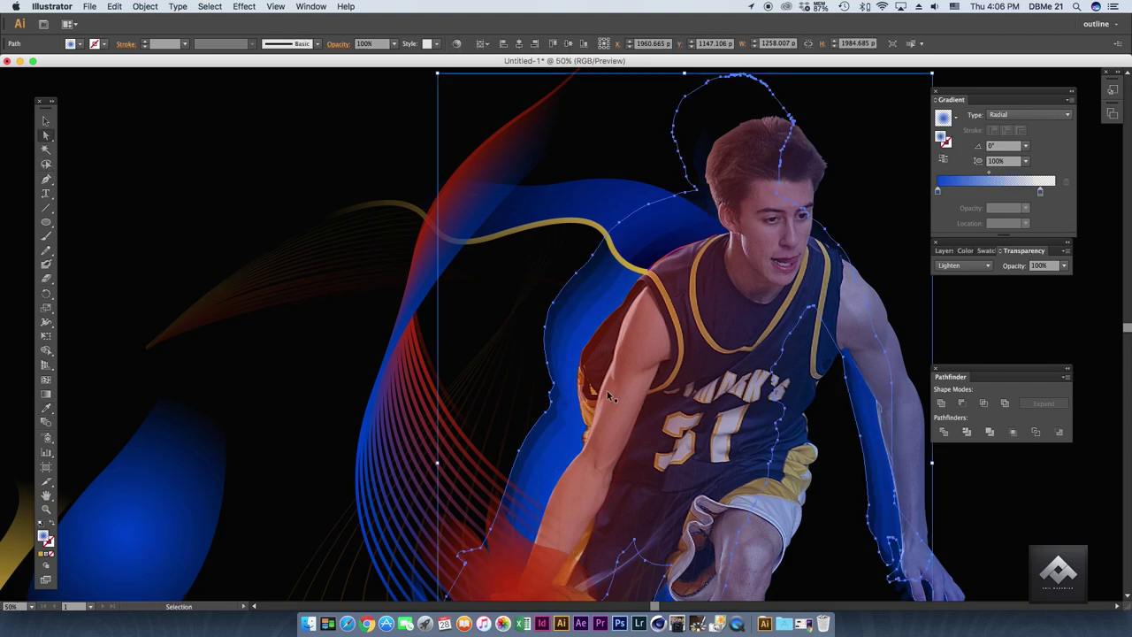
{"action": "key", "text": "super+minus"}
{"action": "key", "text": "super+minus"}
{"action": "key", "text": "super+minus"}
{"action": "left_click", "coordinate": [264, 247]}
{"action": "key", "text": "super+plus"}
Redraw the outline glow's radial gradient diagonally at about 134.7°.
{"action": "key", "text": "super+shift+a"}
{"action": "key", "text": "a"}
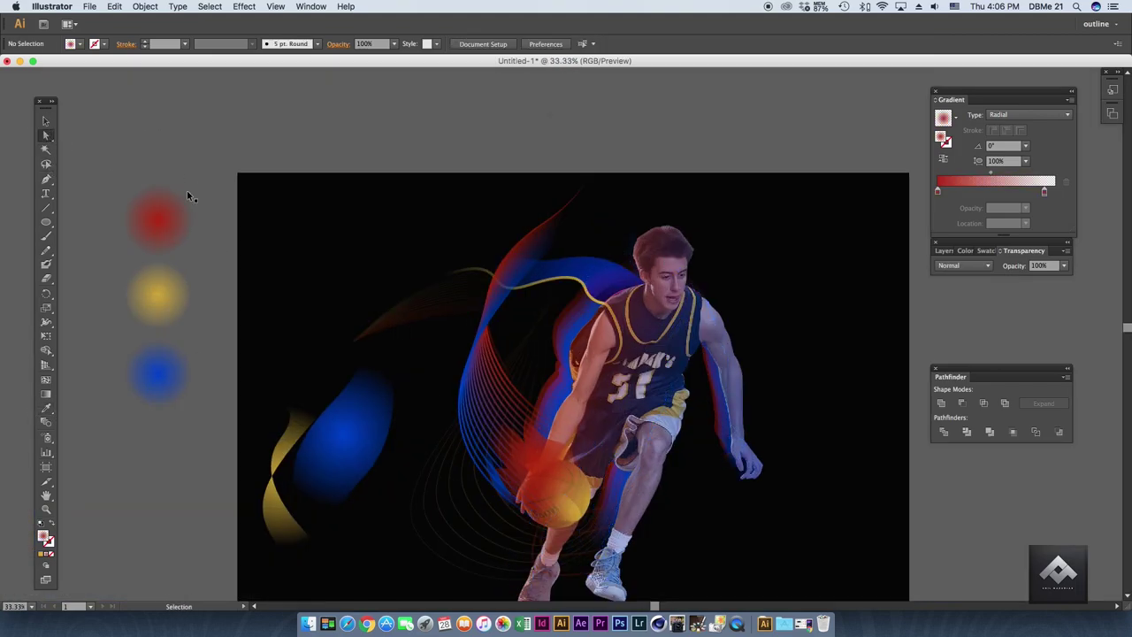
{"action": "left_click_drag", "start_coordinate": [659, 445], "coordinate": [693, 353]}
{"action": "left_click", "coordinate": [595, 314]}
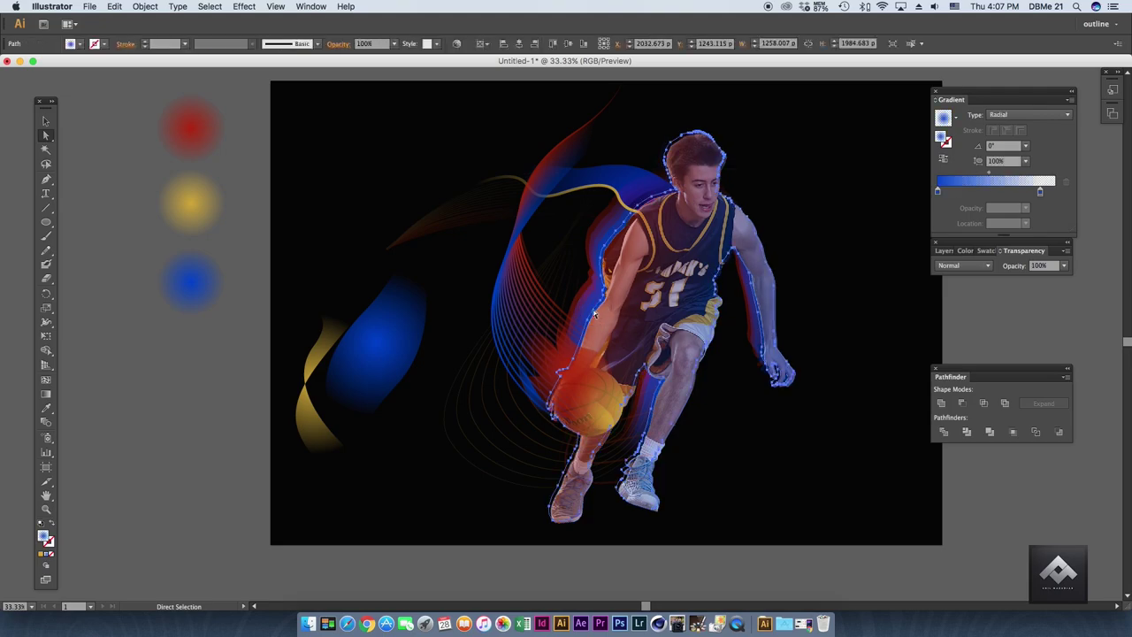
{"action": "left_click_drag", "start_coordinate": [688, 417], "coordinate": [354, 147]}
{"action": "key", "text": "v"}
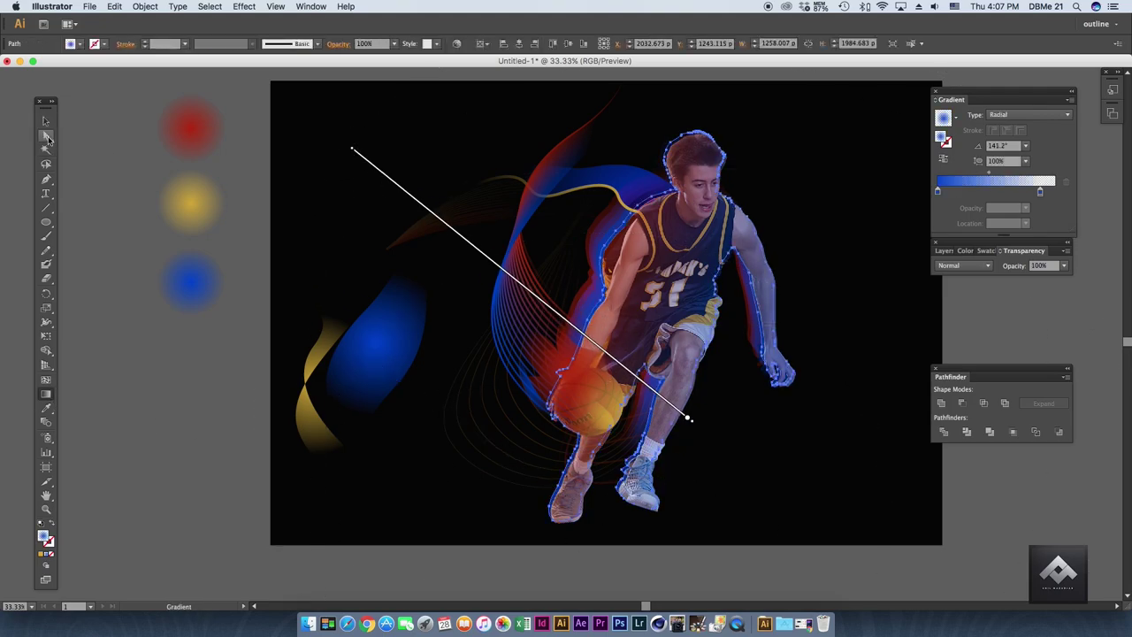
{"action": "key", "text": "super+shift+a"}
{"action": "left_click", "coordinate": [600, 305]}
{"action": "key", "text": "g"}
{"action": "left_click_drag", "start_coordinate": [704, 354], "coordinate": [506, 142]}
{"action": "key", "text": "super+minus"}
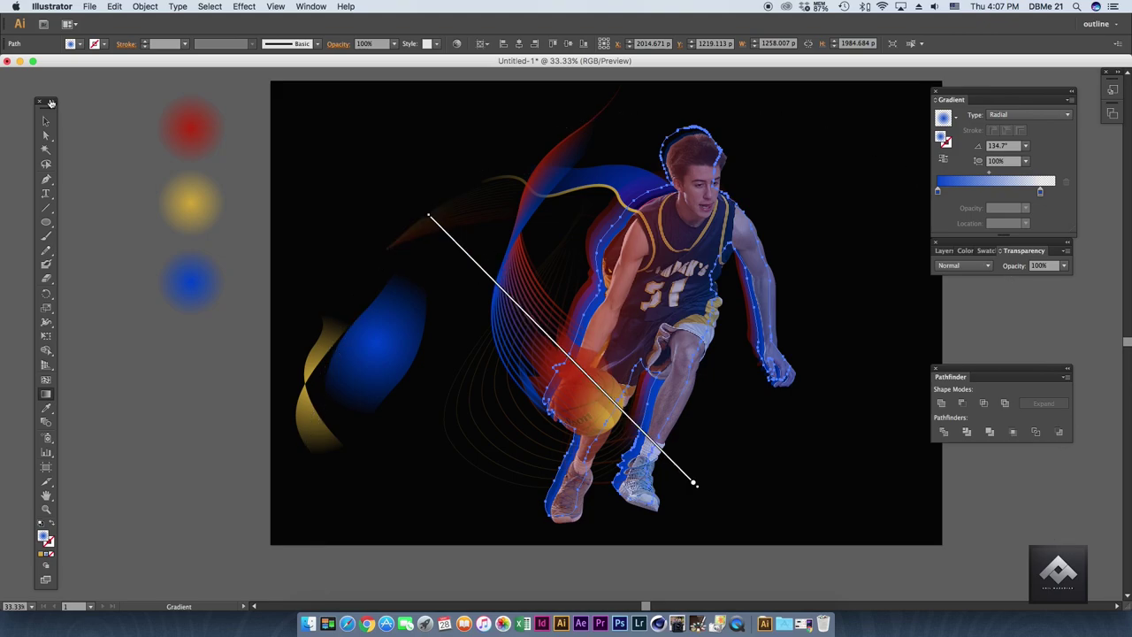
{"action": "key", "text": "a"}
Move the blue blob down-left so it sits partly past the artboard edge.
{"action": "key", "text": "super+shift+a"}
{"action": "scroll", "coordinate": [332, 391], "scroll_direction": "right", "scroll_amount": 2}
{"action": "key", "text": "super+equal"}
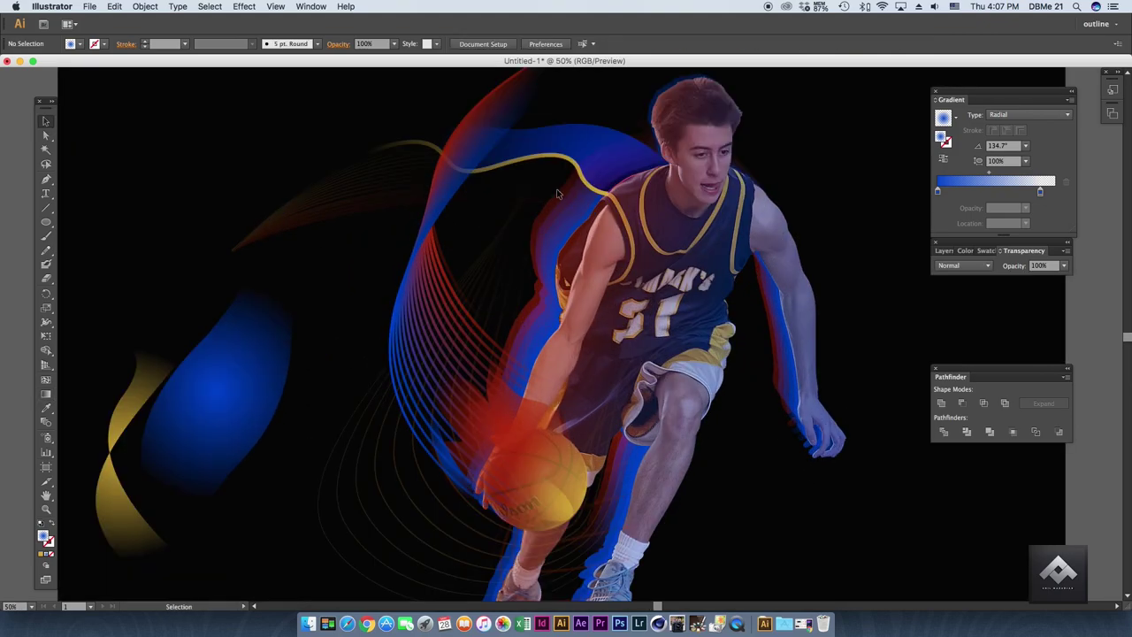
{"action": "scroll", "coordinate": [406, 263], "scroll_direction": "up", "scroll_amount": 3}
{"action": "key", "text": "v"}
{"action": "left_click_drag", "start_coordinate": [290, 265], "coordinate": [372, 509]}
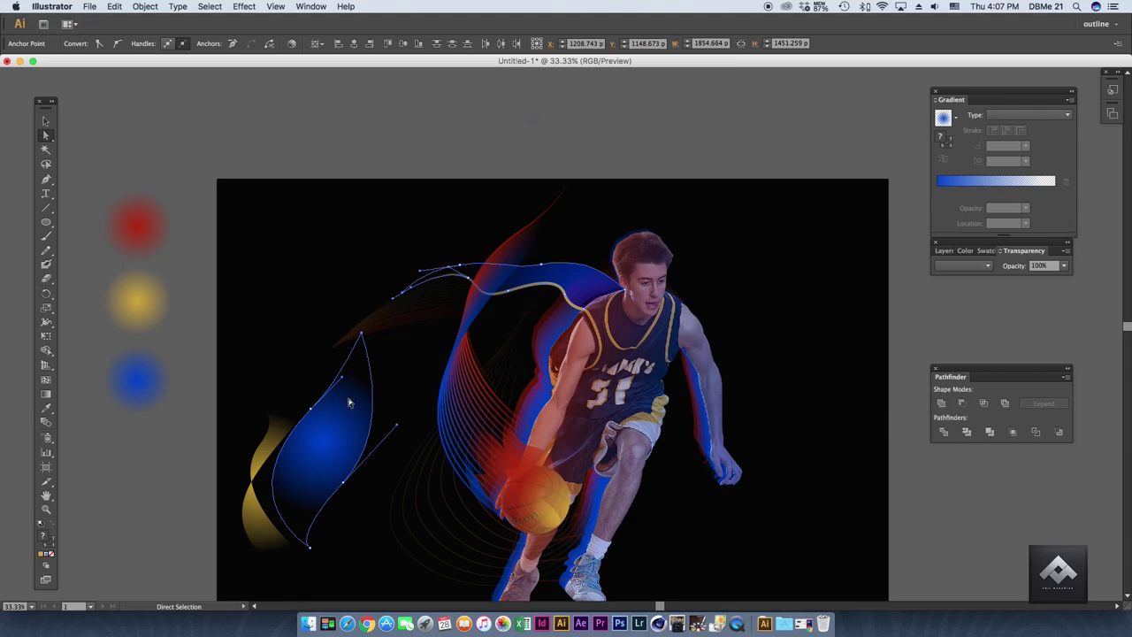
{"action": "left_click_drag", "start_coordinate": [323, 434], "coordinate": [195, 496]}
{"action": "left_click", "coordinate": [398, 309]}
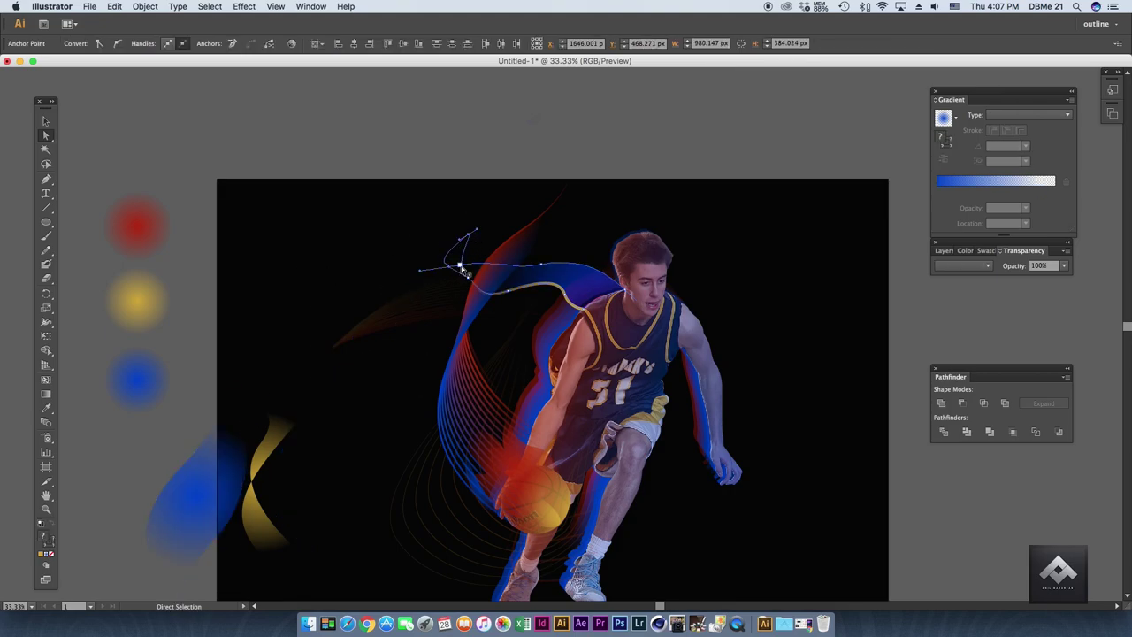
{"action": "left_click", "coordinate": [513, 223]}
{"action": "left_click", "coordinate": [494, 304]}
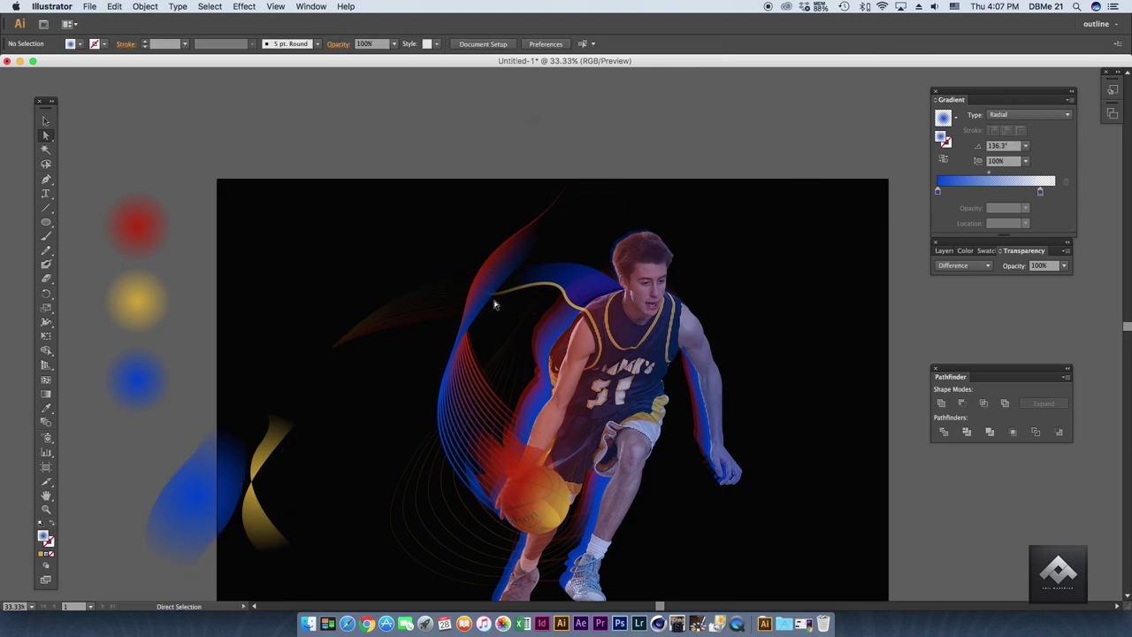
{"action": "left_click", "coordinate": [335, 348]}
{"action": "scroll", "coordinate": [481, 396], "scroll_direction": "down", "scroll_amount": 3}
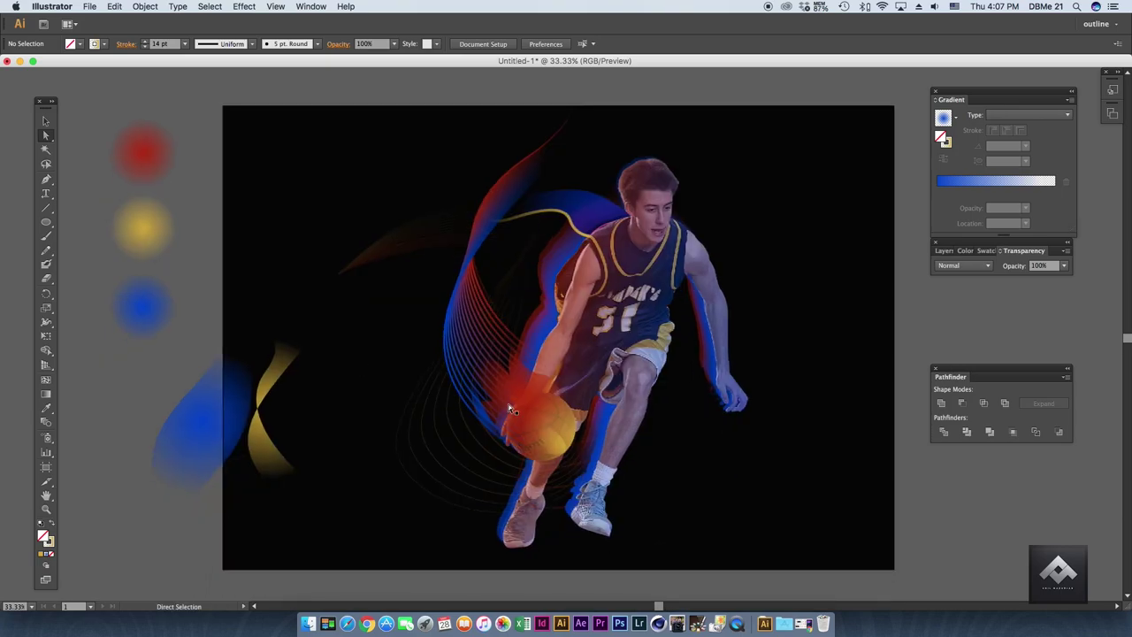
Select the curved swoosh path beside the basketball.
{"action": "left_click", "coordinate": [457, 324]}
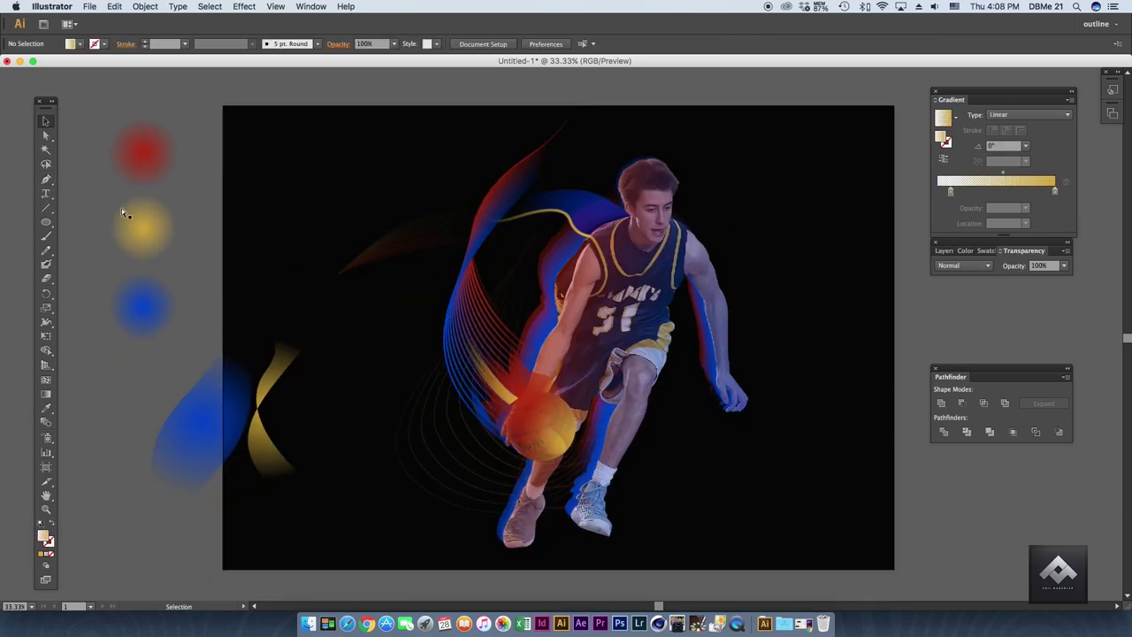
{"action": "key", "text": "a"}
{"action": "key", "text": "super+equal"}
{"action": "key", "text": "super+equal"}
{"action": "key", "text": "v"}
{"action": "key", "text": "super+shift+a"}
{"action": "key", "text": "super+minus"}
{"action": "key", "text": "super+minus"}
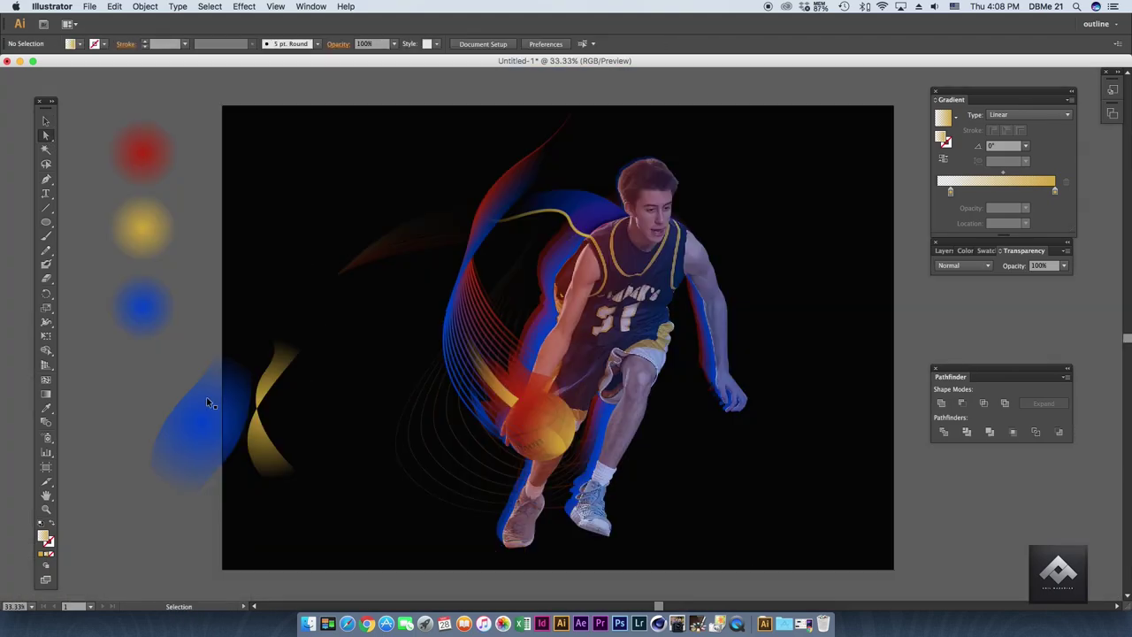
{"action": "key", "text": "super+equal"}
{"action": "key", "text": "p"}
{"action": "left_click", "coordinate": [368, 281]}
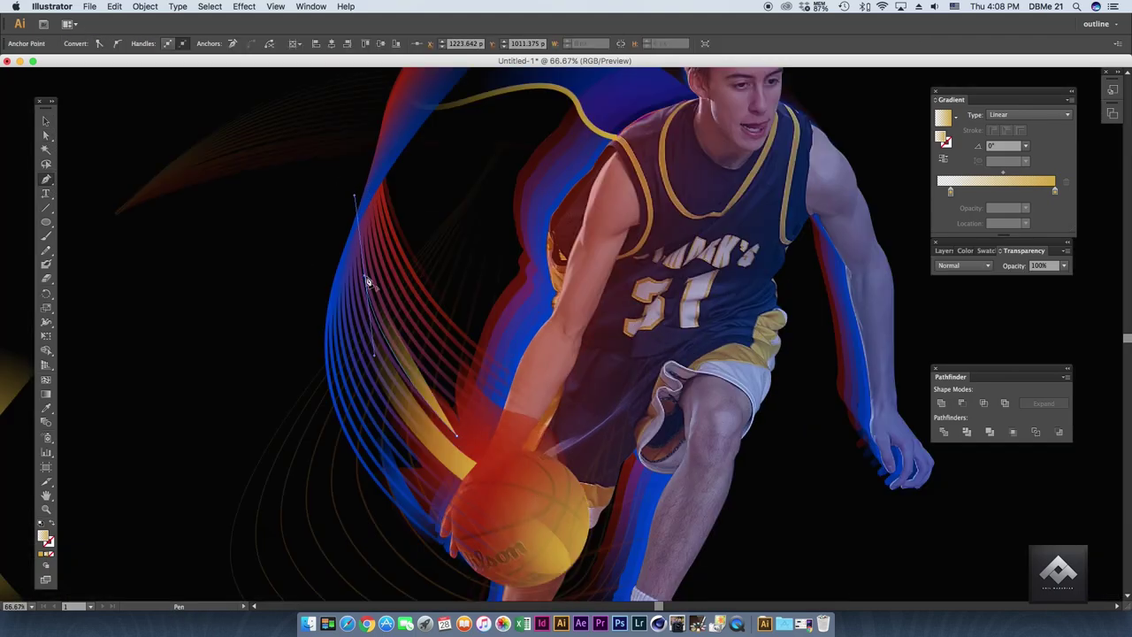
Fill the curve with a yellow radial gradient and move it down toward the ball.
{"action": "key", "text": "v"}
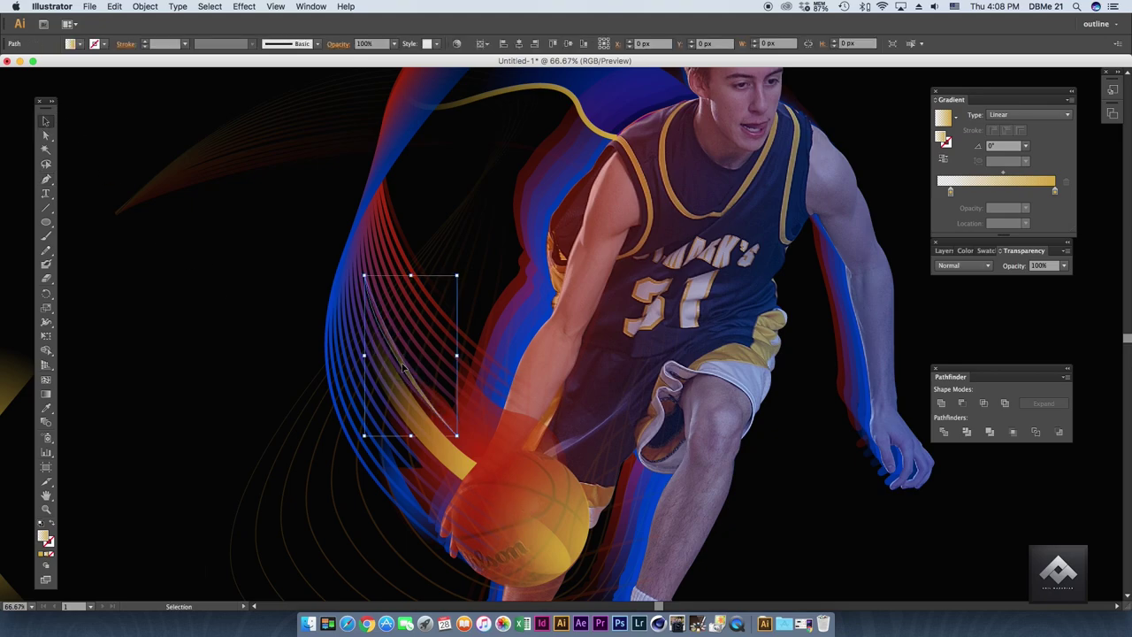
{"action": "key", "text": "period"}
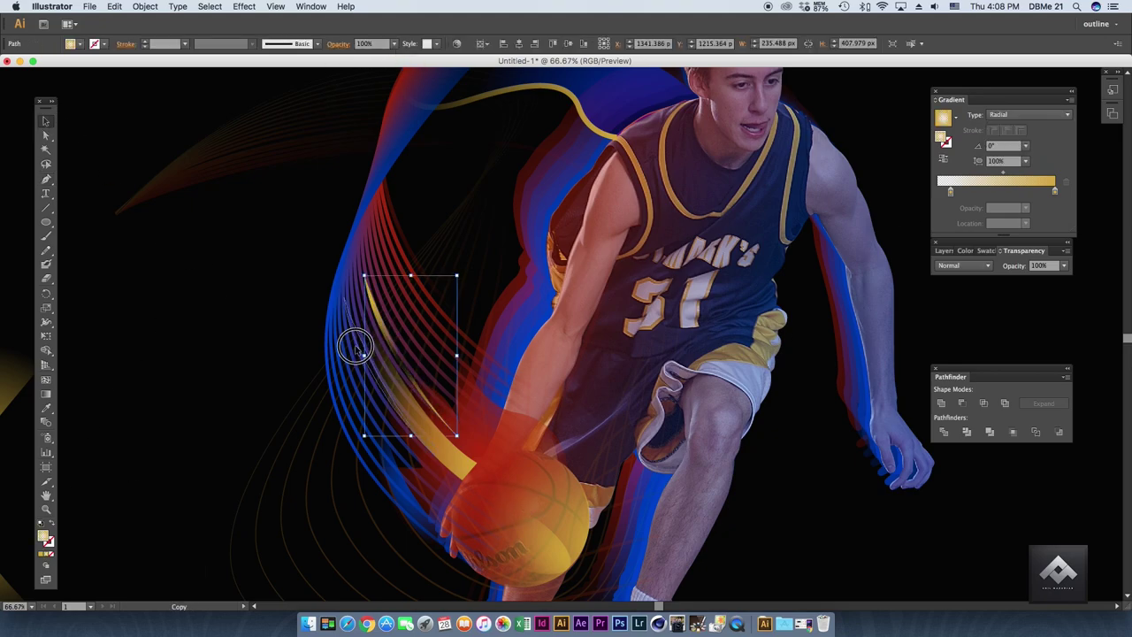
{"action": "mouse_move", "coordinate": [377, 322]}
{"action": "left_mouse_down"}
{"action": "mouse_move", "coordinate": [382, 375]}
{"action": "mouse_move", "coordinate": [359, 394]}
{"action": "mouse_move", "coordinate": [376, 413]}
{"action": "left_mouse_up"}
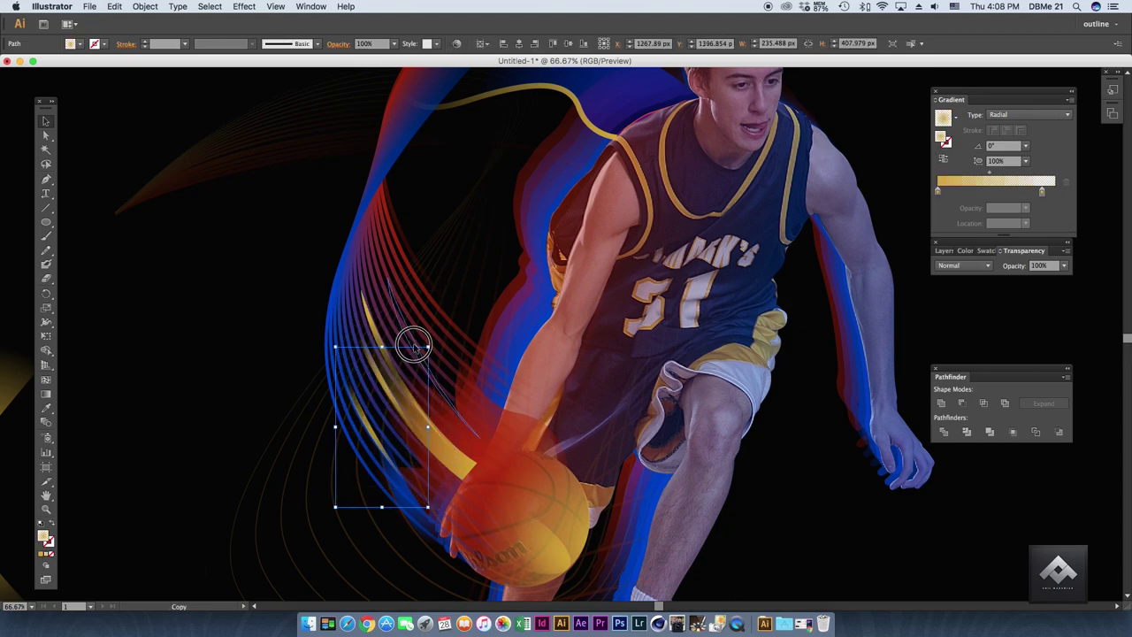
{"action": "left_click", "coordinate": [213, 376]}
{"action": "key", "text": "super+minus"}
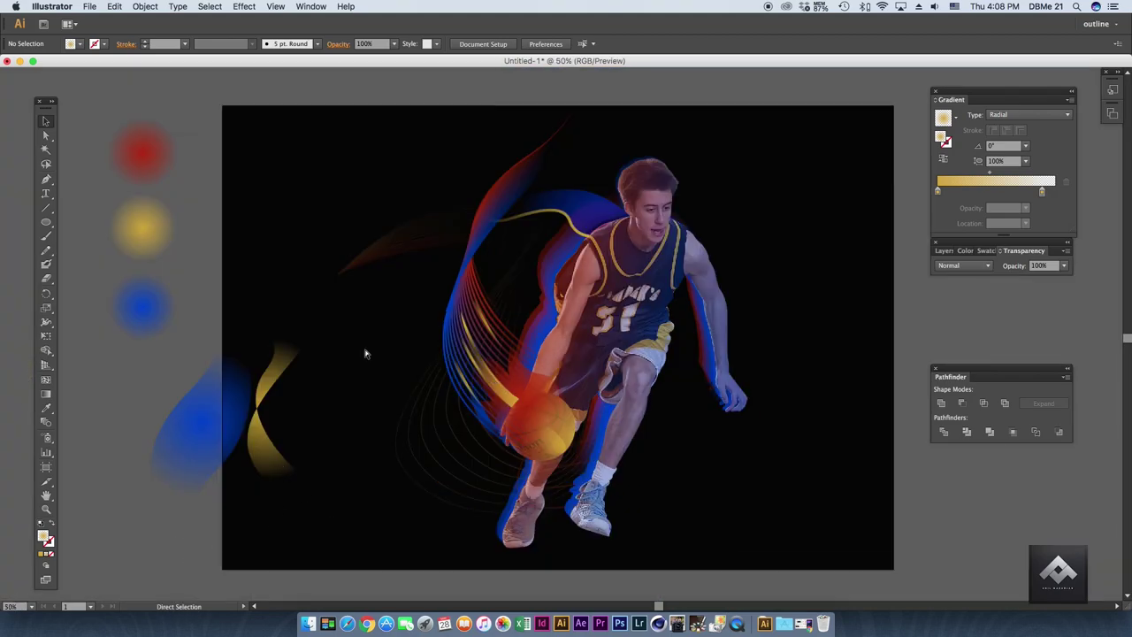
{"action": "key", "text": "super+plus"}
Set a flame gradient stop to red and redraw the gradient across the flame.
{"action": "left_click", "coordinate": [498, 404]}
{"action": "double_click", "coordinate": [1042, 192]}
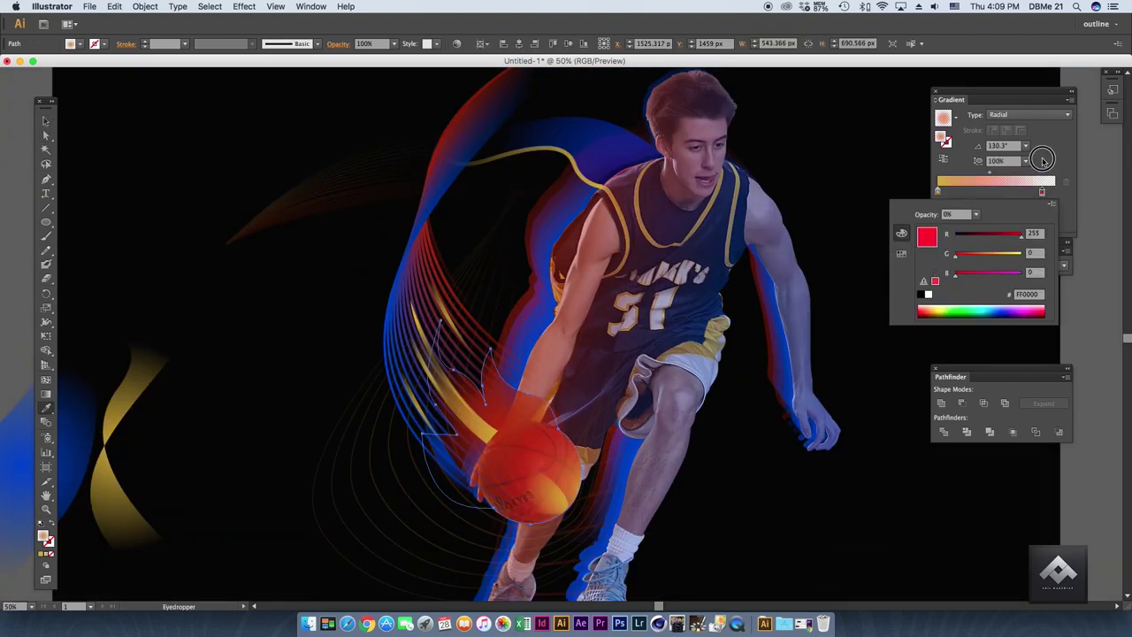
{"action": "left_click", "coordinate": [1042, 160]}
{"action": "left_click", "coordinate": [1025, 208]}
{"action": "left_click", "coordinate": [1039, 337]}
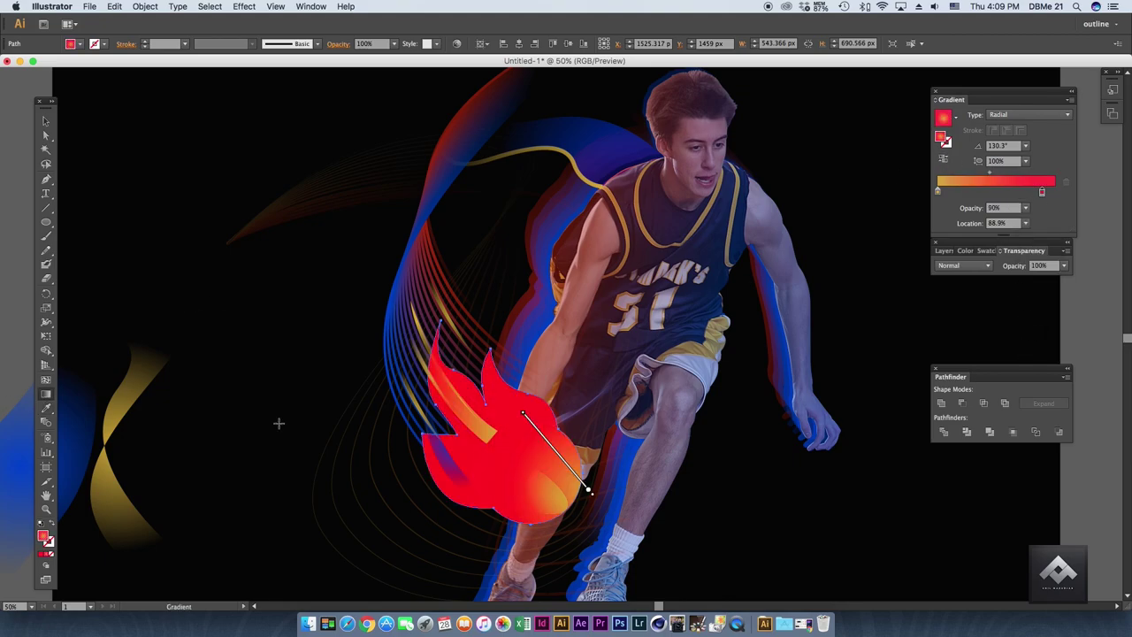
{"action": "left_click_drag", "start_coordinate": [436, 334], "coordinate": [523, 473]}
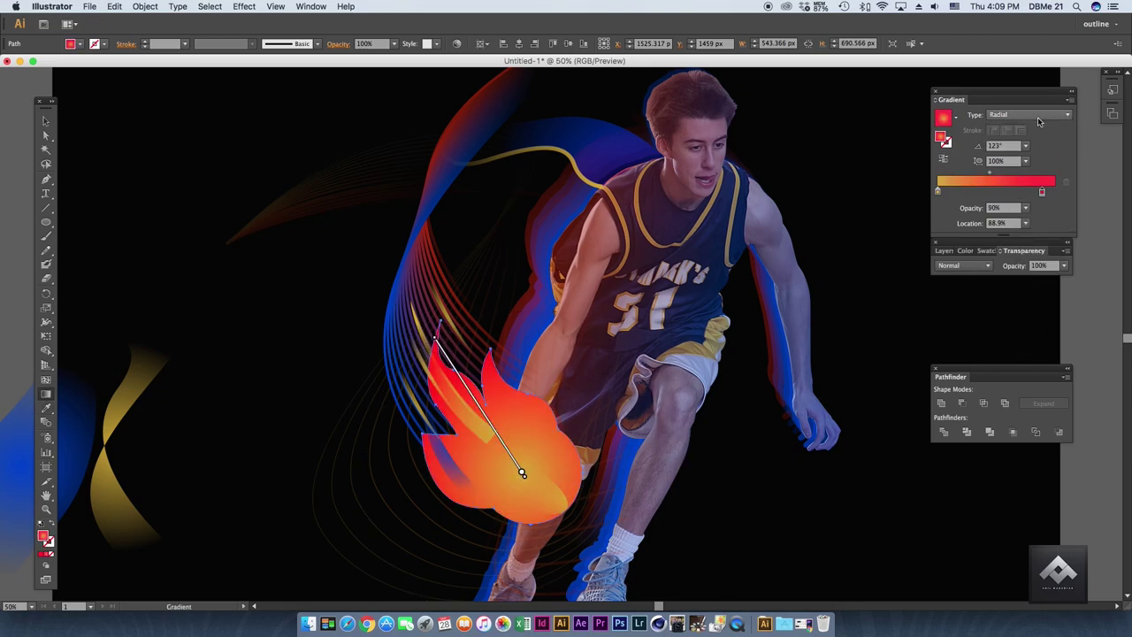
Try Multiply, Lighten and Screen blending on the flame, settling on Soft Light.
{"action": "left_click", "coordinate": [987, 265]}
{"action": "left_click", "coordinate": [972, 314]}
{"action": "left_click", "coordinate": [965, 265]}
{"action": "left_click", "coordinate": [968, 306]}
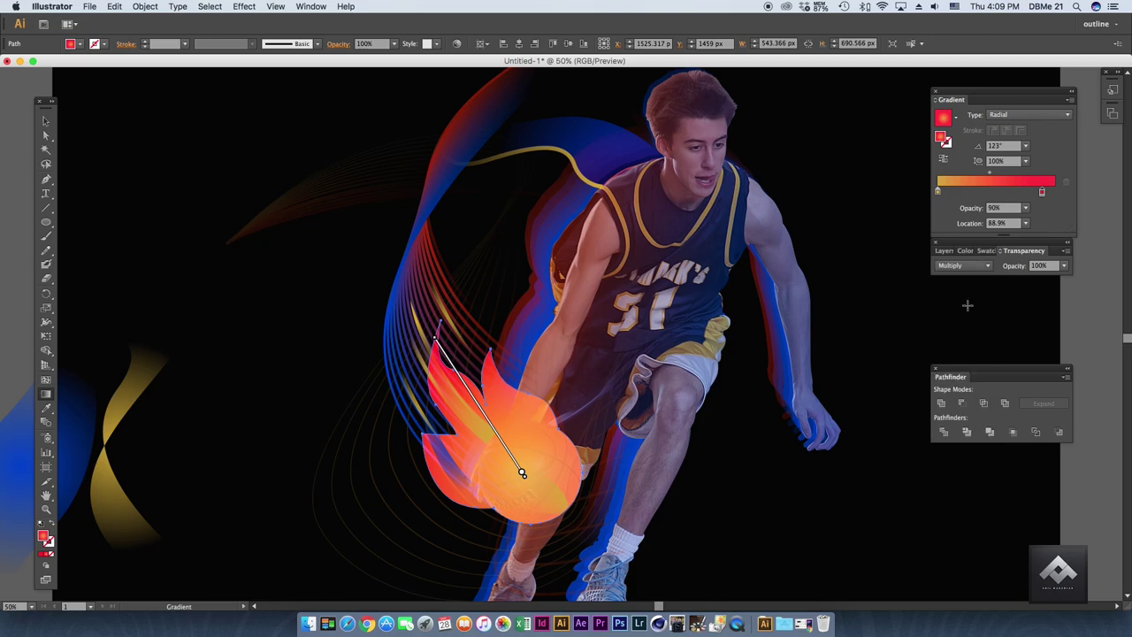
{"action": "left_click", "coordinate": [987, 265]}
{"action": "left_click", "coordinate": [957, 336]}
{"action": "left_click", "coordinate": [970, 268]}
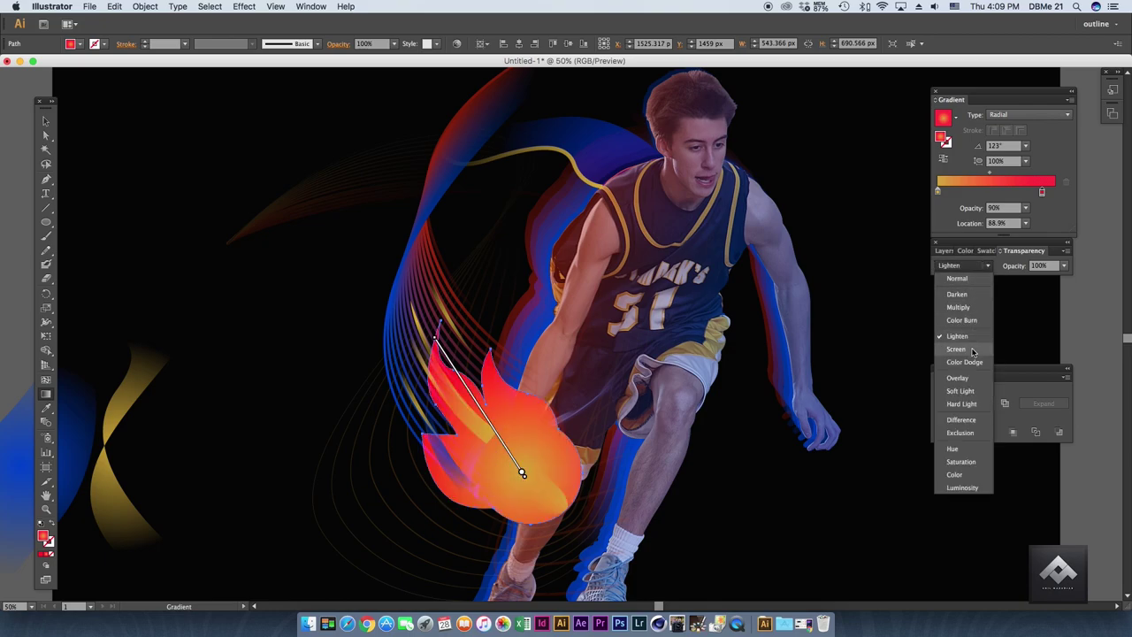
{"action": "left_click", "coordinate": [956, 349]}
{"action": "left_click", "coordinate": [979, 266]}
{"action": "left_click", "coordinate": [972, 391]}
{"action": "key", "text": "v"}
{"action": "left_click", "coordinate": [171, 132]}
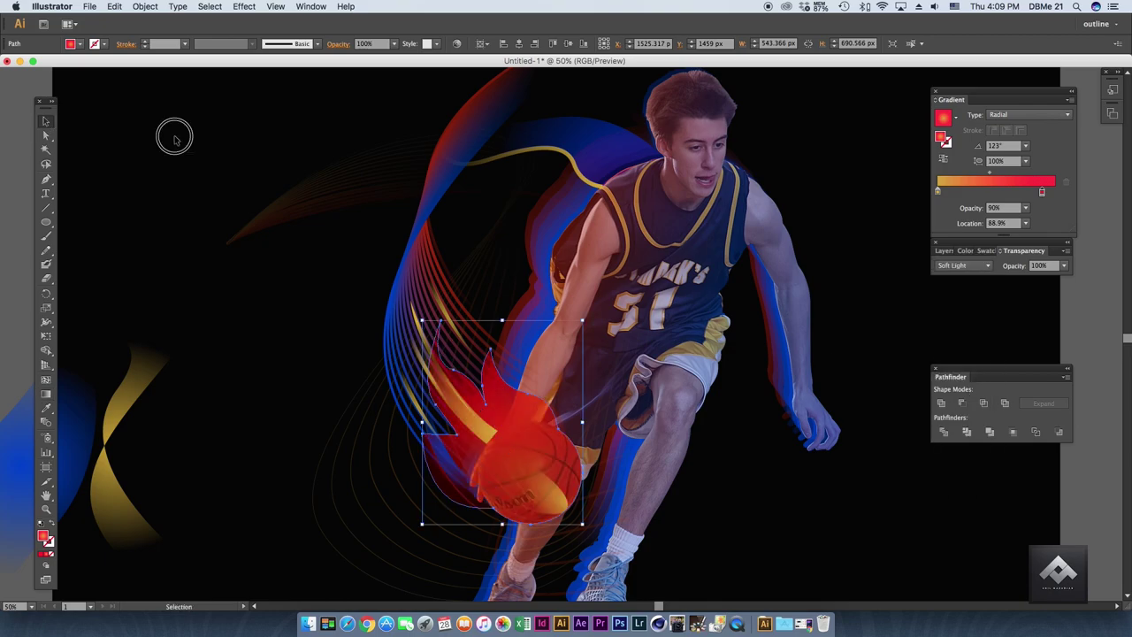
Deselect the flame and undo twice to restore the blue swirl around the ball.
{"action": "left_click", "coordinate": [521, 424]}
{"action": "key", "text": "a"}
{"action": "left_click", "coordinate": [331, 399]}
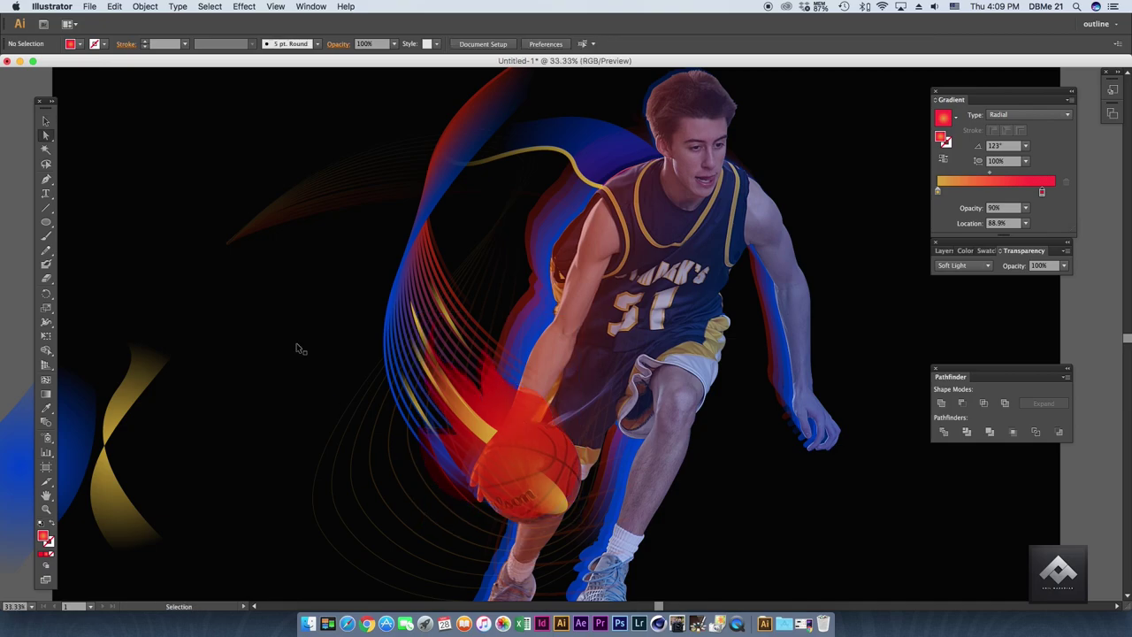
{"action": "key", "text": "super+minus"}
{"action": "key", "text": "super+minus"}
{"action": "key", "text": "super+minus"}
{"action": "key", "text": "super+equal"}
{"action": "key", "text": "super+equal"}
{"action": "left_click_drag", "start_coordinate": [435, 422], "coordinate": [503, 442]}
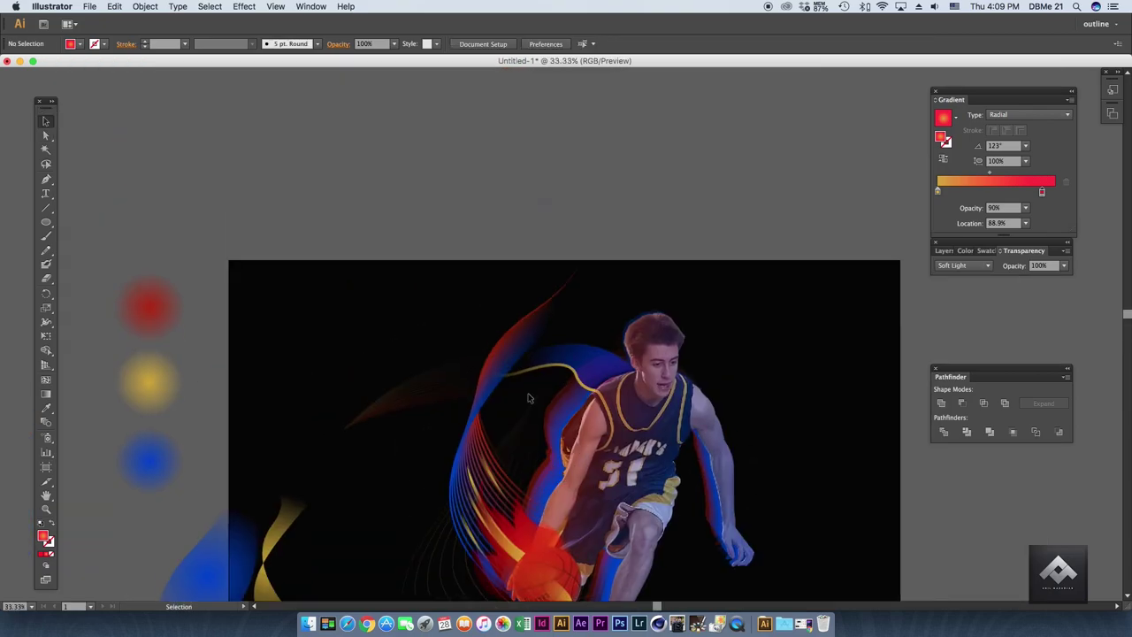
{"action": "key", "text": "super+minus"}
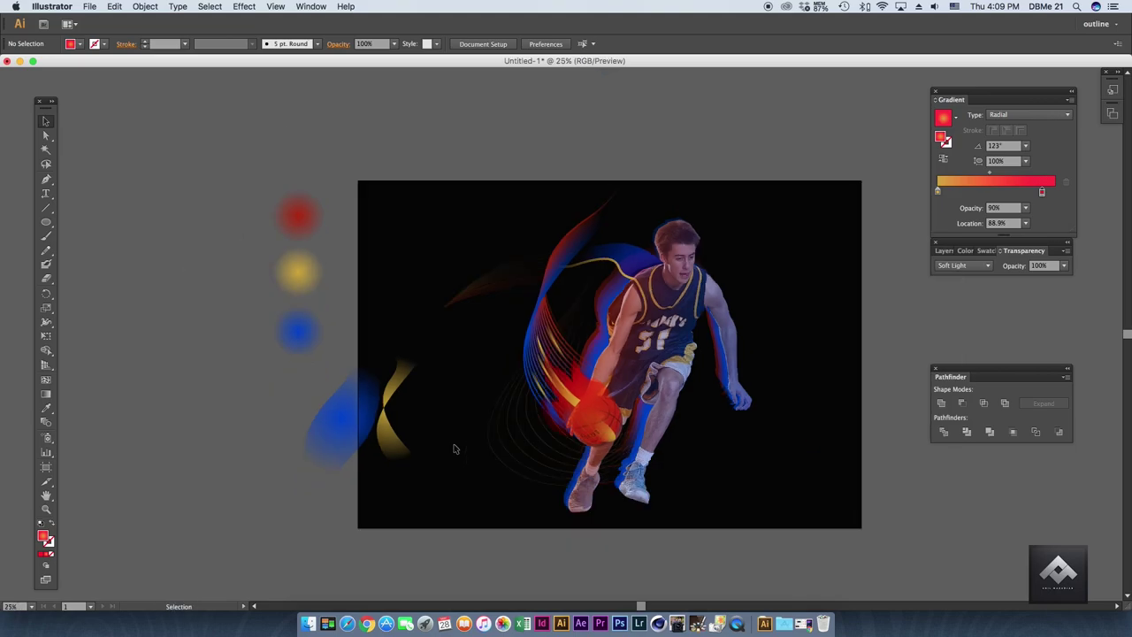
{"action": "key", "text": "v"}
{"action": "key", "text": "super+z"}
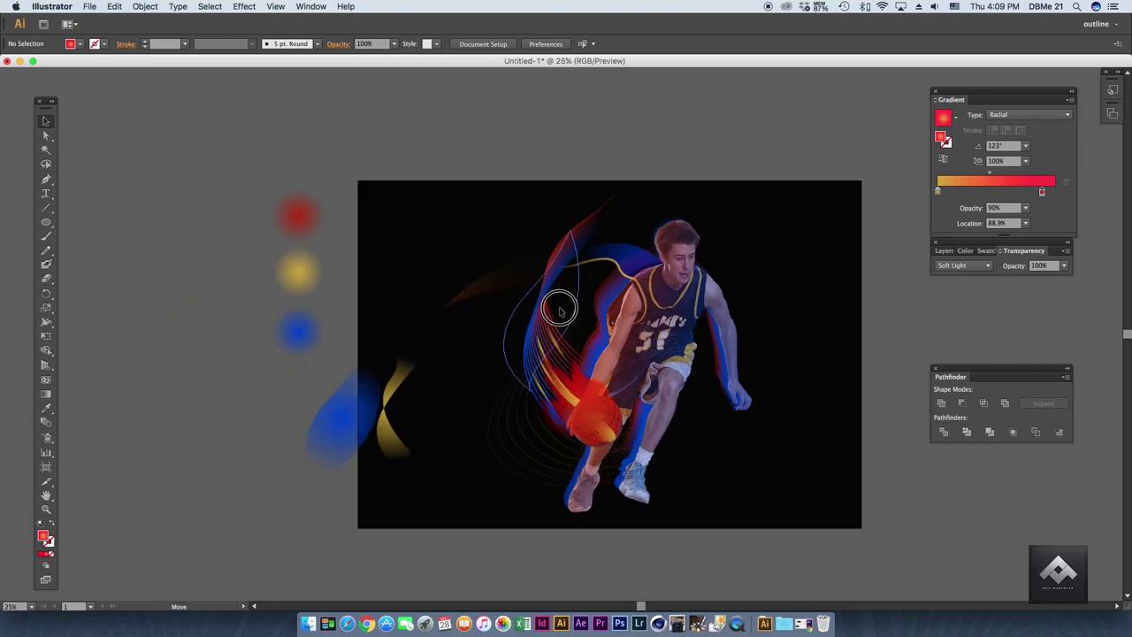
{"action": "key", "text": "super+z"}
{"action": "key", "text": "super+z"}
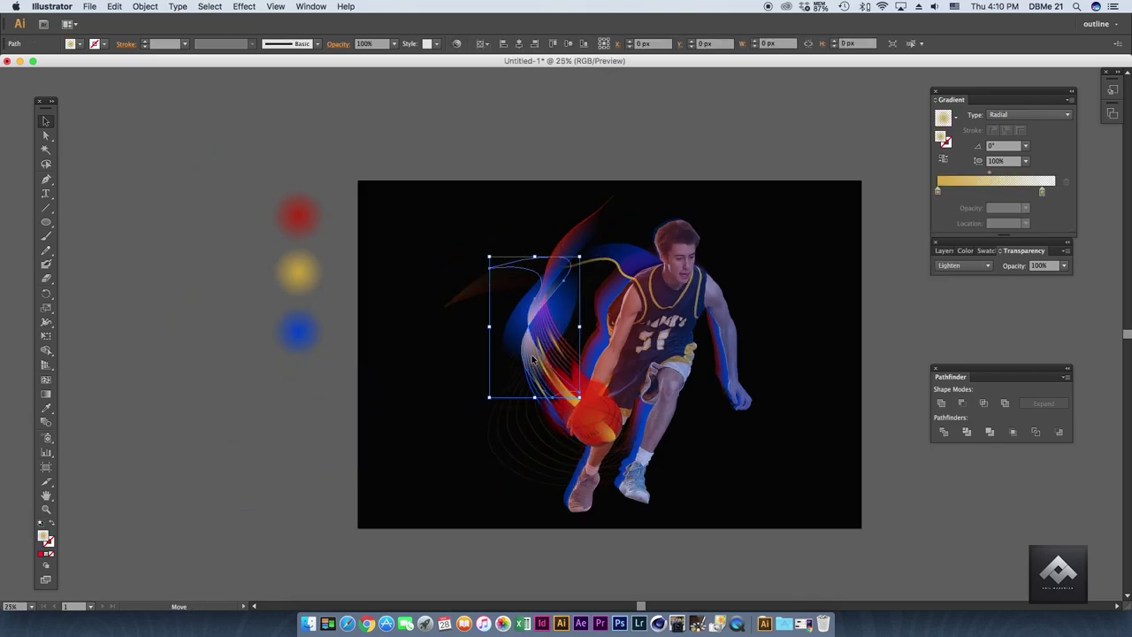
Move the yellow swirl down onto the ball.
{"action": "mouse_move", "coordinate": [559, 291]}
{"action": "left_mouse_down"}
{"action": "mouse_move", "coordinate": [571, 262]}
{"action": "mouse_move", "coordinate": [591, 341]}
{"action": "left_mouse_up"}
{"action": "left_click", "coordinate": [446, 243]}
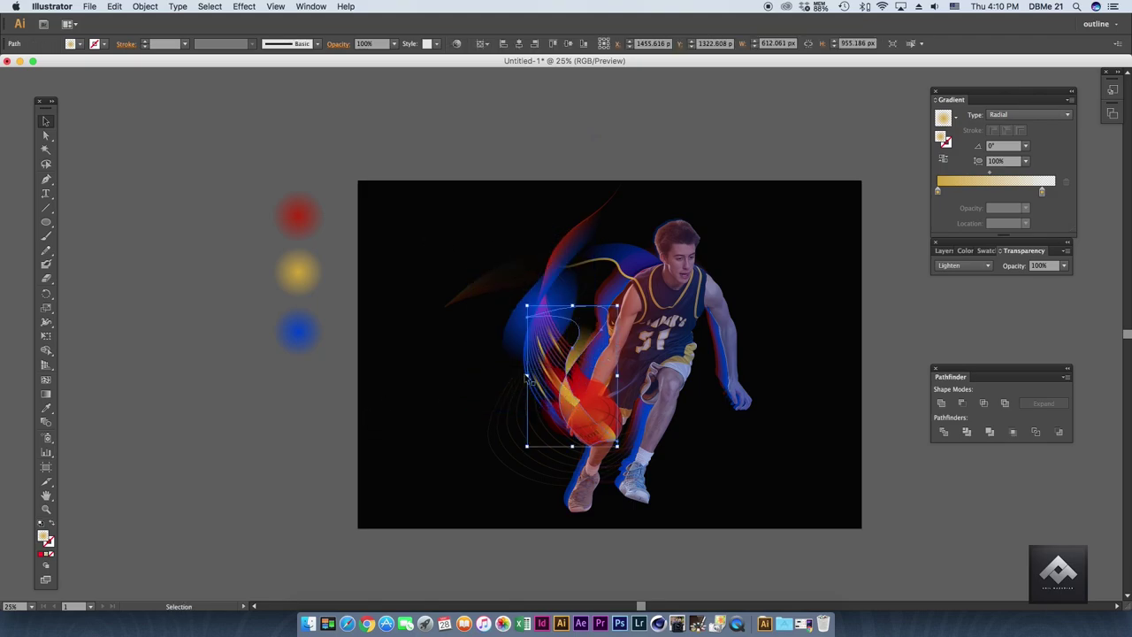
{"action": "left_click", "coordinate": [801, 466]}
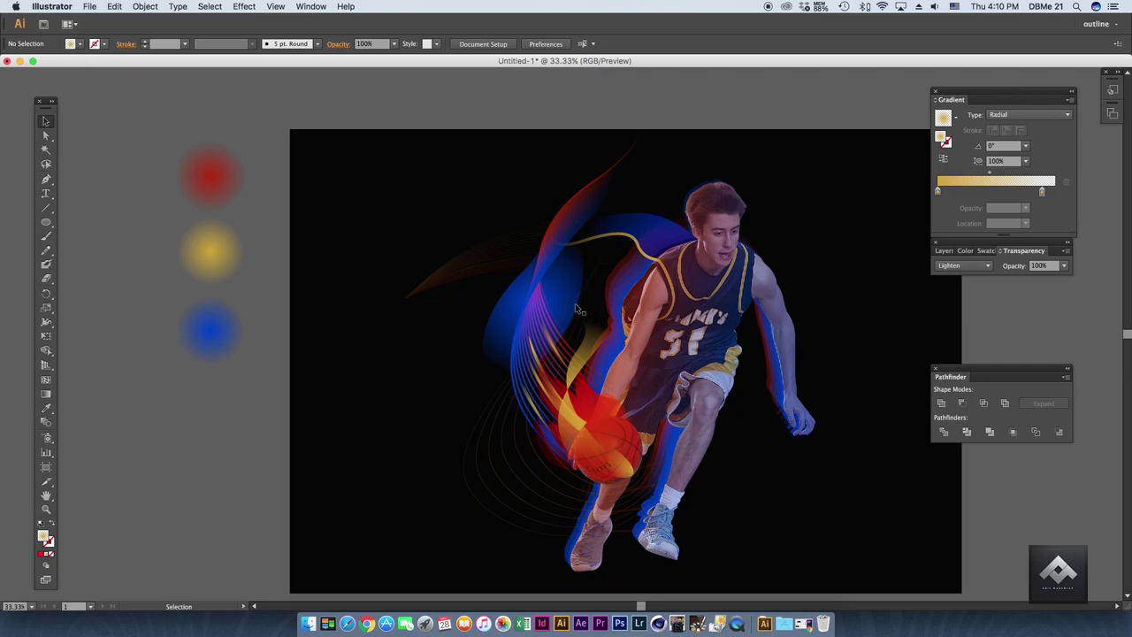
{"action": "left_click_drag", "start_coordinate": [46, 222], "coordinate": [131, 237]}
Draw a large ellipse behind the player and give it the blue and red glow gradients.
{"action": "left_click_drag", "start_coordinate": [434, 179], "coordinate": [782, 521]}
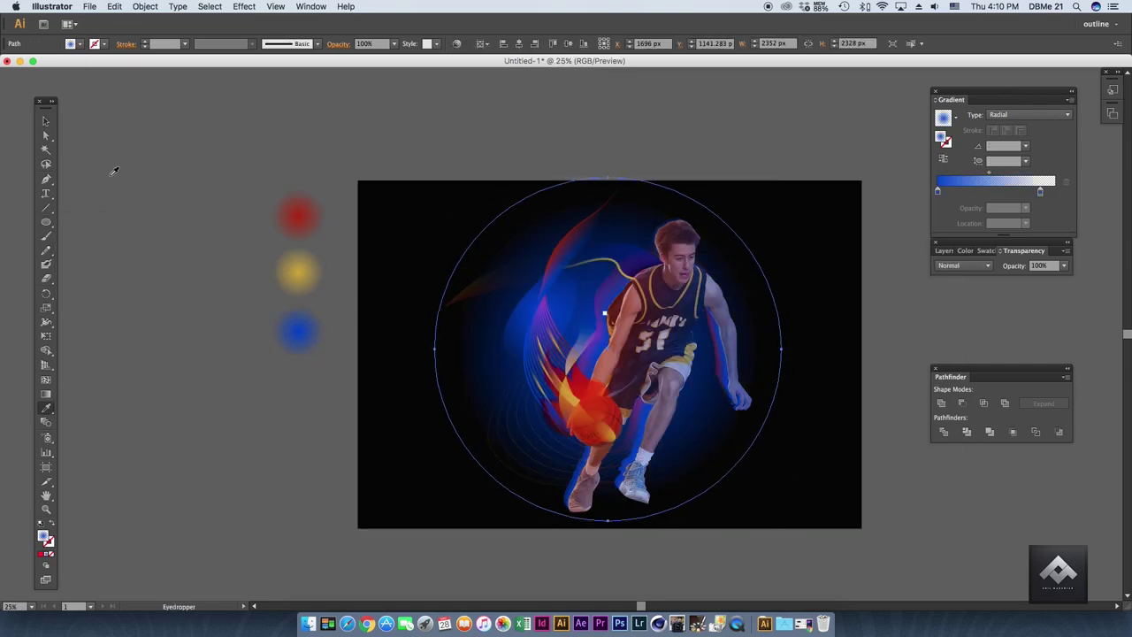
{"action": "key", "text": "v"}
{"action": "left_click_drag", "start_coordinate": [460, 301], "coordinate": [418, 309]}
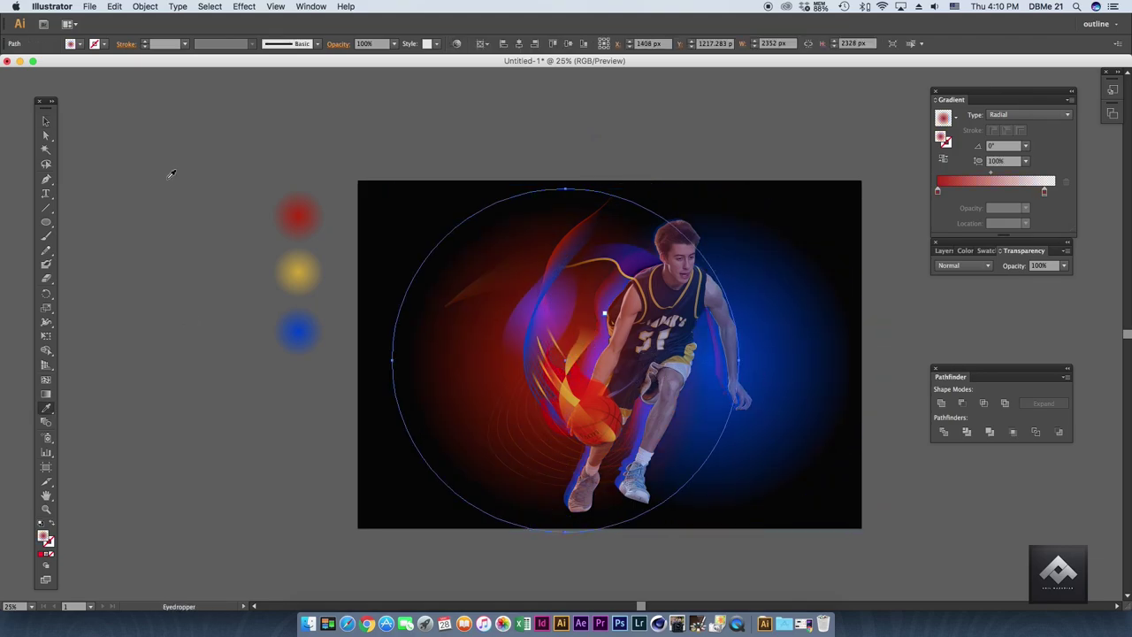
{"action": "left_click", "coordinate": [378, 440]}
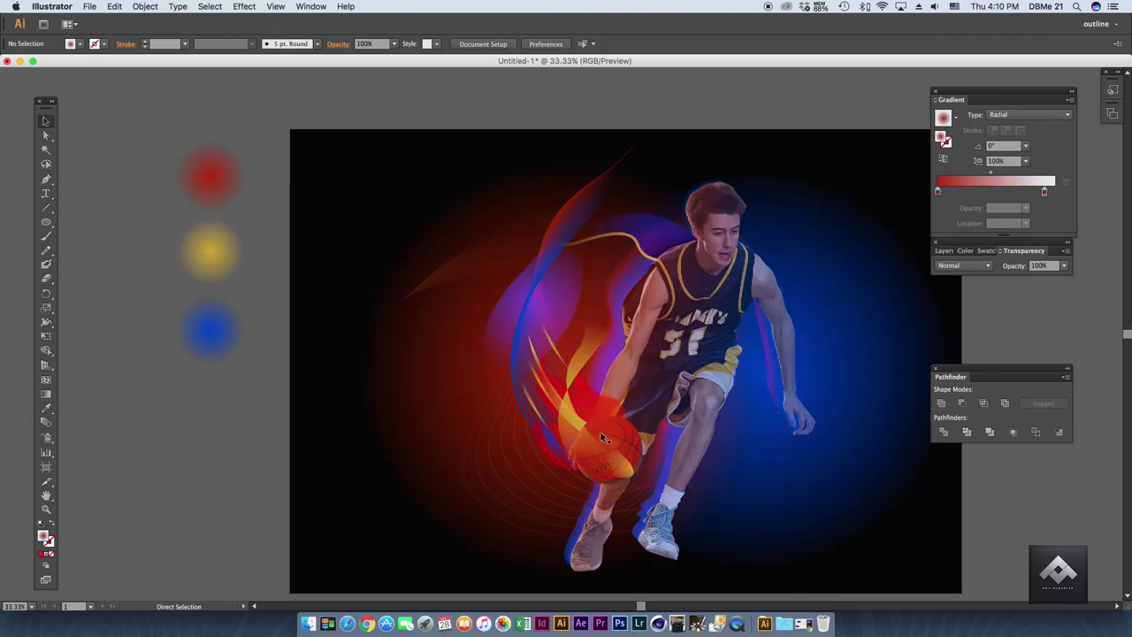
Set both large glow ellipses to Lighten blending at 80% opacity.
{"action": "left_click", "coordinate": [600, 432]}
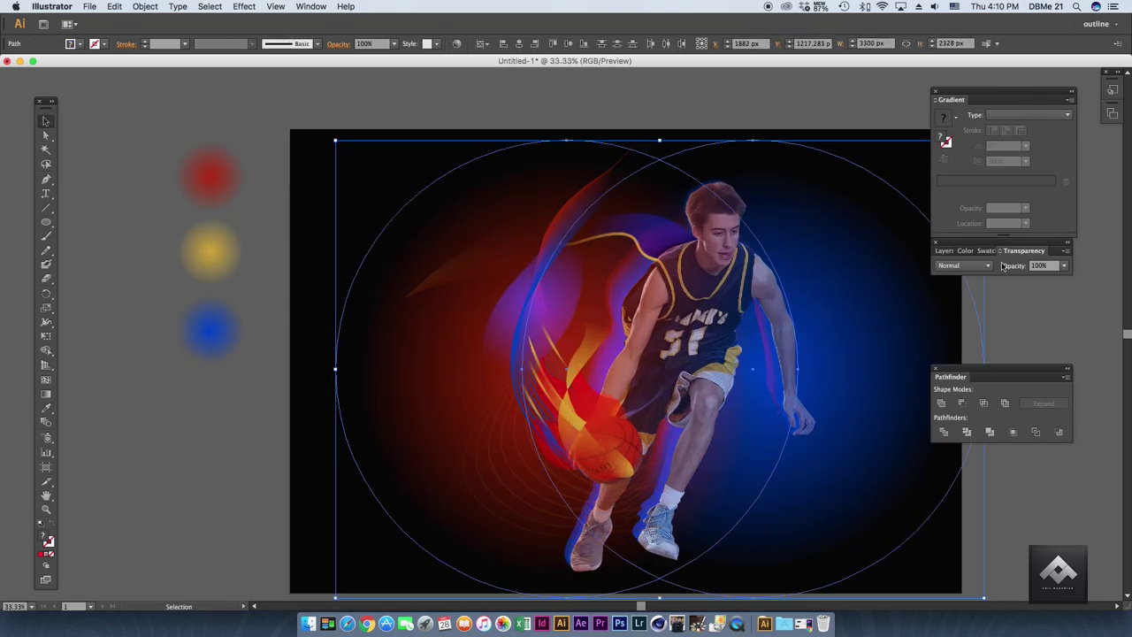
{"action": "left_click", "coordinate": [956, 266]}
{"action": "left_click", "coordinate": [974, 344]}
{"action": "left_click", "coordinate": [393, 44]}
{"action": "left_click", "coordinate": [406, 88]}
{"action": "left_click", "coordinate": [121, 194]}
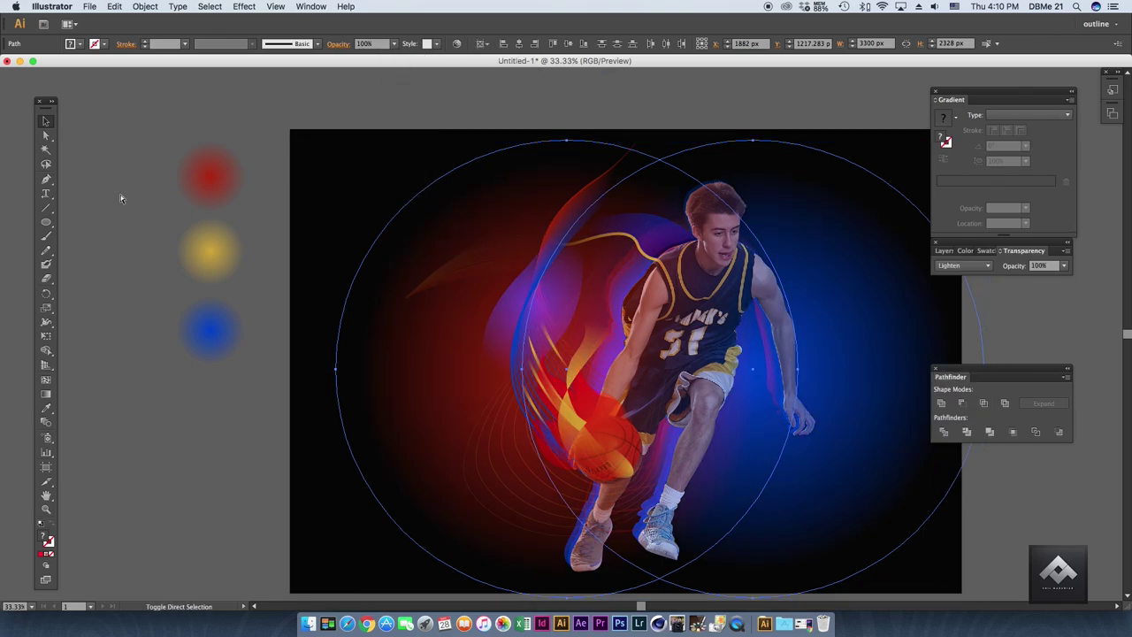
{"action": "left_click", "coordinate": [393, 44]}
{"action": "left_click", "coordinate": [407, 164]}
{"action": "left_click", "coordinate": [144, 359]}
{"action": "key", "text": "super+minus"}
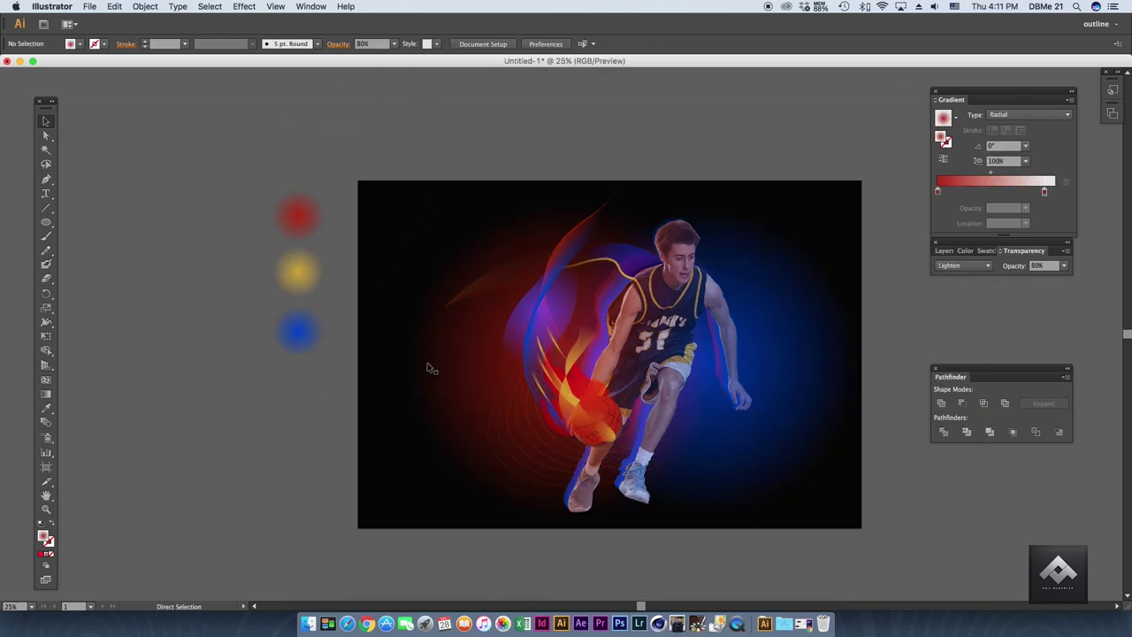
{"action": "key", "text": "super+equal"}
Select the new swoosh blend and try moving it, undoing and redoing the move.
{"action": "left_click", "coordinate": [594, 228]}
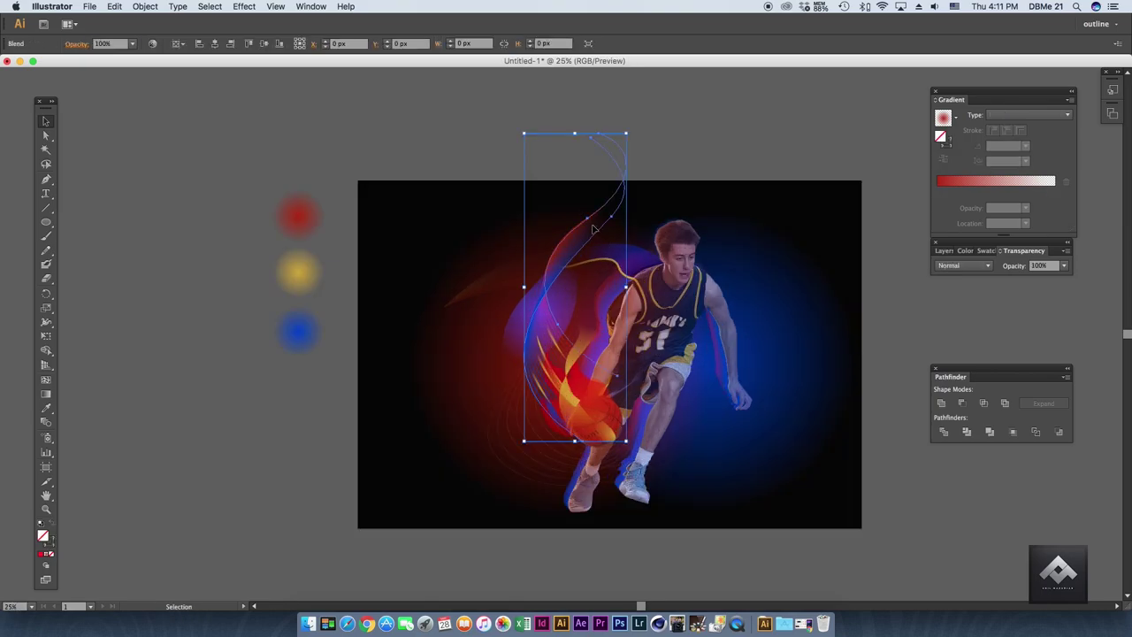
{"action": "left_click", "coordinate": [606, 130]}
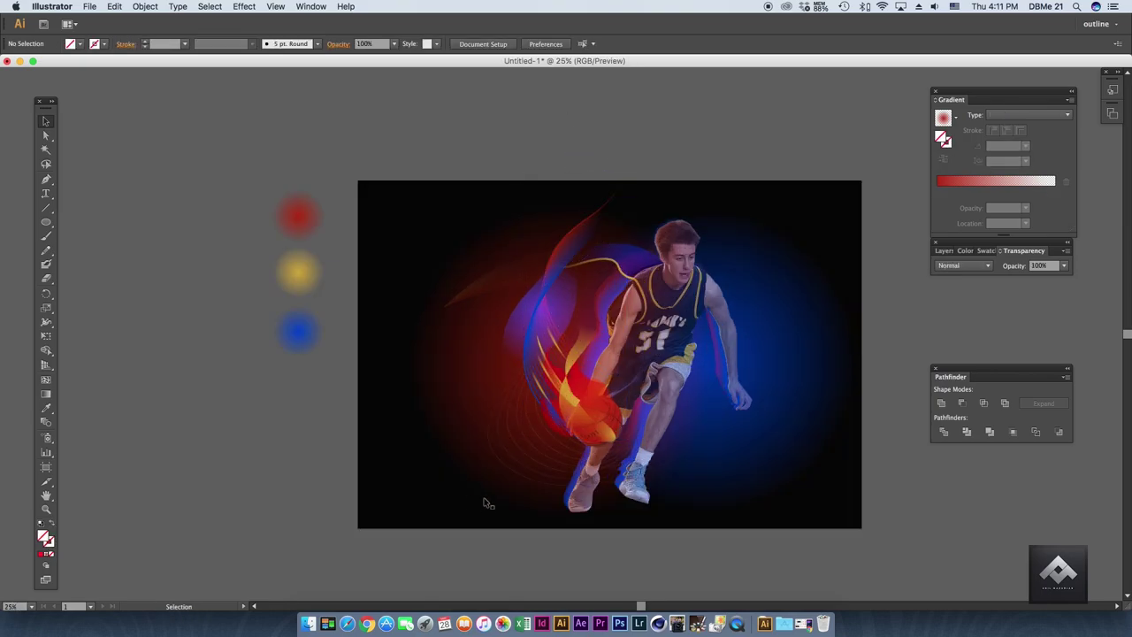
{"action": "left_click", "coordinate": [776, 439]}
{"action": "key", "text": "a"}
{"action": "left_click", "coordinate": [536, 472]}
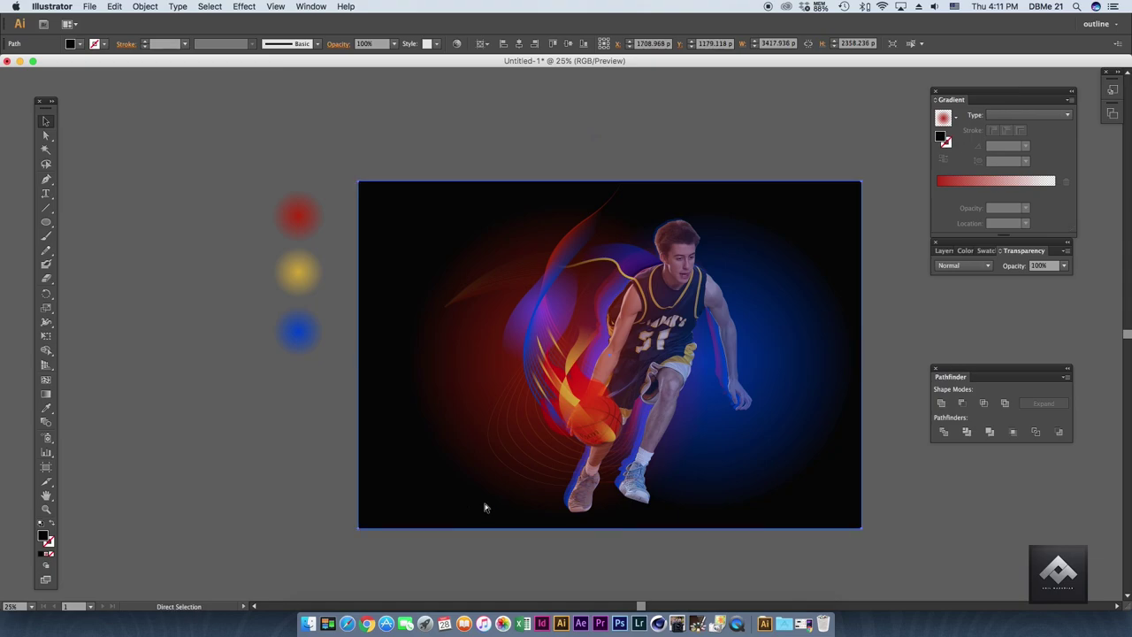
{"action": "key", "text": "v"}
{"action": "left_click", "coordinate": [535, 486]}
{"action": "left_click_drag", "start_coordinate": [545, 471], "coordinate": [199, 476]}
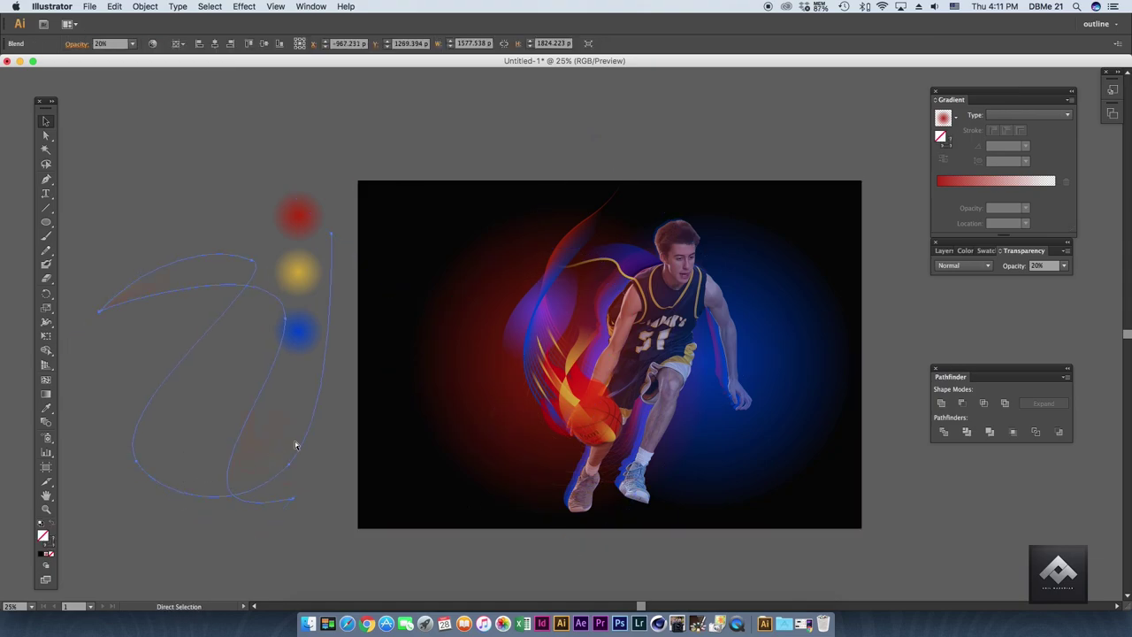
{"action": "key", "text": "cmd+z"}
{"action": "key", "text": "cmd+z"}
{"action": "key", "text": "cmd+shift+z"}
{"action": "left_click", "coordinate": [618, 478]}
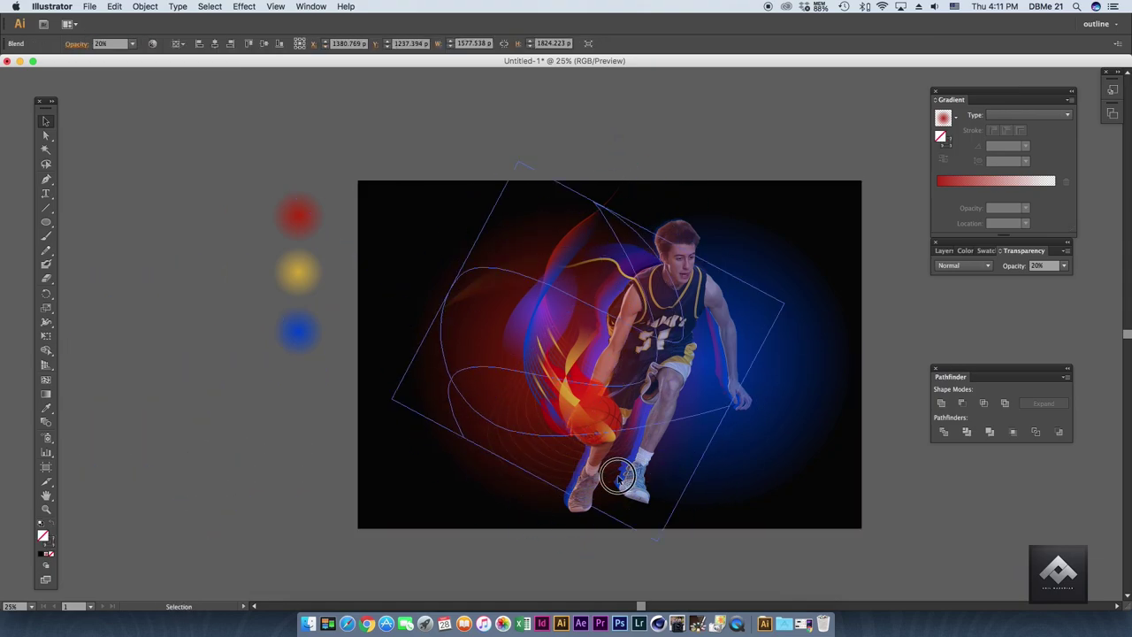
Select the red swoosh blend on its own and shift it further left.
{"action": "left_click", "coordinate": [517, 463]}
{"action": "left_click", "coordinate": [489, 380]}
{"action": "left_click", "coordinate": [422, 437]}
{"action": "left_click_drag", "start_coordinate": [422, 437], "coordinate": [290, 404]}
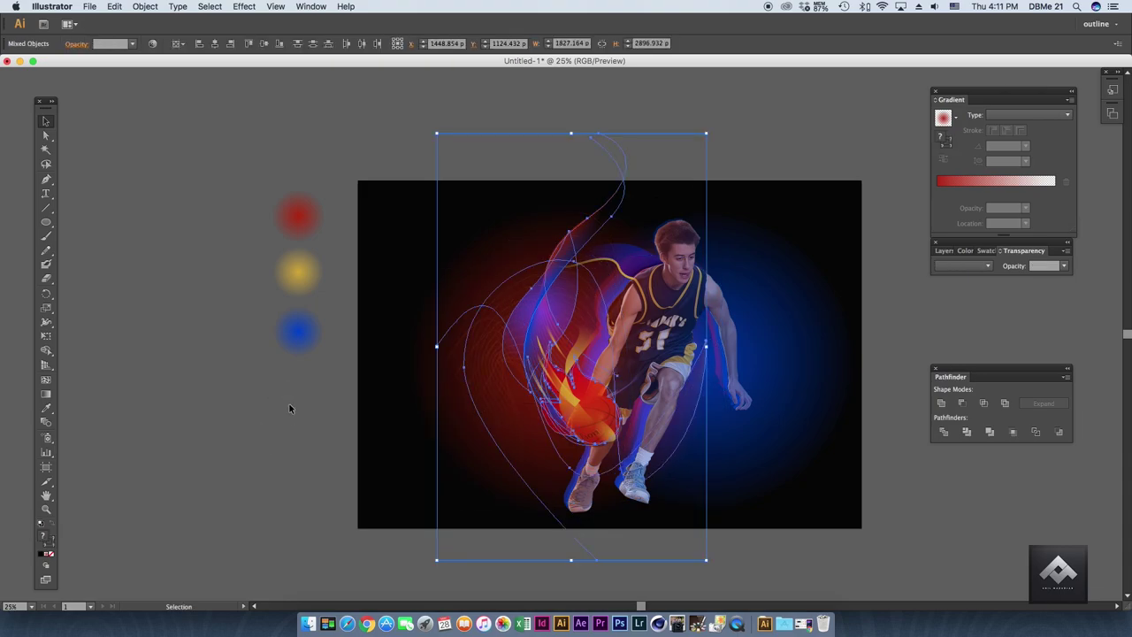
{"action": "left_click", "coordinate": [291, 392]}
{"action": "mouse_move", "coordinate": [481, 392]}
{"action": "left_mouse_down"}
{"action": "mouse_move", "coordinate": [435, 401]}
{"action": "mouse_move", "coordinate": [542, 373]}
{"action": "left_mouse_up"}
{"action": "left_click", "coordinate": [470, 407]}
Reshape the blend's spine curve with Direct Selection so it loops around the player.
{"action": "key", "text": "a"}
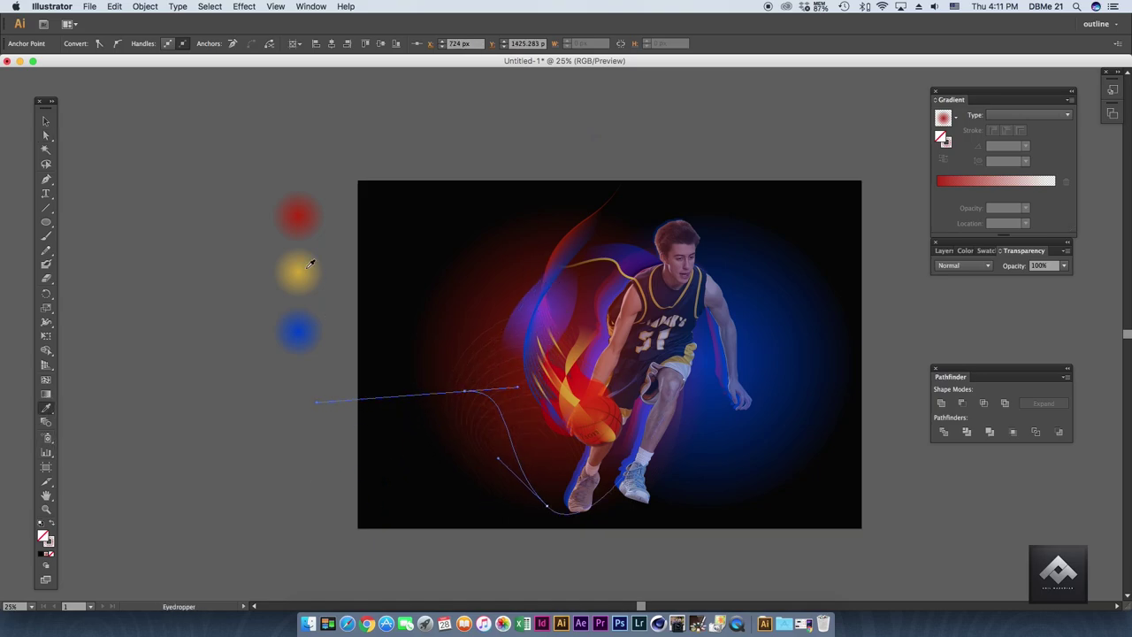
{"action": "left_click", "coordinate": [309, 264]}
{"action": "key", "text": "a"}
{"action": "left_click_drag", "start_coordinate": [470, 387], "coordinate": [575, 603]}
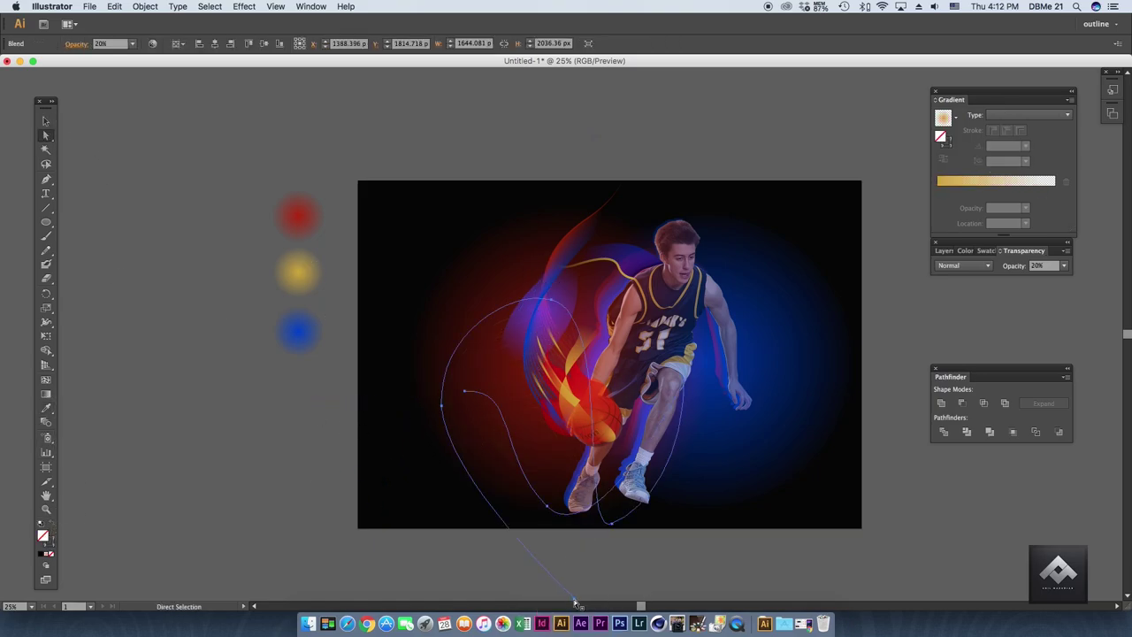
Recolour the swoosh blend with the yellow glow circle's gradient using the Eyedropper.
{"action": "left_click", "coordinate": [48, 410]}
{"action": "left_click", "coordinate": [301, 214]}
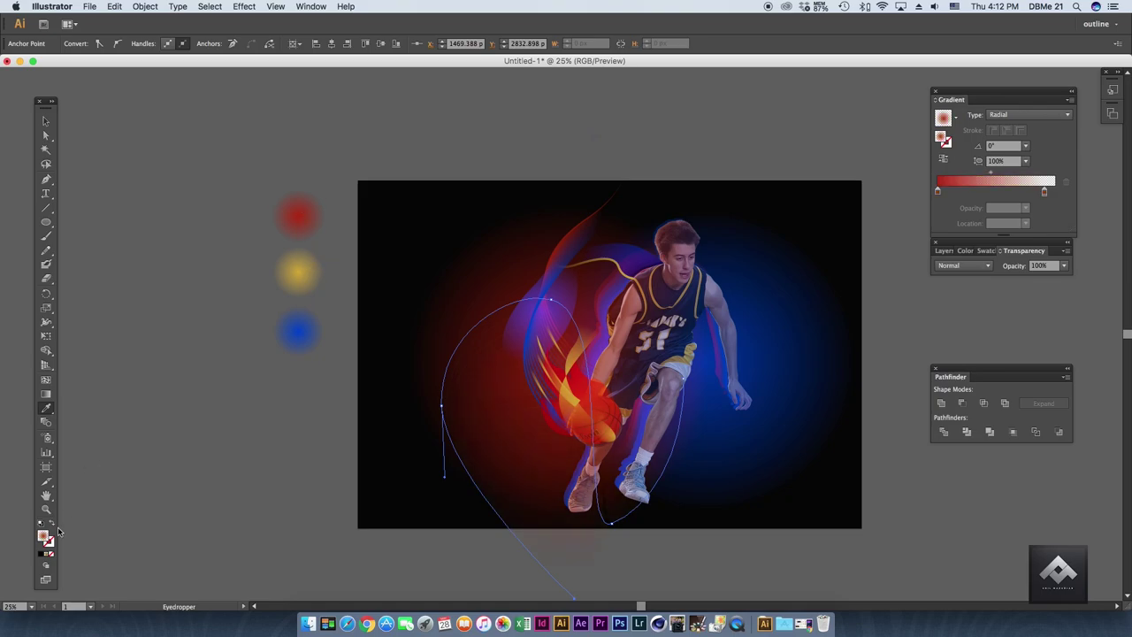
{"action": "left_click", "coordinate": [301, 275]}
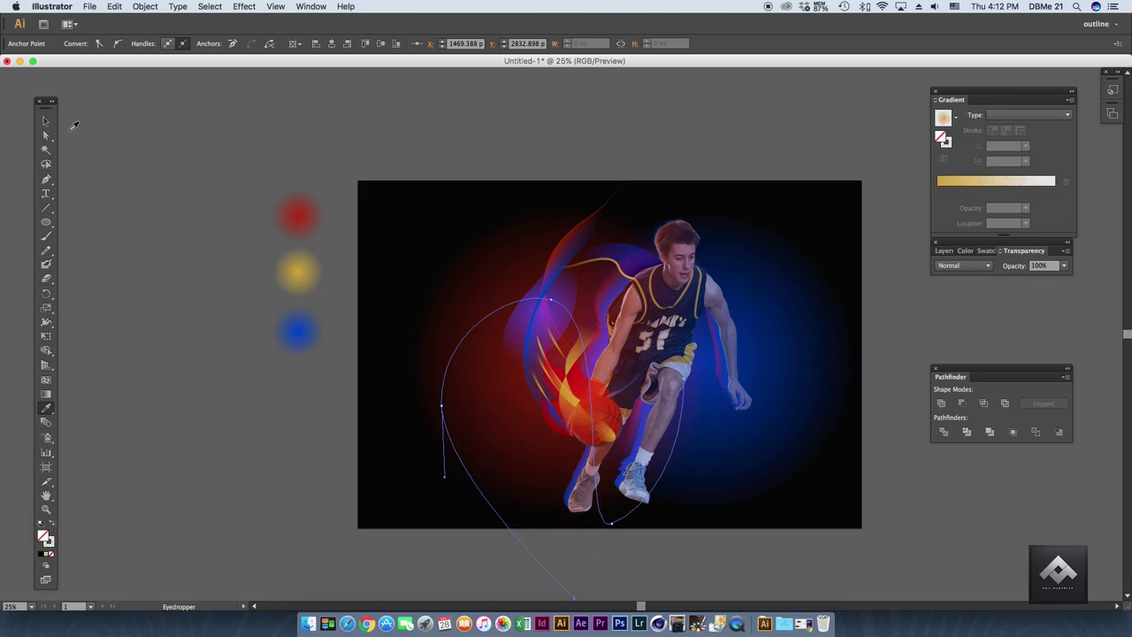
{"action": "key", "text": "v"}
Set the yellow swoosh blend's opacity to 50%.
{"action": "left_click", "coordinate": [53, 540]}
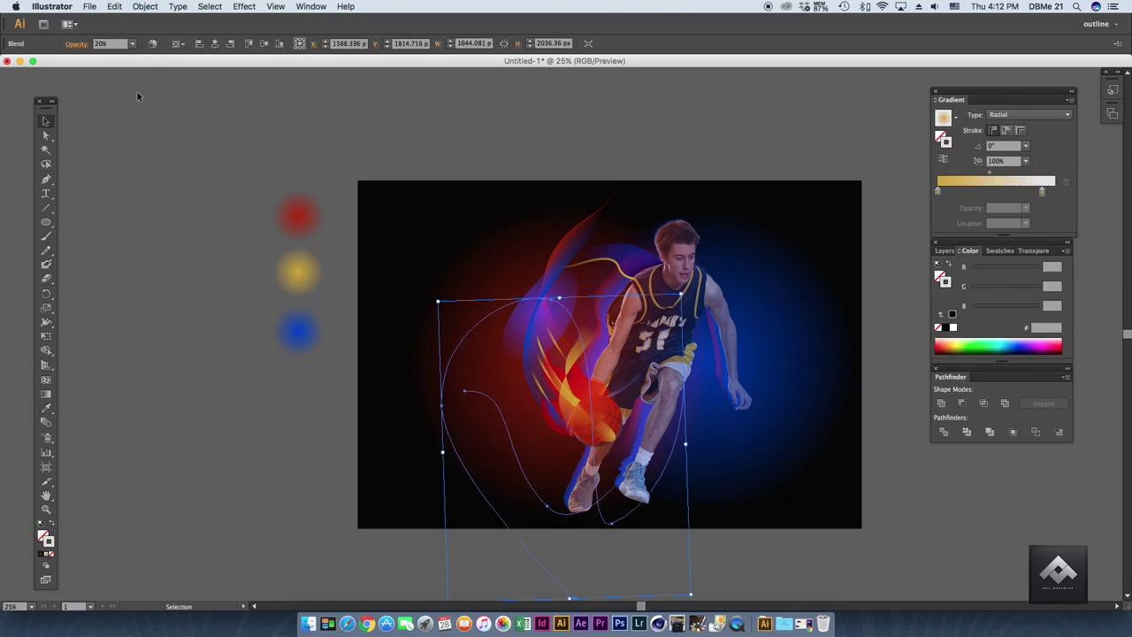
{"action": "left_click", "coordinate": [132, 43]}
{"action": "left_click", "coordinate": [144, 122]}
{"action": "left_click_drag", "start_coordinate": [457, 261], "coordinate": [440, 205]}
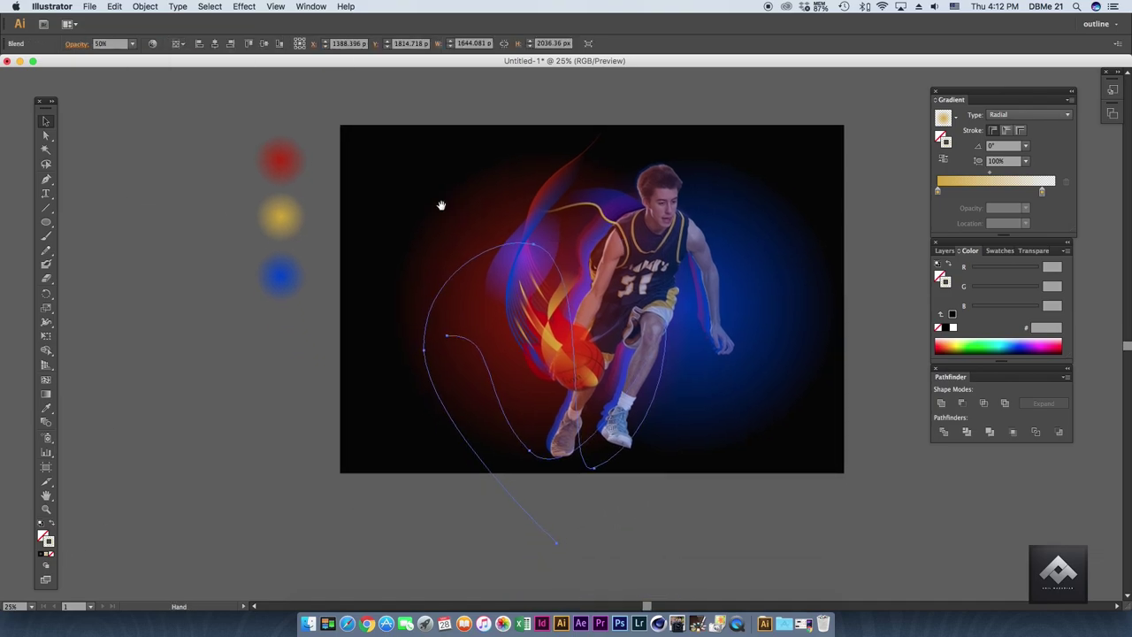
{"action": "left_click", "coordinate": [145, 6]}
{"action": "mouse_move", "coordinate": [150, 251]}
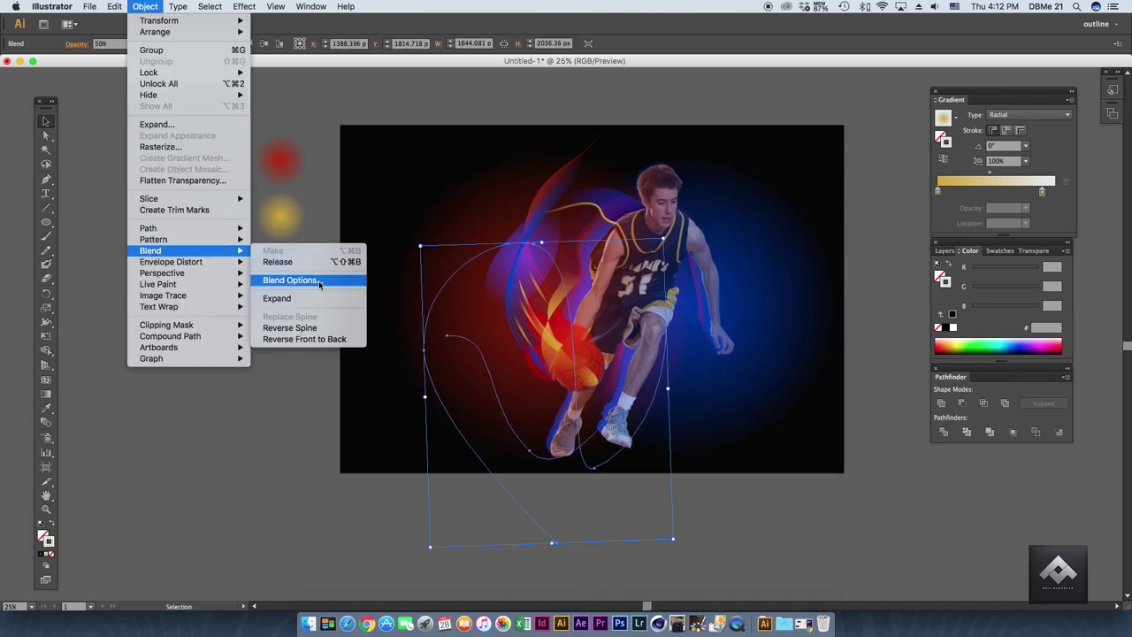
Give the yellow swoosh blend 40 specified steps in Blend Options.
{"action": "left_click", "coordinate": [333, 284]}
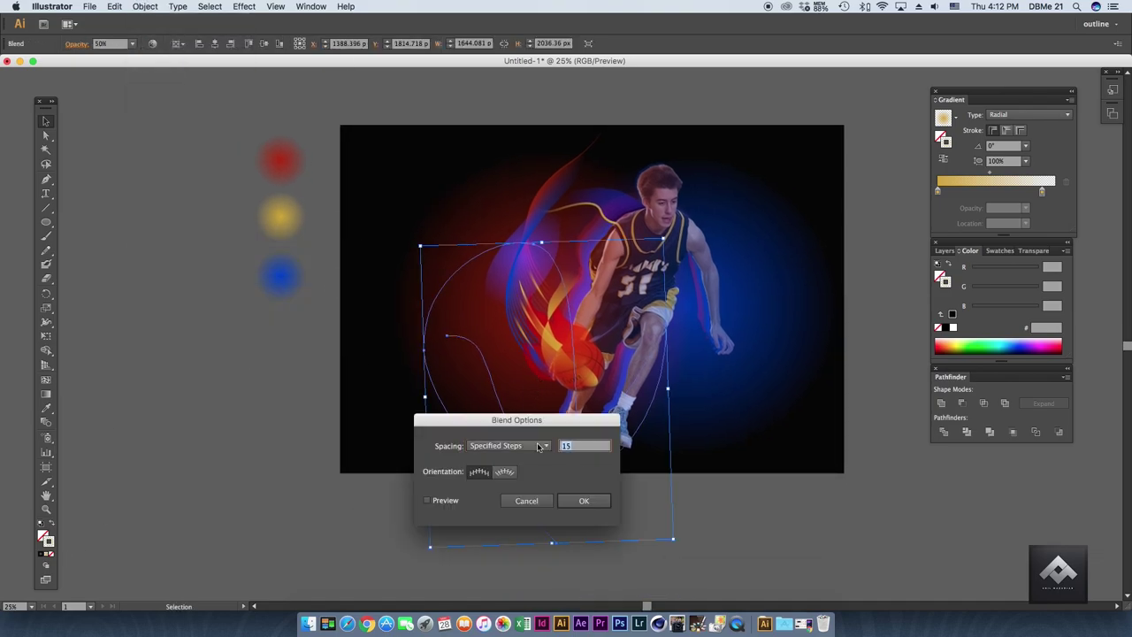
{"action": "left_click", "coordinate": [584, 500]}
{"action": "left_click", "coordinate": [560, 553]}
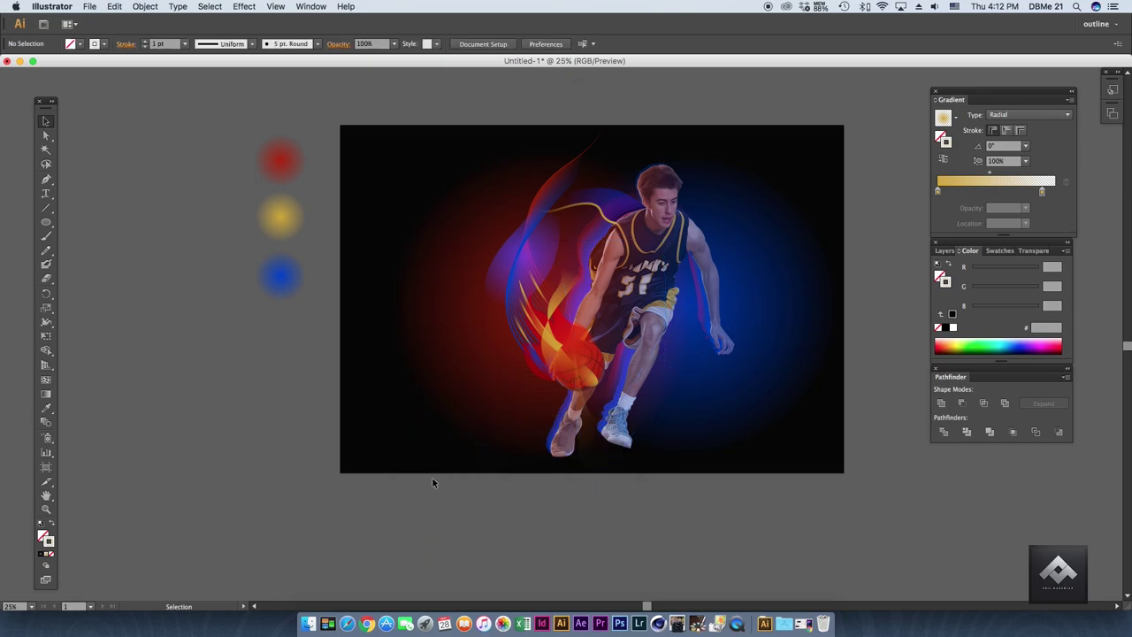
{"action": "left_click", "coordinate": [611, 547]}
Enter and leave isolation mode, nudging the yellow blend up slightly.
{"action": "double_click", "coordinate": [535, 527]}
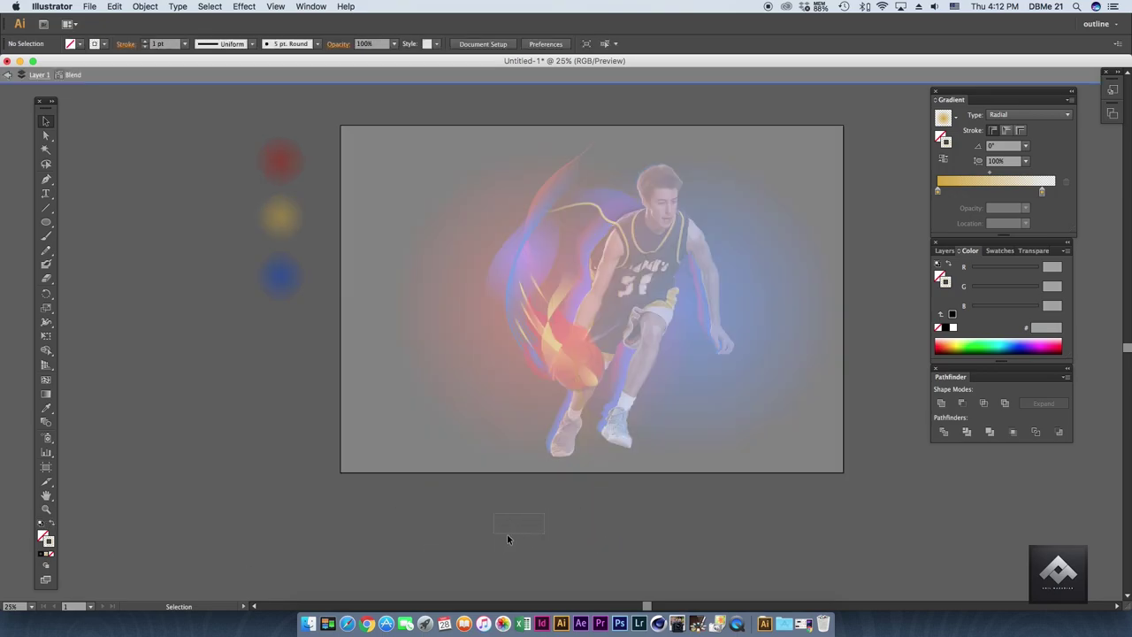
{"action": "left_click", "coordinate": [176, 43]}
{"action": "type", "text": "14"}
{"action": "double_click", "coordinate": [417, 506]}
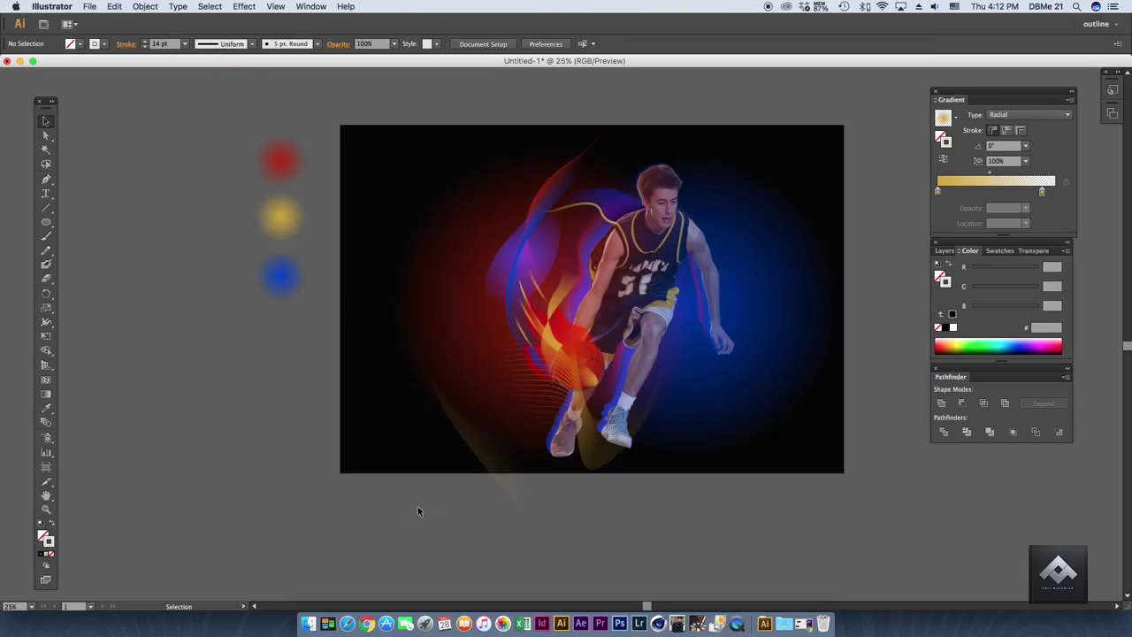
{"action": "left_click_drag", "start_coordinate": [513, 487], "coordinate": [505, 447]}
{"action": "double_click", "coordinate": [534, 489]}
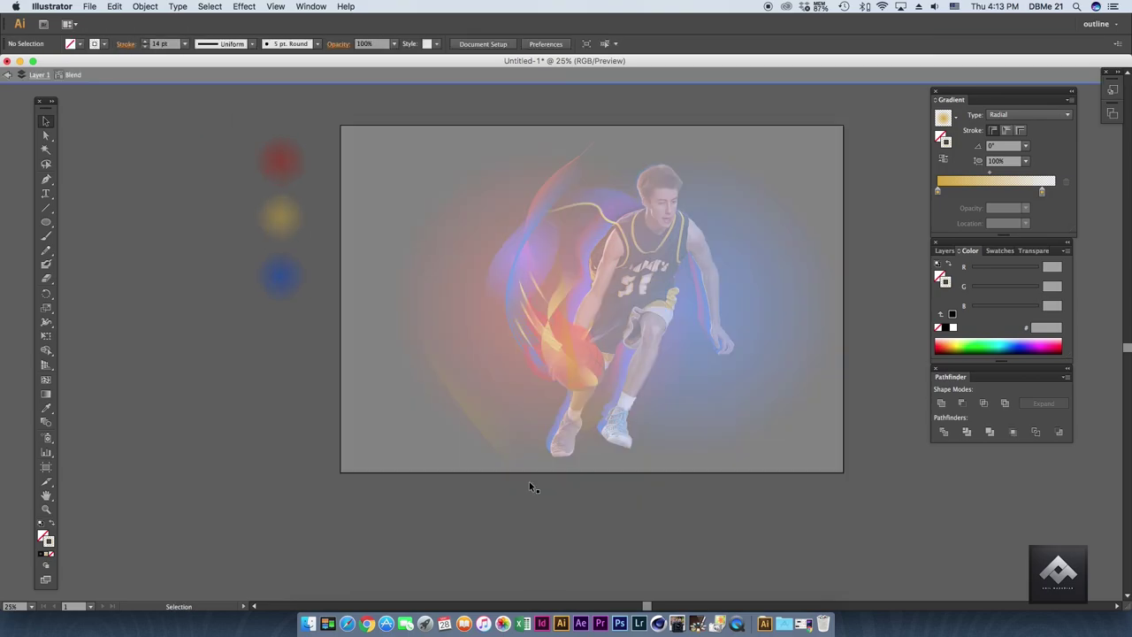
Reapply 40 specified steps to the yellow blend via Object > Blend > Blend Options.
{"action": "left_click", "coordinate": [145, 6]}
{"action": "left_click", "coordinate": [292, 279]}
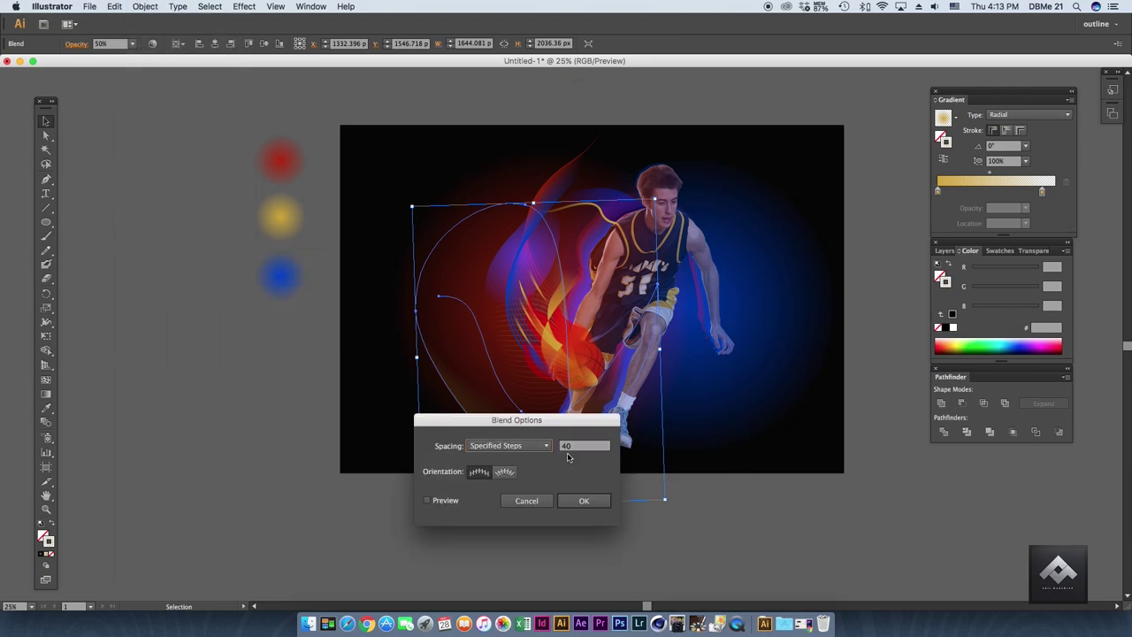
{"action": "left_click", "coordinate": [584, 501]}
{"action": "left_click", "coordinate": [554, 518]}
{"action": "left_click", "coordinate": [508, 438]}
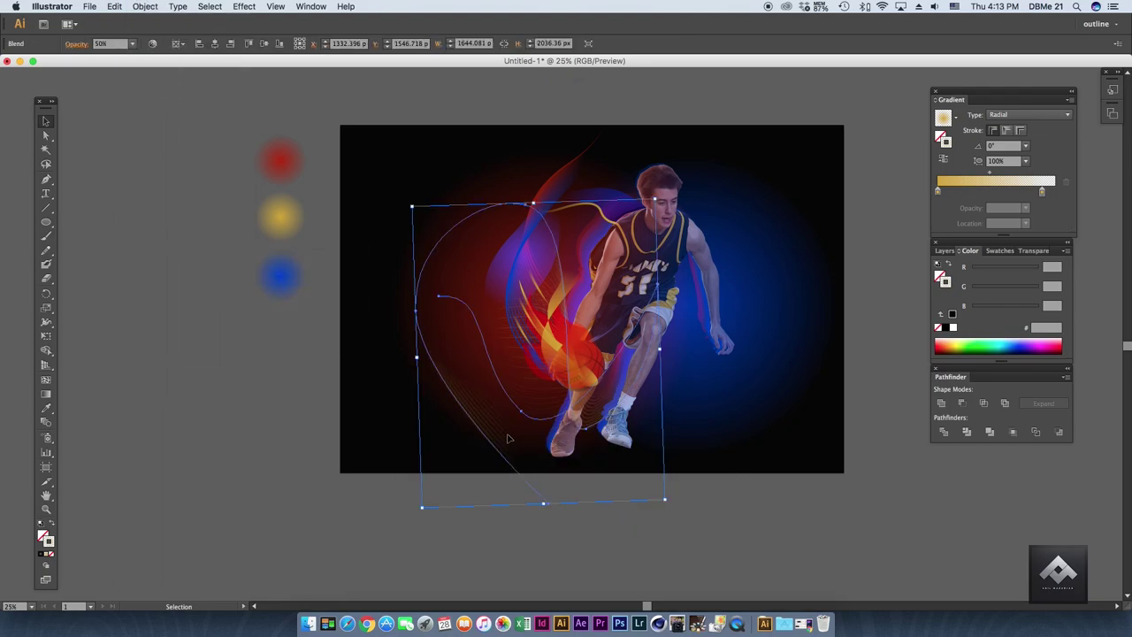
Drag the blend's spine anchors into a tall streaked curve left of the player.
{"action": "left_click", "coordinate": [493, 399]}
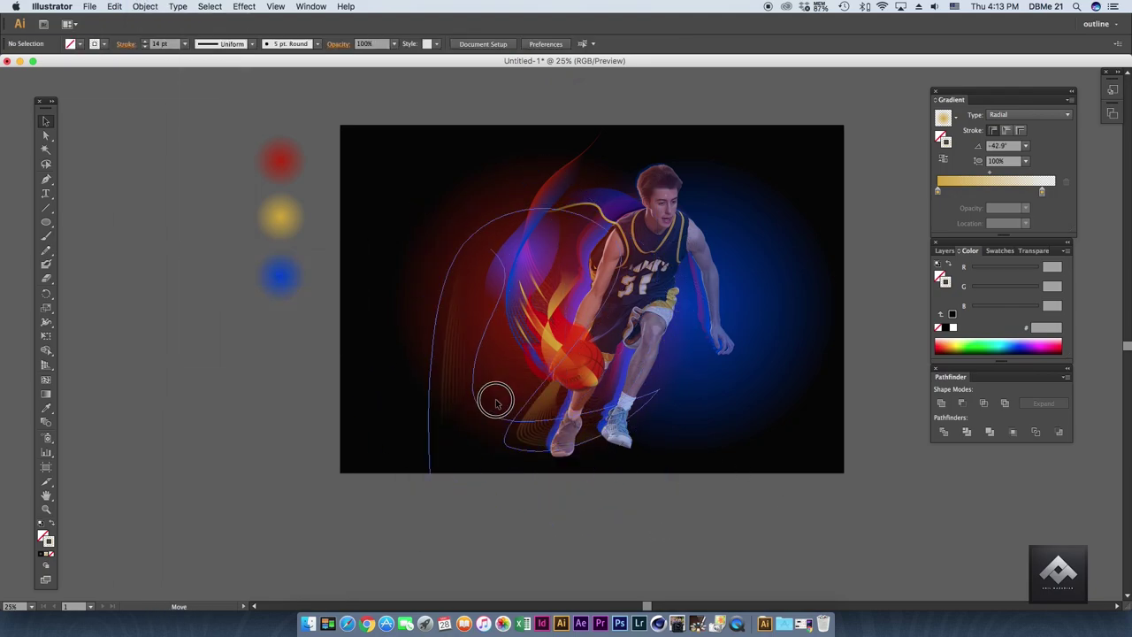
{"action": "key", "text": "a"}
{"action": "left_click", "coordinate": [498, 387]}
{"action": "left_click_drag", "start_coordinate": [498, 387], "coordinate": [536, 446]}
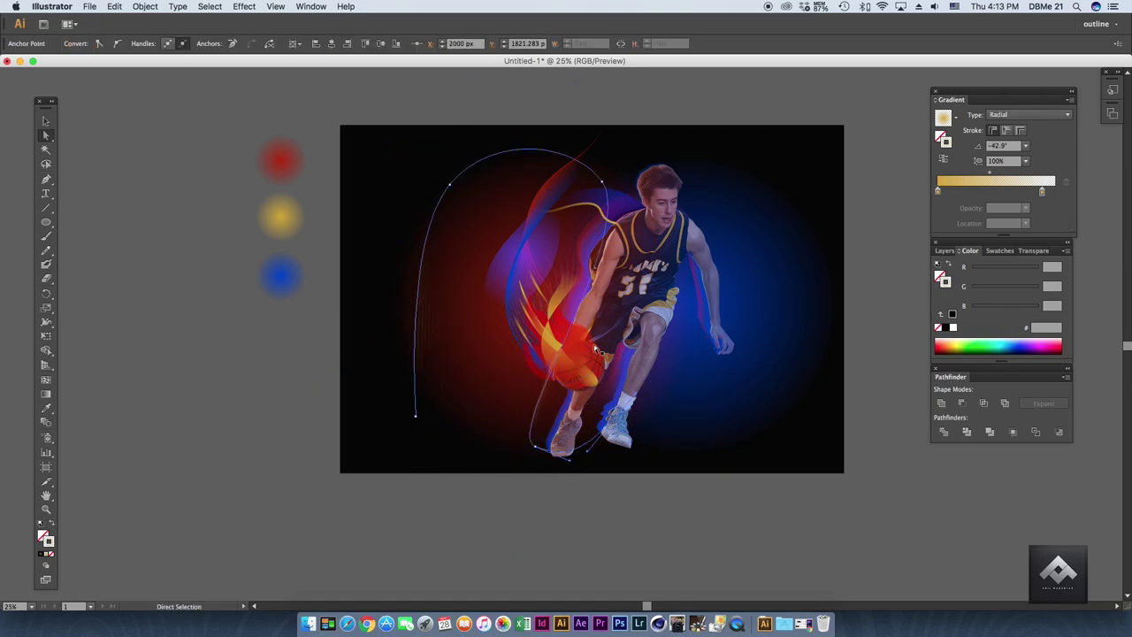
{"action": "mouse_move", "coordinate": [456, 329]}
{"action": "left_mouse_down"}
{"action": "mouse_move", "coordinate": [498, 431]}
{"action": "mouse_move", "coordinate": [407, 372]}
{"action": "left_mouse_up"}
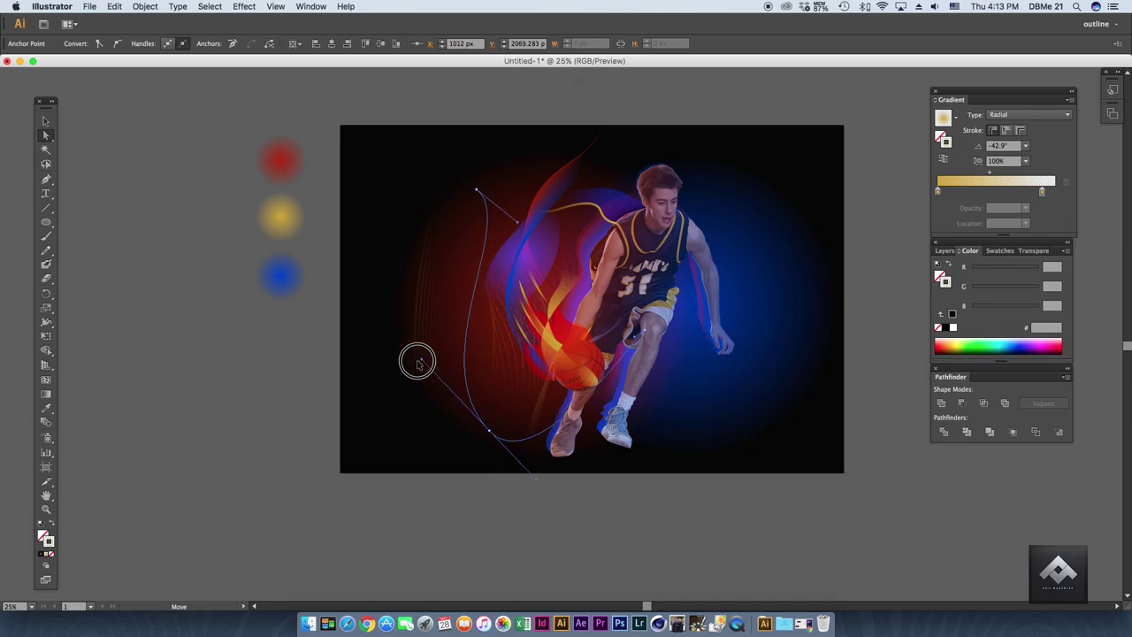
{"action": "left_click", "coordinate": [186, 356]}
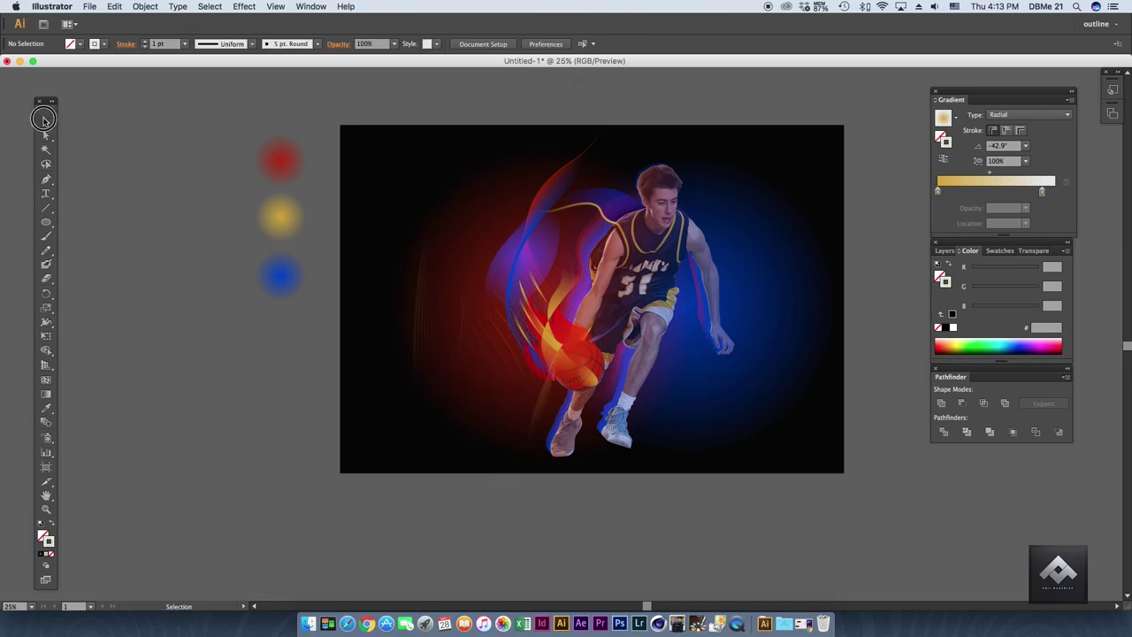
{"action": "scroll", "coordinate": [662, 232], "scroll_direction": "right", "scroll_amount": 3}
{"action": "scroll", "coordinate": [662, 233], "scroll_direction": "up", "scroll_amount": 1}
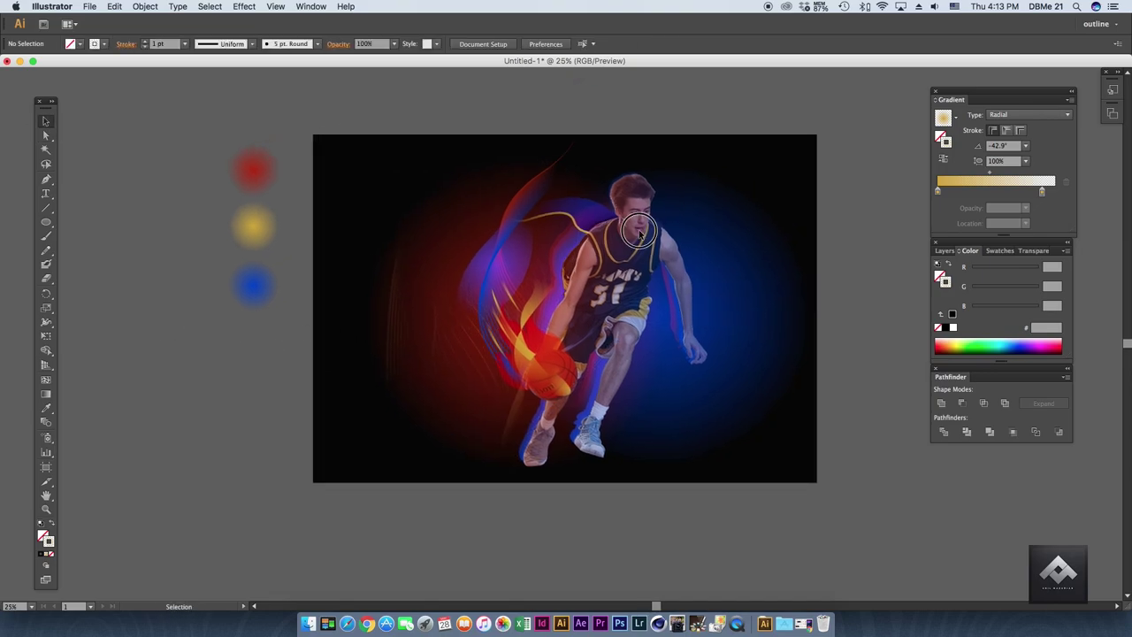
Fill the player with the blue glow's gradient, angled steeply across the head.
{"action": "left_click", "coordinate": [639, 235]}
{"action": "key", "text": "a"}
{"action": "key", "text": "i"}
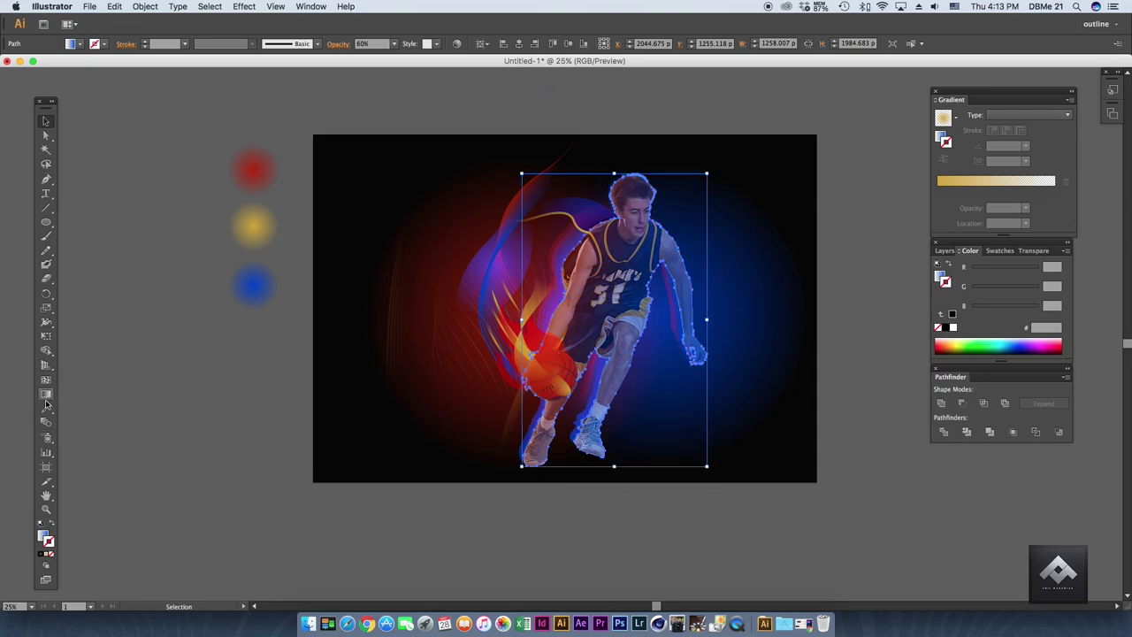
{"action": "left_click", "coordinate": [247, 288]}
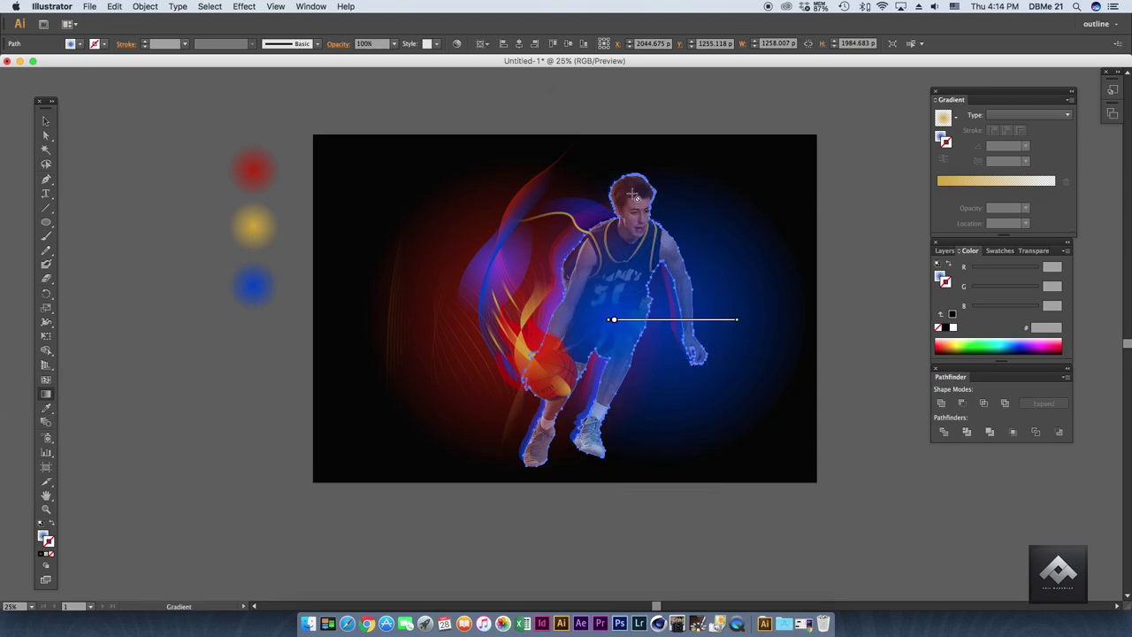
{"action": "key", "text": "period"}
{"action": "left_click_drag", "start_coordinate": [597, 161], "coordinate": [663, 204]}
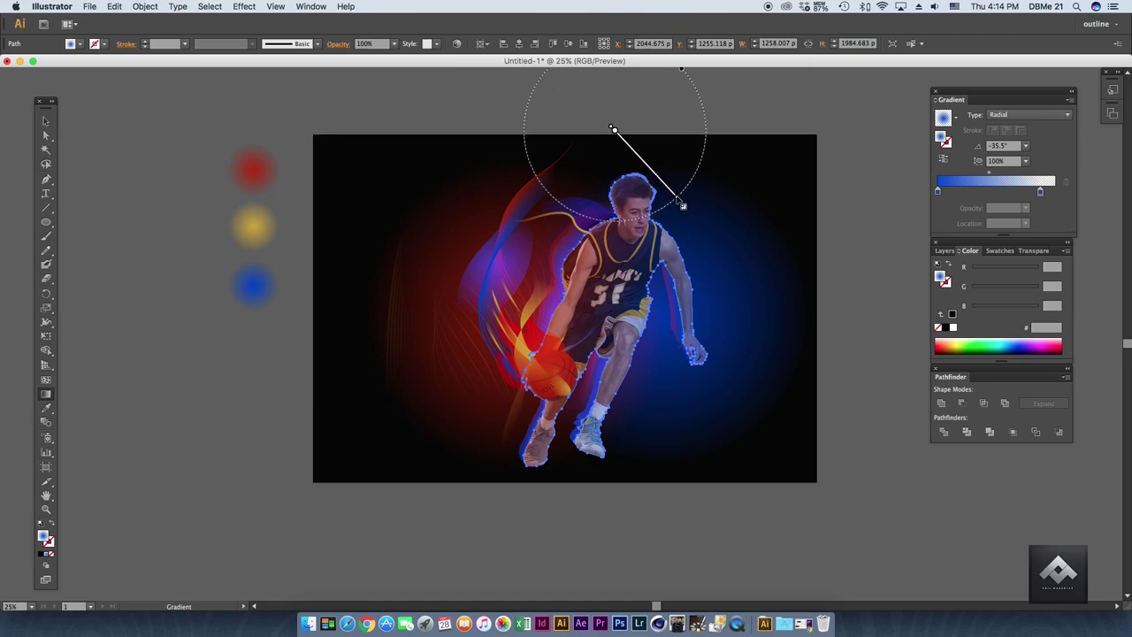
{"action": "left_click_drag", "start_coordinate": [591, 146], "coordinate": [652, 211]}
{"action": "key", "text": "v"}
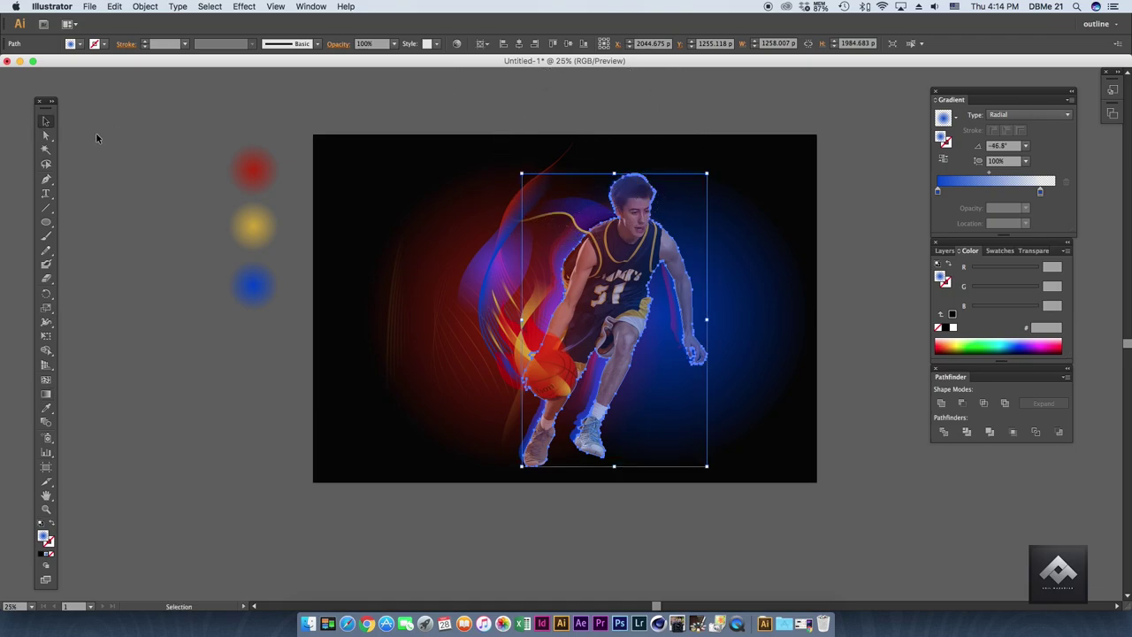
Reshape the red swoosh spine by dragging its anchors down and left.
{"action": "left_click", "coordinate": [452, 377]}
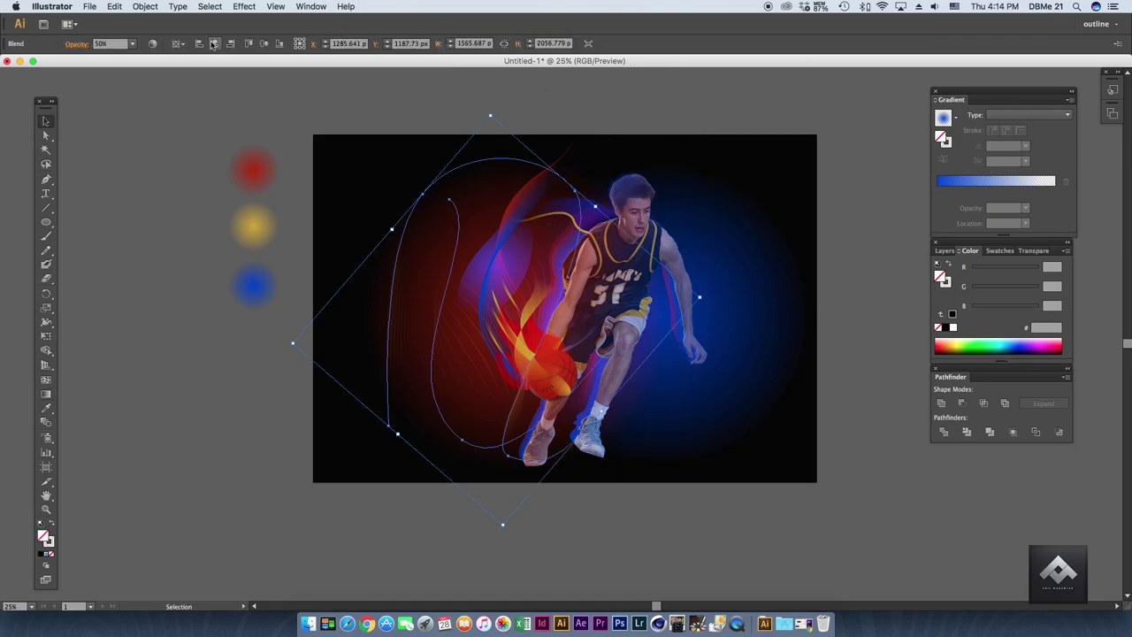
{"action": "left_click", "coordinate": [480, 329]}
{"action": "key", "text": "a"}
{"action": "left_click_drag", "start_coordinate": [528, 394], "coordinate": [525, 452]}
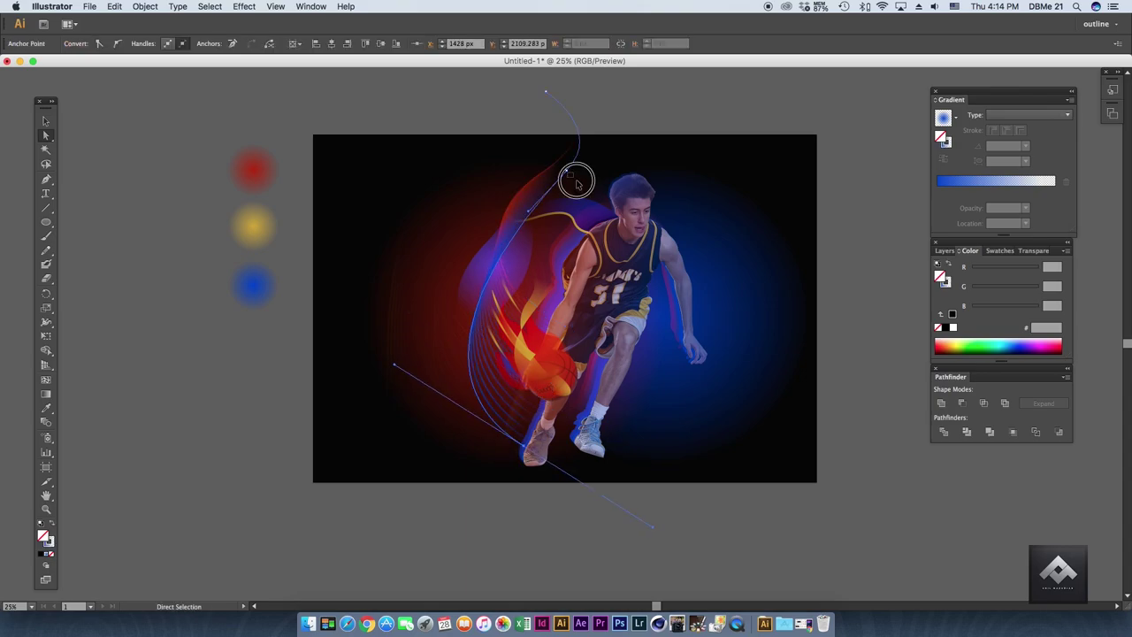
{"action": "left_click_drag", "start_coordinate": [577, 182], "coordinate": [543, 229]}
{"action": "left_click_drag", "start_coordinate": [557, 174], "coordinate": [520, 182]}
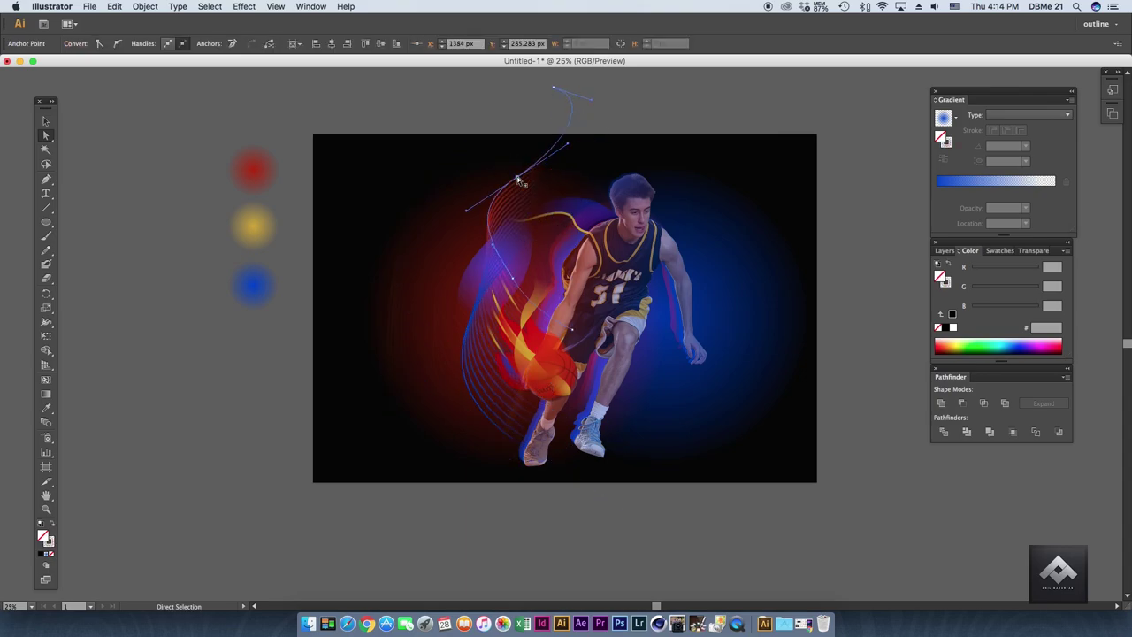
{"action": "left_click", "coordinate": [485, 115]}
Angle the yellow flame's linear gradient to about 105°.
{"action": "left_click", "coordinate": [544, 345]}
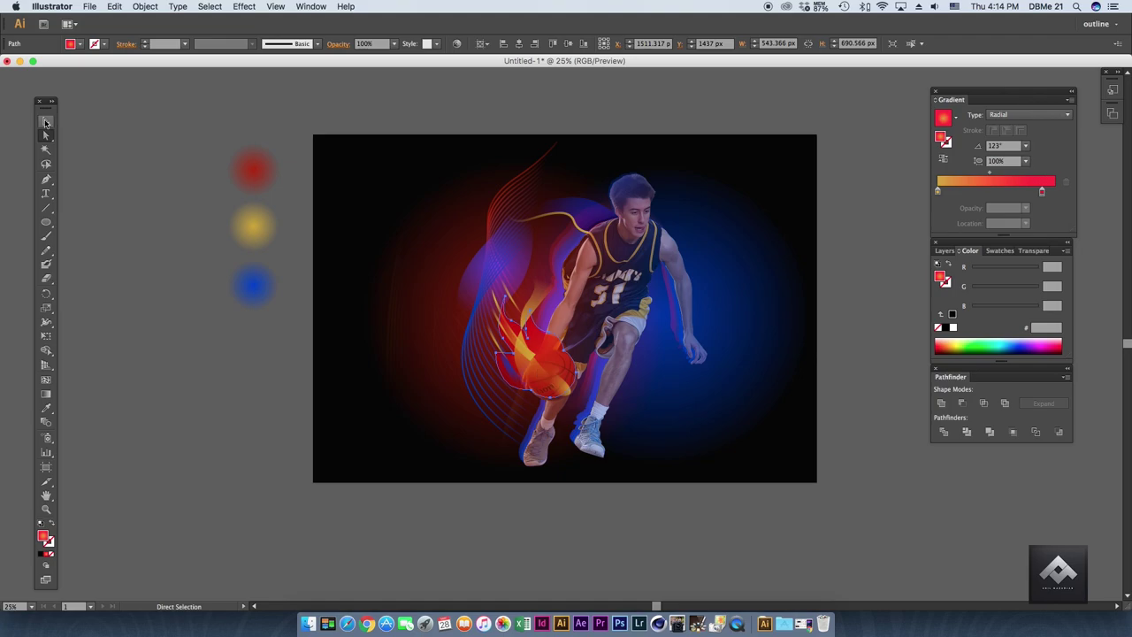
{"action": "left_click", "coordinate": [522, 310]}
{"action": "key", "text": "super+equal"}
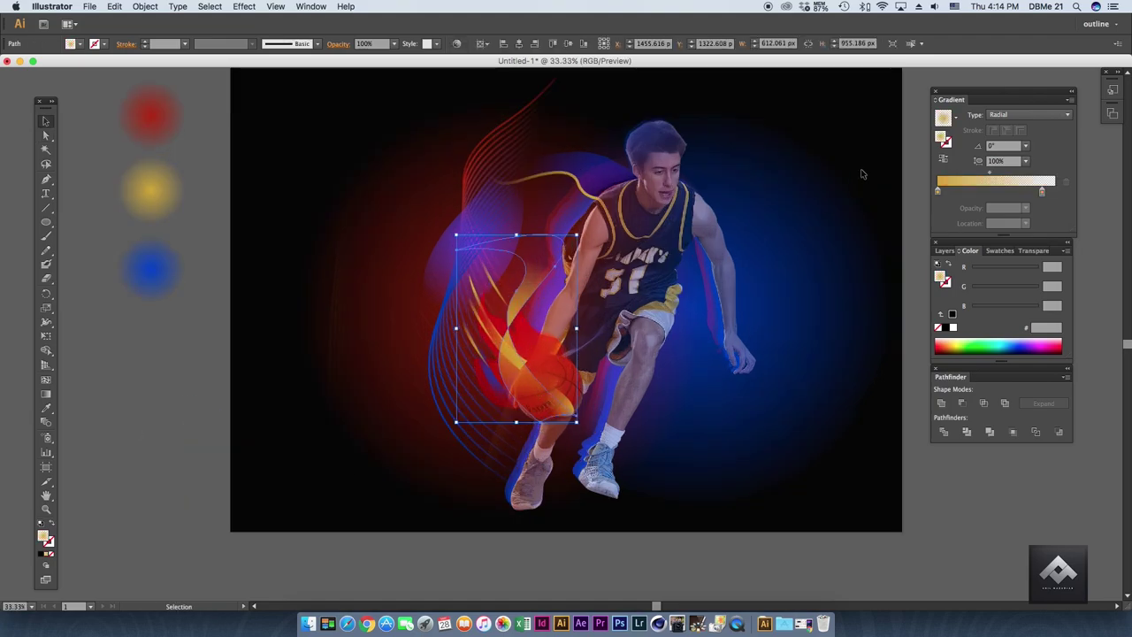
{"action": "left_click", "coordinate": [1027, 115]}
{"action": "left_click", "coordinate": [48, 412]}
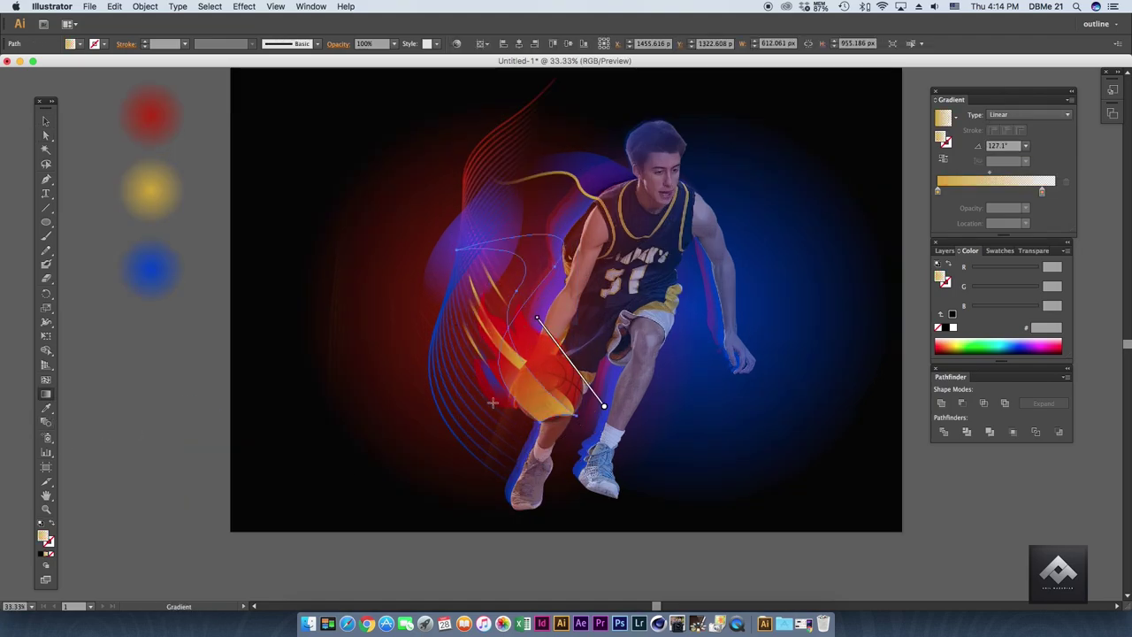
{"action": "left_click_drag", "start_coordinate": [538, 430], "coordinate": [505, 227]}
Move the gold flame down and left and expose its anchor points.
{"action": "key", "text": "v"}
{"action": "mouse_move", "coordinate": [558, 403]}
{"action": "left_mouse_down"}
{"action": "mouse_move", "coordinate": [520, 427]}
{"action": "mouse_move", "coordinate": [533, 414]}
{"action": "left_mouse_up"}
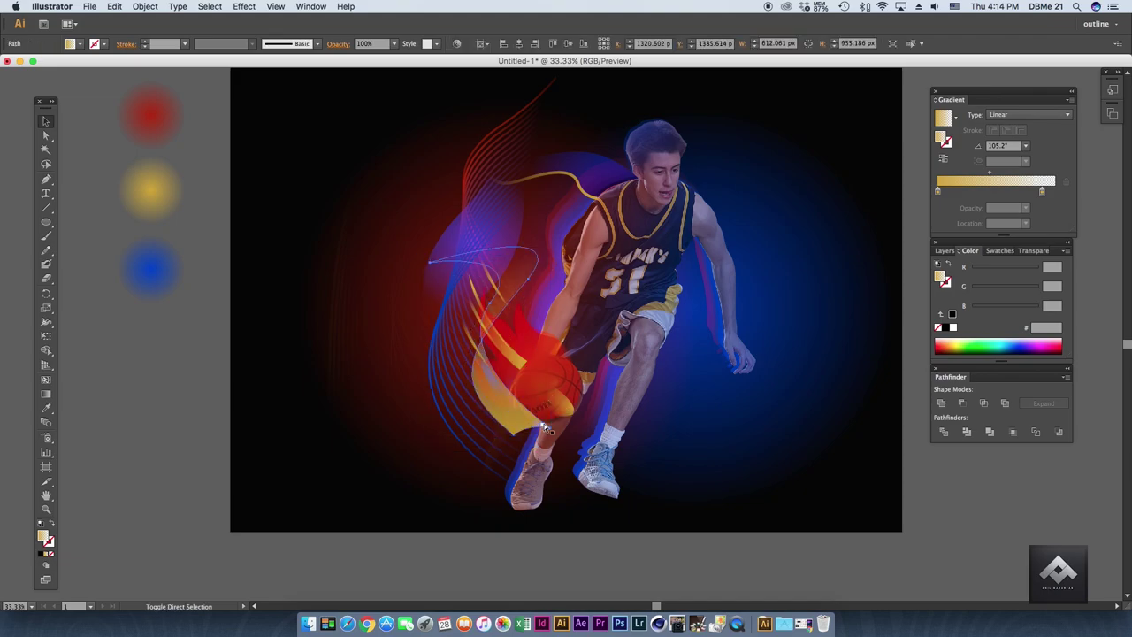
{"action": "key", "text": "p"}
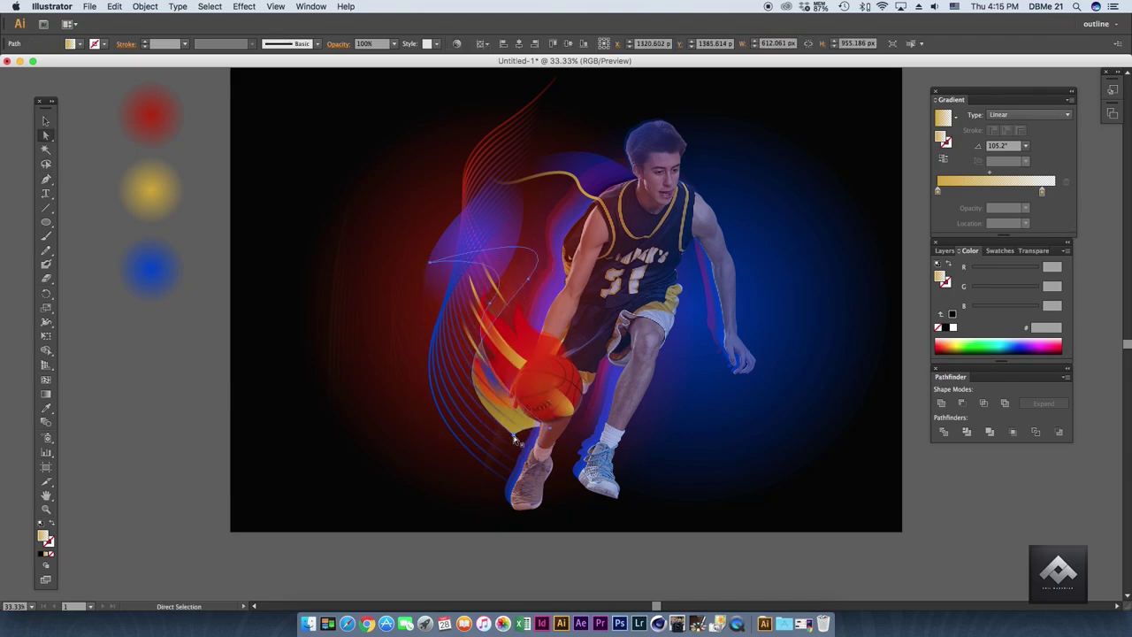
{"action": "left_click", "coordinate": [514, 439]}
Select the yellow flame path and reveal its anchor points.
{"action": "key", "text": "v"}
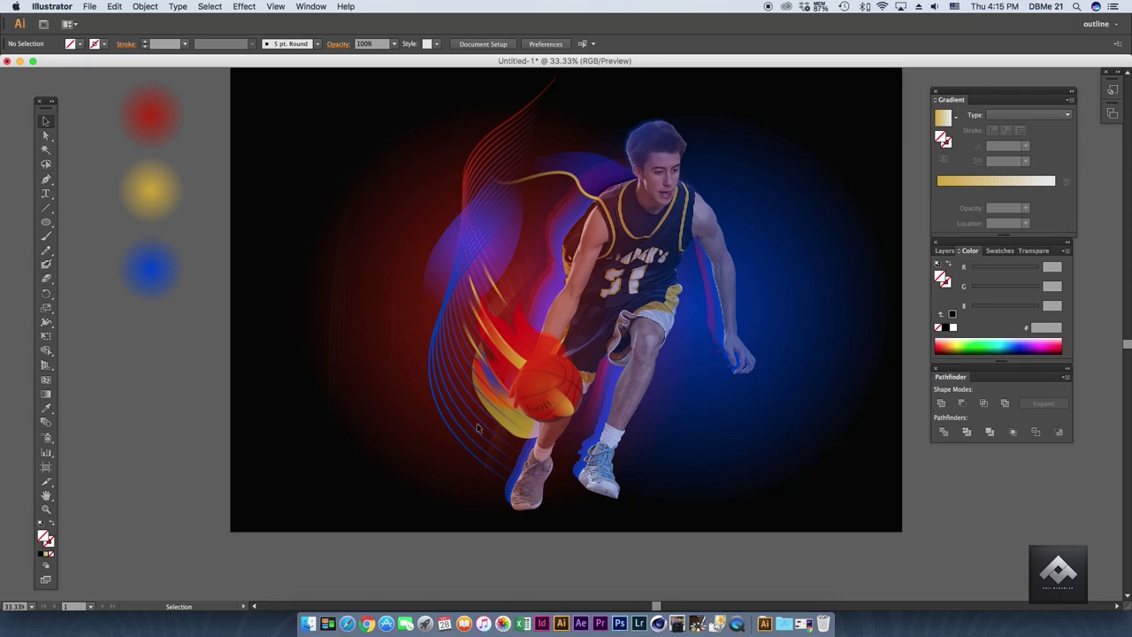
{"action": "left_click", "coordinate": [512, 414]}
{"action": "key", "text": "a"}
{"action": "key", "text": "ctrl+shift+a"}
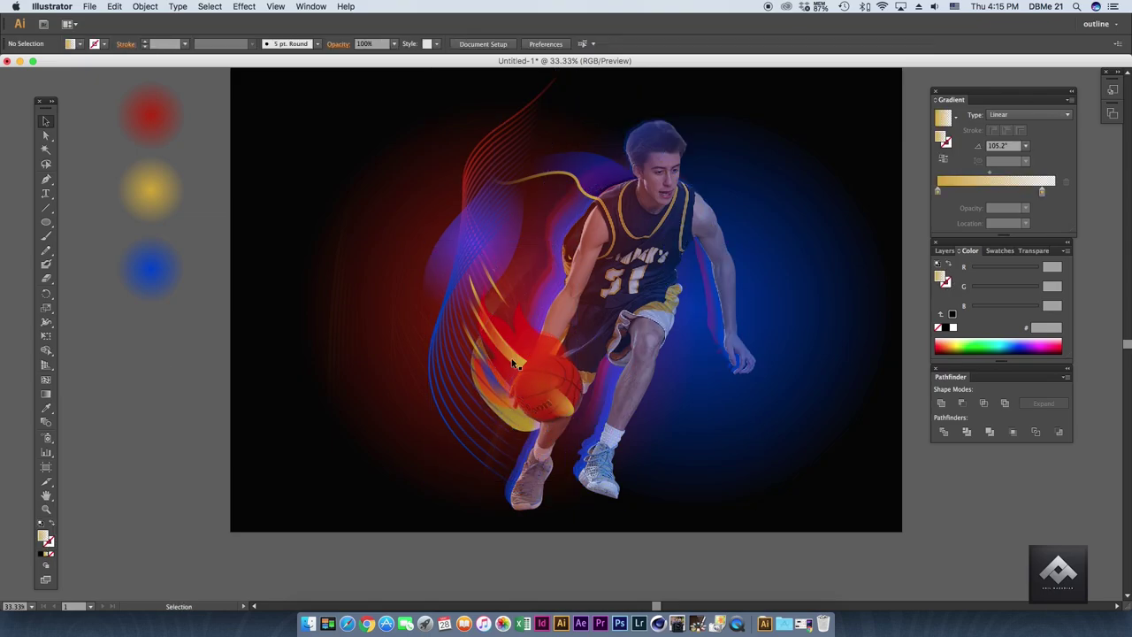
{"action": "left_click", "coordinate": [513, 383]}
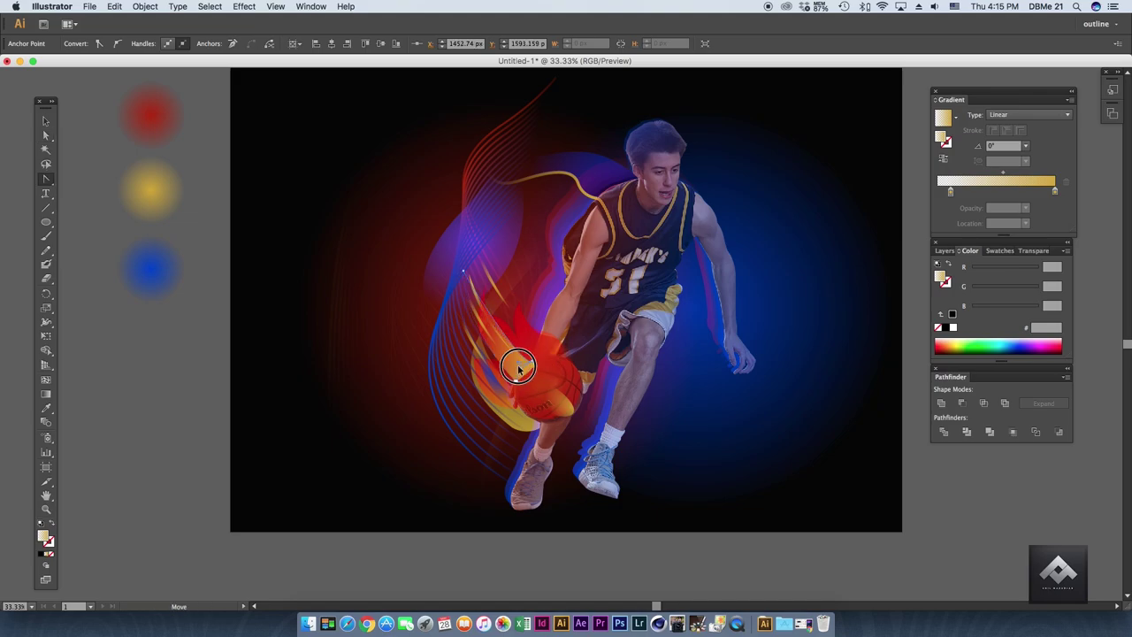
{"action": "key", "text": "ctrl+shift+a"}
{"action": "left_click_drag", "start_coordinate": [516, 381], "coordinate": [526, 399]}
{"action": "left_click", "coordinate": [524, 385]}
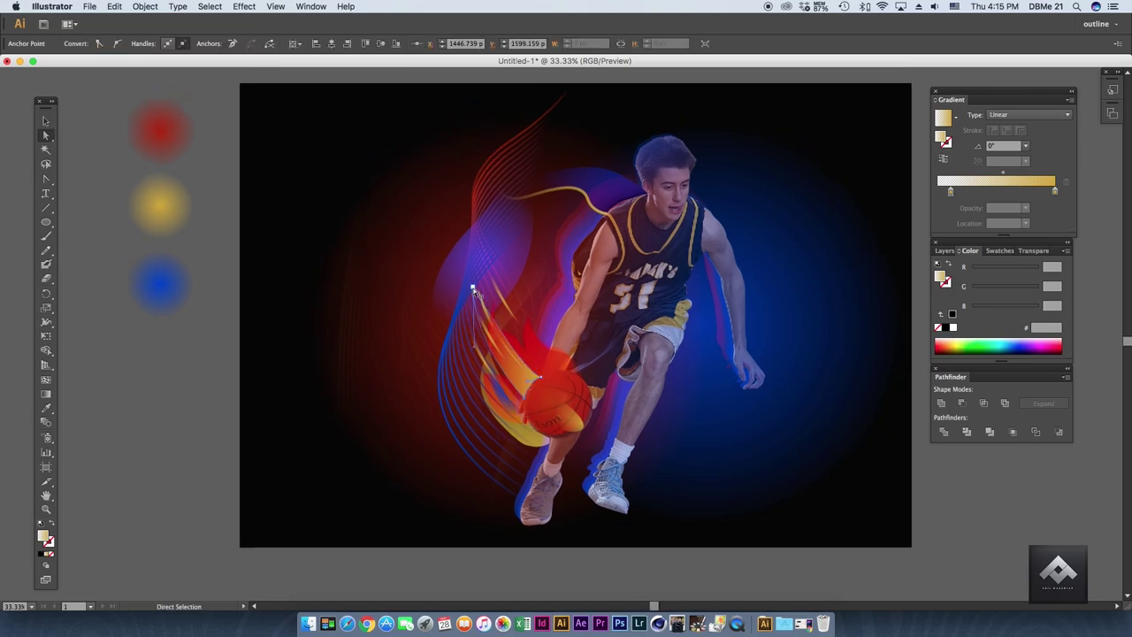
{"action": "left_click", "coordinate": [72, 131]}
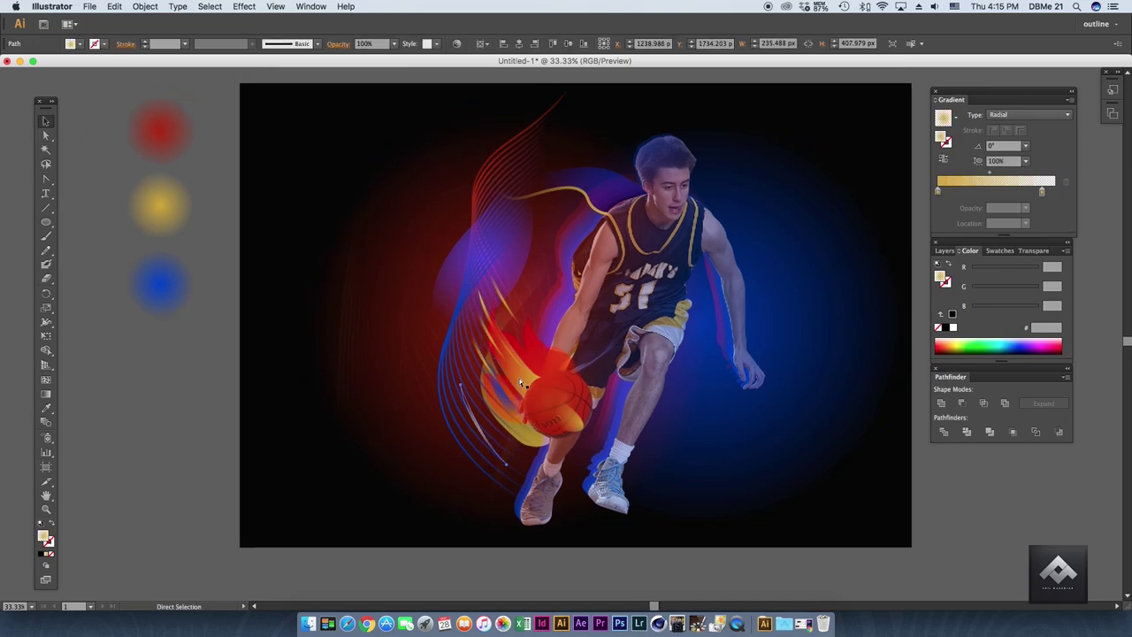
Shift the yellow flame lower and drag its bottom anchor to stretch it toward the foot.
{"action": "left_click_drag", "start_coordinate": [524, 379], "coordinate": [535, 389]}
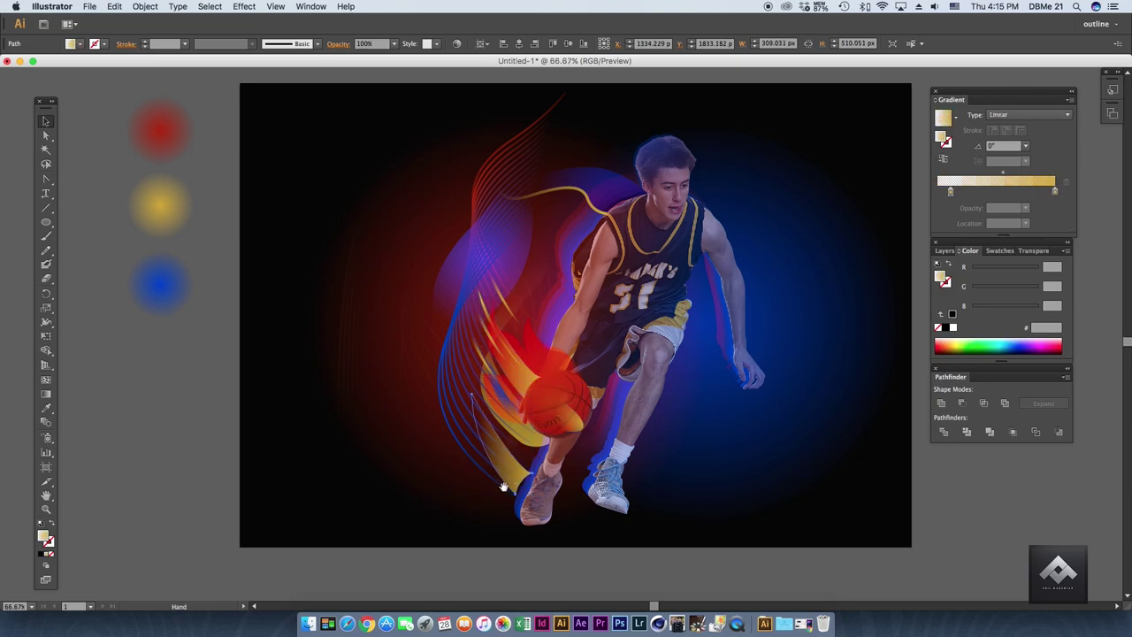
{"action": "scroll", "coordinate": [512, 468], "scroll_direction": "up", "scroll_amount": 1}
{"action": "key", "text": "a"}
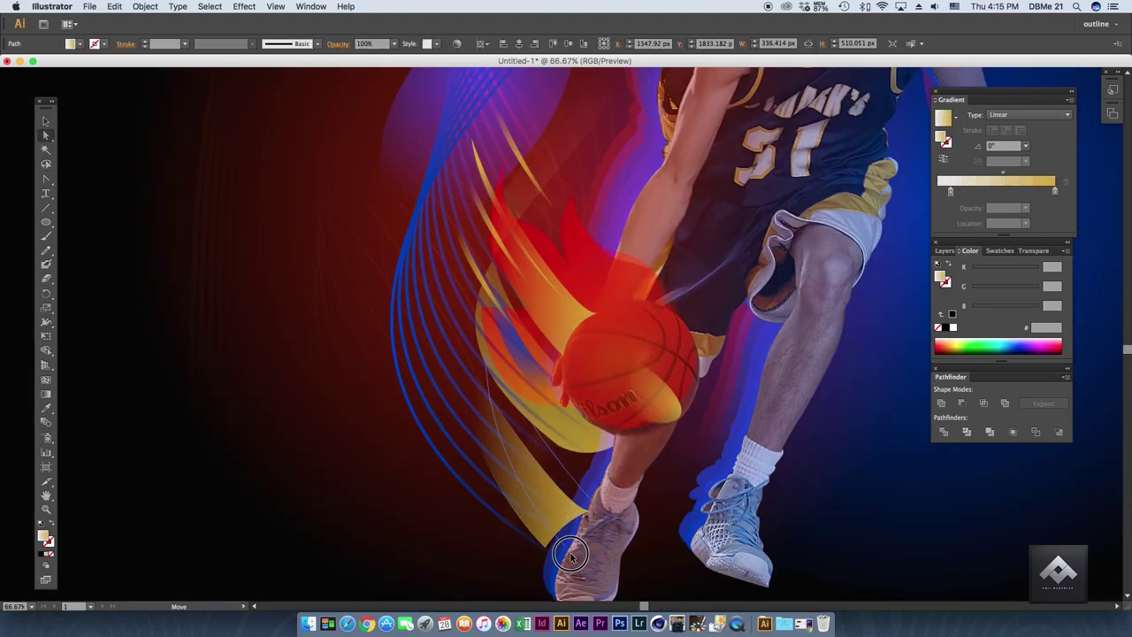
{"action": "left_click_drag", "start_coordinate": [568, 520], "coordinate": [573, 533]}
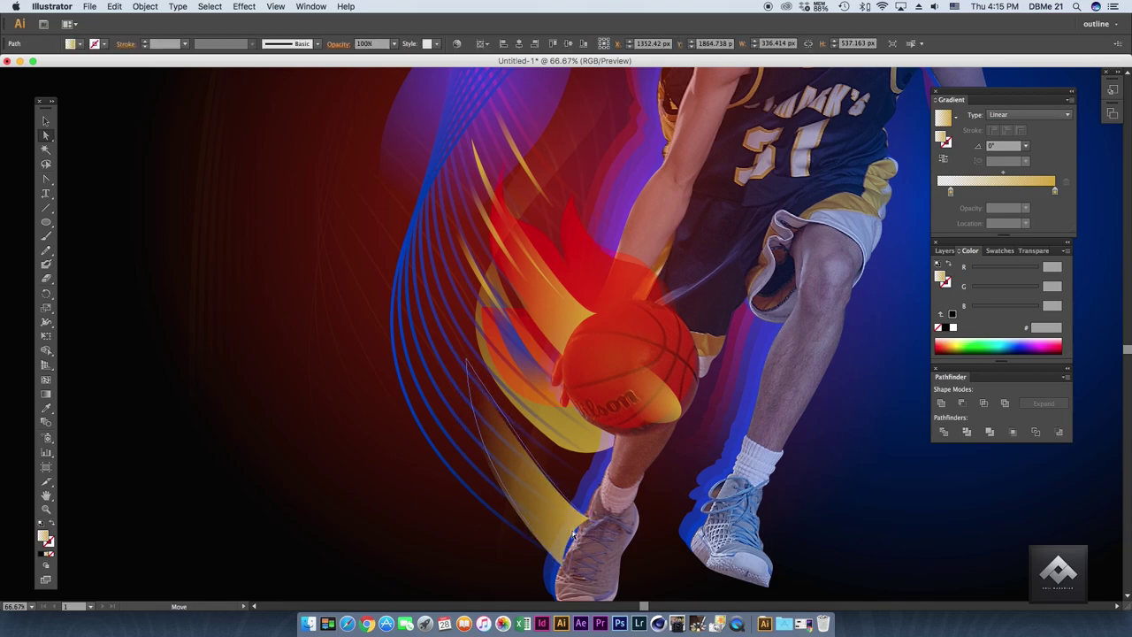
{"action": "mouse_move", "coordinate": [573, 533]}
{"action": "left_mouse_down"}
{"action": "mouse_move", "coordinate": [439, 378]}
{"action": "mouse_move", "coordinate": [443, 358]}
{"action": "left_mouse_up"}
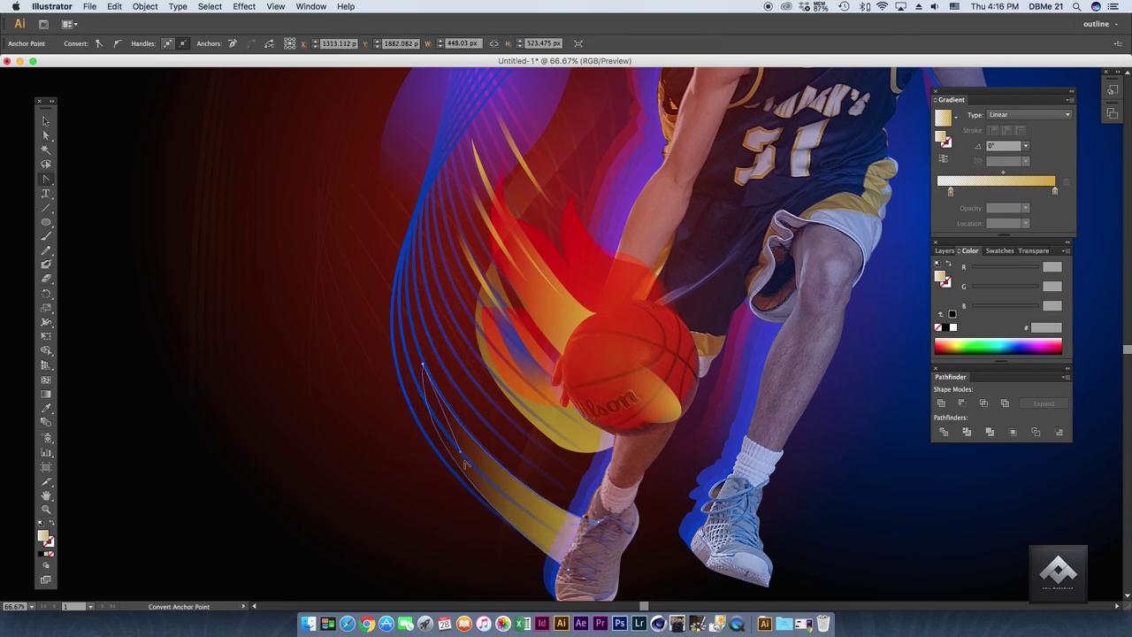
{"action": "key", "text": "super+shift+a"}
{"action": "key", "text": "super+minus"}
{"action": "key", "text": "super+minus"}
{"action": "key", "text": "super+minus"}
{"action": "key", "text": "super+equal"}
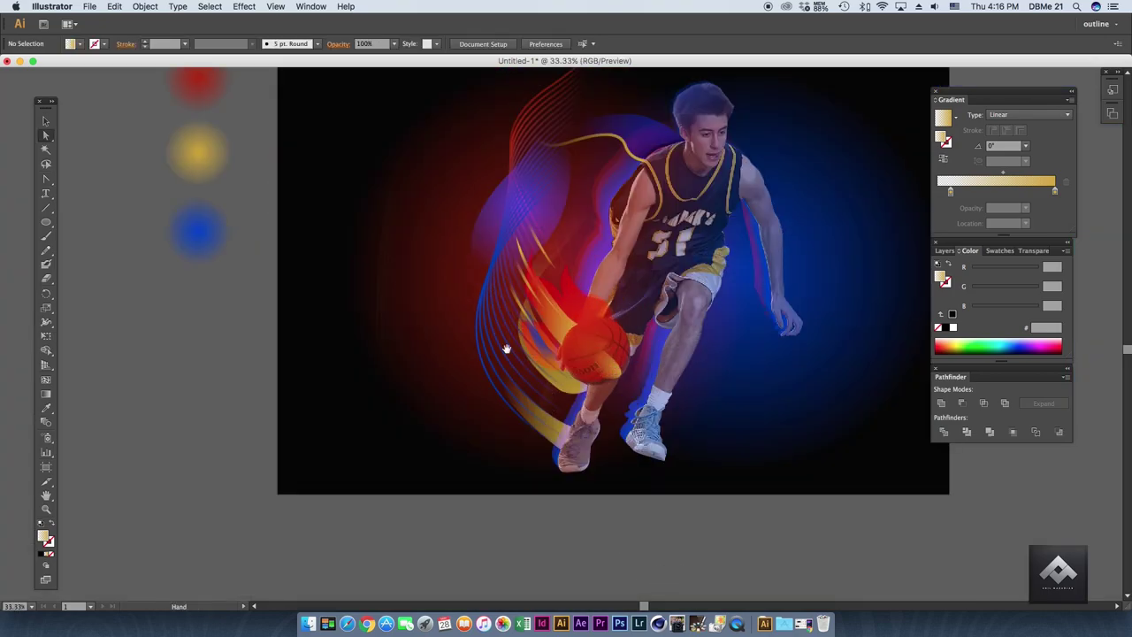
{"action": "key", "text": "super+equal"}
{"action": "key", "text": "super+equal"}
Drag the red flame's anchors into smaller pointed tips hugging the basketball.
{"action": "left_click", "coordinate": [701, 442]}
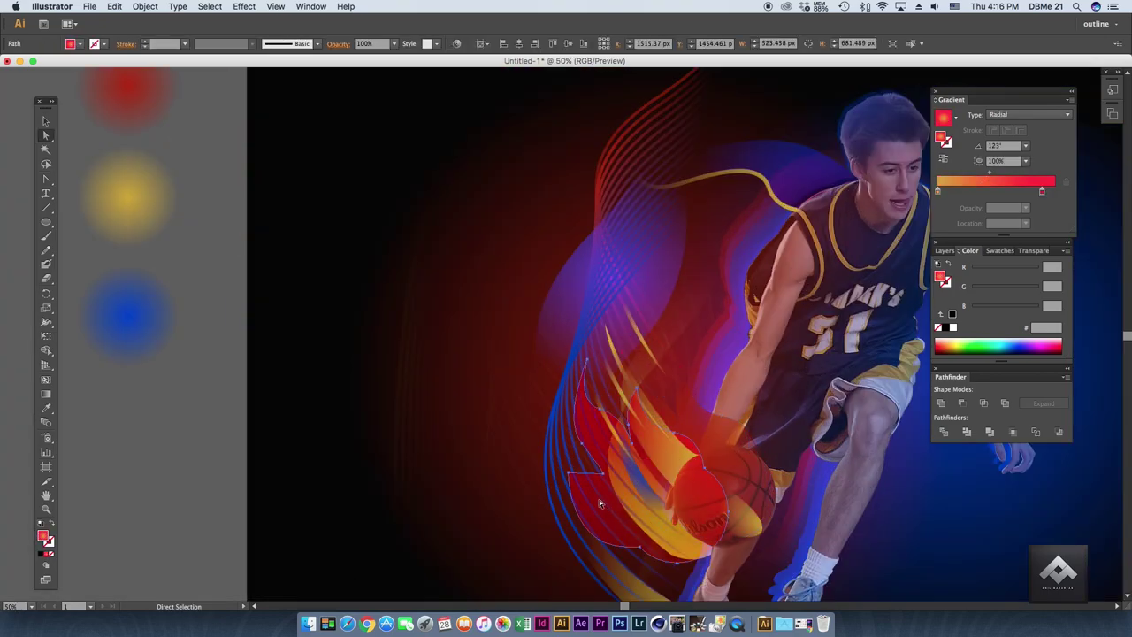
{"action": "left_click_drag", "start_coordinate": [700, 442], "coordinate": [408, 414]}
{"action": "key", "text": "Delete"}
{"action": "left_click", "coordinate": [692, 437]}
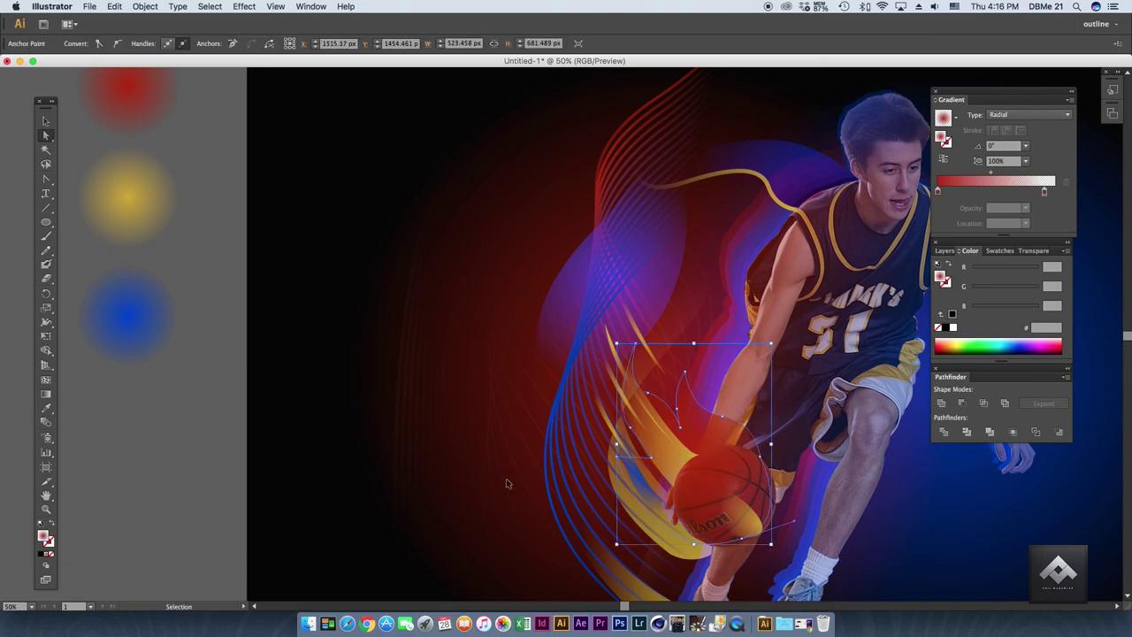
{"action": "left_click", "coordinate": [732, 483]}
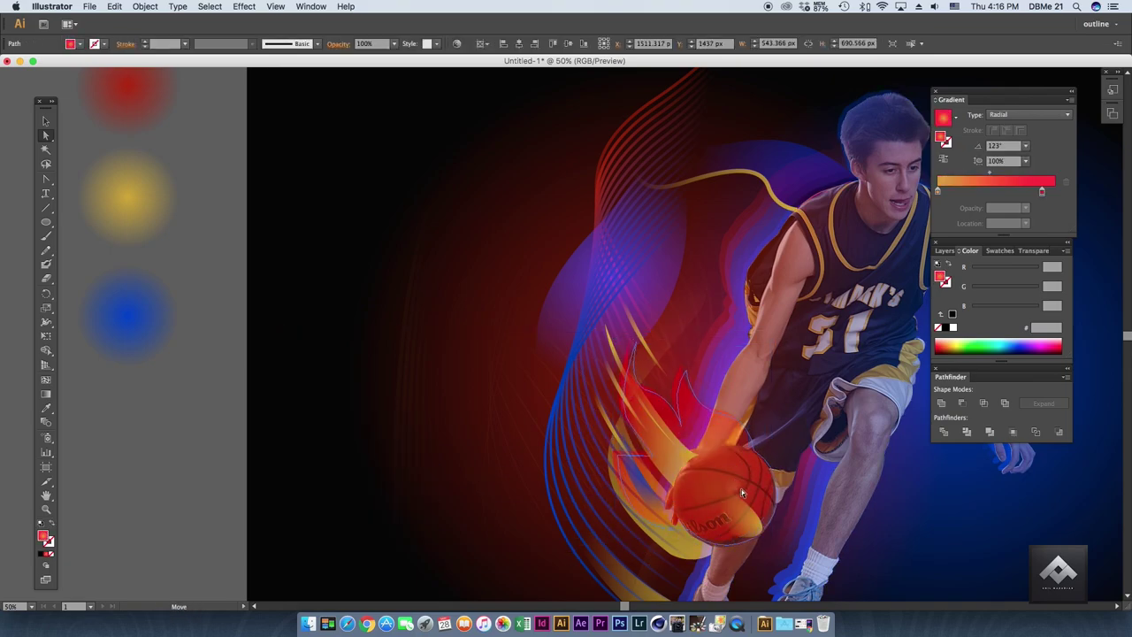
{"action": "left_click_drag", "start_coordinate": [622, 461], "coordinate": [583, 475]}
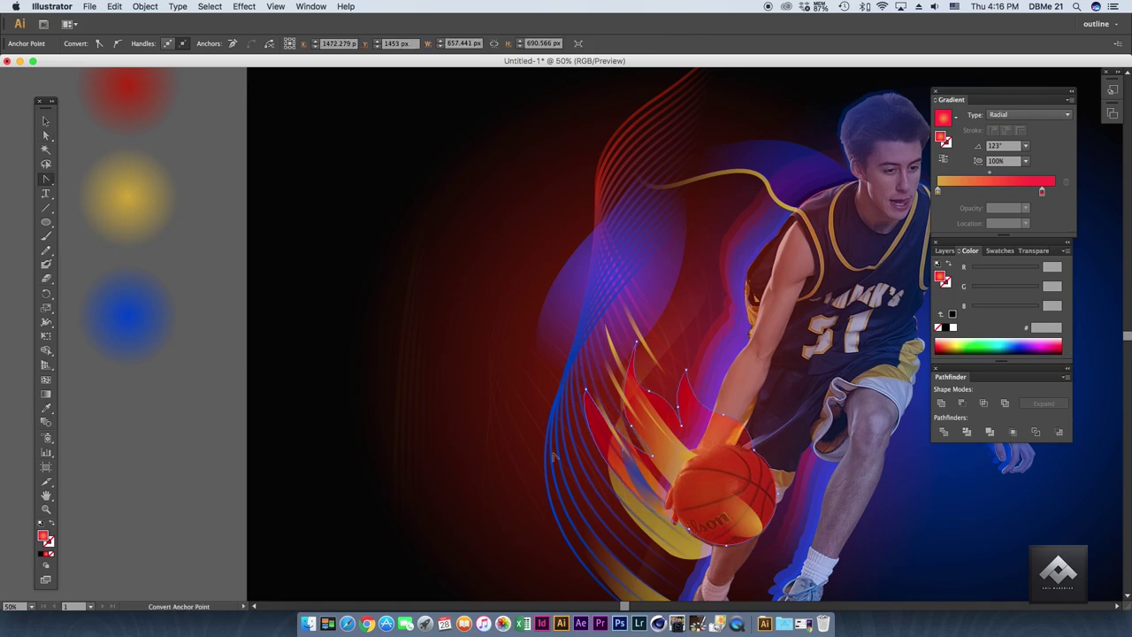
{"action": "left_click", "coordinate": [203, 161]}
{"action": "scroll", "coordinate": [796, 304], "scroll_direction": "down", "scroll_amount": 3, "text": "alt"}
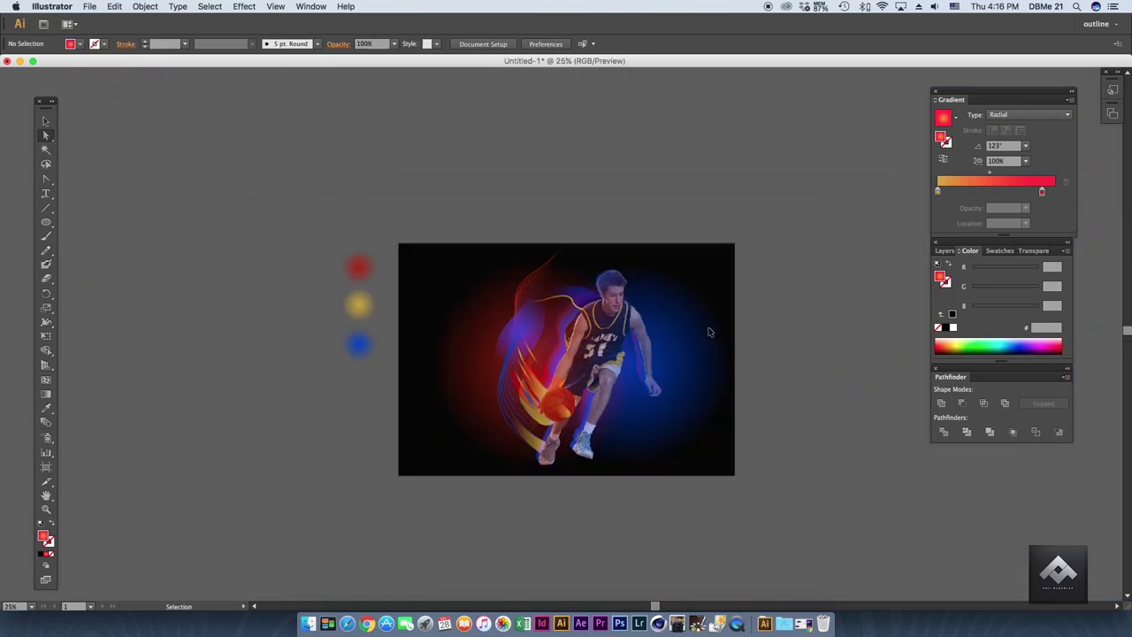
{"action": "scroll", "coordinate": [740, 300], "scroll_direction": "up", "scroll_amount": 2, "text": "alt"}
Draw a black oval shadow beneath the player's feet with the Pen tool.
{"action": "left_click", "coordinate": [46, 178]}
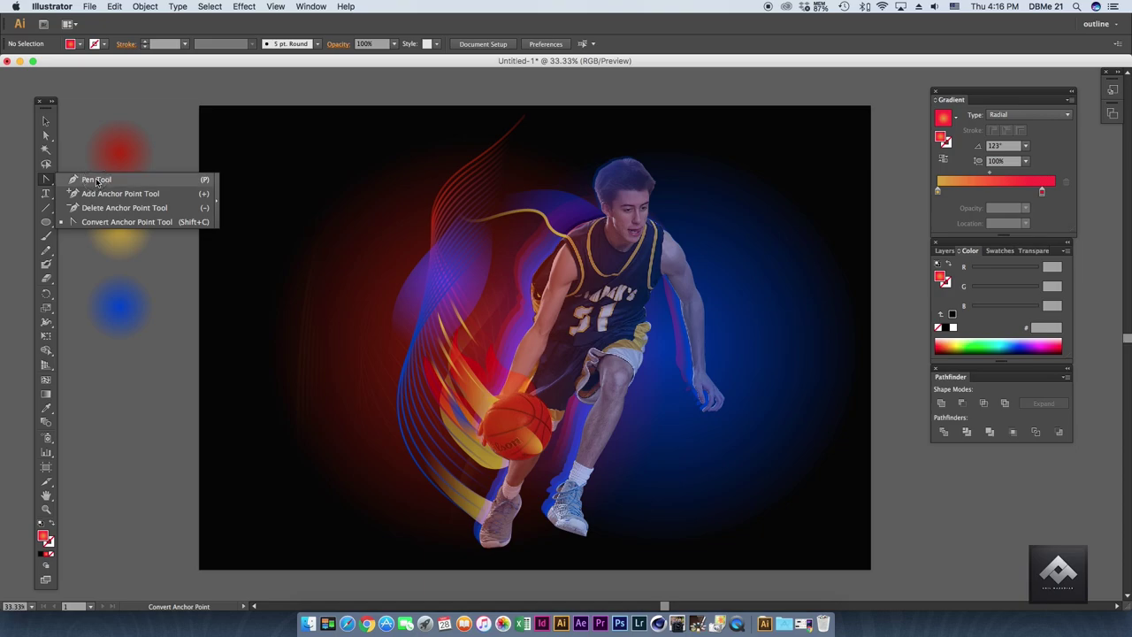
{"action": "left_click", "coordinate": [501, 556]}
{"action": "left_click_drag", "start_coordinate": [433, 534], "coordinate": [447, 551]}
{"action": "left_click", "coordinate": [583, 536]}
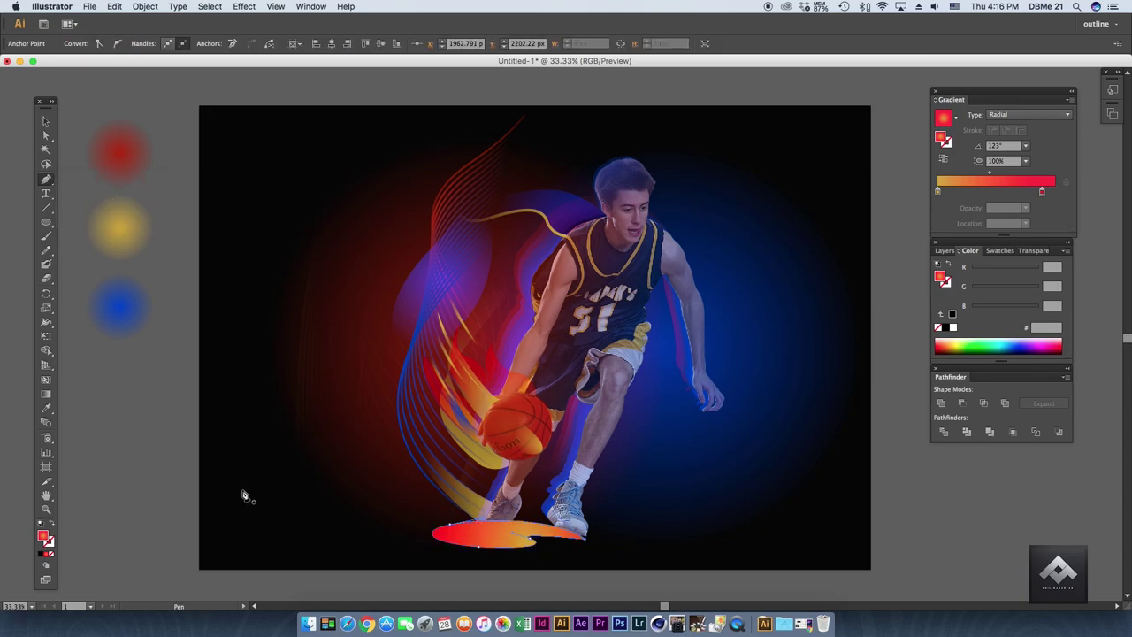
{"action": "double_click", "coordinate": [42, 537]}
{"action": "left_click", "coordinate": [871, 391]}
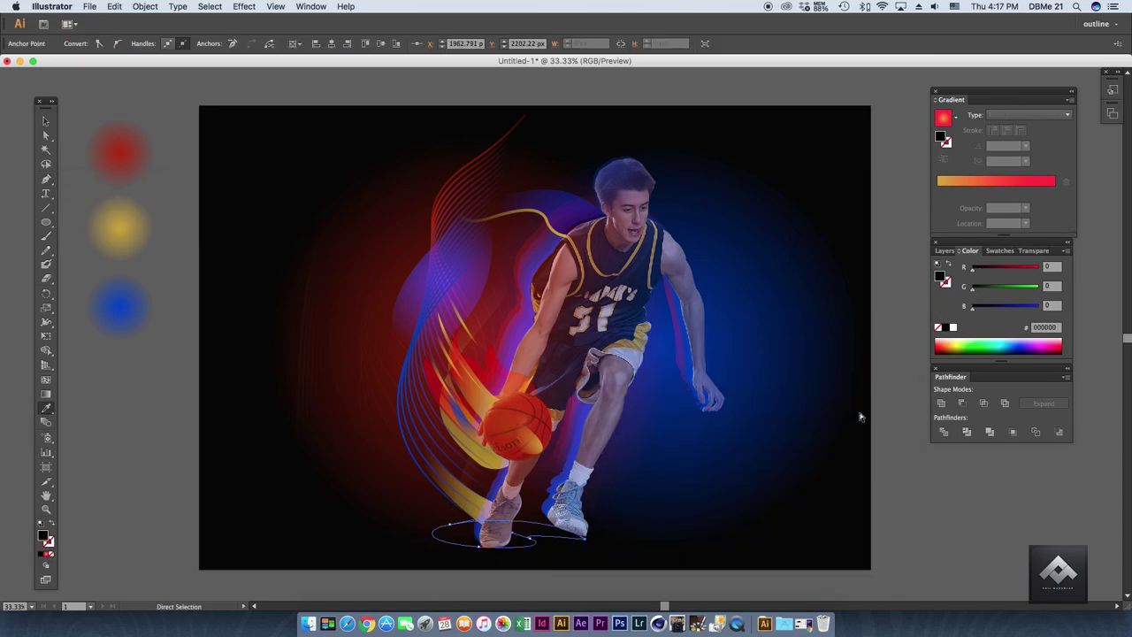
{"action": "key", "text": "v"}
{"action": "key", "text": "ctrl+shift+a"}
Darken the background rectangle's fill to near-black 0C0C0C.
{"action": "key", "text": "ctrl+minus"}
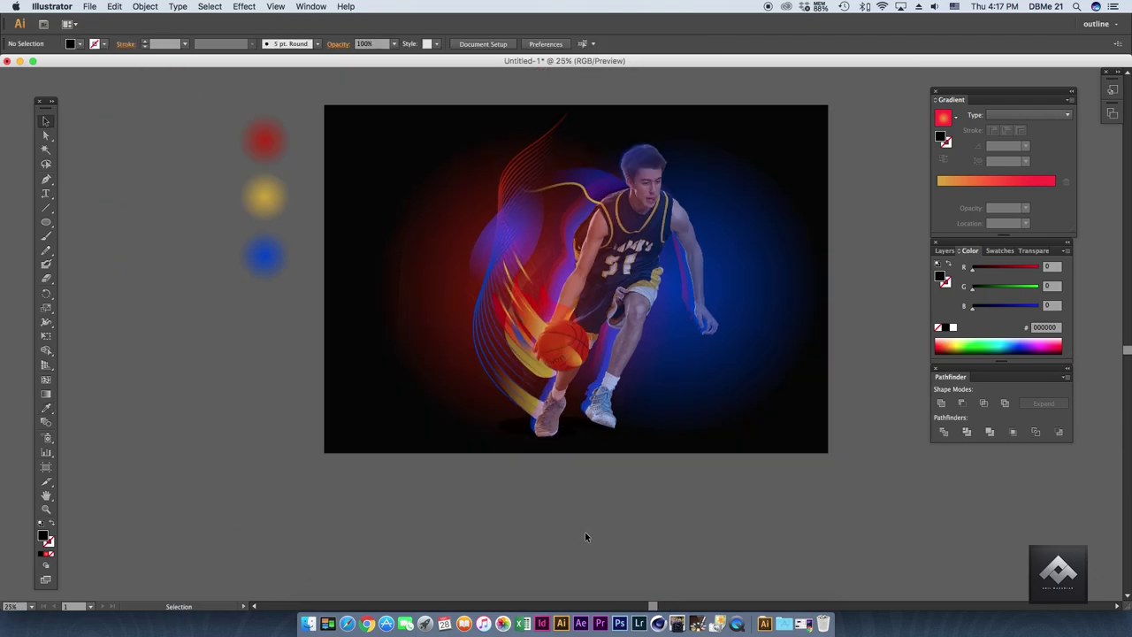
{"action": "double_click", "coordinate": [42, 537]}
{"action": "left_click", "coordinate": [586, 525]}
{"action": "left_click", "coordinate": [872, 391]}
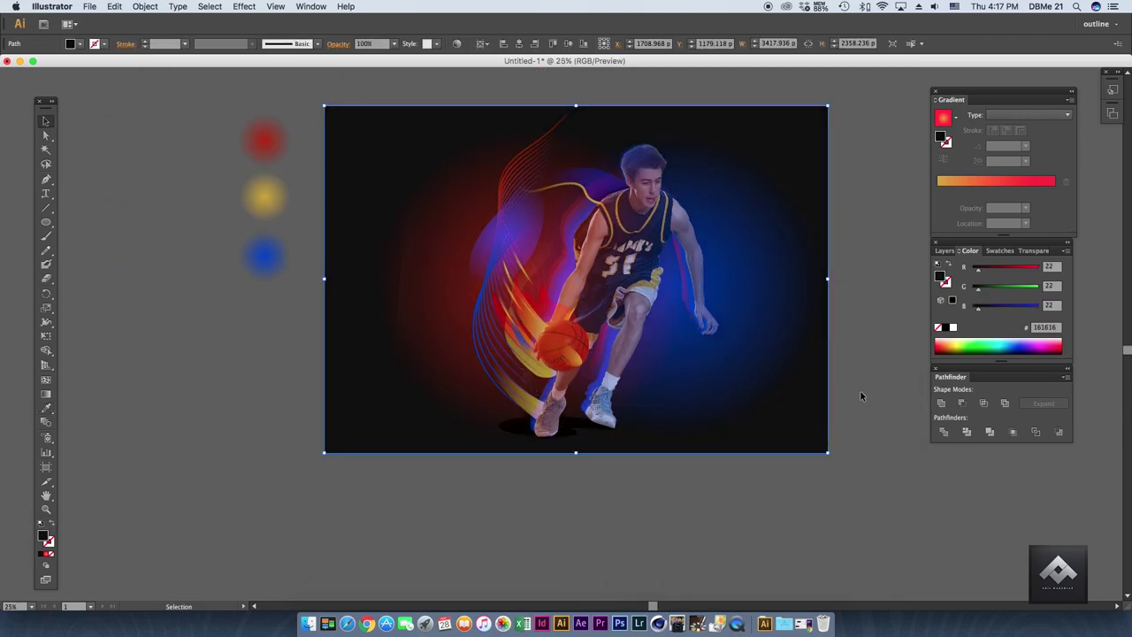
{"action": "scroll", "coordinate": [550, 435], "scroll_direction": "up", "scroll_amount": 2}
{"action": "scroll", "coordinate": [540, 517], "scroll_direction": "right", "scroll_amount": 2}
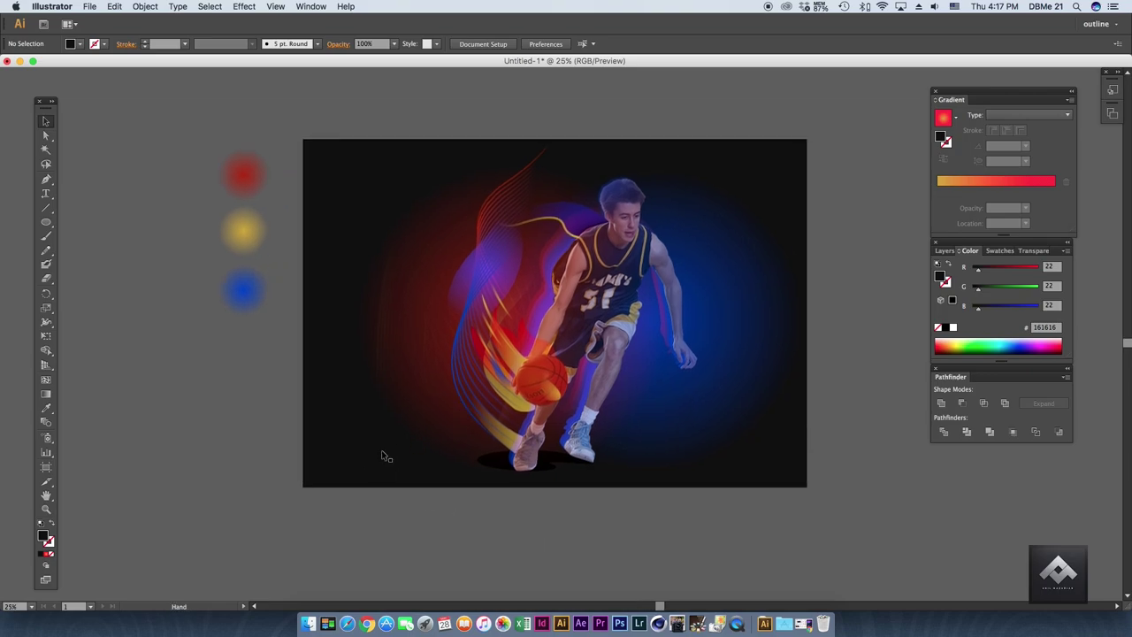
{"action": "left_click", "coordinate": [381, 457]}
{"action": "double_click", "coordinate": [44, 535]}
{"action": "left_click", "coordinate": [869, 391]}
{"action": "scroll", "coordinate": [786, 460], "scroll_direction": "up", "scroll_amount": 1}
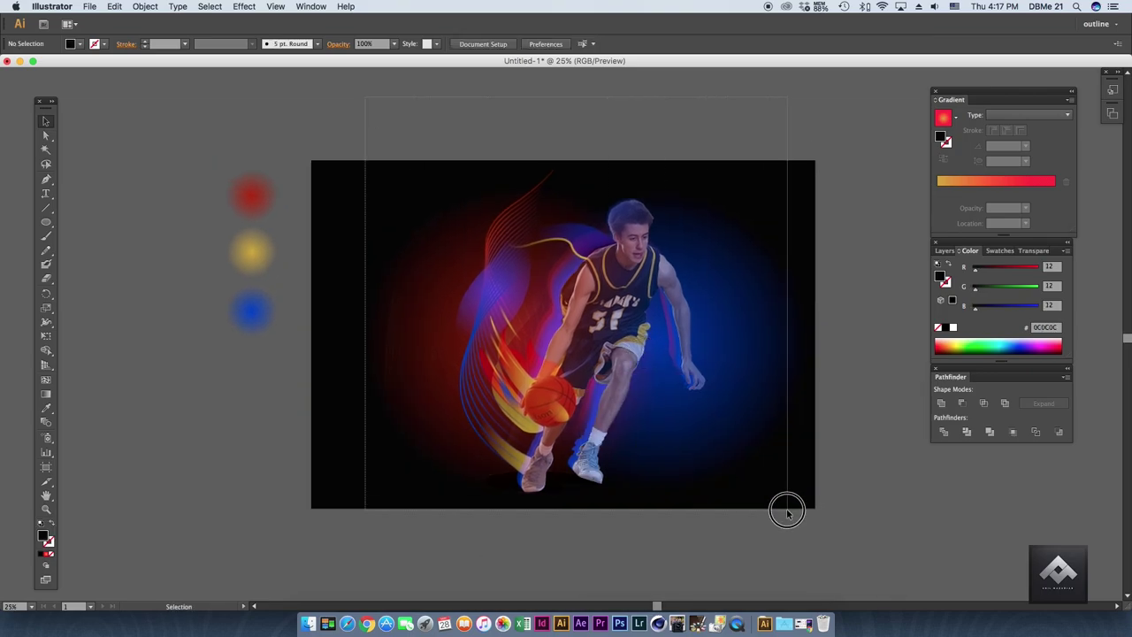
{"action": "key", "text": "ctrl+a"}
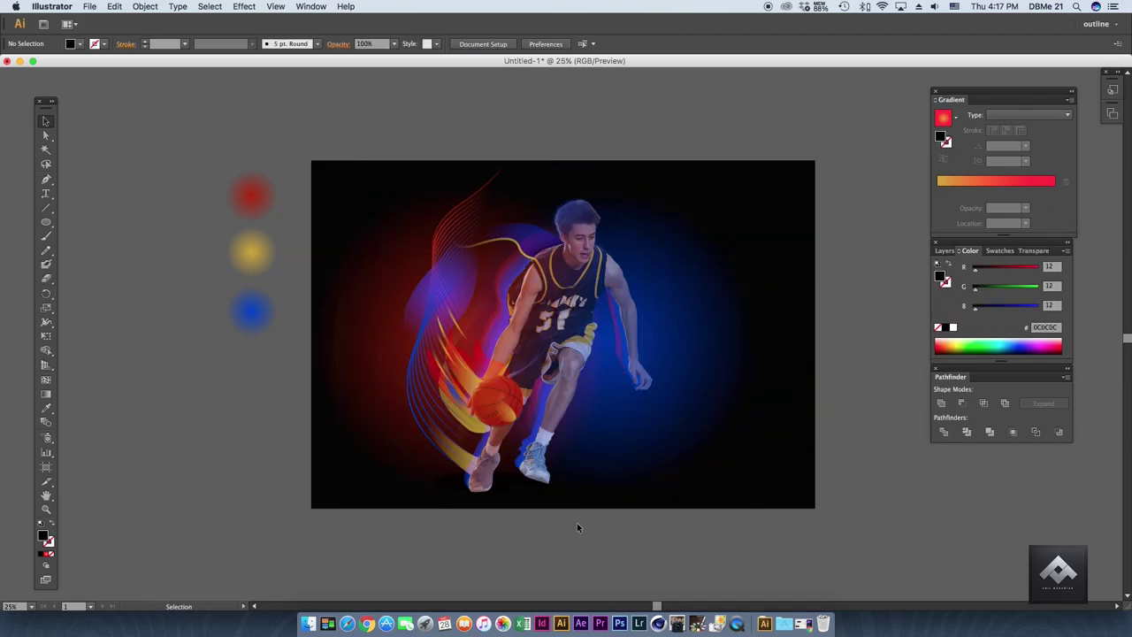
Move the swirl blend up and left and fade it to 30% opacity.
{"action": "left_click", "coordinate": [492, 123]}
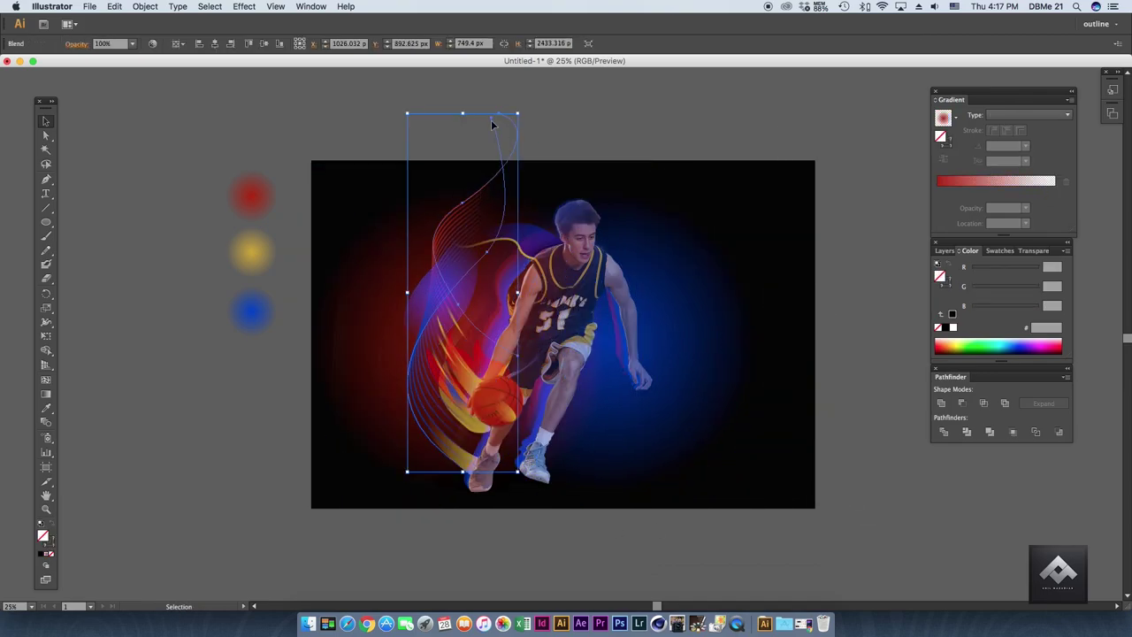
{"action": "left_click_drag", "start_coordinate": [459, 306], "coordinate": [391, 254]}
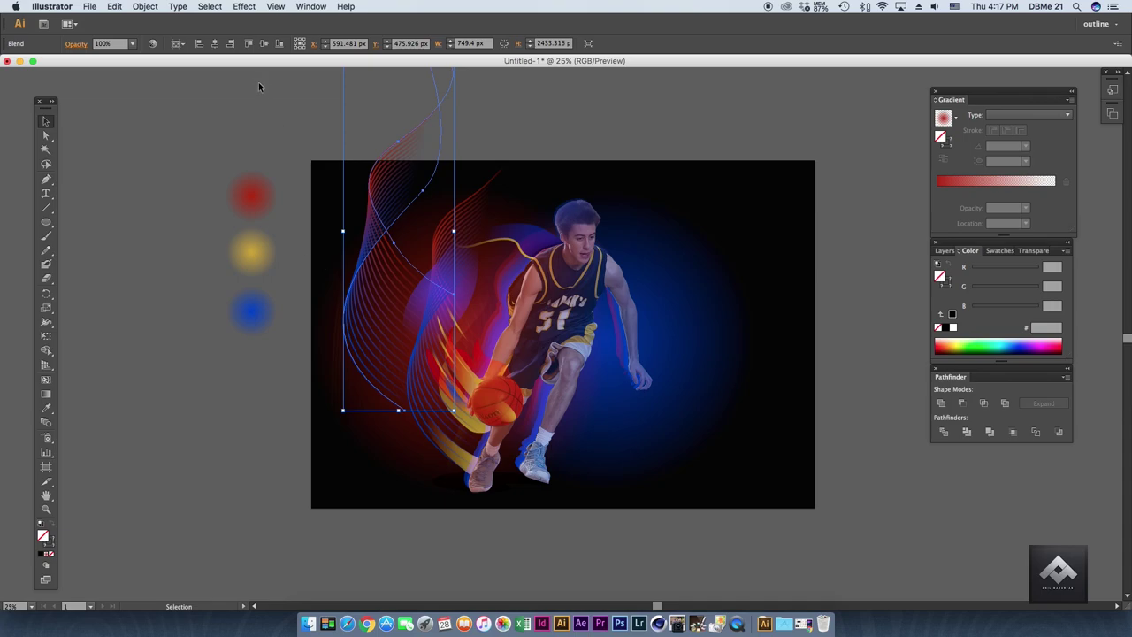
{"action": "left_click", "coordinate": [132, 43]}
{"action": "left_click", "coordinate": [148, 122]}
{"action": "left_click", "coordinate": [148, 122]}
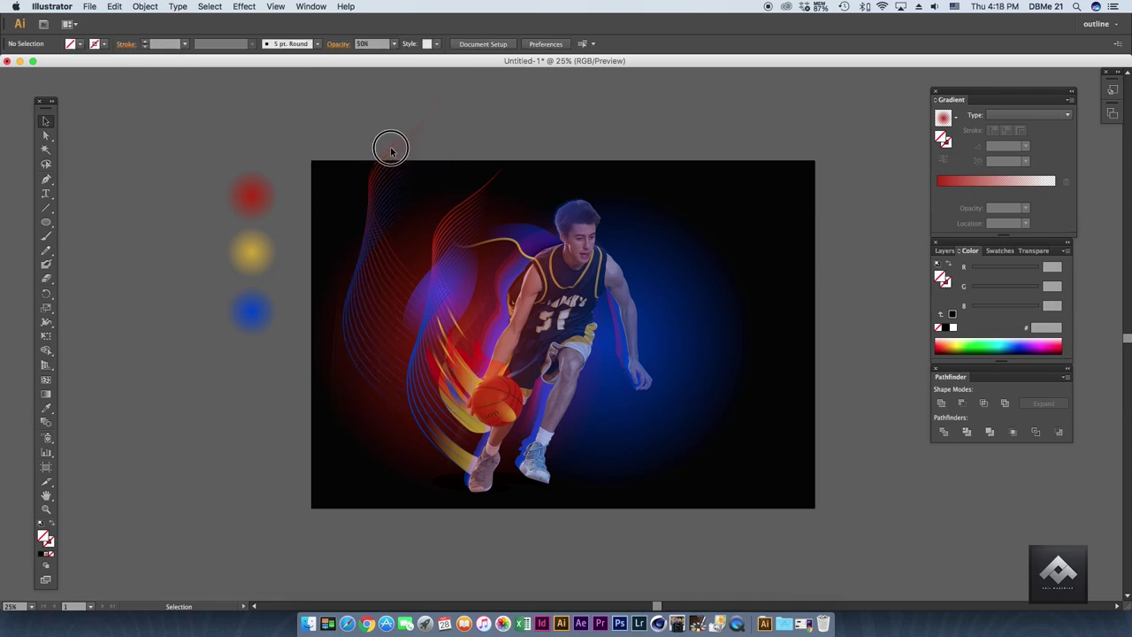
{"action": "left_click", "coordinate": [391, 151]}
{"action": "left_click", "coordinate": [132, 43]}
{"action": "left_click", "coordinate": [122, 128]}
Reshape the blend's spine by pulling its bottom anchor down with Direct Selection.
{"action": "scroll", "coordinate": [455, 120], "scroll_direction": "up", "scroll_amount": 3}
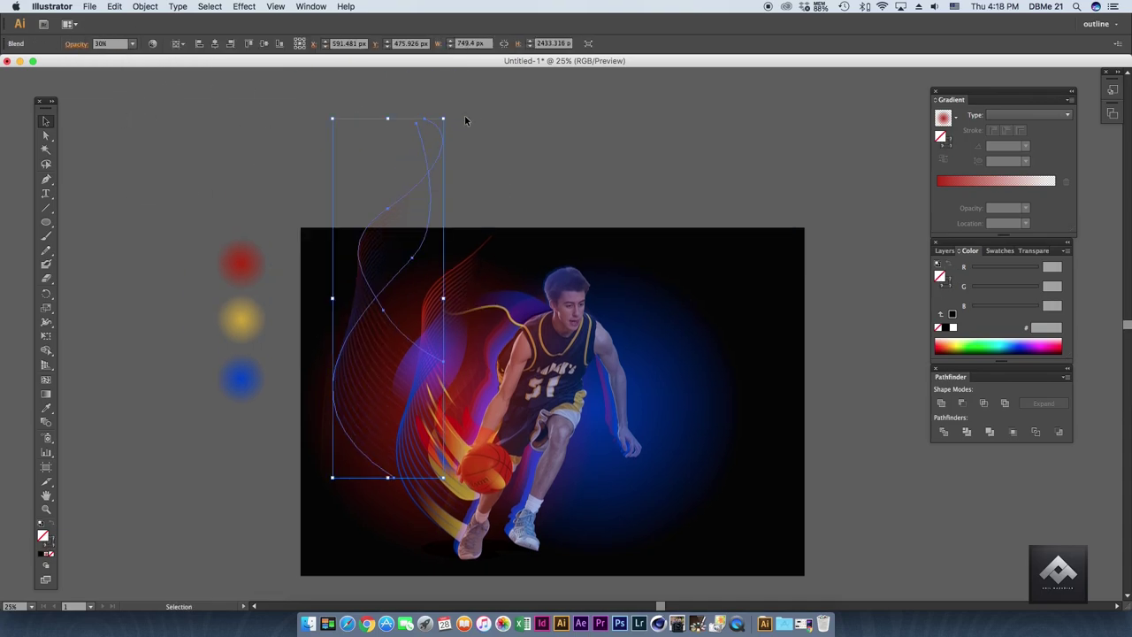
{"action": "key", "text": "a"}
{"action": "left_click_drag", "start_coordinate": [387, 477], "coordinate": [454, 553]}
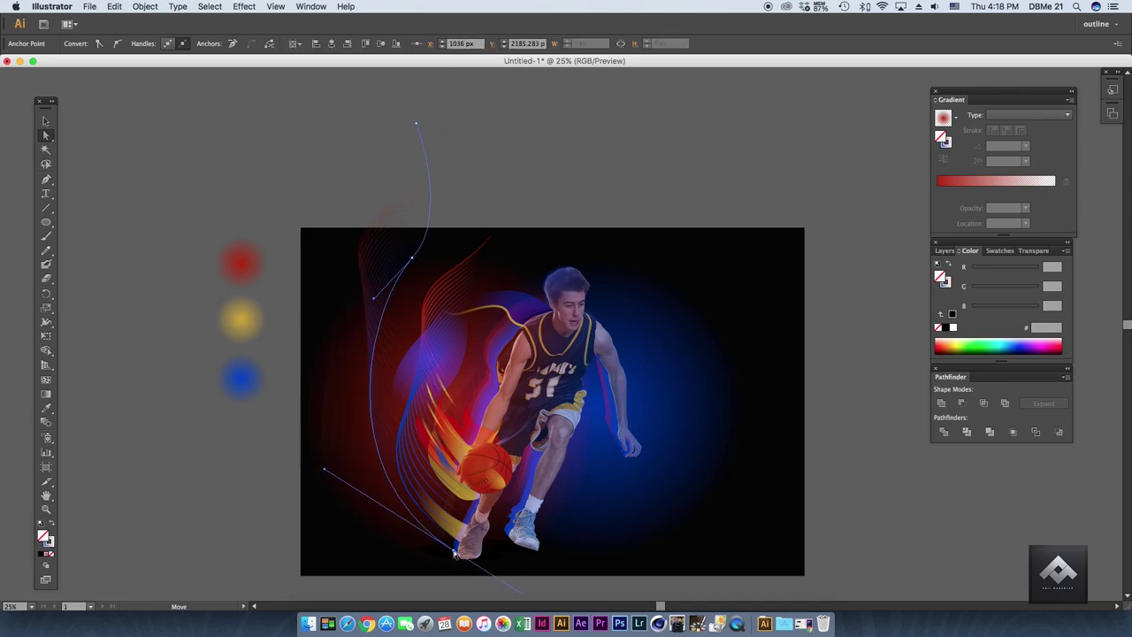
{"action": "left_click", "coordinate": [90, 200]}
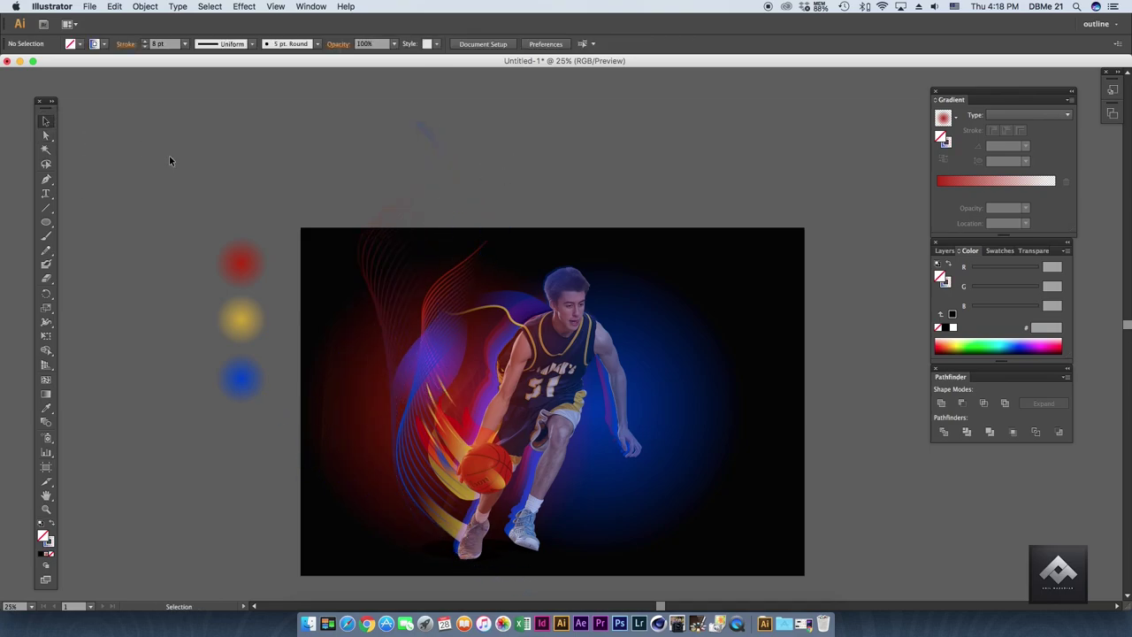
{"action": "key", "text": "a"}
{"action": "left_click", "coordinate": [356, 287]}
{"action": "left_click", "coordinate": [46, 122]}
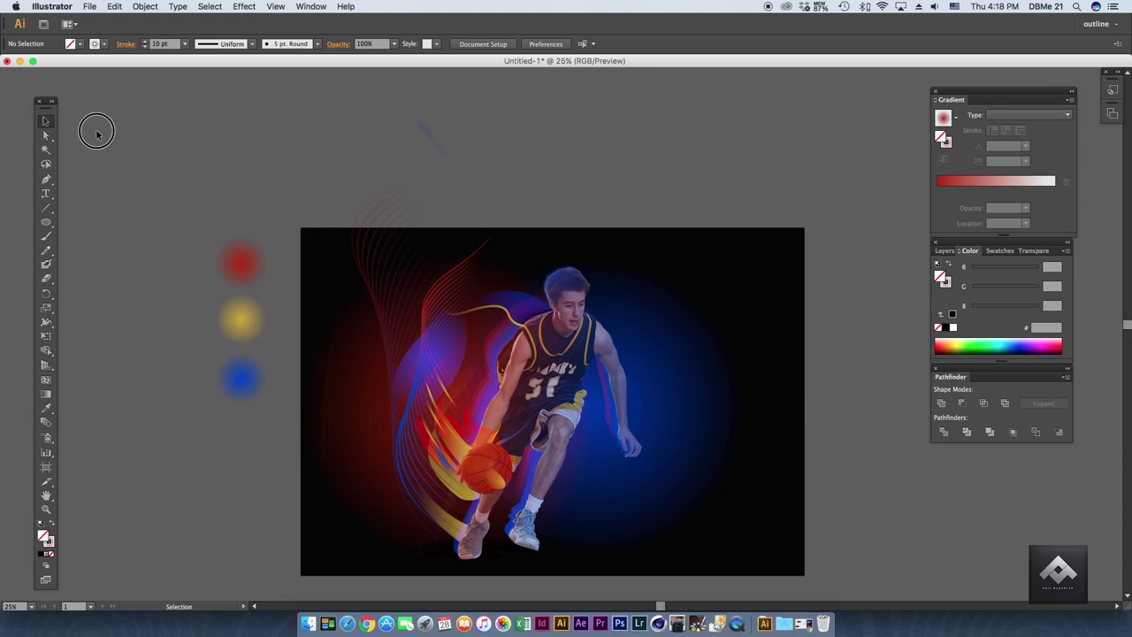
Move and rotate the swirl blend so it lies horizontally across the artboard.
{"action": "left_click_drag", "start_coordinate": [408, 332], "coordinate": [320, 380]}
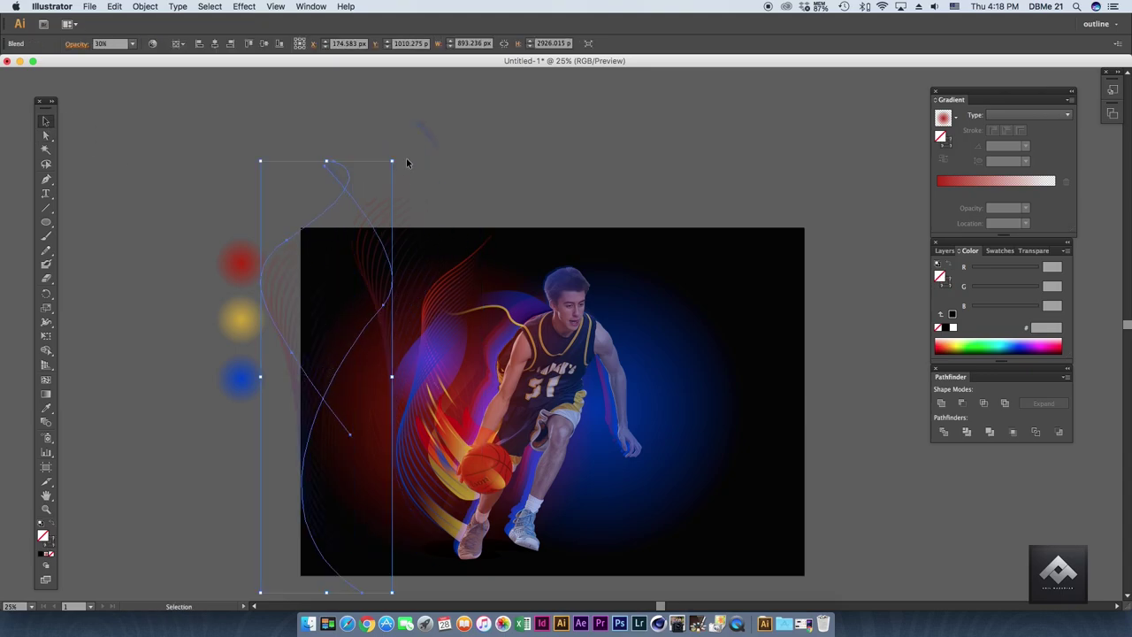
{"action": "left_click_drag", "start_coordinate": [407, 163], "coordinate": [115, 300]}
{"action": "left_click_drag", "start_coordinate": [221, 380], "coordinate": [549, 522]}
{"action": "left_click", "coordinate": [611, 493]}
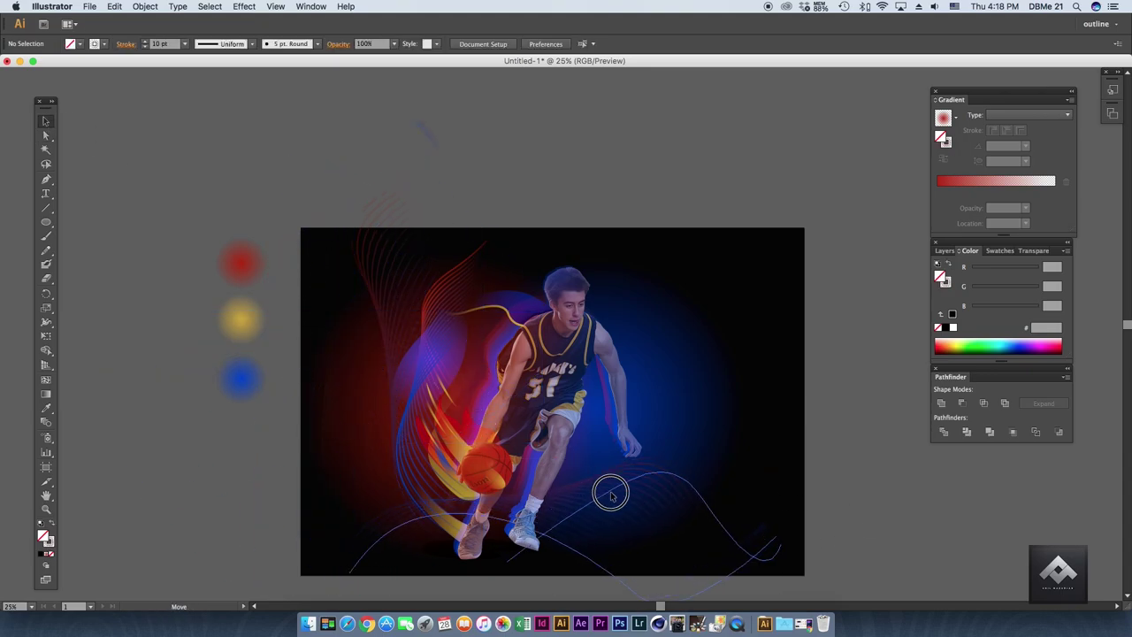
Adjust the blend spine's anchors and handles into a wavy swoosh stretching toward the right edge.
{"action": "left_click", "coordinate": [708, 292]}
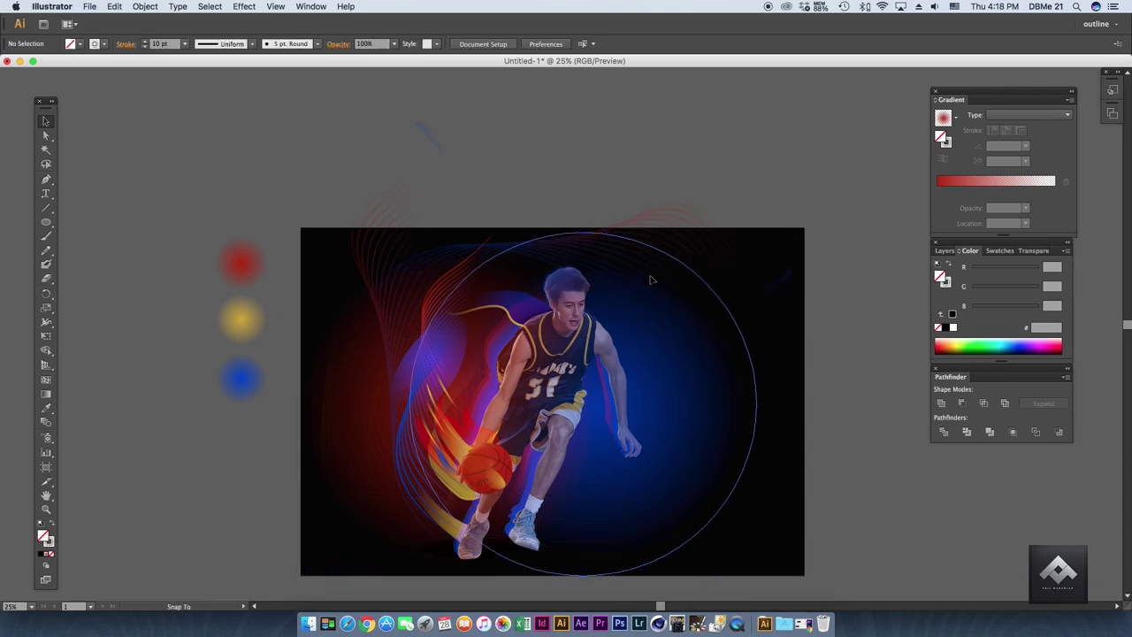
{"action": "left_click", "coordinate": [664, 252]}
{"action": "key", "text": "ctrl+z"}
{"action": "key", "text": "a"}
{"action": "left_click", "coordinate": [573, 216]}
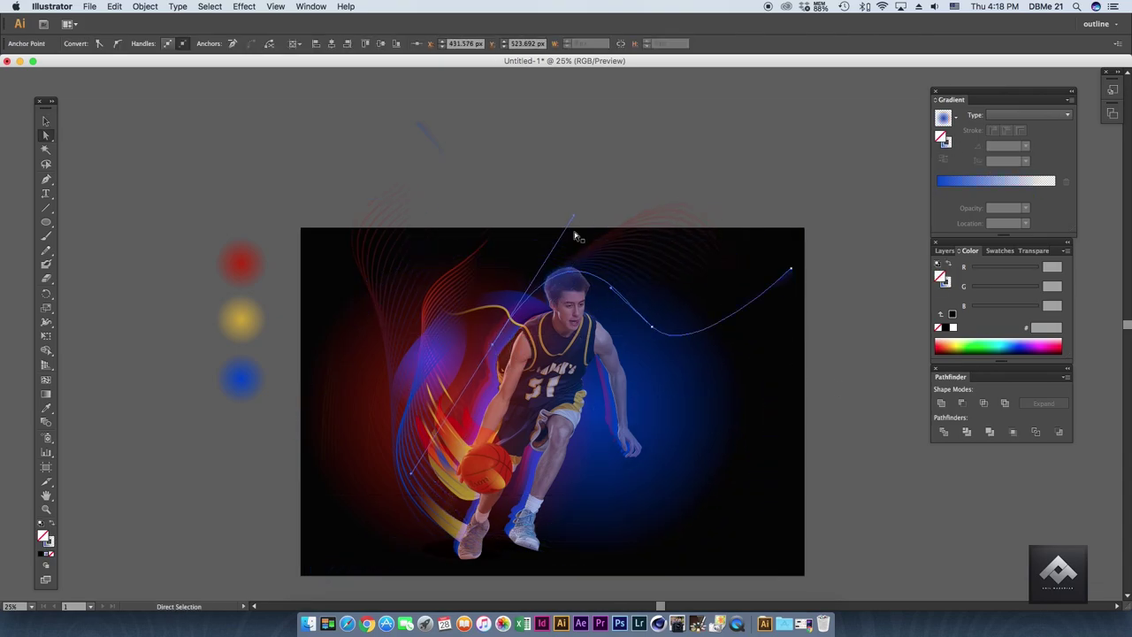
{"action": "left_click_drag", "start_coordinate": [581, 240], "coordinate": [536, 228]}
{"action": "left_click", "coordinate": [661, 217]}
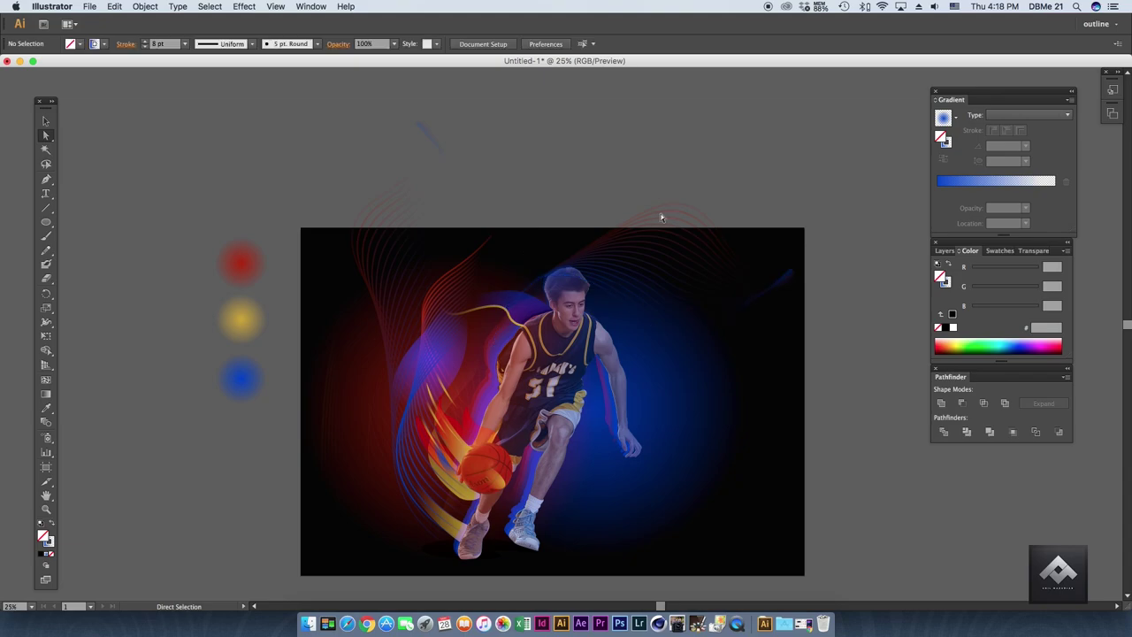
{"action": "left_click_drag", "start_coordinate": [523, 297], "coordinate": [483, 258]}
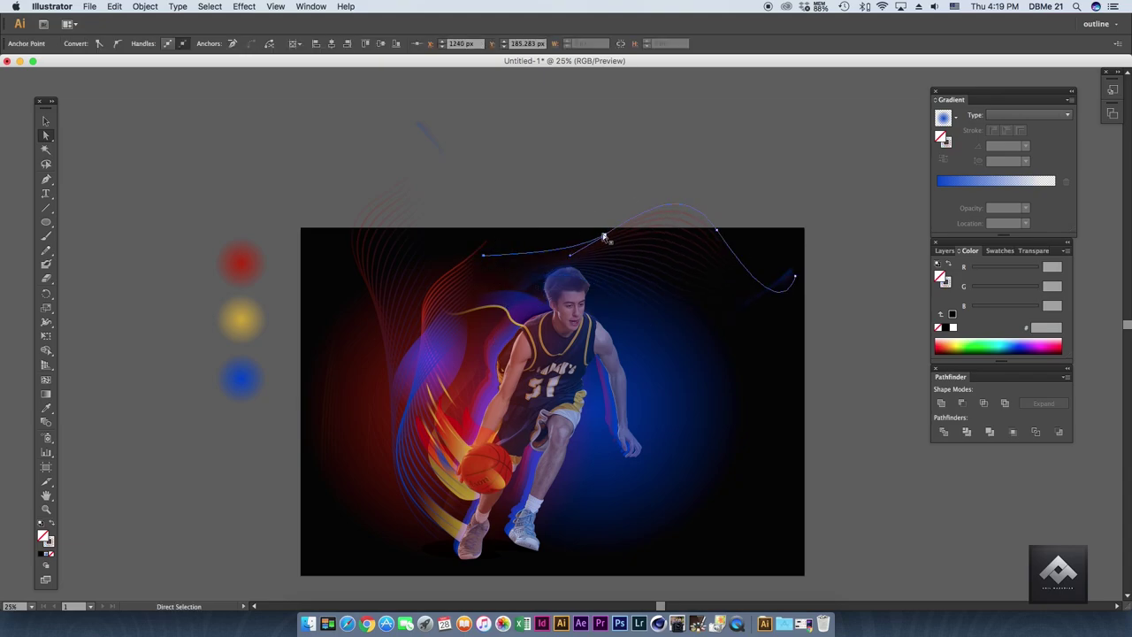
{"action": "left_click_drag", "start_coordinate": [796, 277], "coordinate": [840, 300]}
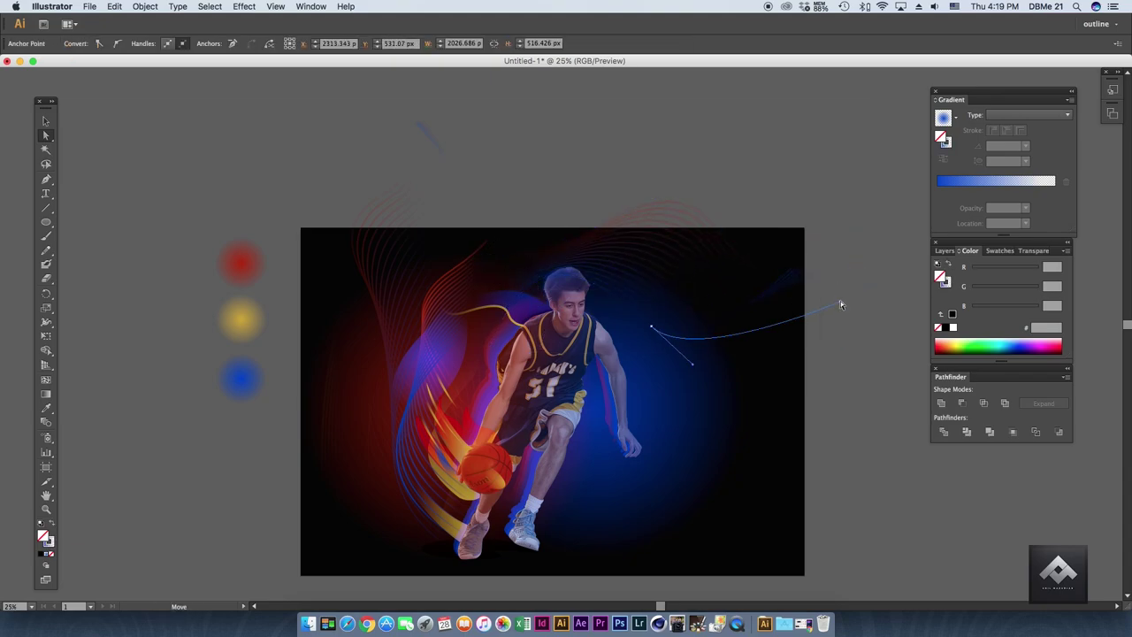
{"action": "left_click", "coordinate": [860, 360]}
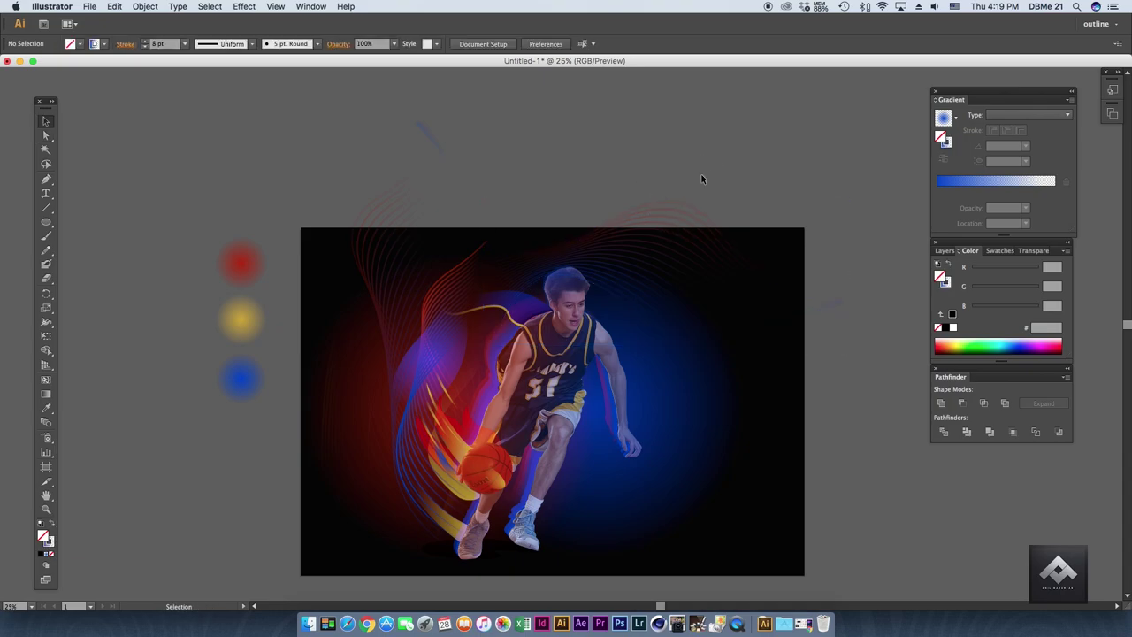
{"action": "scroll", "coordinate": [702, 174], "scroll_direction": "down", "scroll_amount": 2}
{"action": "scroll", "coordinate": [786, 299], "scroll_direction": "down", "scroll_amount": 2}
{"action": "key", "text": "super+minus"}
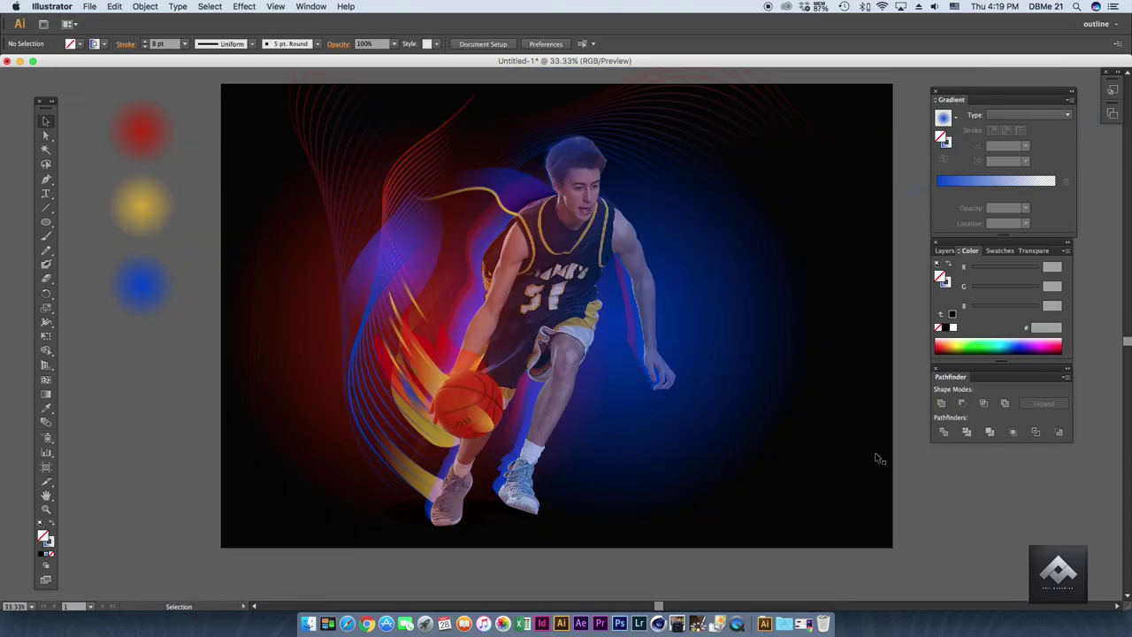
Add 'every legend' text in white at 72 pt and scale it into place.
{"action": "scroll", "coordinate": [465, 319], "scroll_direction": "right", "scroll_amount": 2}
{"action": "key", "text": "t"}
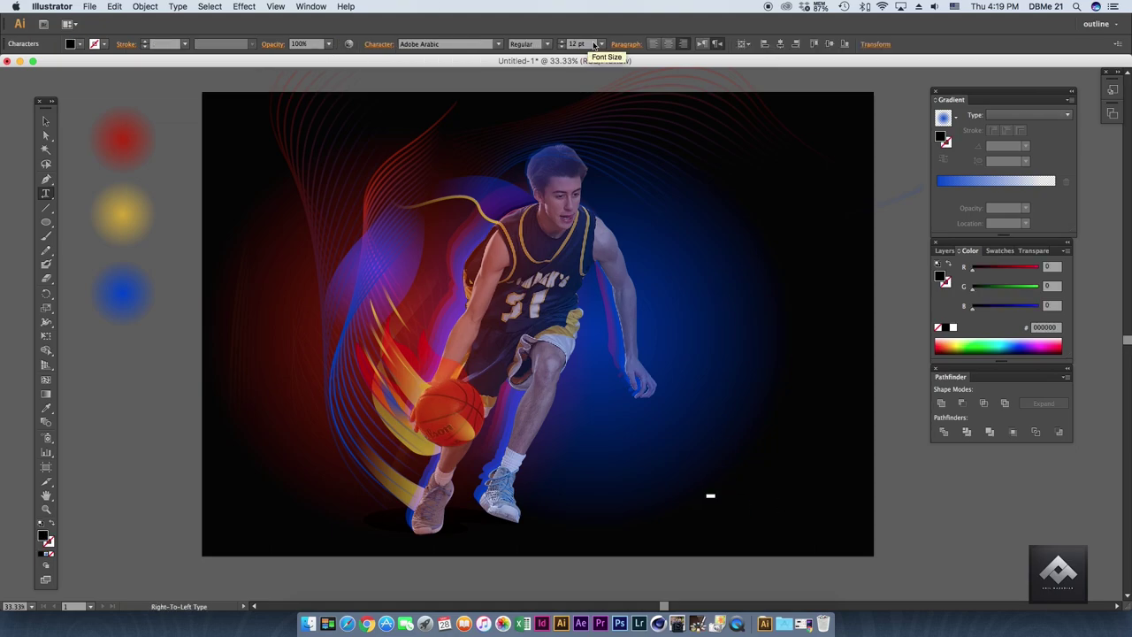
{"action": "left_click", "coordinate": [80, 43]}
{"action": "left_click", "coordinate": [28, 69]}
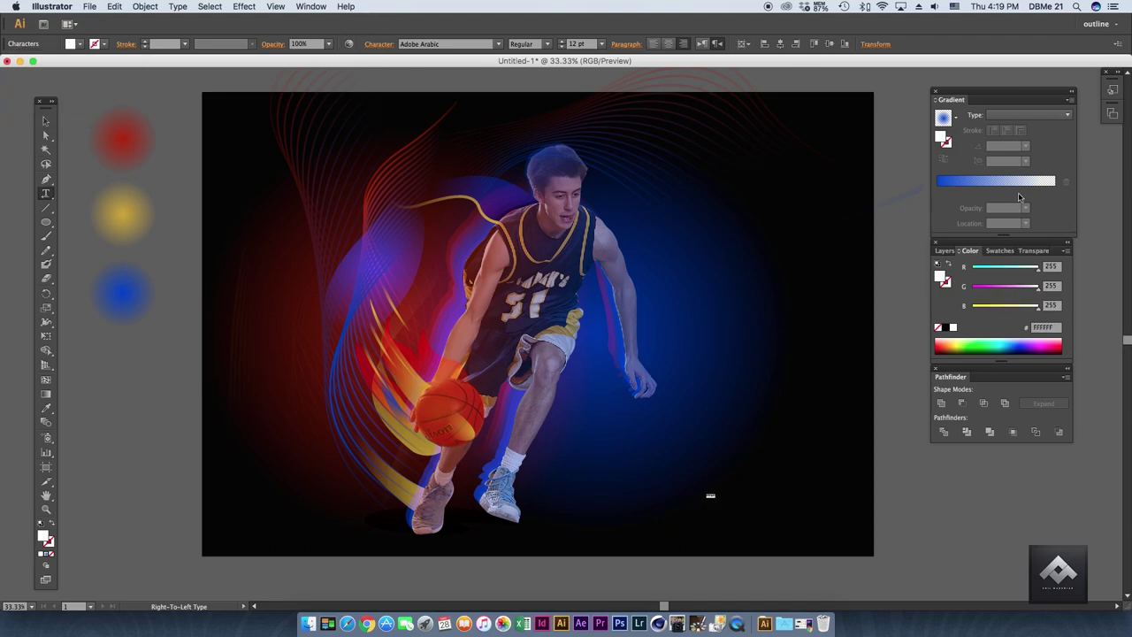
{"action": "left_click", "coordinate": [602, 44]}
{"action": "left_click", "coordinate": [622, 255]}
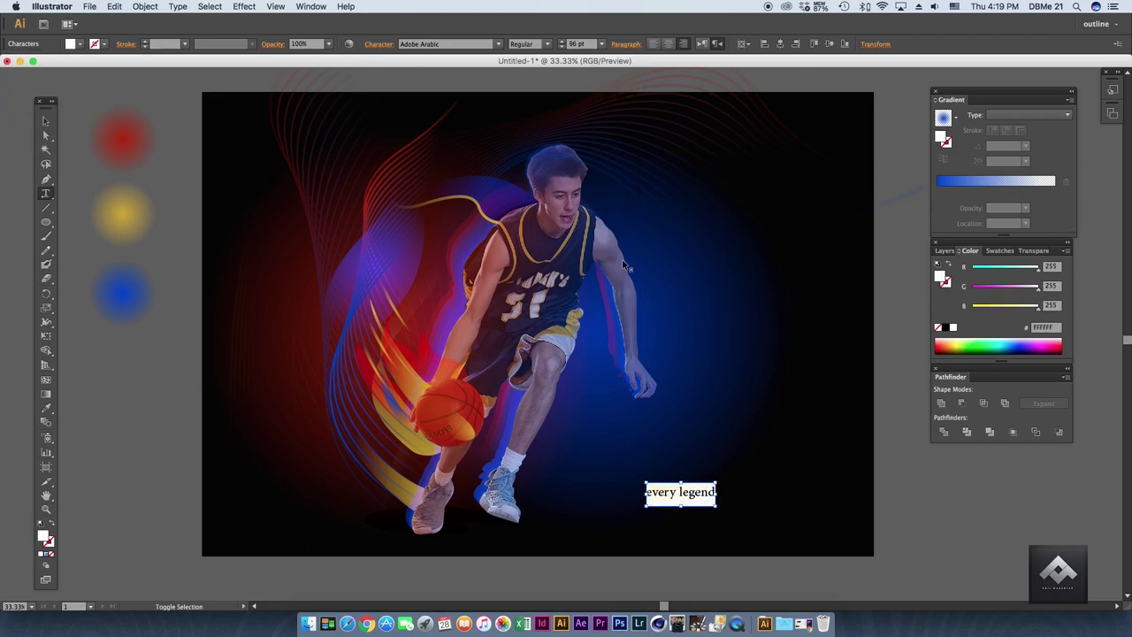
{"action": "key", "text": "Escape"}
{"action": "left_click_drag", "start_coordinate": [726, 463], "coordinate": [748, 442]}
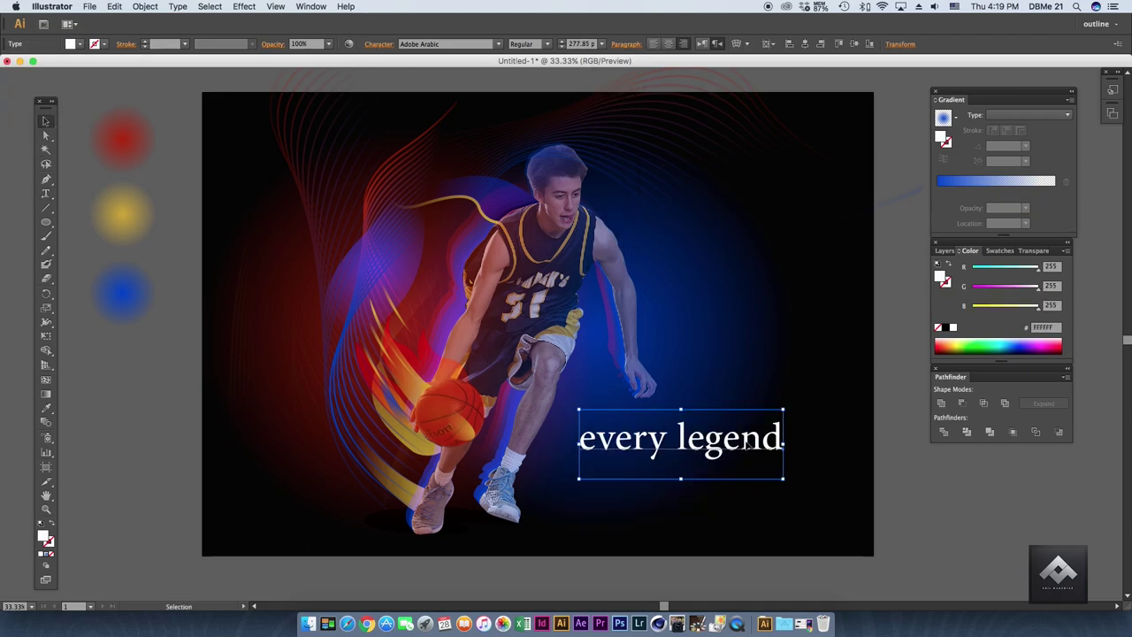
Set the 'every legend' text in the Morganite font after trying Dubai Brush.
{"action": "triple_click", "coordinate": [749, 440]}
{"action": "left_click", "coordinate": [449, 43]}
{"action": "type", "text": "Dubai"}
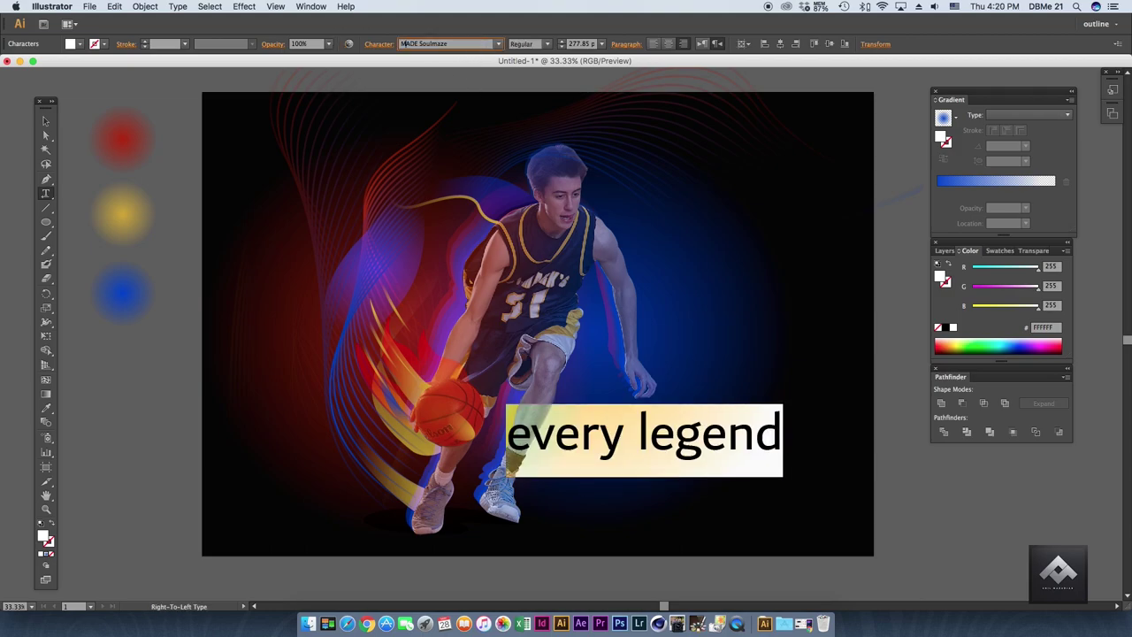
{"action": "type", "text": " Brush"}
{"action": "left_click", "coordinate": [500, 44]}
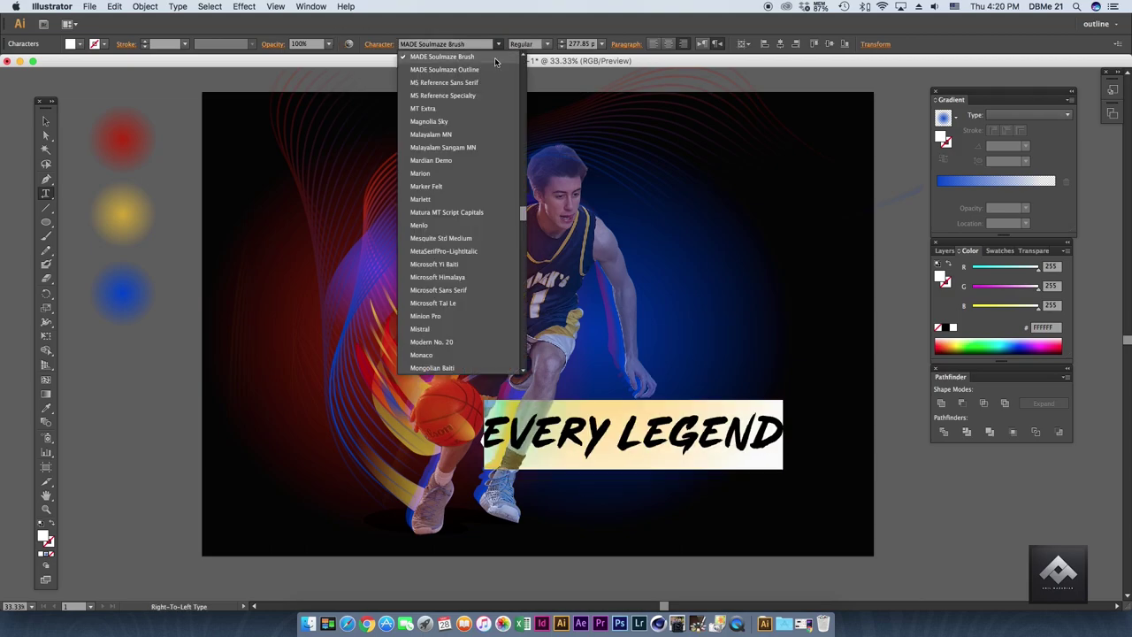
{"action": "scroll", "coordinate": [463, 336], "scroll_direction": "down", "scroll_amount": 1}
{"action": "scroll", "coordinate": [460, 345], "scroll_direction": "down", "scroll_amount": 1}
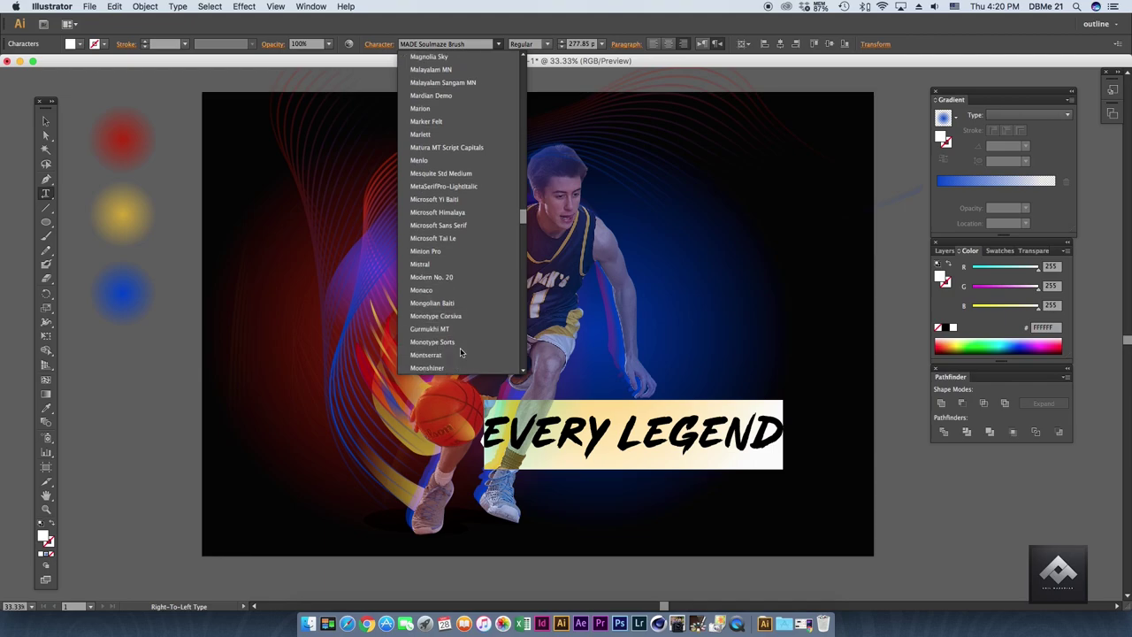
{"action": "scroll", "coordinate": [460, 348], "scroll_direction": "down", "scroll_amount": 1}
{"action": "scroll", "coordinate": [452, 326], "scroll_direction": "down", "scroll_amount": 3}
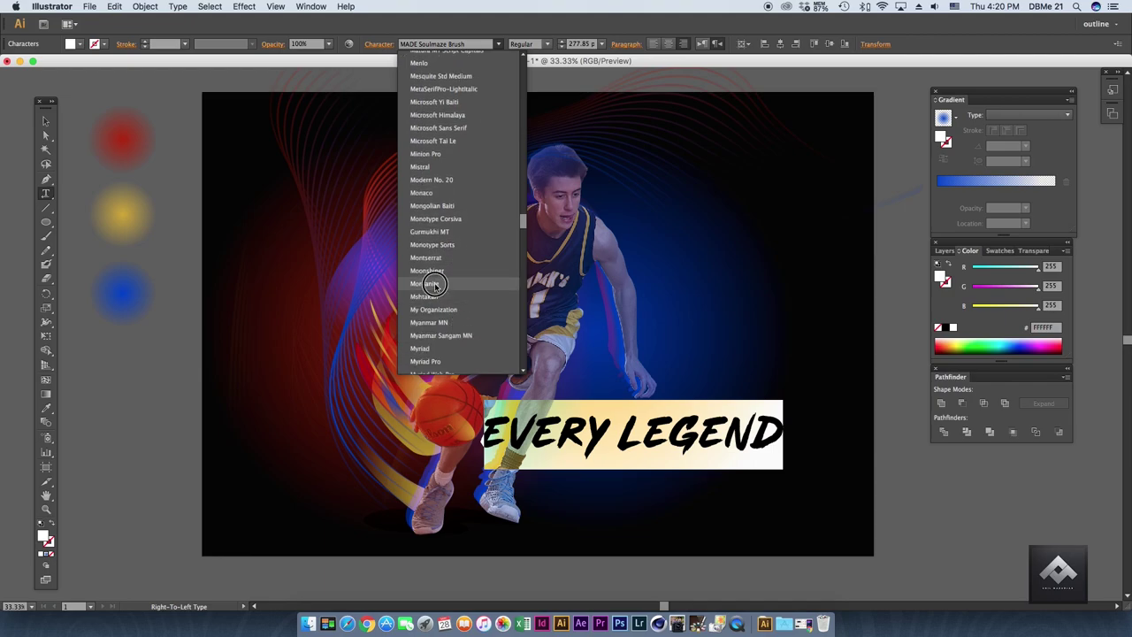
{"action": "left_click", "coordinate": [438, 284]}
Preview alternative fonts, including Nexa Bold, Montserrat and Marion, and step back toward Montserrat.
{"action": "left_click", "coordinate": [498, 44]}
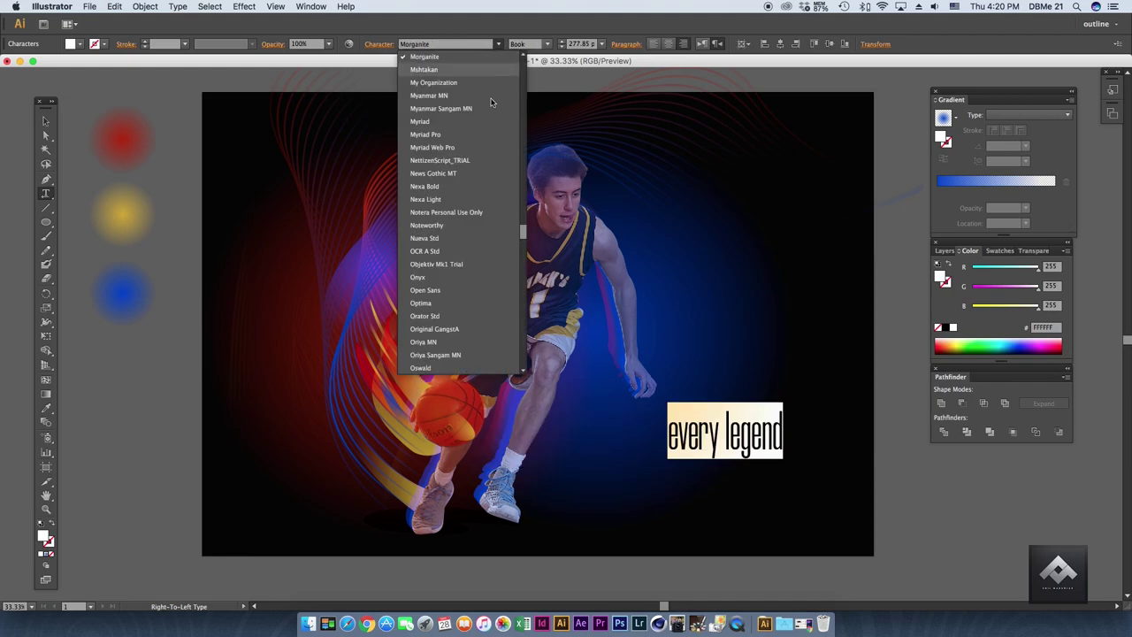
{"action": "left_click", "coordinate": [450, 186]}
{"action": "left_click", "coordinate": [498, 44]}
{"action": "scroll", "coordinate": [469, 132], "scroll_direction": "down", "scroll_amount": 2}
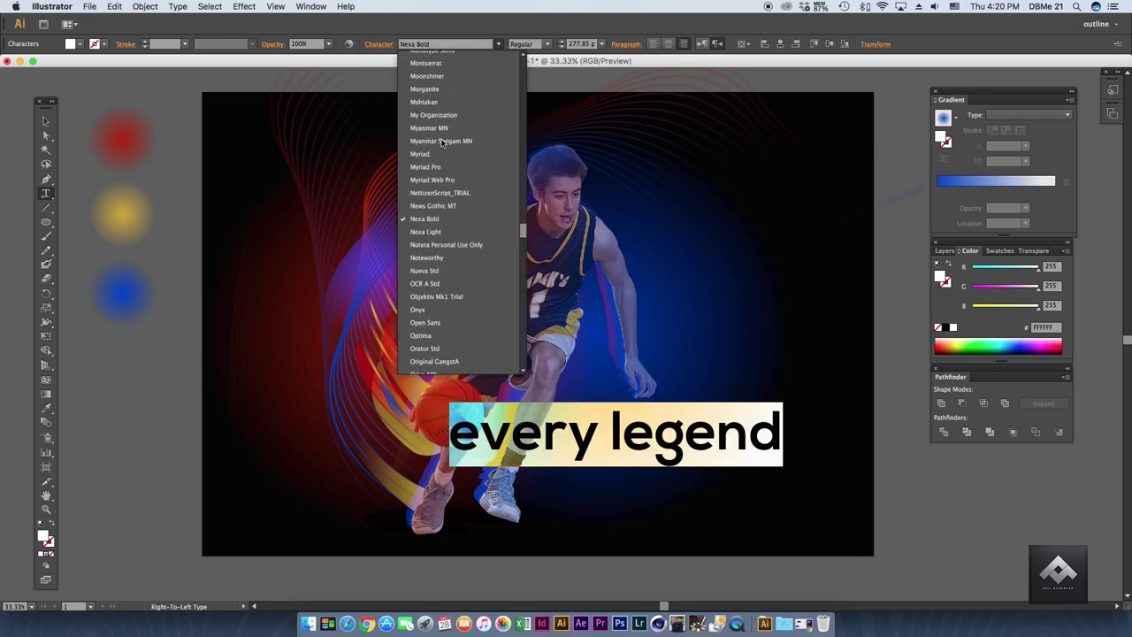
{"action": "scroll", "coordinate": [460, 106], "scroll_direction": "down", "scroll_amount": 1}
{"action": "left_click", "coordinate": [451, 94]}
{"action": "left_click", "coordinate": [498, 44]}
{"action": "scroll", "coordinate": [461, 125], "scroll_direction": "up", "scroll_amount": 2}
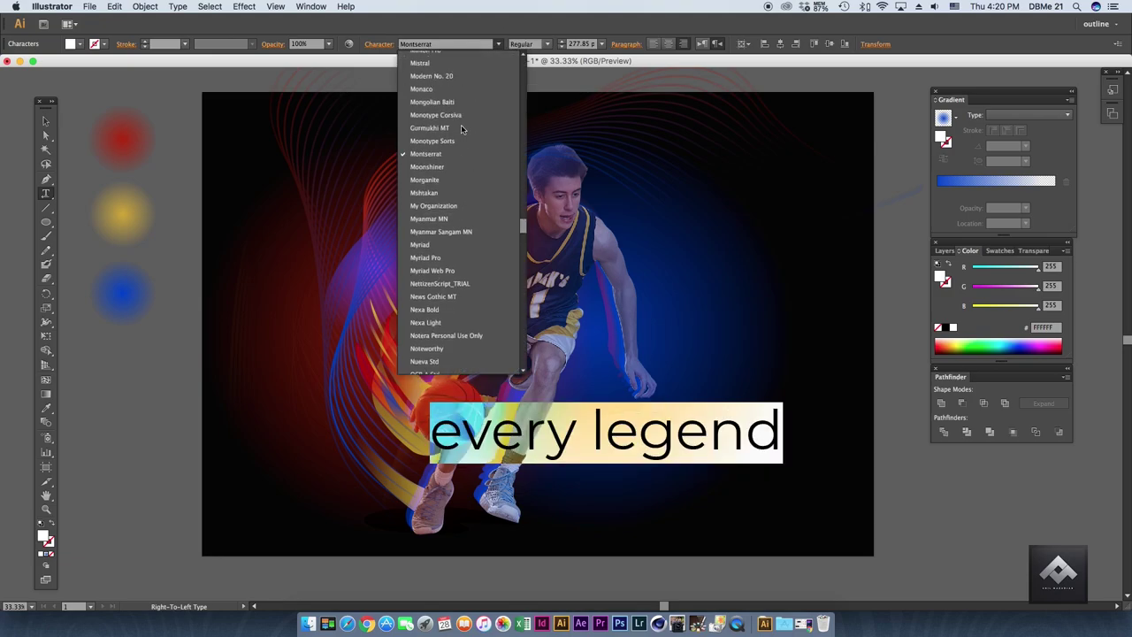
{"action": "scroll", "coordinate": [461, 124], "scroll_direction": "up", "scroll_amount": 1}
{"action": "scroll", "coordinate": [461, 128], "scroll_direction": "up", "scroll_amount": 3}
{"action": "scroll", "coordinate": [460, 128], "scroll_direction": "up", "scroll_amount": 1}
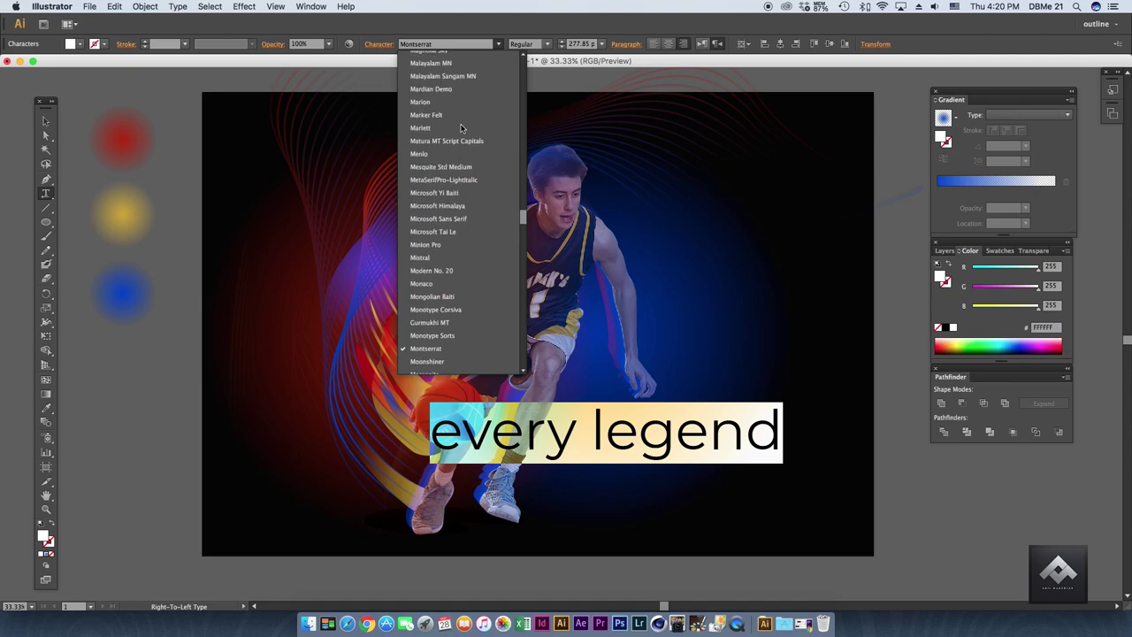
{"action": "left_click", "coordinate": [456, 102]}
{"action": "key", "text": "Down"}
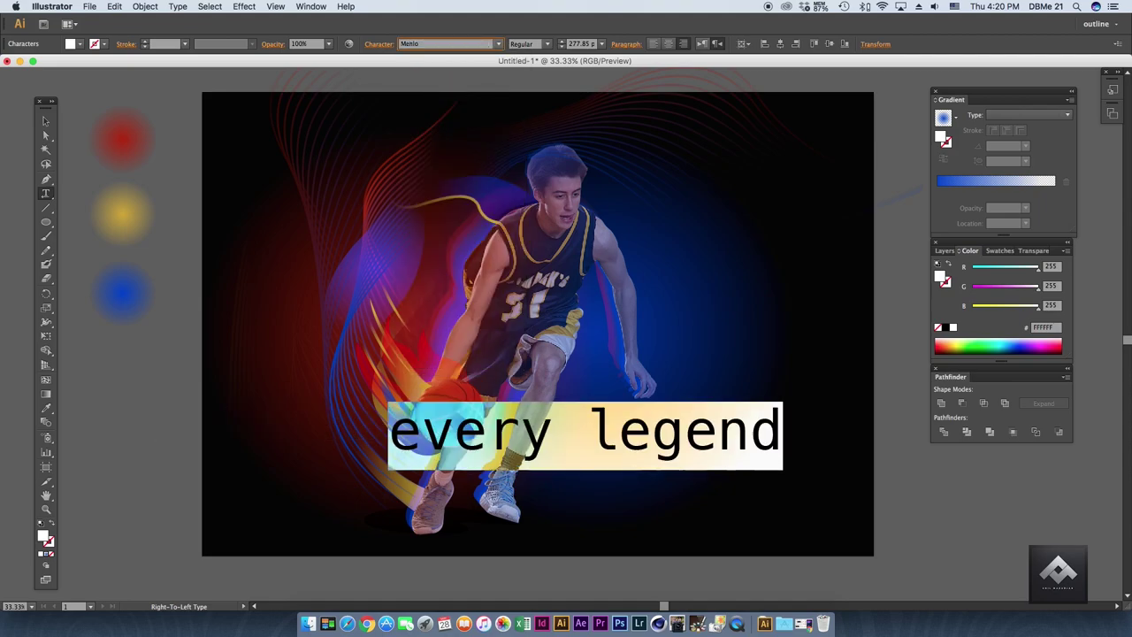
{"action": "key", "text": "Down"}
{"action": "key", "text": "Down"}
{"action": "key", "text": "Down"}
{"action": "key", "text": "Down"}
{"action": "key", "text": "Down"}
{"action": "key", "text": "Down"}
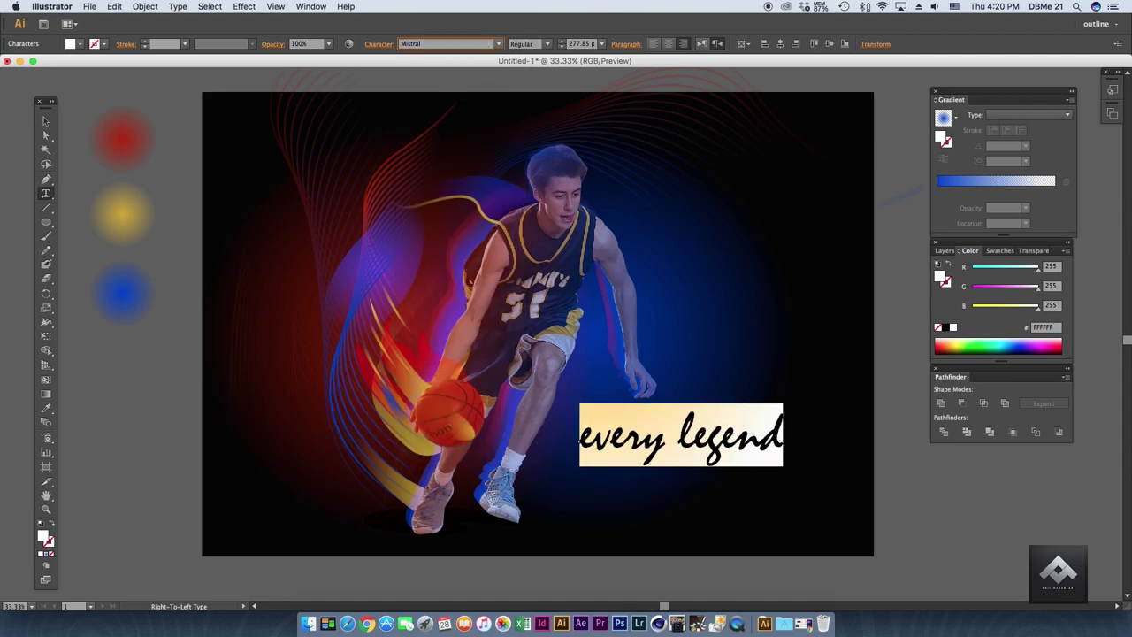
{"action": "key", "text": "Down"}
{"action": "key", "text": "Down"}
{"action": "key", "text": "Down"}
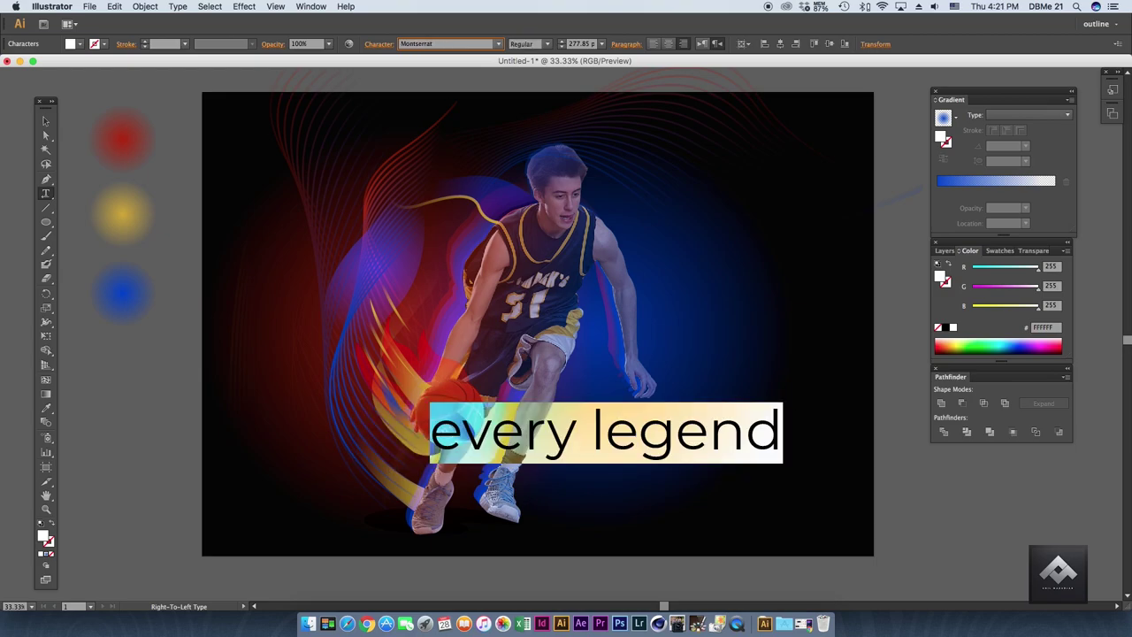
{"action": "key", "text": "Down"}
Complete the tagline with 'a beginning...' and make it read left-to-right.
{"action": "left_click", "coordinate": [791, 437]}
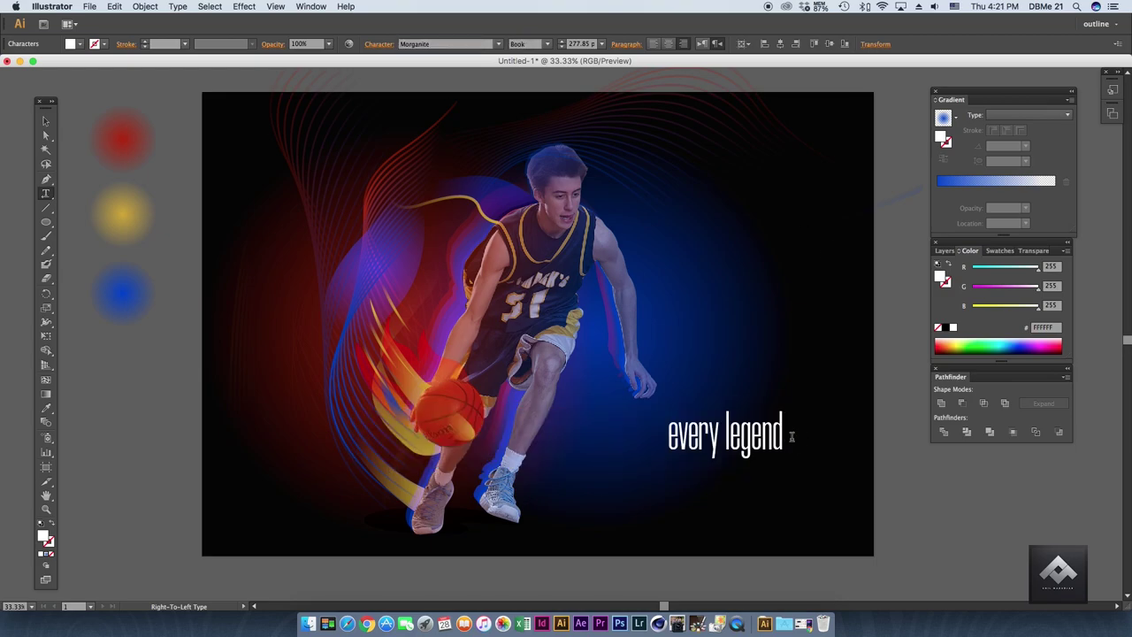
{"action": "type", "text": "has a begin"}
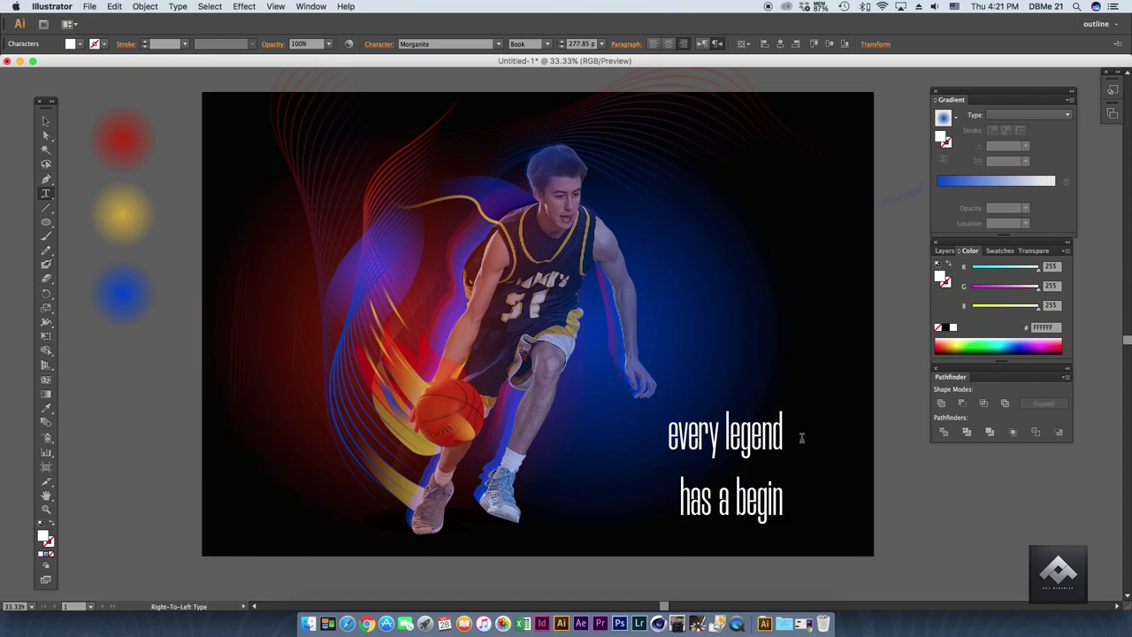
{"action": "type", "text": "ning..."}
{"action": "key", "text": "ctrl+a"}
{"action": "left_click", "coordinate": [717, 43]}
{"action": "key", "text": "Escape"}
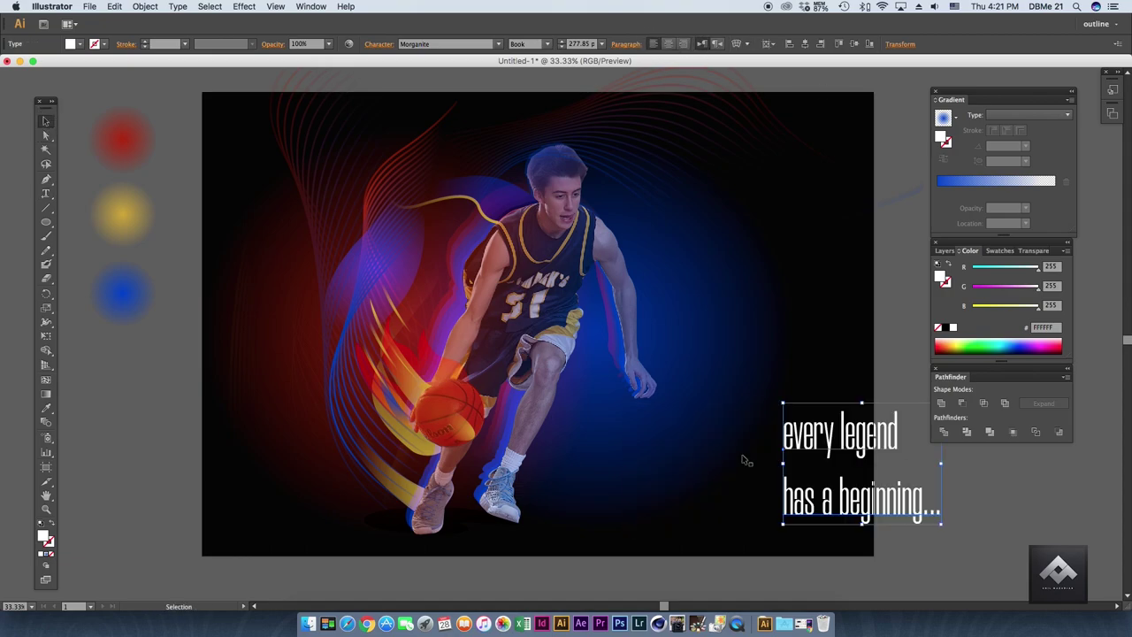
{"action": "left_click", "coordinate": [828, 492]}
Set the tagline's leading to 222 pt.
{"action": "left_click", "coordinate": [868, 450]}
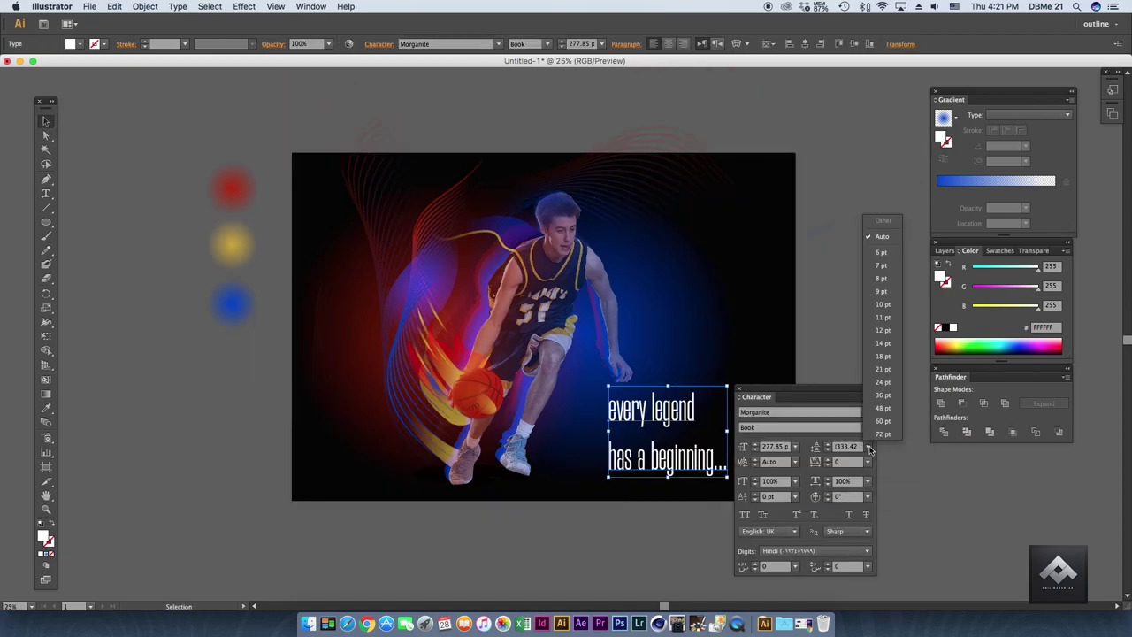
{"action": "left_click", "coordinate": [868, 450]}
{"action": "left_click", "coordinate": [843, 458]}
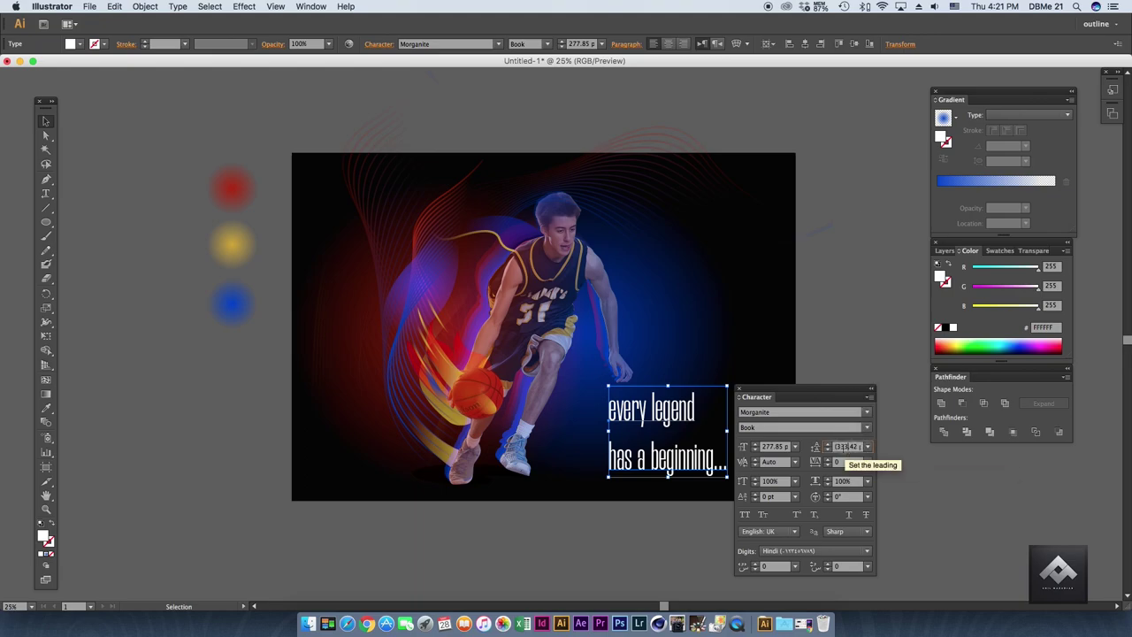
{"action": "left_click", "coordinate": [828, 447]}
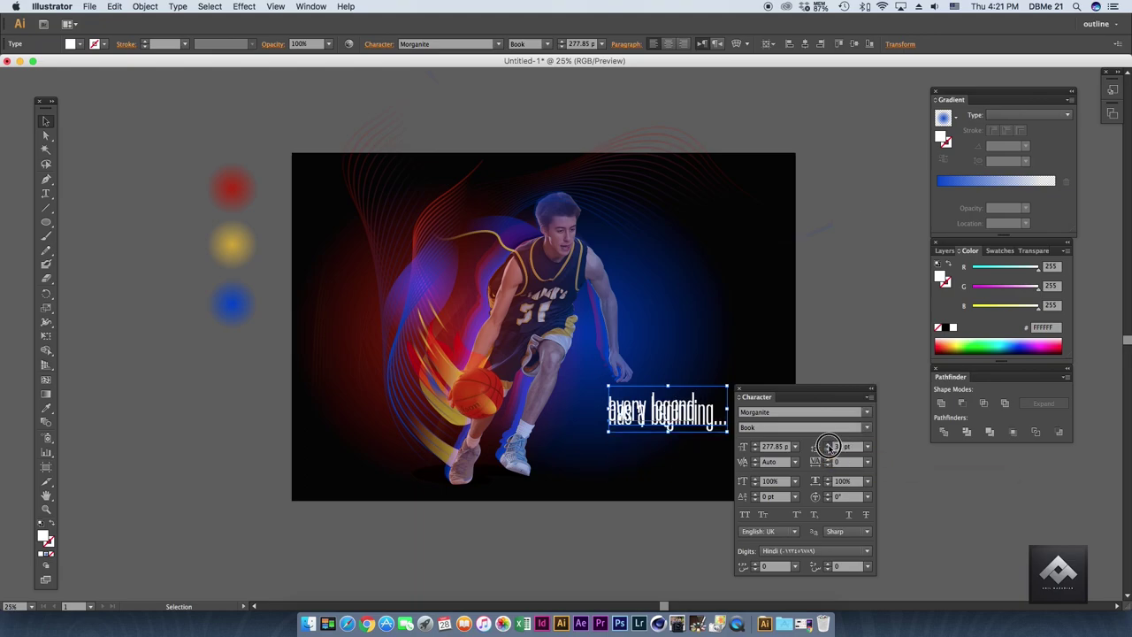
{"action": "key", "text": "Return"}
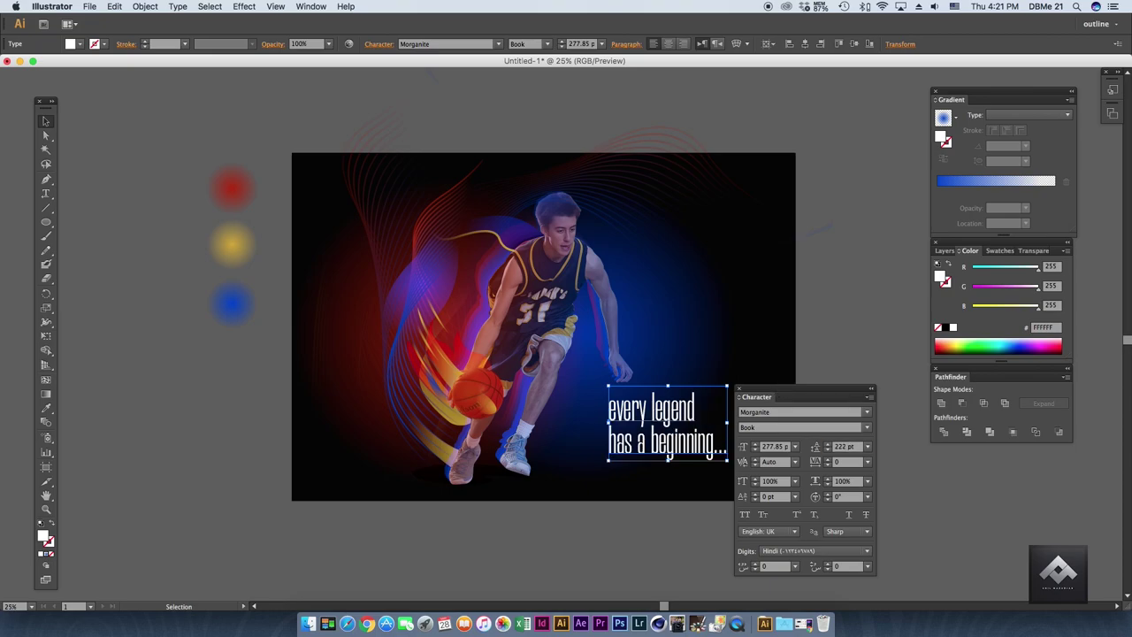
Expand the tagline text into outlined shapes.
{"action": "key", "text": "i"}
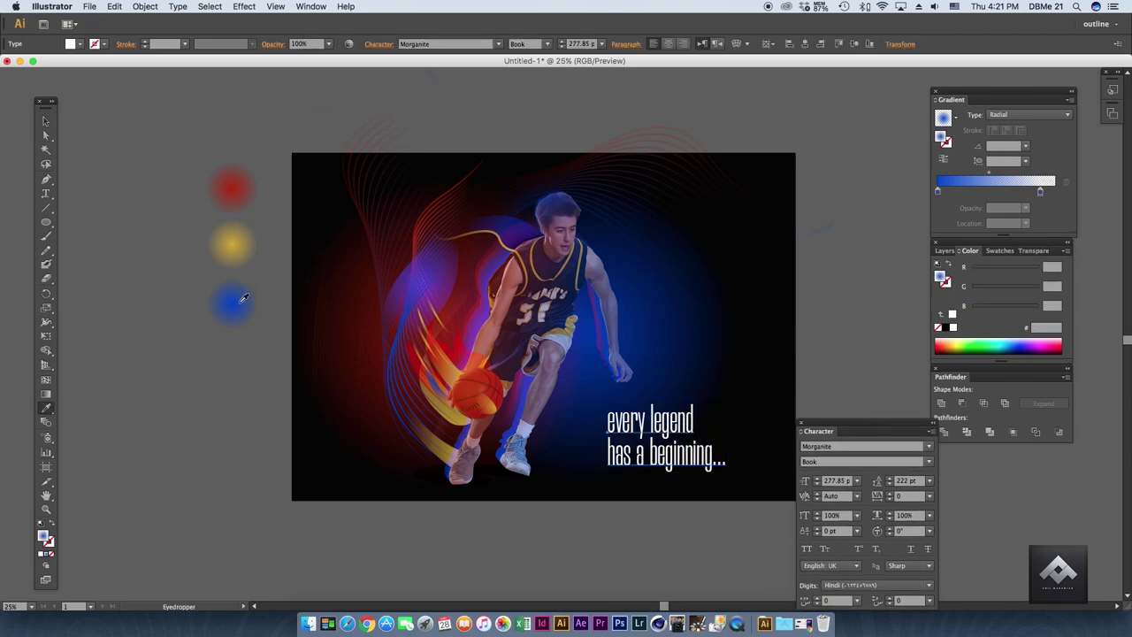
{"action": "left_click", "coordinate": [235, 303]}
{"action": "key", "text": "ctrl+z"}
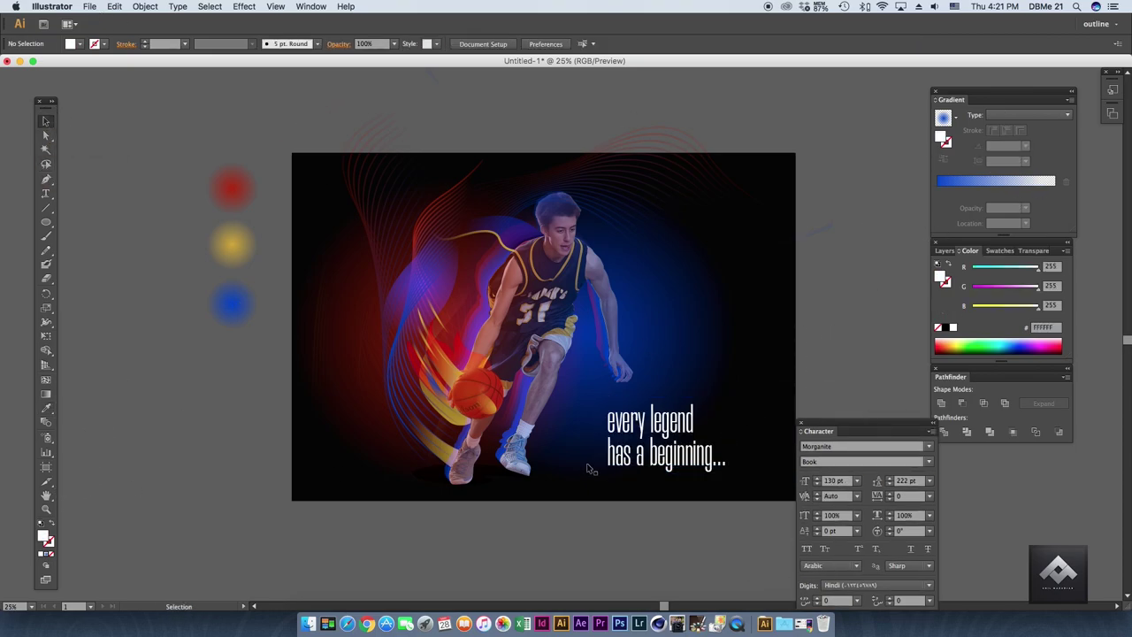
{"action": "left_click", "coordinate": [145, 6]}
{"action": "left_click", "coordinate": [164, 128]}
{"action": "left_click", "coordinate": [695, 551]}
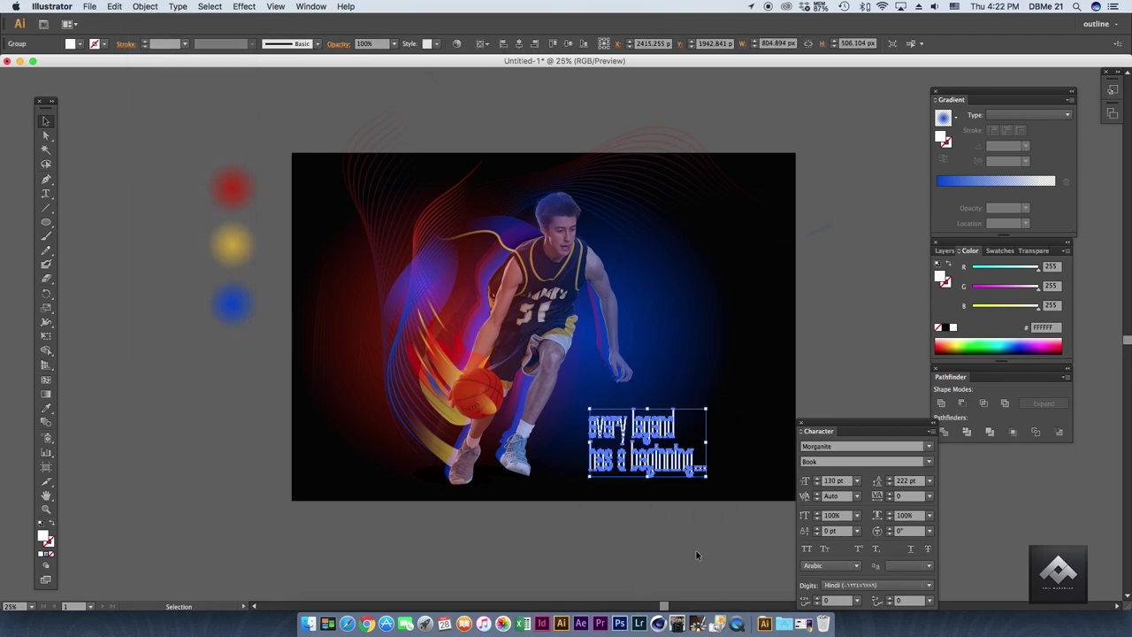
Give the outlined tagline a solid white fill at 80% opacity.
{"action": "key", "text": "i"}
{"action": "left_click", "coordinate": [234, 303]}
{"action": "left_click", "coordinate": [85, 129]}
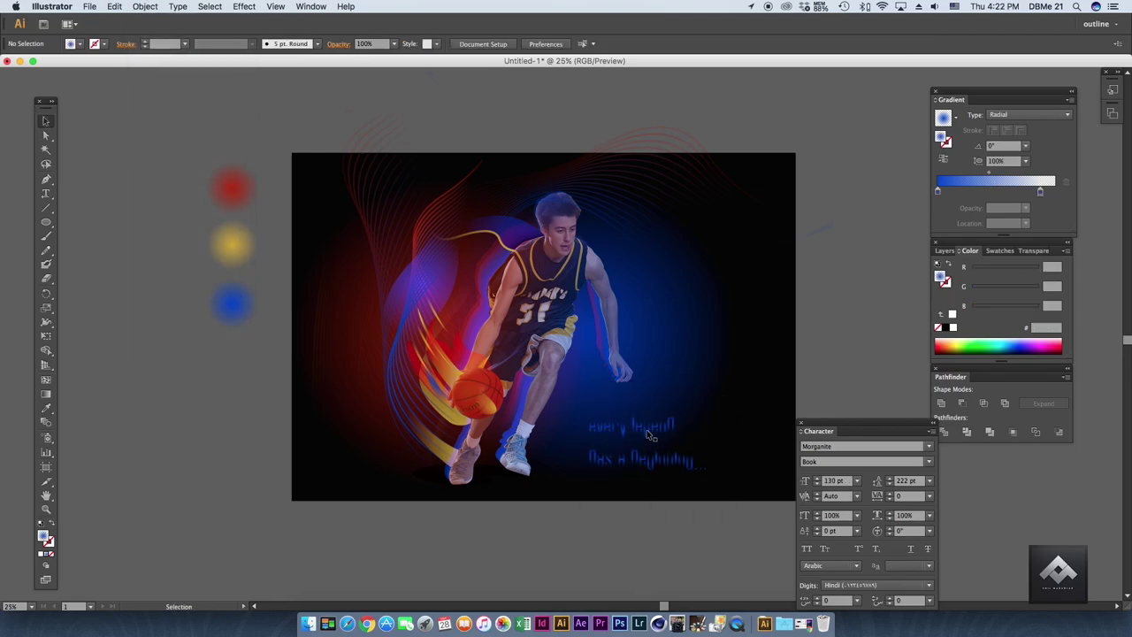
{"action": "key", "text": "ctrl+z"}
{"action": "left_click", "coordinate": [39, 525]}
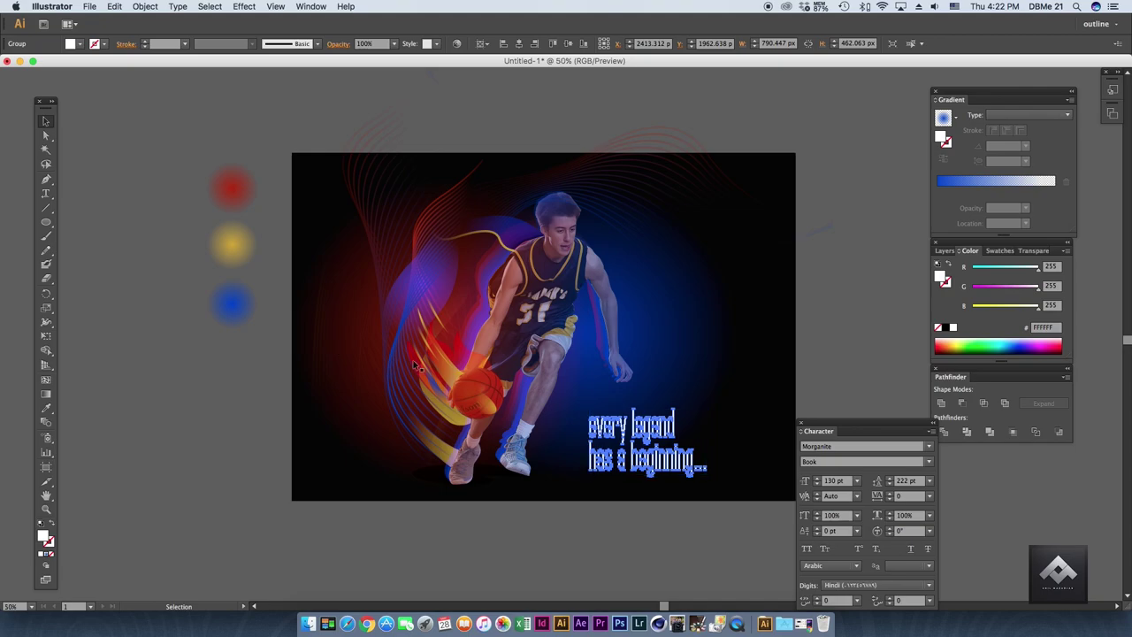
{"action": "key", "text": "ctrl+plus"}
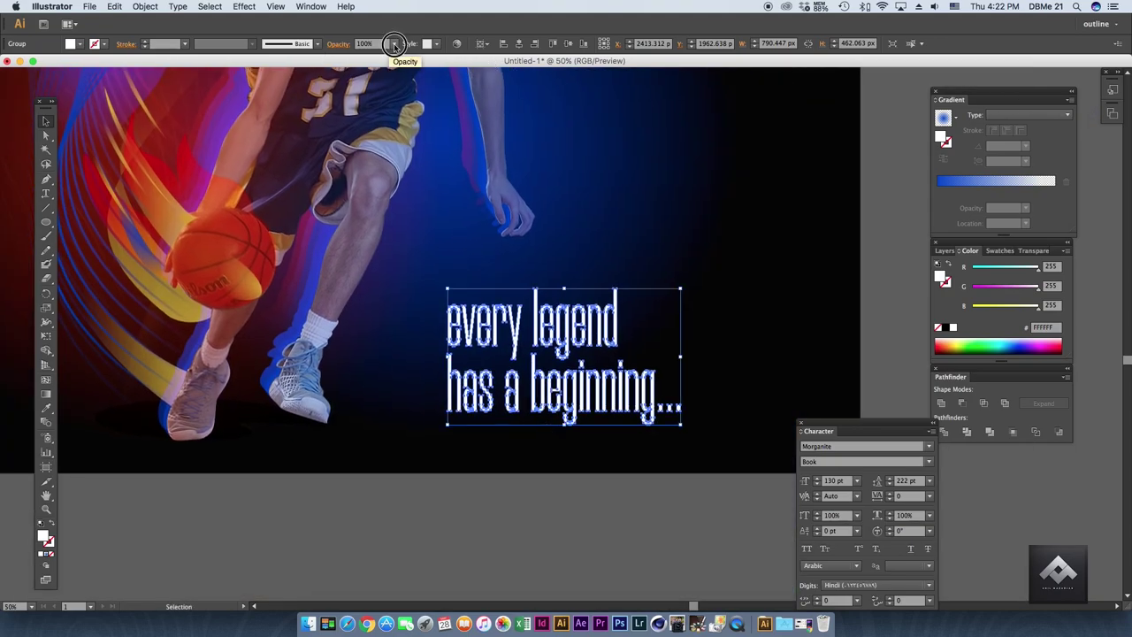
{"action": "left_click", "coordinate": [395, 44]}
{"action": "left_click", "coordinate": [373, 520]}
{"action": "key", "text": "ctrl+minus"}
Pan and zoom the view to review the whole poster.
{"action": "key", "text": "ctrl+minus"}
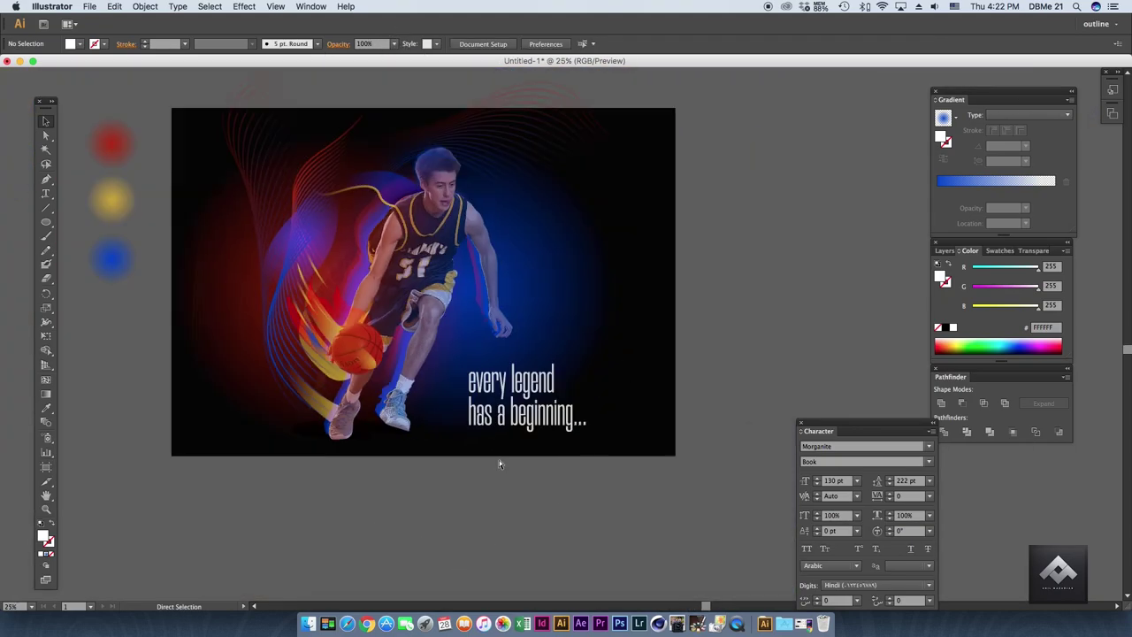
{"action": "scroll", "coordinate": [499, 465], "scroll_direction": "up", "scroll_amount": 2}
{"action": "left_click_drag", "start_coordinate": [823, 431], "coordinate": [793, 263]}
{"action": "key", "text": "ctrl+minus"}
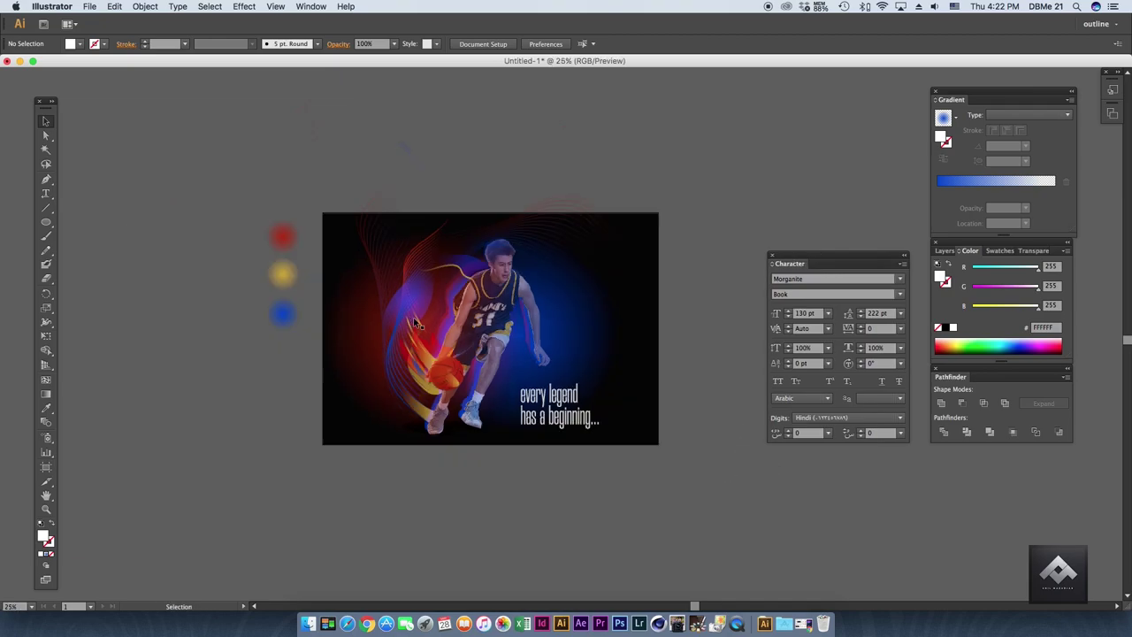
{"action": "key", "text": "ctrl+plus"}
{"action": "left_click_drag", "start_coordinate": [413, 322], "coordinate": [424, 320]}
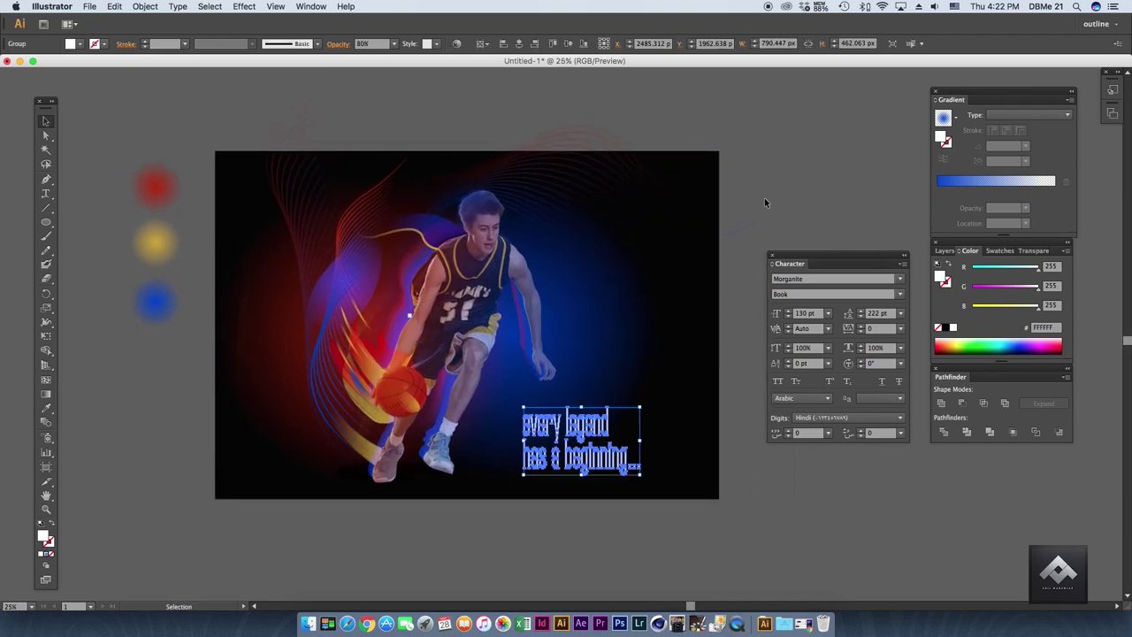
{"action": "key", "text": "ctrl+plus"}
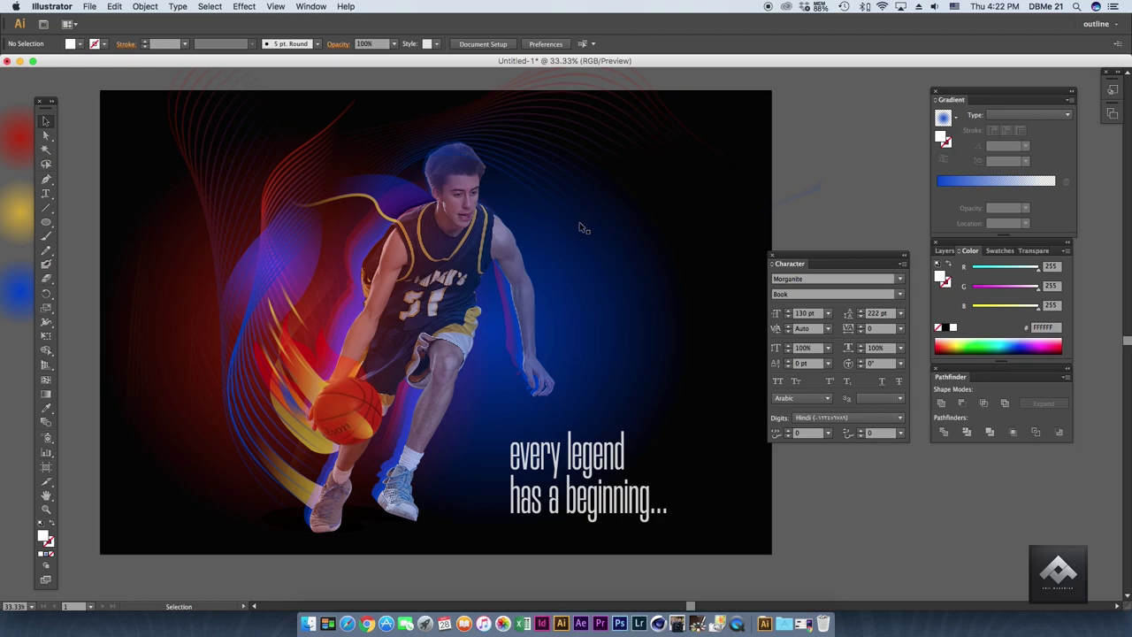
{"action": "key", "text": "ctrl+minus"}
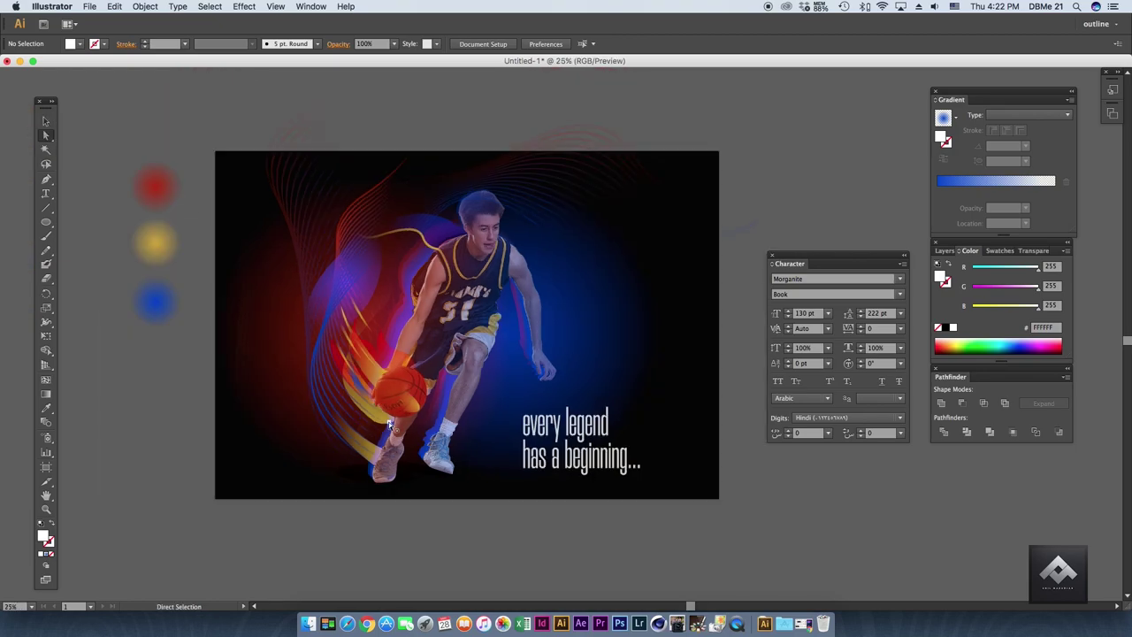
{"action": "left_click", "coordinate": [389, 425]}
{"action": "left_click", "coordinate": [338, 338]}
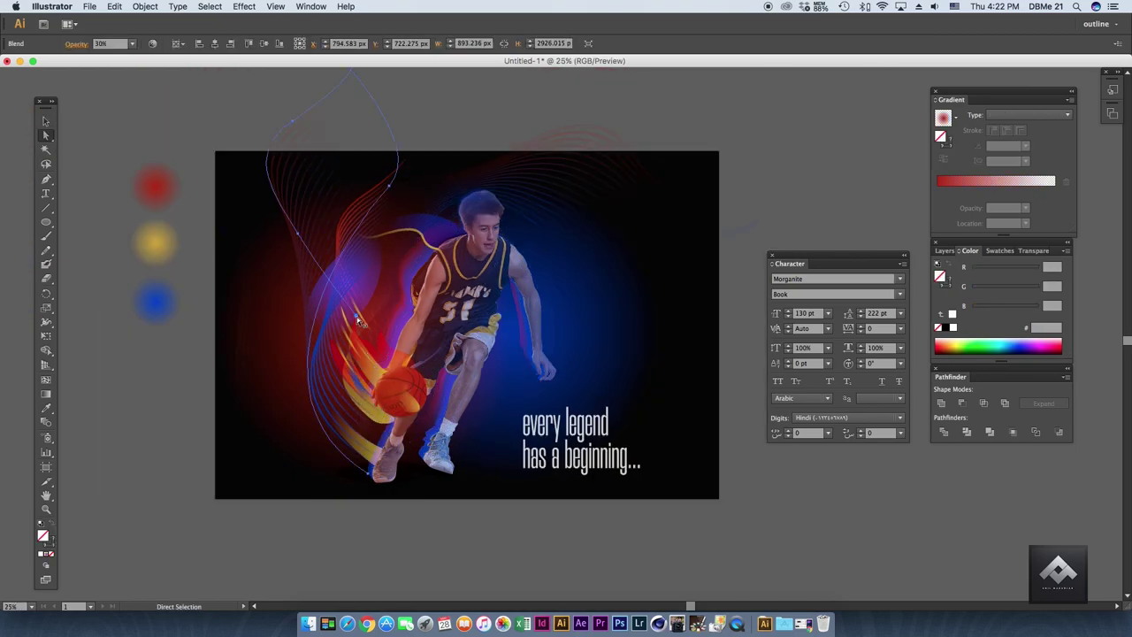
{"action": "left_click", "coordinate": [359, 323]}
{"action": "left_click", "coordinate": [372, 438]}
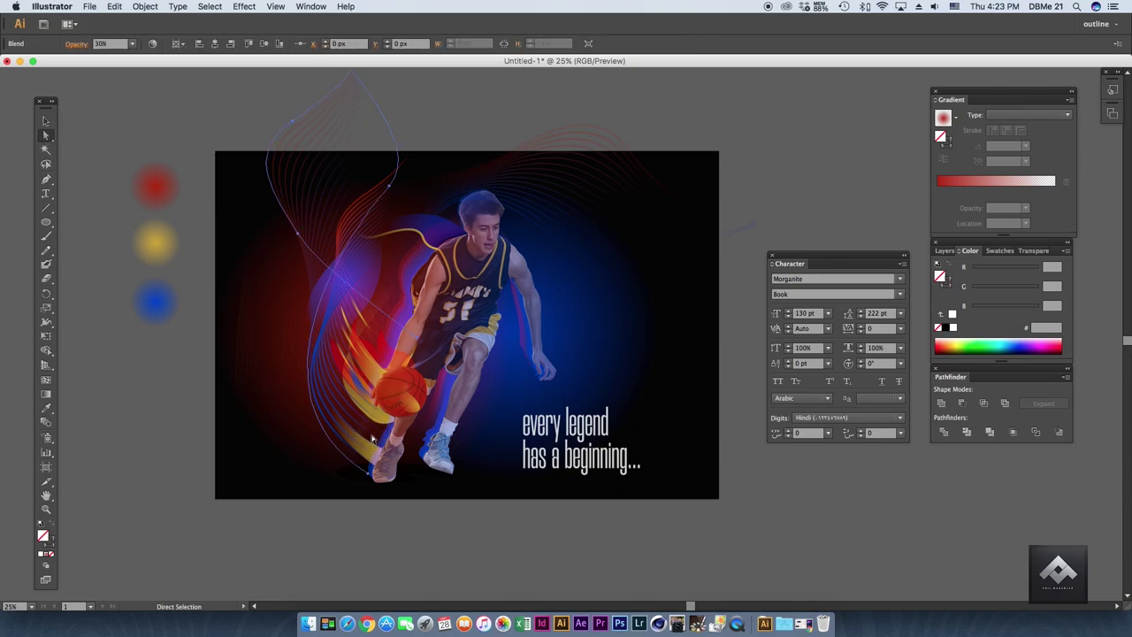
{"action": "left_click", "coordinate": [372, 426]}
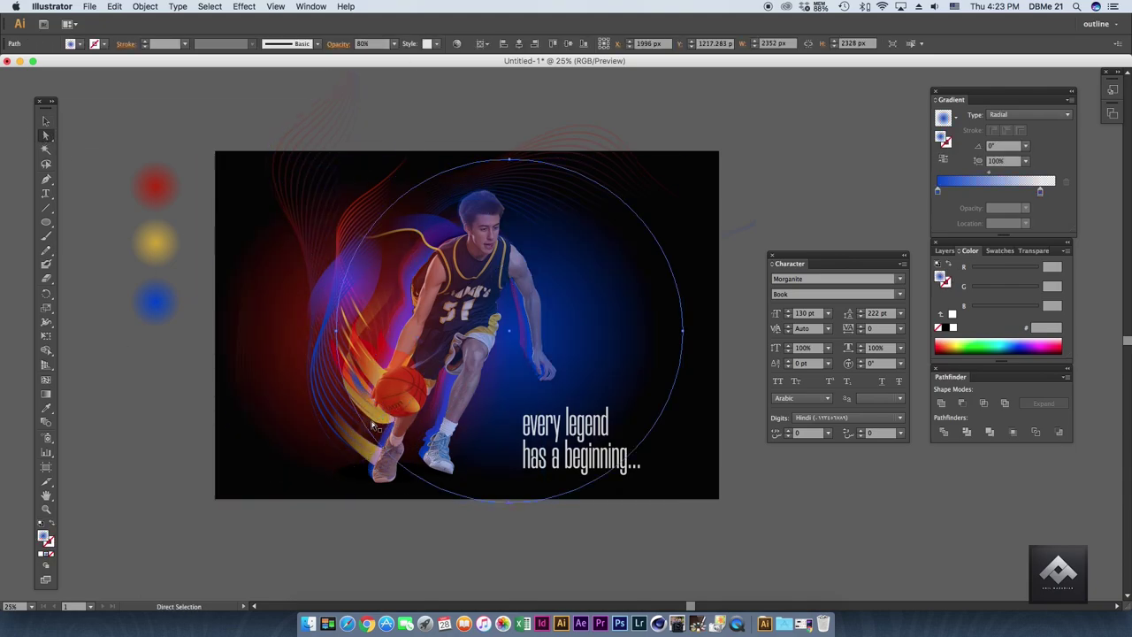
{"action": "left_click", "coordinate": [373, 423]}
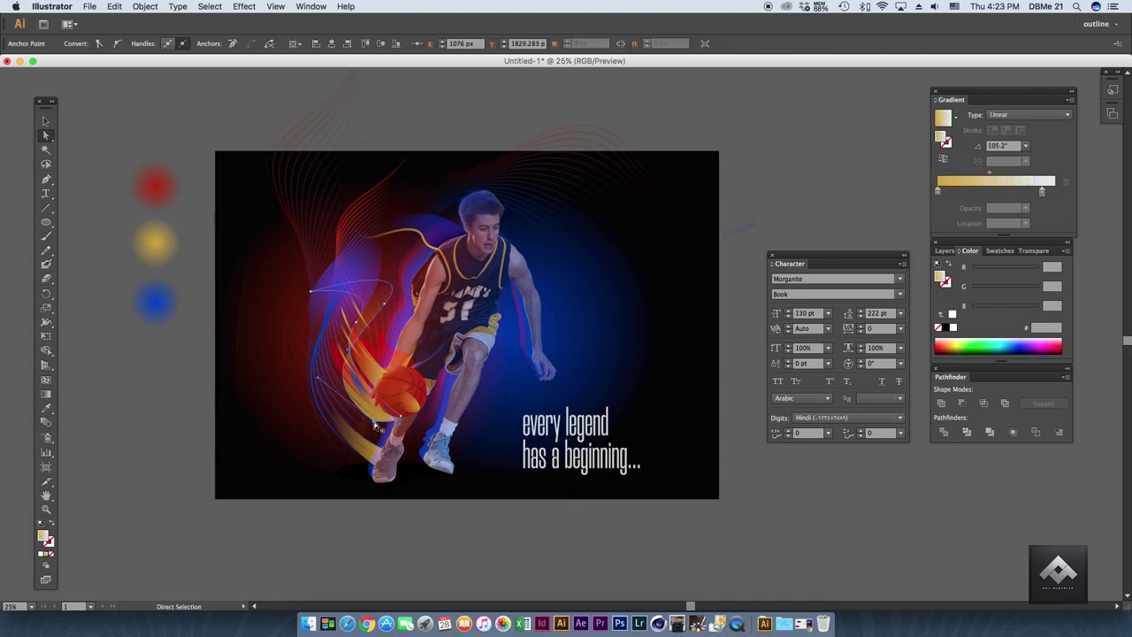
{"action": "left_click", "coordinate": [325, 387]}
{"action": "scroll", "coordinate": [352, 442], "scroll_direction": "up", "scroll_amount": 2}
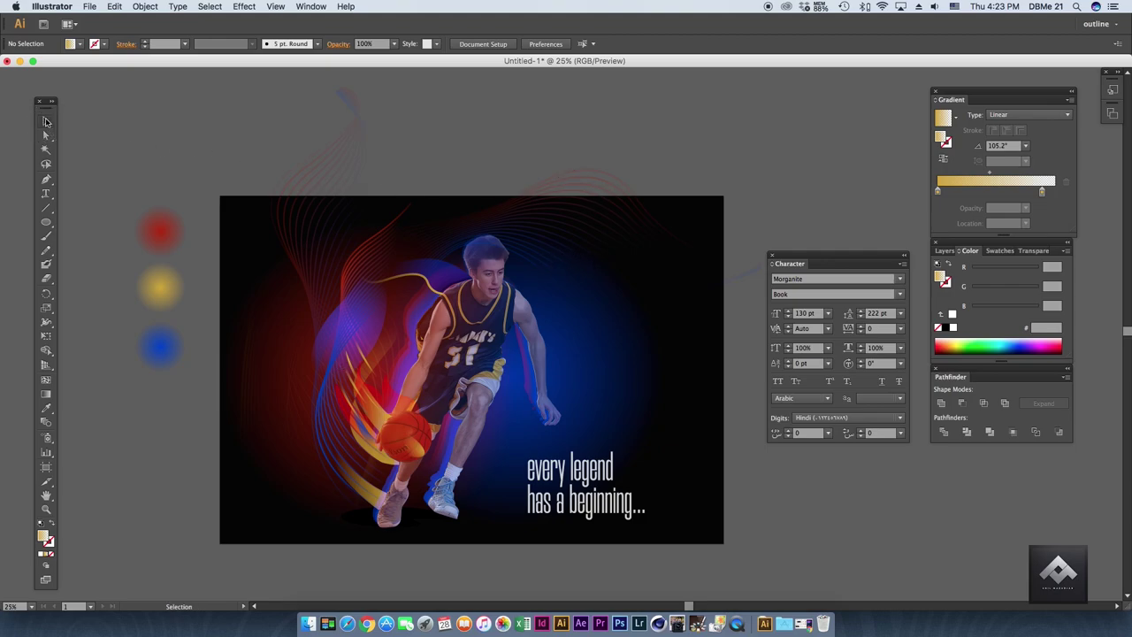
Move the blue blurred glow to the left of the player, over the flames.
{"action": "mouse_move", "coordinate": [373, 335]}
{"action": "left_mouse_down"}
{"action": "mouse_move", "coordinate": [144, 425]}
{"action": "mouse_move", "coordinate": [534, 442]}
{"action": "left_mouse_up"}
{"action": "left_click", "coordinate": [422, 490]}
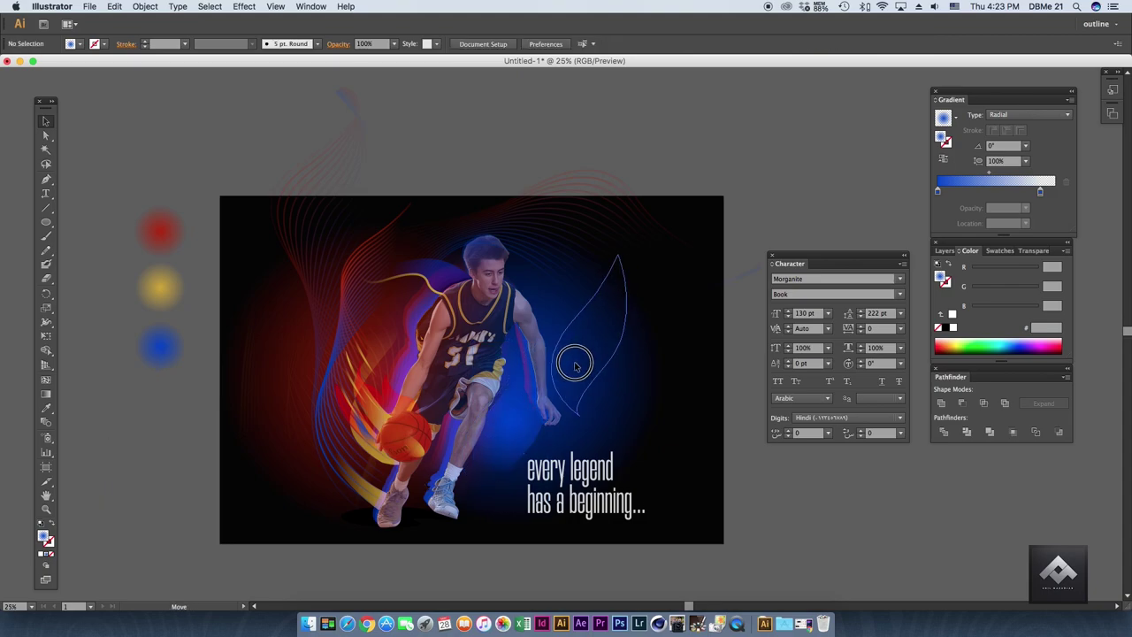
{"action": "left_click", "coordinate": [575, 364]}
{"action": "mouse_move", "coordinate": [574, 365]}
{"action": "left_mouse_down"}
{"action": "mouse_move", "coordinate": [343, 351]}
{"action": "mouse_move", "coordinate": [376, 362]}
{"action": "left_mouse_up"}
{"action": "left_click", "coordinate": [210, 400]}
{"action": "left_click", "coordinate": [104, 397]}
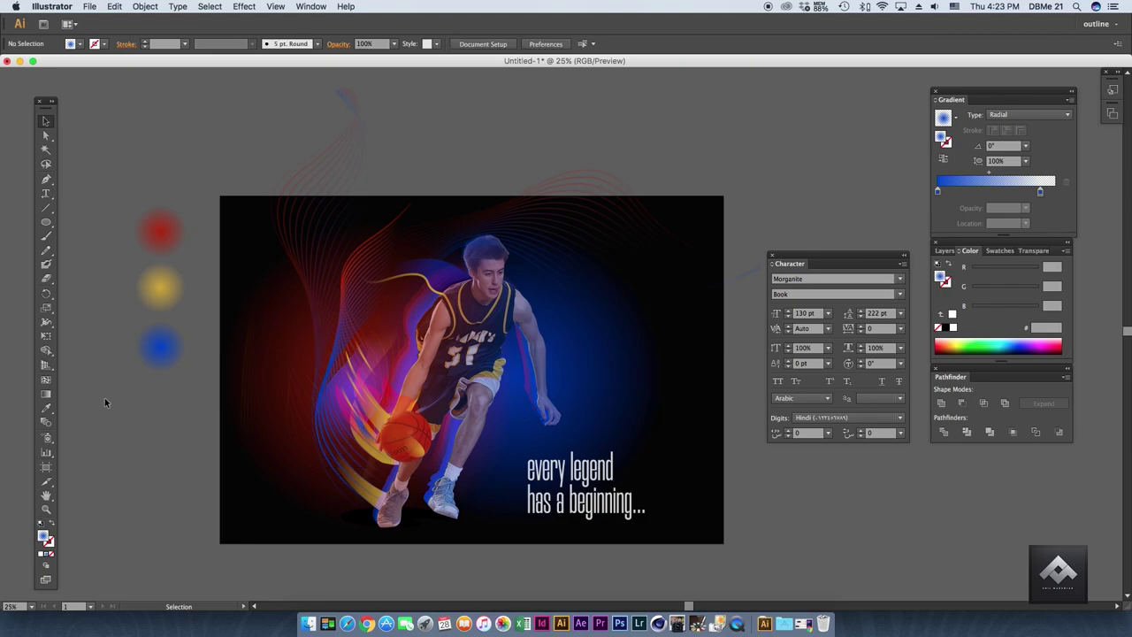
Pull the flame path's anchors into a lobed curve and redirect its radial gradient.
{"action": "left_click", "coordinate": [359, 376]}
{"action": "key", "text": "a"}
{"action": "left_click", "coordinate": [356, 428]}
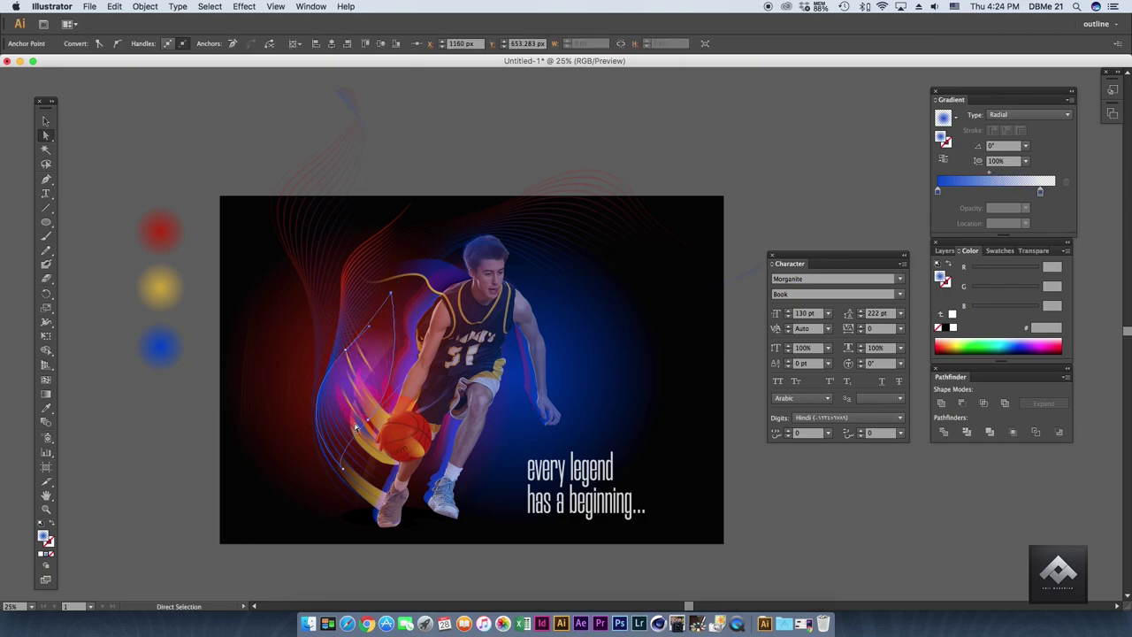
{"action": "left_click_drag", "start_coordinate": [377, 424], "coordinate": [343, 468]}
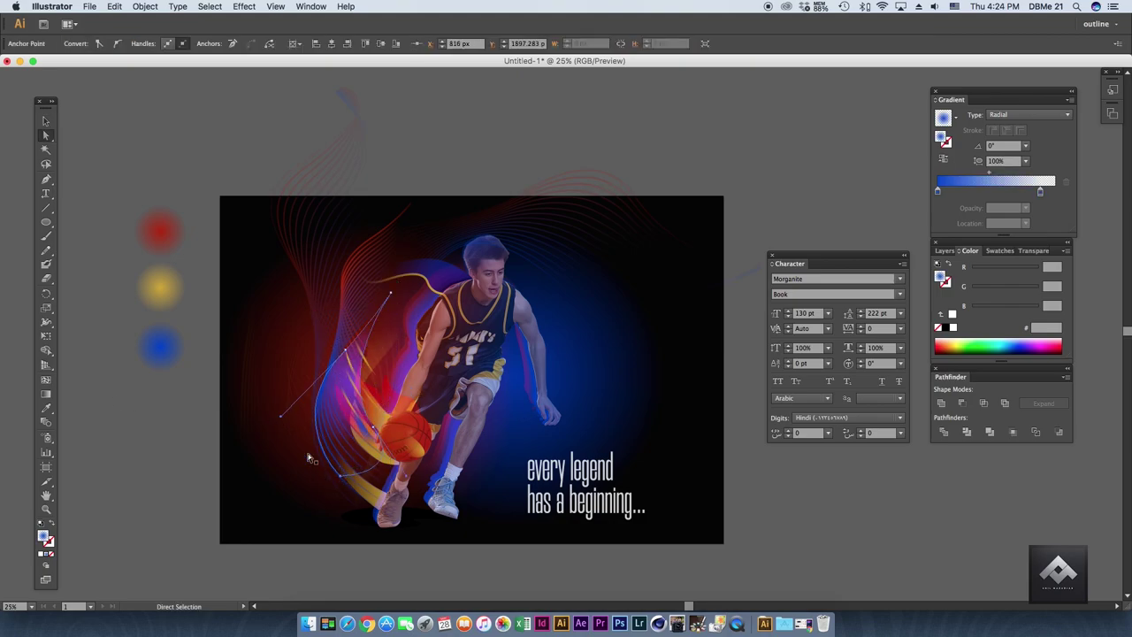
{"action": "left_click_drag", "start_coordinate": [309, 222], "coordinate": [328, 346]}
{"action": "key", "text": "a"}
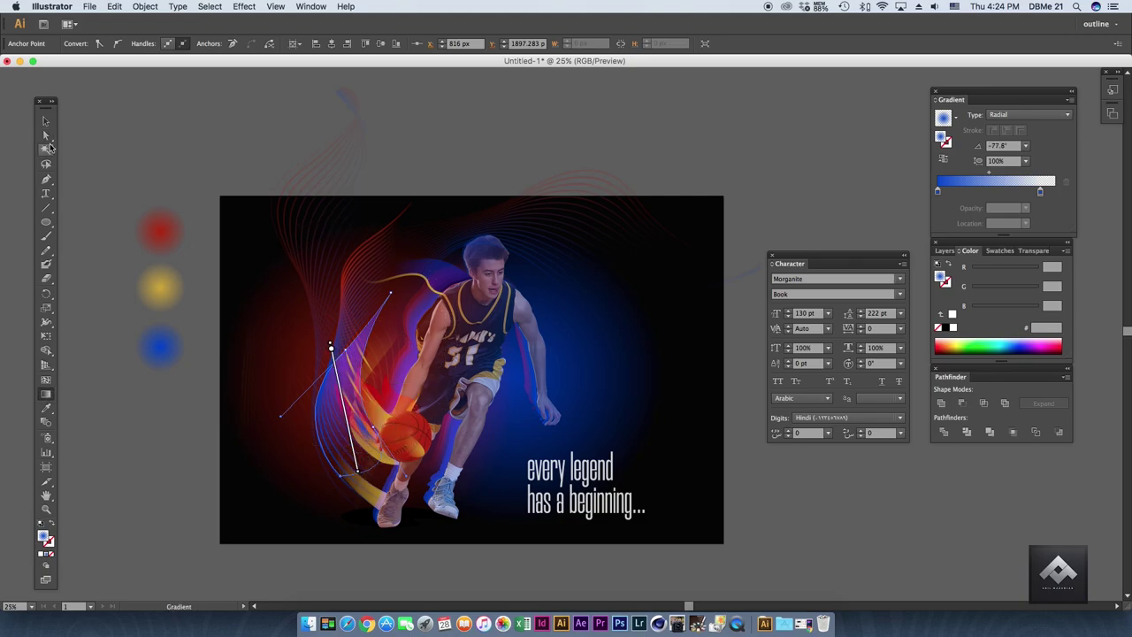
{"action": "key", "text": "super+shift+a"}
{"action": "left_click_drag", "start_coordinate": [330, 257], "coordinate": [316, 403]}
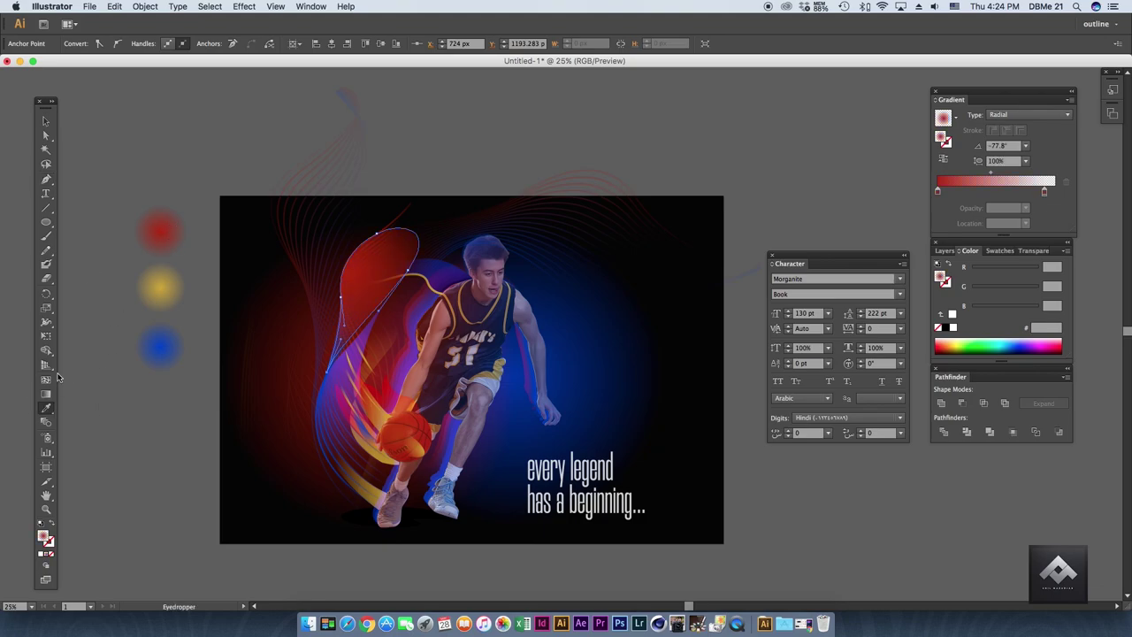
Re-angle the flame shape's radial gradient with the Gradient tool.
{"action": "left_click", "coordinate": [46, 121]}
{"action": "key", "text": "g"}
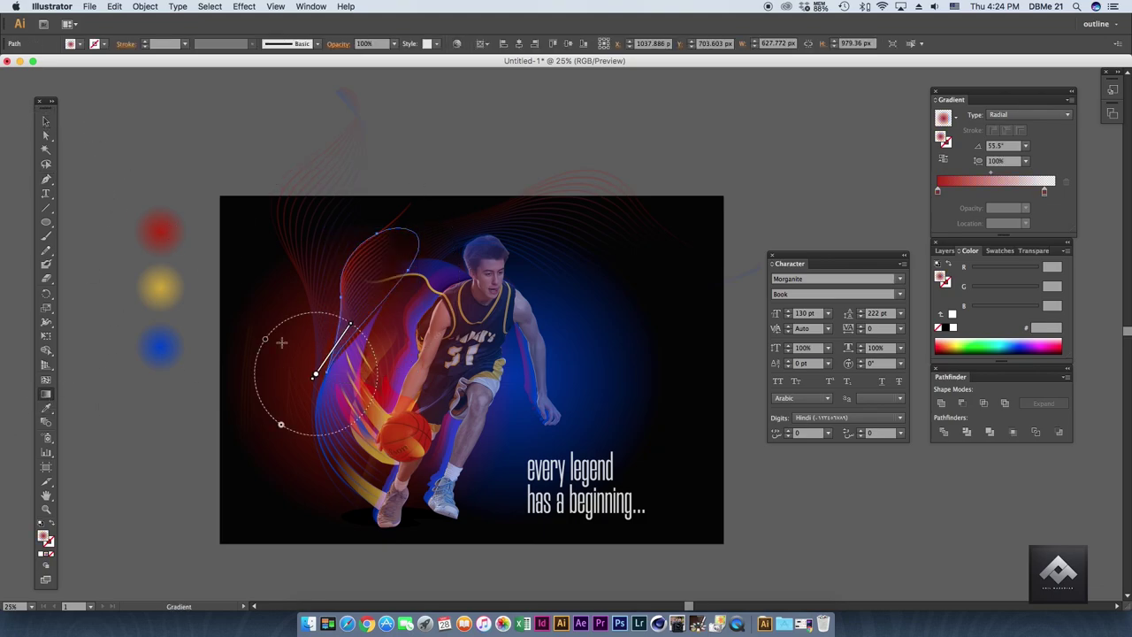
{"action": "mouse_move", "coordinate": [281, 342]}
{"action": "left_mouse_down"}
{"action": "mouse_move", "coordinate": [380, 263]}
{"action": "mouse_move", "coordinate": [426, 278]}
{"action": "left_mouse_up"}
{"action": "key", "text": "v"}
{"action": "key", "text": "super+shift+a"}
{"action": "key", "text": "p"}
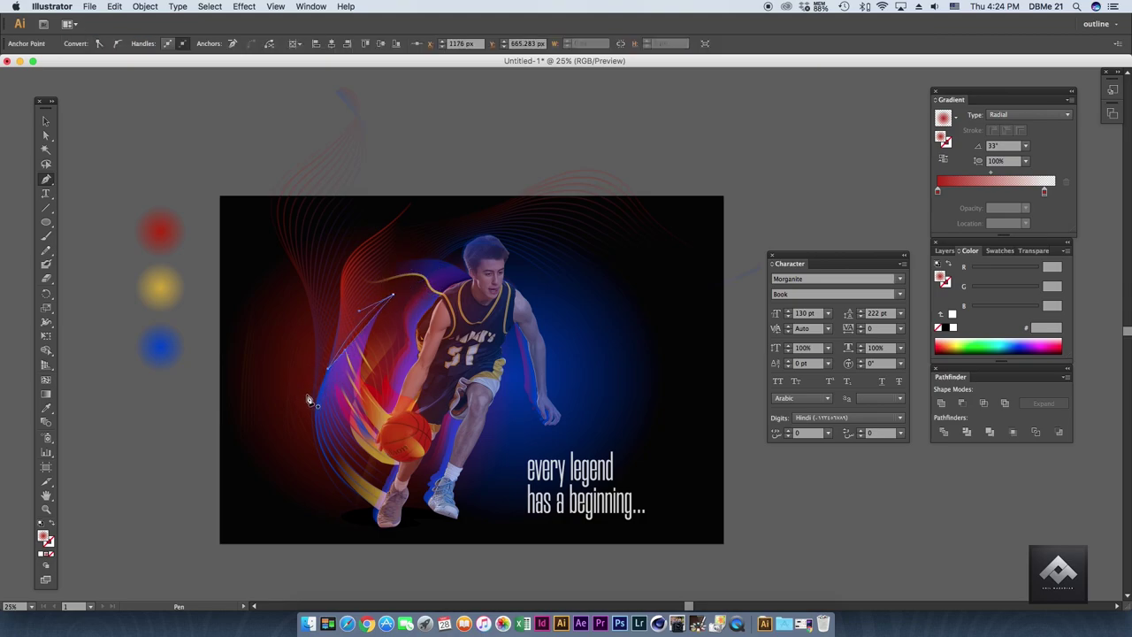
Give the flame the yellow circle's gradient and adjust where it sits.
{"action": "key", "text": "i"}
{"action": "left_click", "coordinate": [168, 283]}
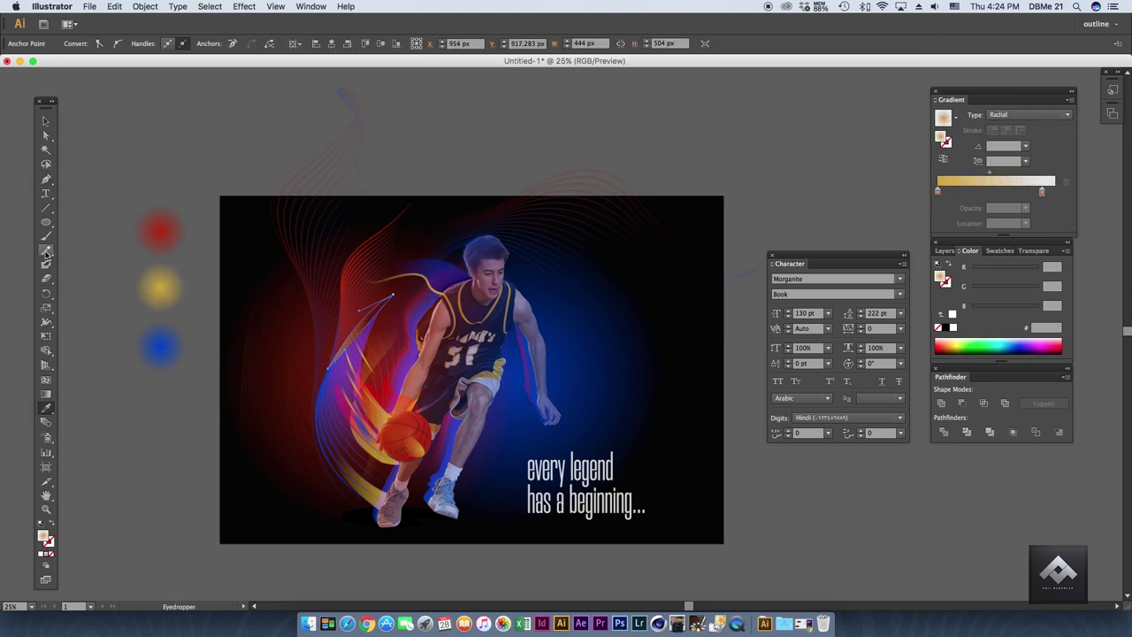
{"action": "left_click", "coordinate": [46, 395]}
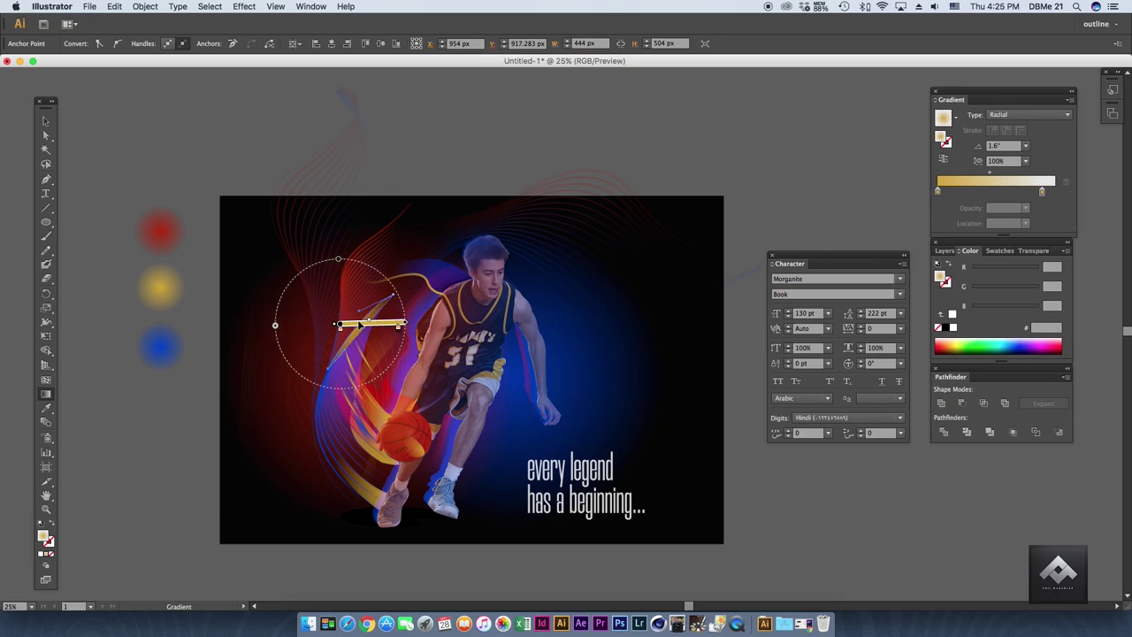
{"action": "left_click", "coordinate": [46, 121]}
{"action": "left_click", "coordinate": [144, 112]}
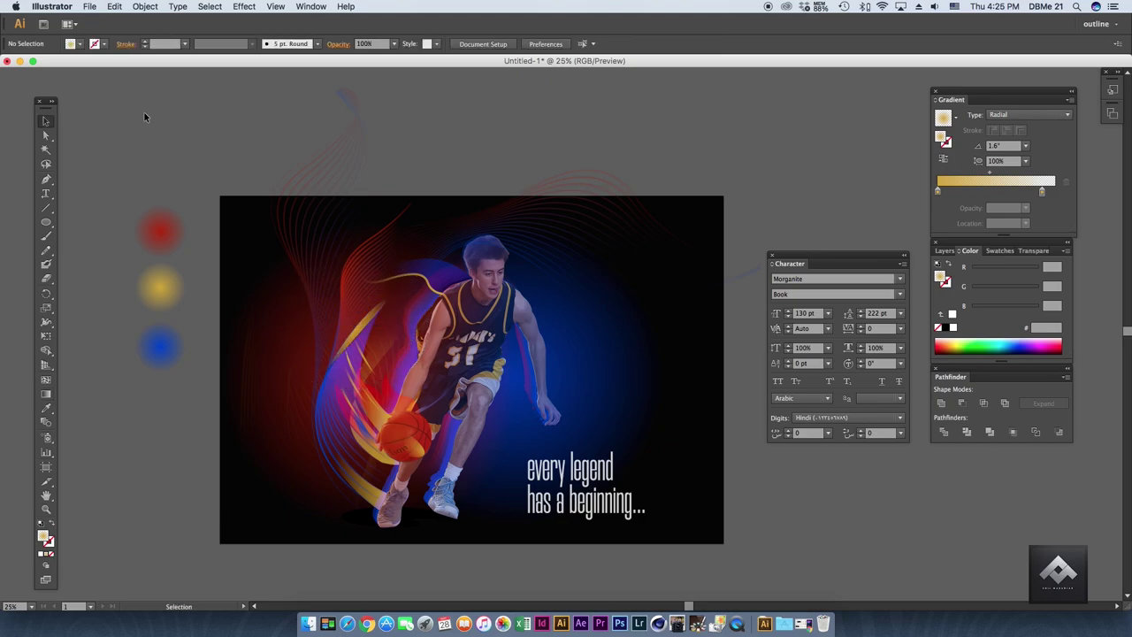
{"action": "key", "text": "super+minus"}
{"action": "key", "text": "super+equal"}
Set the swoosh near the ball to 50% opacity.
{"action": "left_click", "coordinate": [394, 315]}
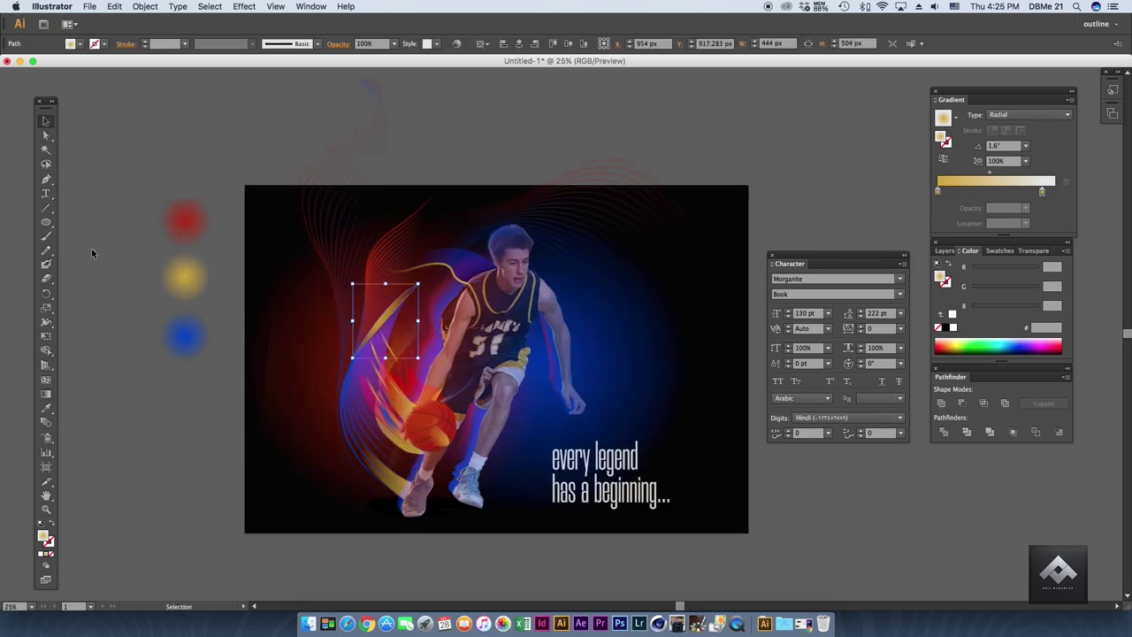
{"action": "left_click", "coordinate": [395, 43]}
{"action": "left_click", "coordinate": [407, 119]}
{"action": "left_click", "coordinate": [452, 140]}
{"action": "key", "text": "super+minus"}
{"action": "key", "text": "super+equal"}
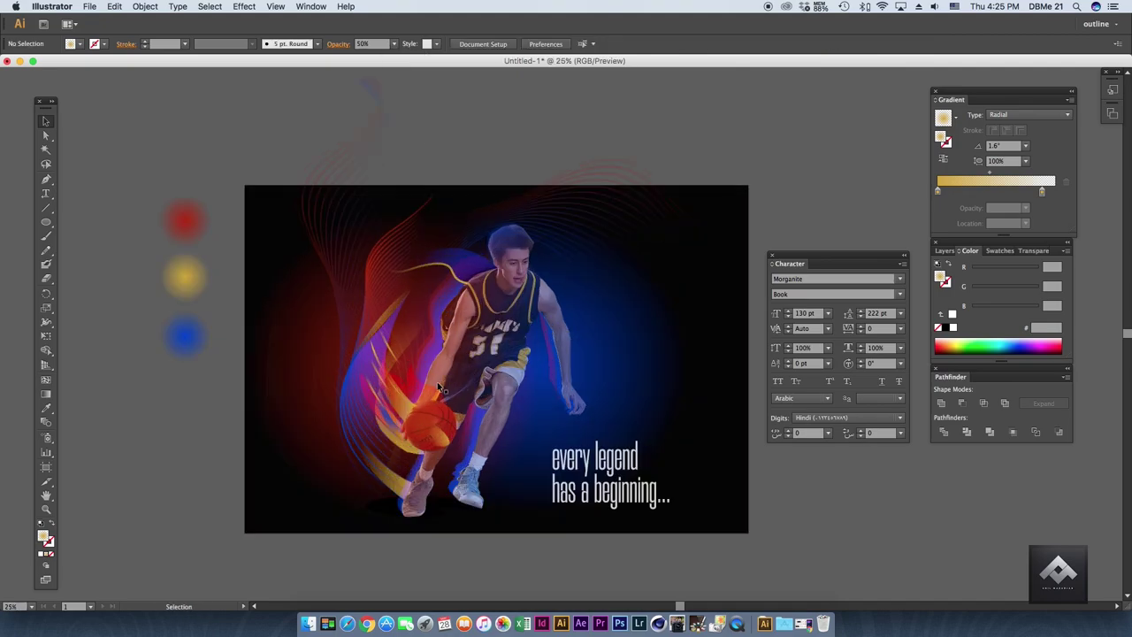
Set the flame on the basketball to Multiply blending, after trying Darken.
{"action": "left_click_drag", "start_coordinate": [415, 429], "coordinate": [152, 435]}
{"action": "key", "text": "super+z"}
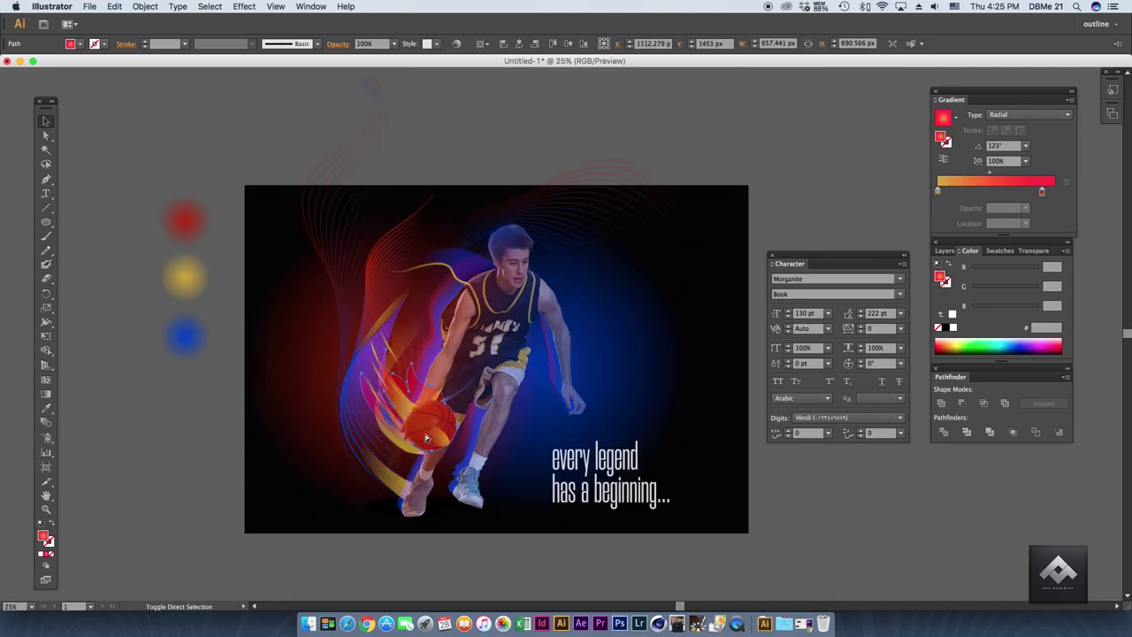
{"action": "scroll", "coordinate": [605, 204], "scroll_direction": "down", "scroll_amount": 1}
{"action": "left_click", "coordinate": [1032, 250]}
{"action": "left_click", "coordinate": [965, 266]}
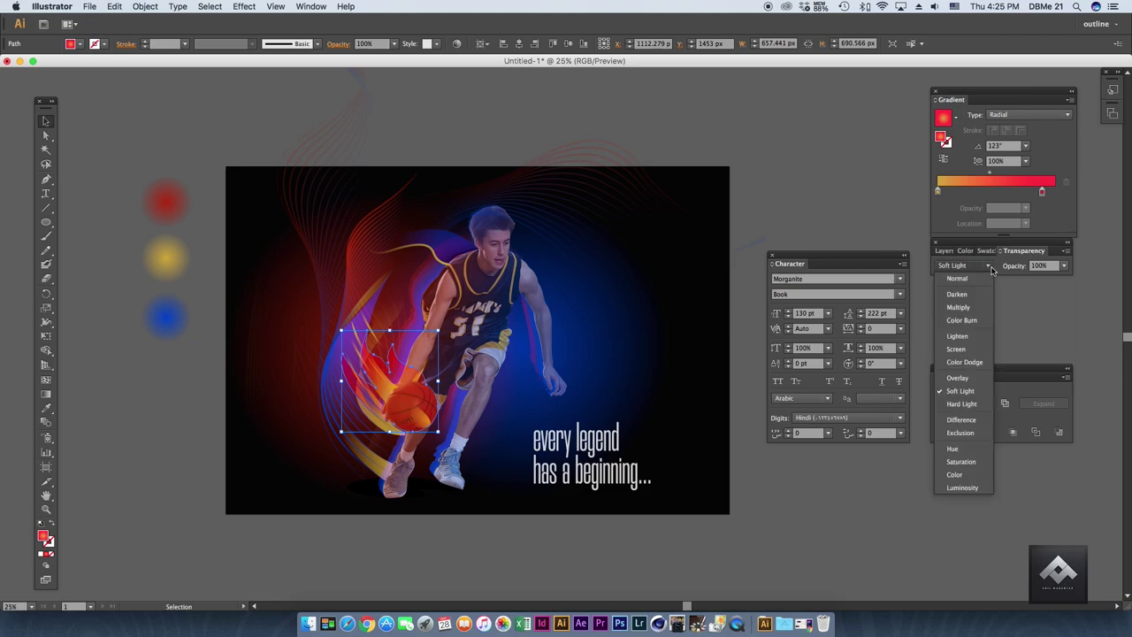
{"action": "left_click", "coordinate": [969, 296]}
{"action": "left_click", "coordinate": [576, 204]}
{"action": "left_click", "coordinate": [952, 267]}
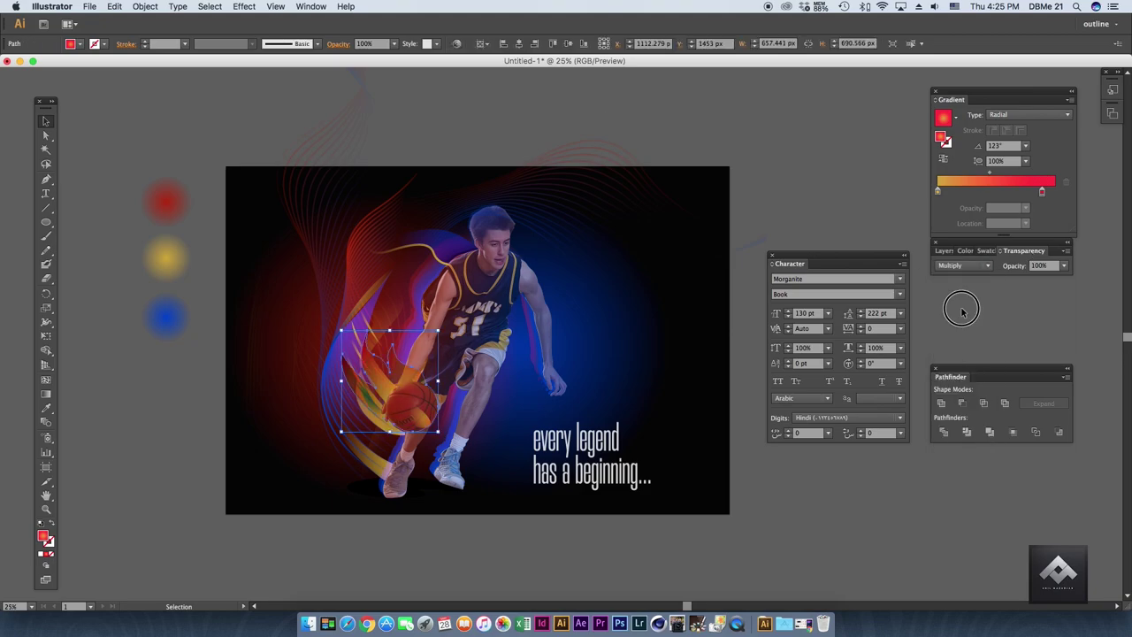
{"action": "left_click", "coordinate": [960, 309]}
{"action": "left_click", "coordinate": [633, 128]}
Set the flame's opacity to 70%, after trying 40%.
{"action": "left_click", "coordinate": [390, 367]}
{"action": "left_click", "coordinate": [394, 44]}
{"action": "left_click", "coordinate": [408, 108]}
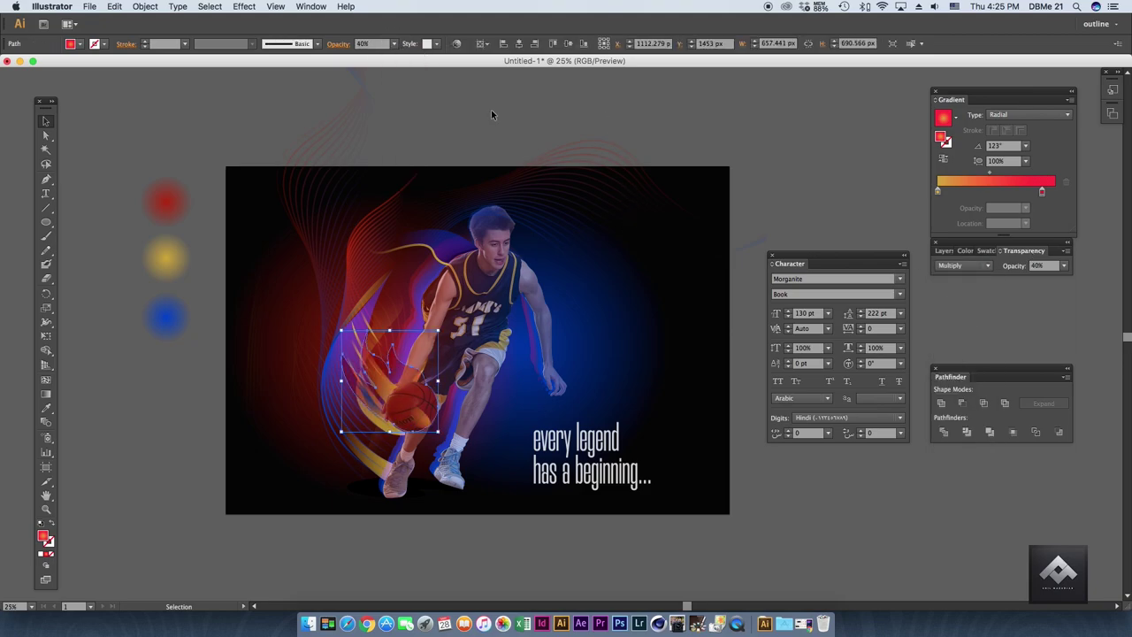
{"action": "left_click", "coordinate": [394, 43]}
{"action": "left_click", "coordinate": [409, 147]}
{"action": "key", "text": "ctrl+="}
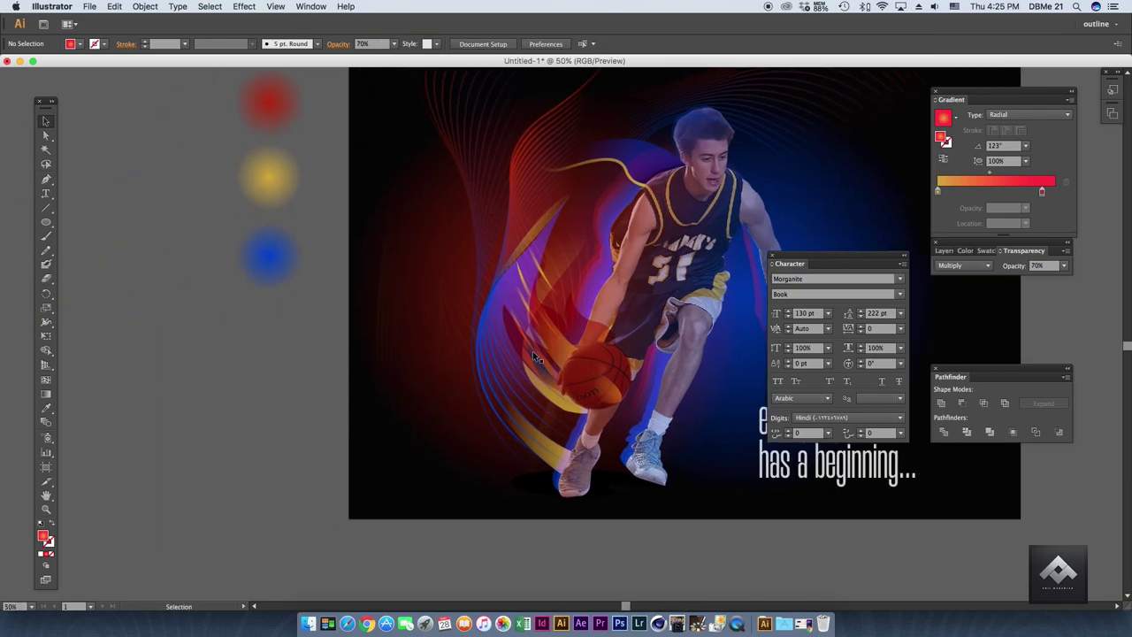
{"action": "key", "text": "ctrl+="}
Inspect the flame path's anchors, then isolate the flame path for editing.
{"action": "key", "text": "a"}
{"action": "left_click", "coordinate": [575, 433]}
{"action": "left_click", "coordinate": [500, 343]}
{"action": "key", "text": "p"}
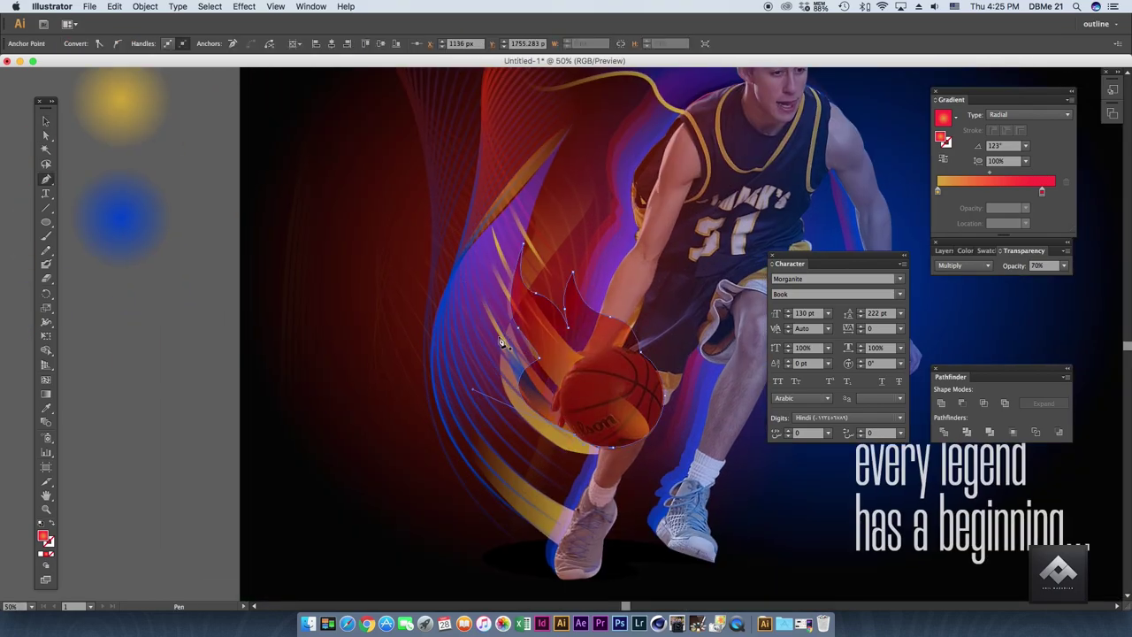
{"action": "key", "text": "a"}
{"action": "left_click", "coordinate": [535, 367]}
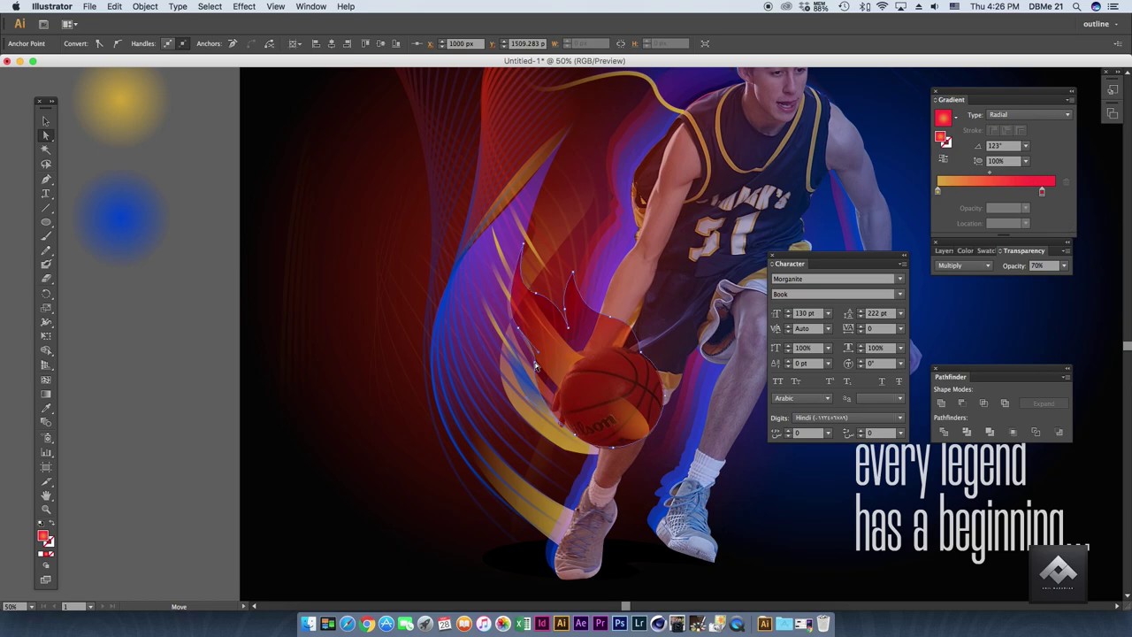
{"action": "key", "text": "v"}
{"action": "double_click", "coordinate": [575, 347]}
Draw a small flame tip stretching up and left, then leave isolation mode.
{"action": "key", "text": "p"}
{"action": "left_click", "coordinate": [516, 345]}
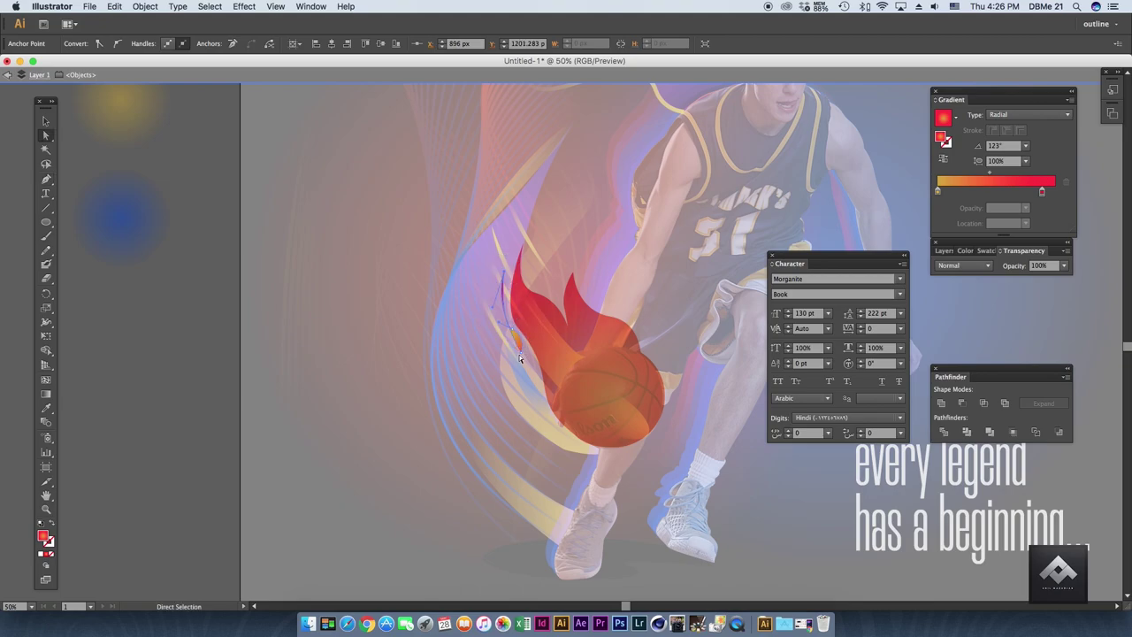
{"action": "left_click_drag", "start_coordinate": [511, 344], "coordinate": [498, 332]}
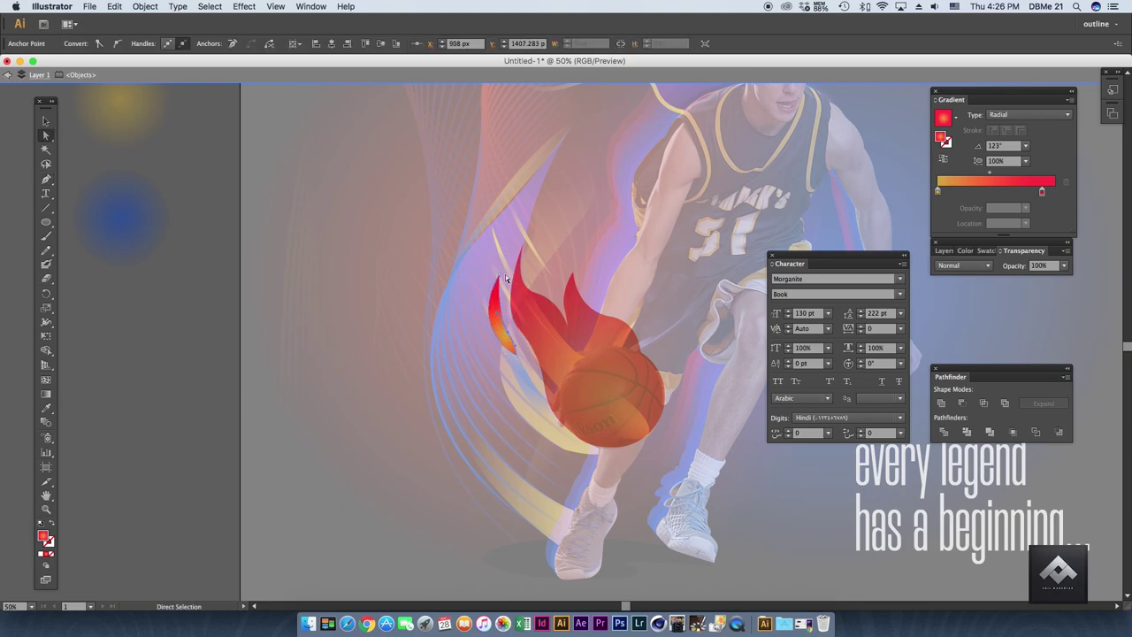
{"action": "left_click", "coordinate": [197, 395]}
{"action": "double_click", "coordinate": [195, 371]}
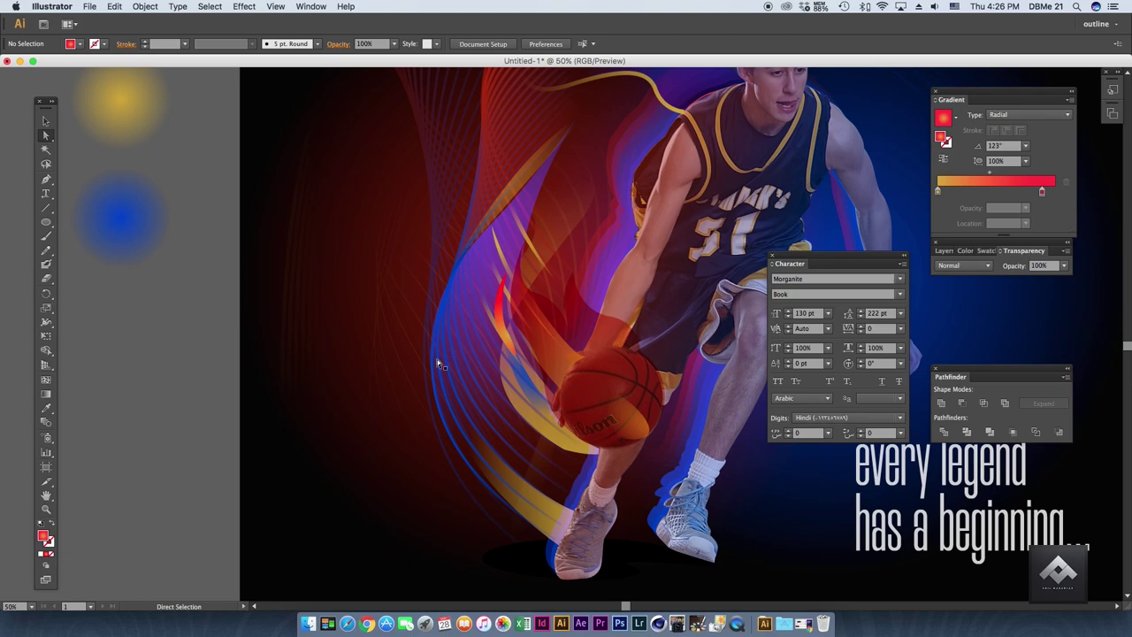
Draw a new closed pointed flame shape beside the ball with the Pen tool.
{"action": "left_click", "coordinate": [540, 263]}
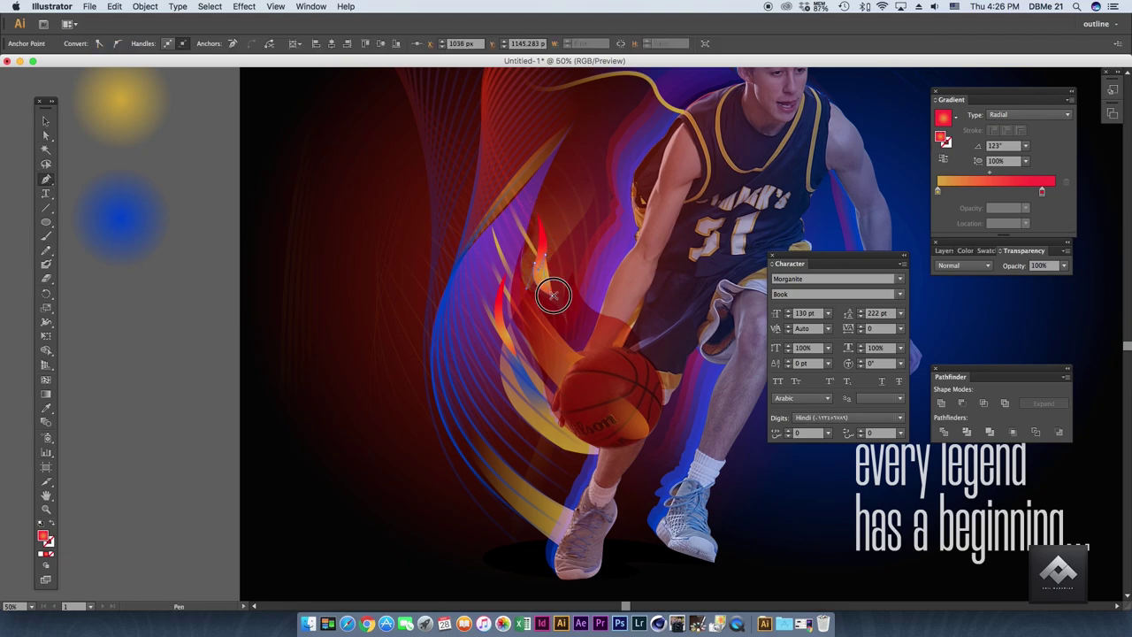
{"action": "left_click", "coordinate": [46, 179]}
{"action": "left_click", "coordinate": [543, 379]}
{"action": "left_click", "coordinate": [524, 336]}
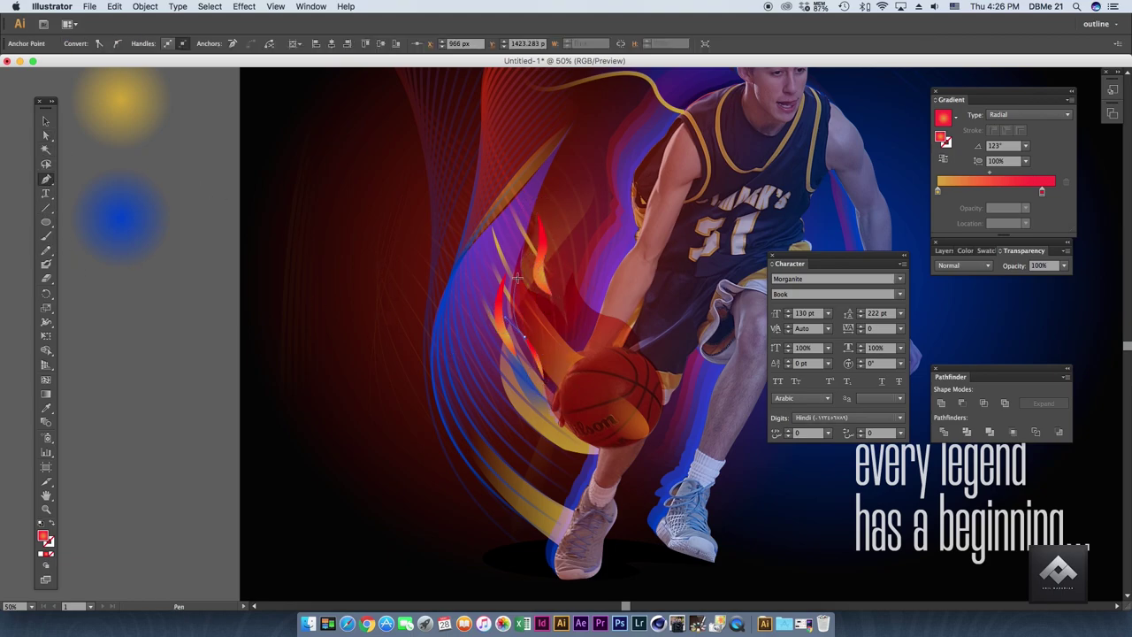
{"action": "left_click", "coordinate": [517, 277]}
{"action": "left_click", "coordinate": [562, 313]}
{"action": "left_click", "coordinate": [545, 378]}
{"action": "key", "text": "super+shift+a"}
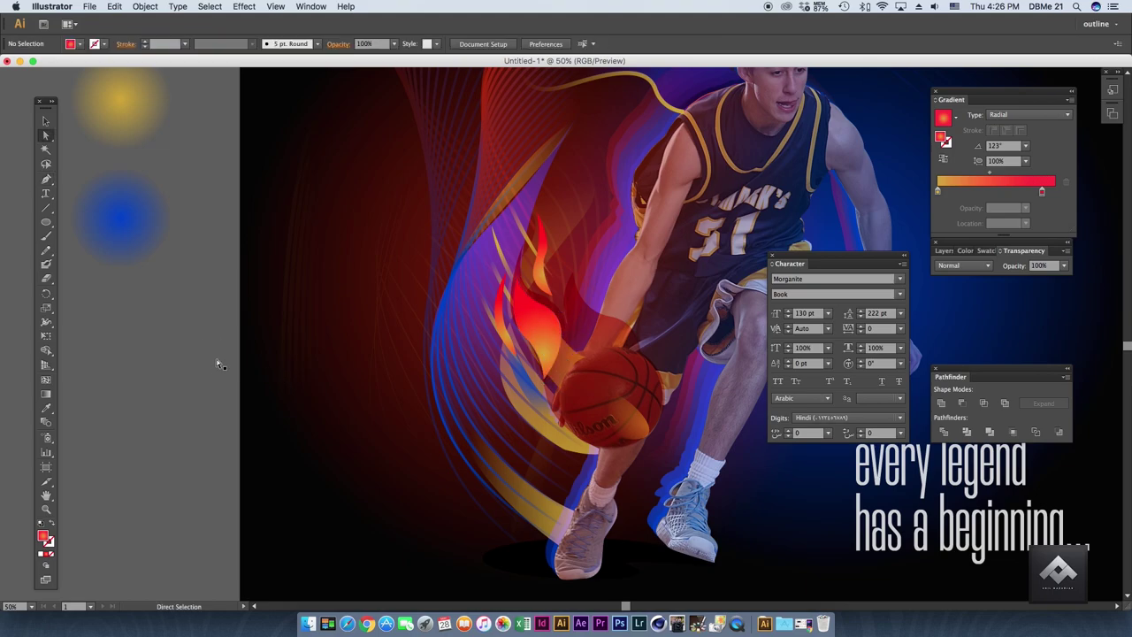
{"action": "key", "text": "super+minus"}
{"action": "key", "text": "super+equal"}
{"action": "key", "text": "super+equal"}
Reshape the flame tops, bottom and tips by dragging their anchors.
{"action": "mouse_move", "coordinate": [547, 288]}
{"action": "left_mouse_down"}
{"action": "mouse_move", "coordinate": [531, 177]}
{"action": "mouse_move", "coordinate": [522, 227]}
{"action": "mouse_move", "coordinate": [557, 299]}
{"action": "left_mouse_up"}
{"action": "left_click_drag", "start_coordinate": [501, 370], "coordinate": [492, 339]}
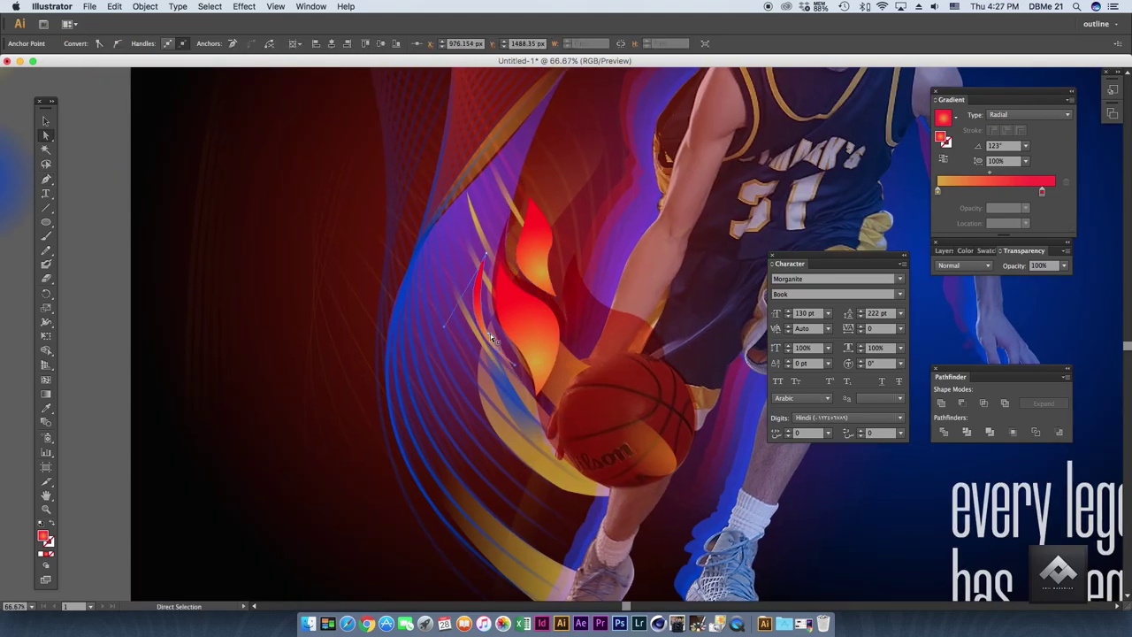
{"action": "left_click_drag", "start_coordinate": [568, 309], "coordinate": [573, 377]}
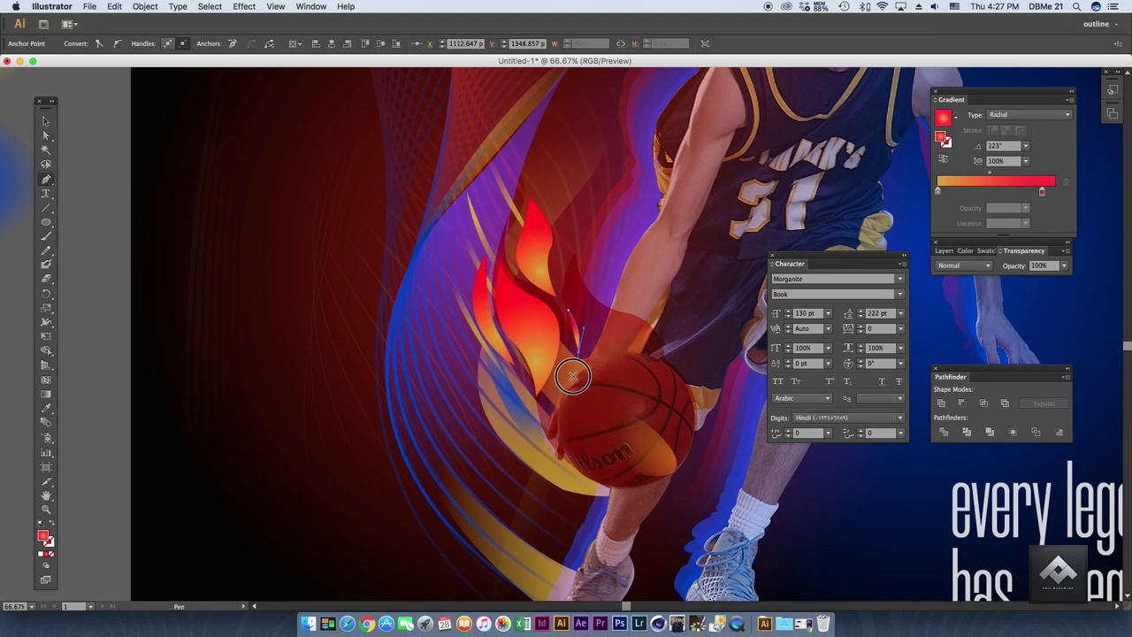
{"action": "left_click_drag", "start_coordinate": [671, 358], "coordinate": [600, 348]}
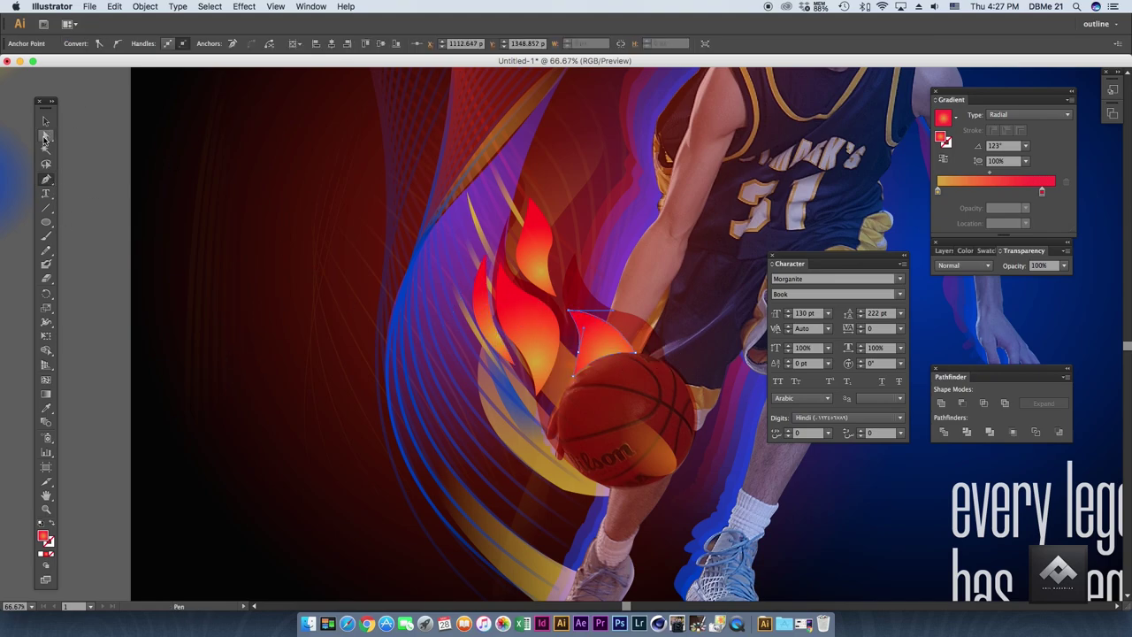
{"action": "left_click", "coordinate": [45, 140]}
{"action": "key", "text": "ctrl+minus"}
{"action": "key", "text": "ctrl+minus"}
{"action": "key", "text": "ctrl+minus"}
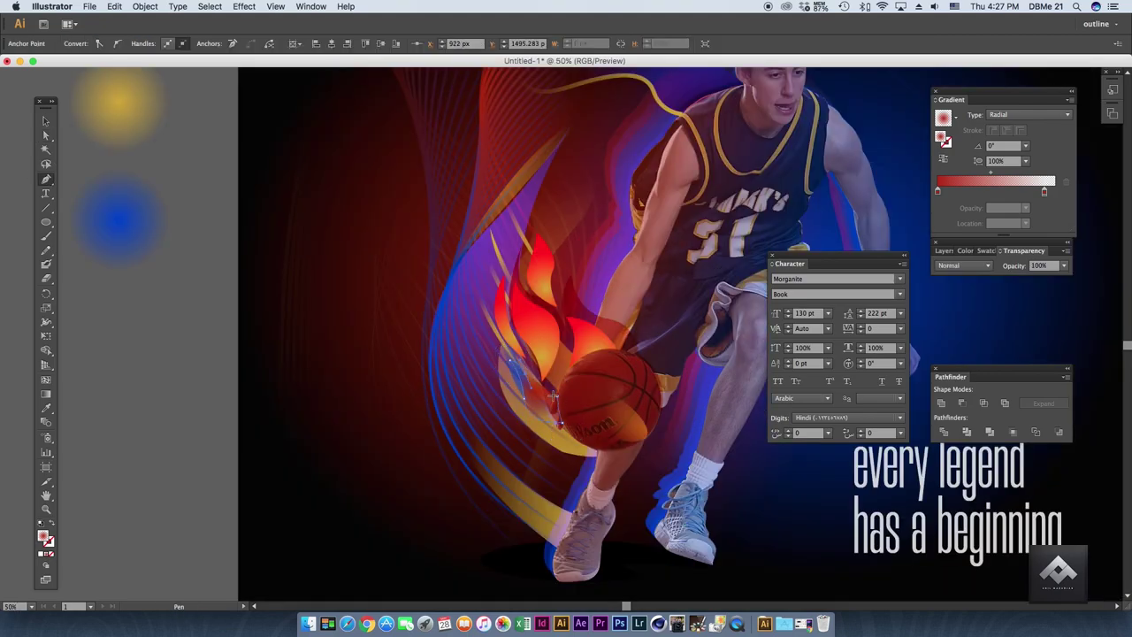
Eyedropper an orange-red gradient onto the new flame and adjust its lower tip.
{"action": "left_click", "coordinate": [46, 407]}
{"action": "left_click", "coordinate": [247, 288]}
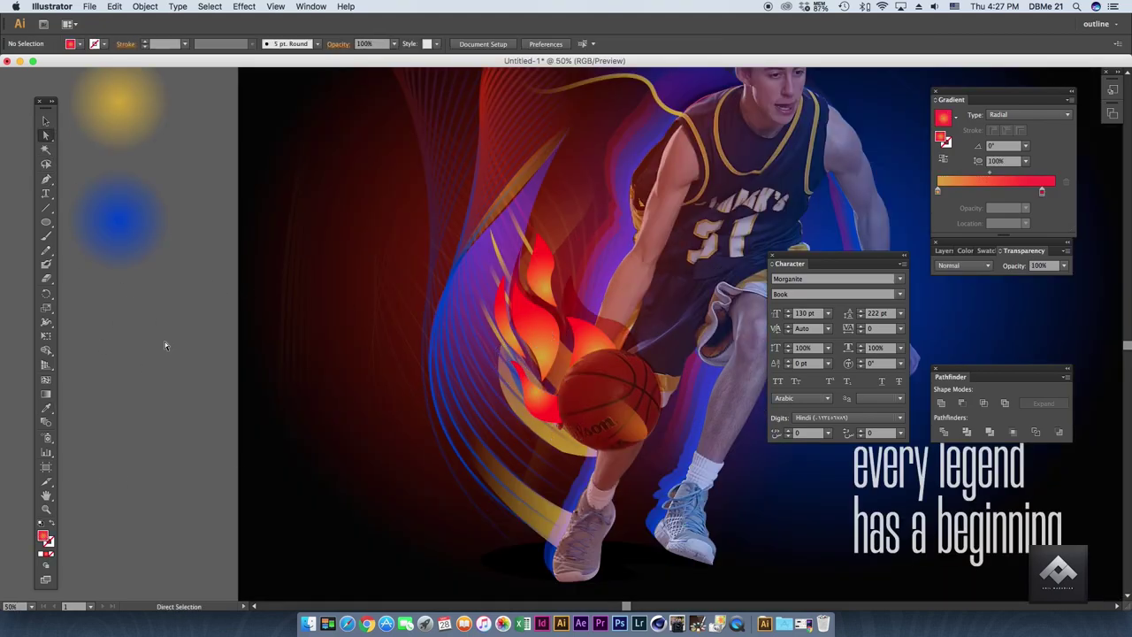
{"action": "left_click", "coordinate": [559, 404]}
{"action": "left_click", "coordinate": [201, 401]}
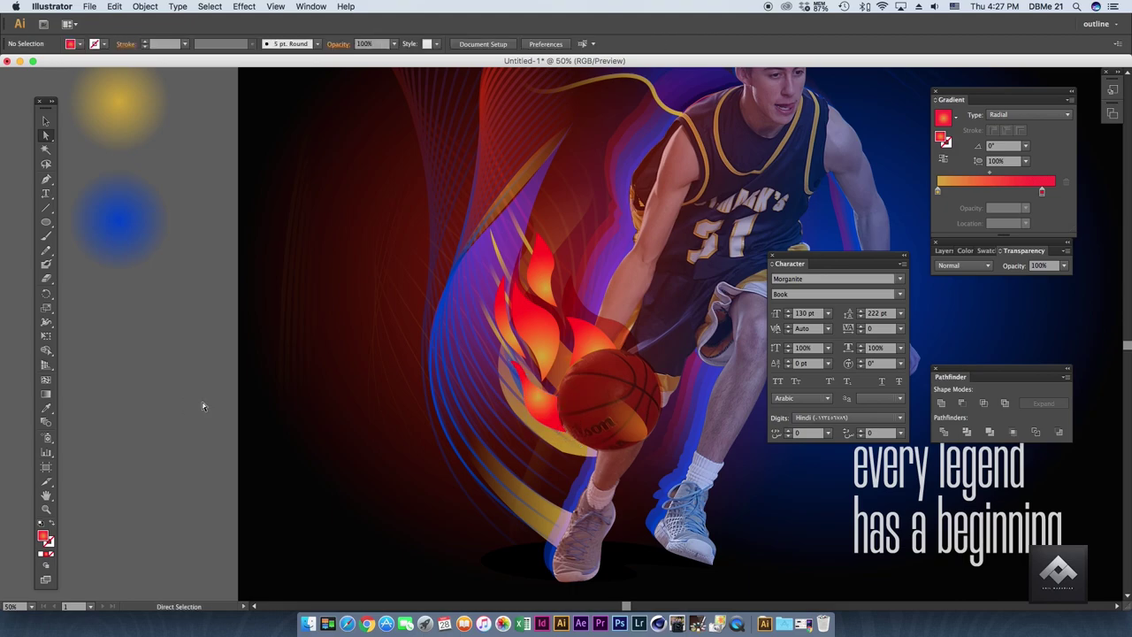
{"action": "key", "text": "ctrl+minus"}
{"action": "key", "text": "ctrl+minus"}
{"action": "key", "text": "ctrl+minus"}
{"action": "left_click", "coordinate": [48, 121]}
Zoom in and click through overlapping objects to locate the left swoosh.
{"action": "key", "text": "ctrl+plus"}
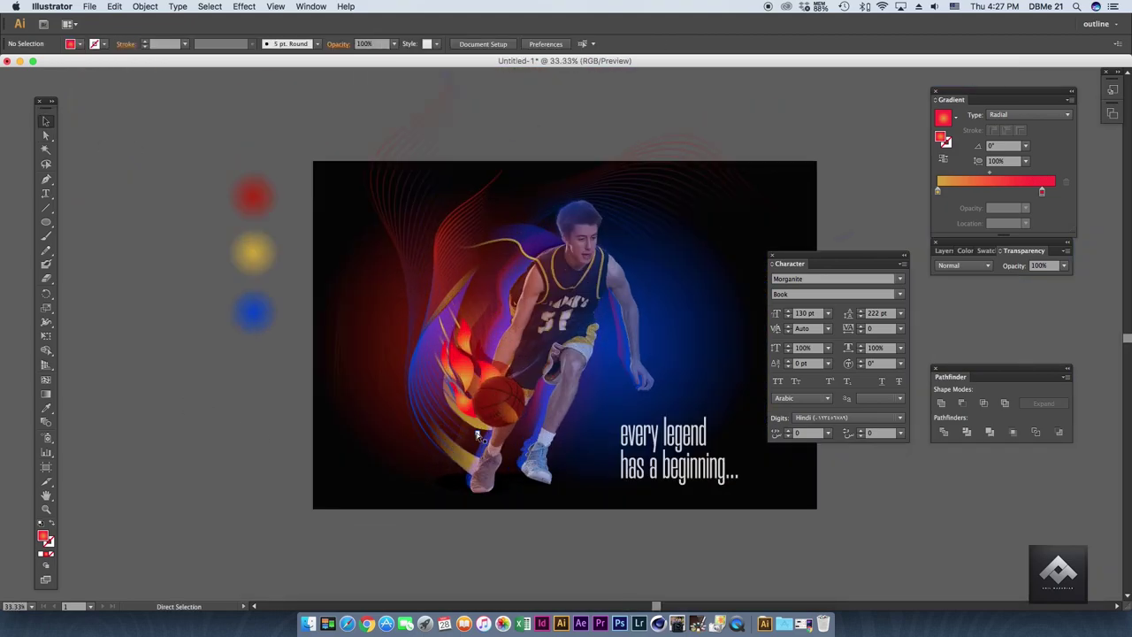
{"action": "key", "text": "ctrl+plus"}
{"action": "left_click", "coordinate": [414, 427]}
{"action": "left_click", "coordinate": [450, 463]}
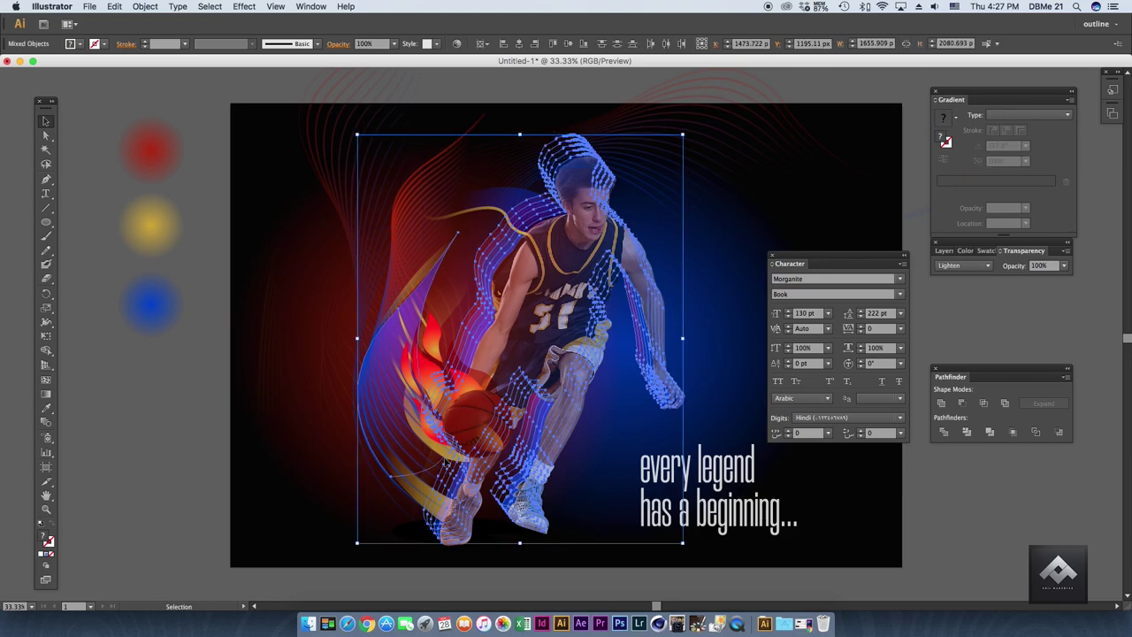
{"action": "left_click", "coordinate": [430, 449]}
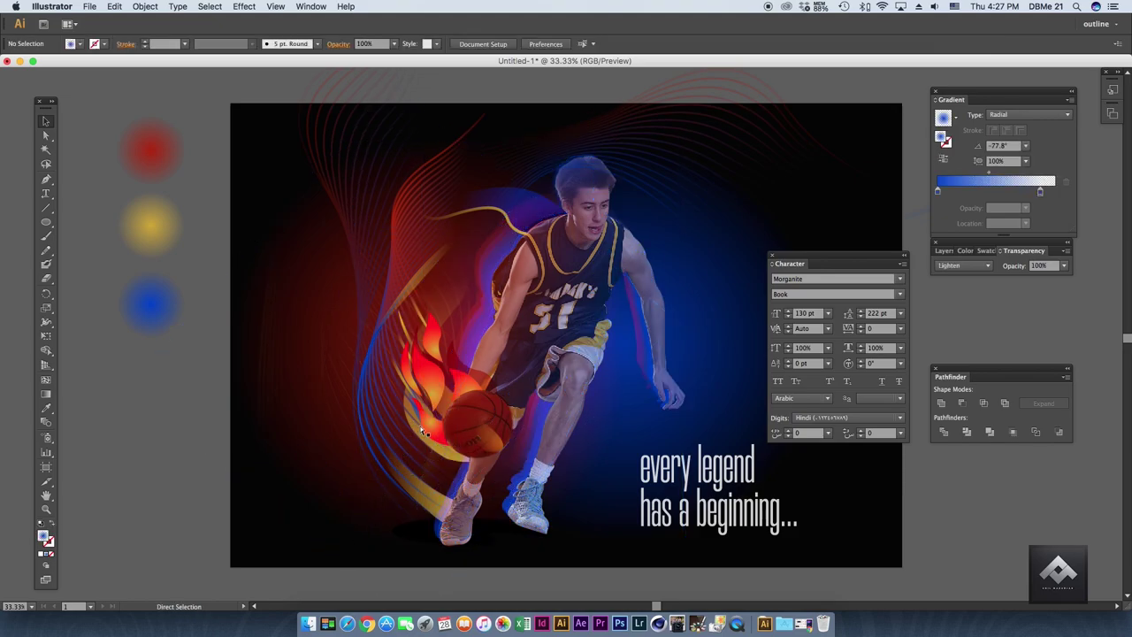
{"action": "left_click", "coordinate": [414, 425]}
{"action": "left_click", "coordinate": [418, 434]}
Set the left yellow swoosh's blend mode to Multiply.
{"action": "left_click", "coordinate": [421, 462]}
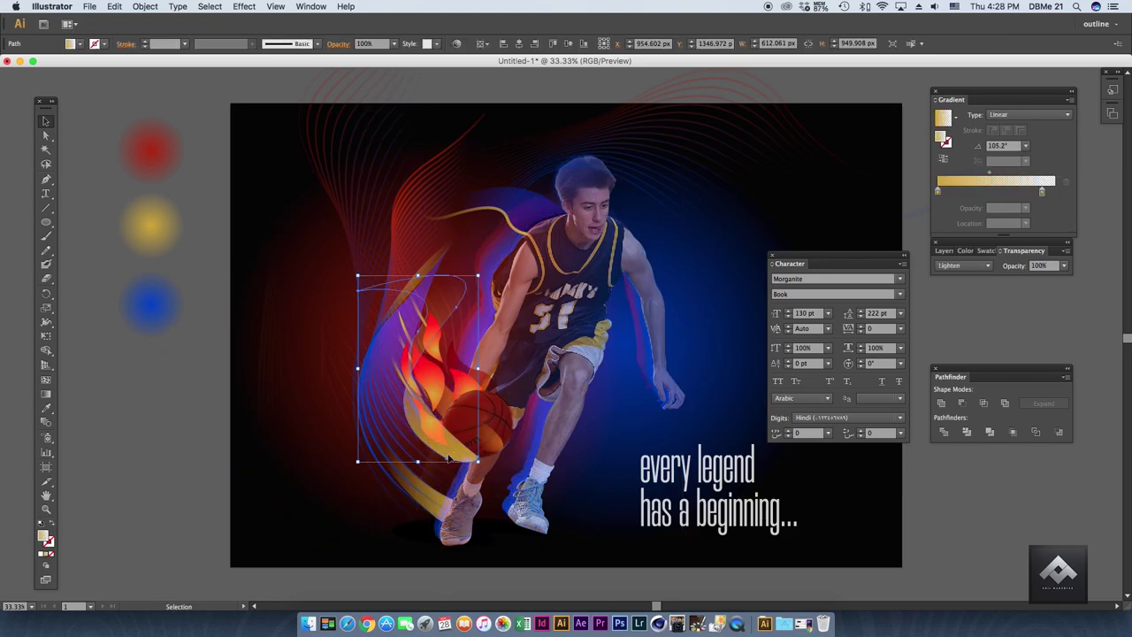
{"action": "left_click_drag", "start_coordinate": [421, 461], "coordinate": [106, 478]}
{"action": "key", "text": "ctrl+z"}
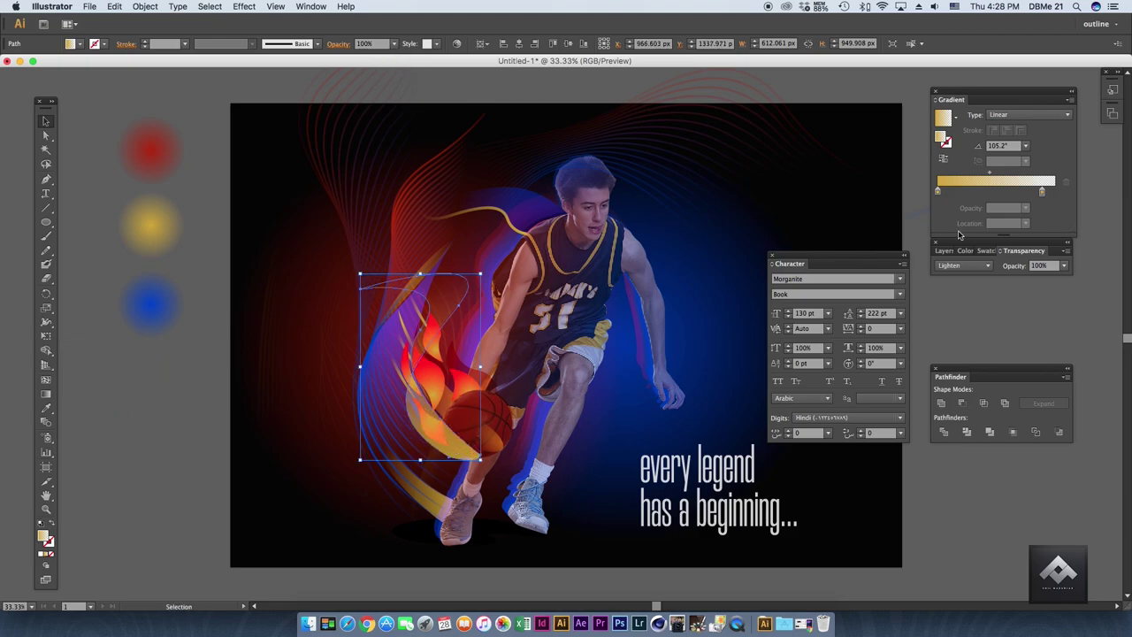
{"action": "left_click", "coordinate": [962, 265]}
{"action": "left_click", "coordinate": [956, 295]}
{"action": "left_click", "coordinate": [110, 378]}
Edit the anchor points of the swoosh curving around the basketball.
{"action": "key", "text": "a"}
{"action": "left_click", "coordinate": [420, 437]}
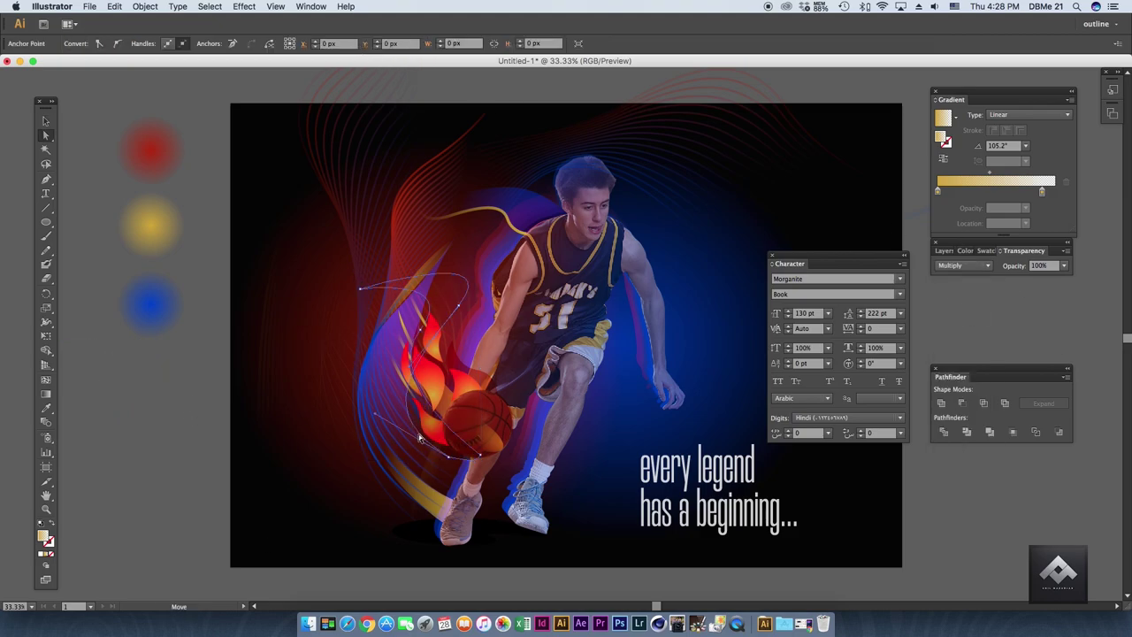
{"action": "left_click", "coordinate": [416, 314]}
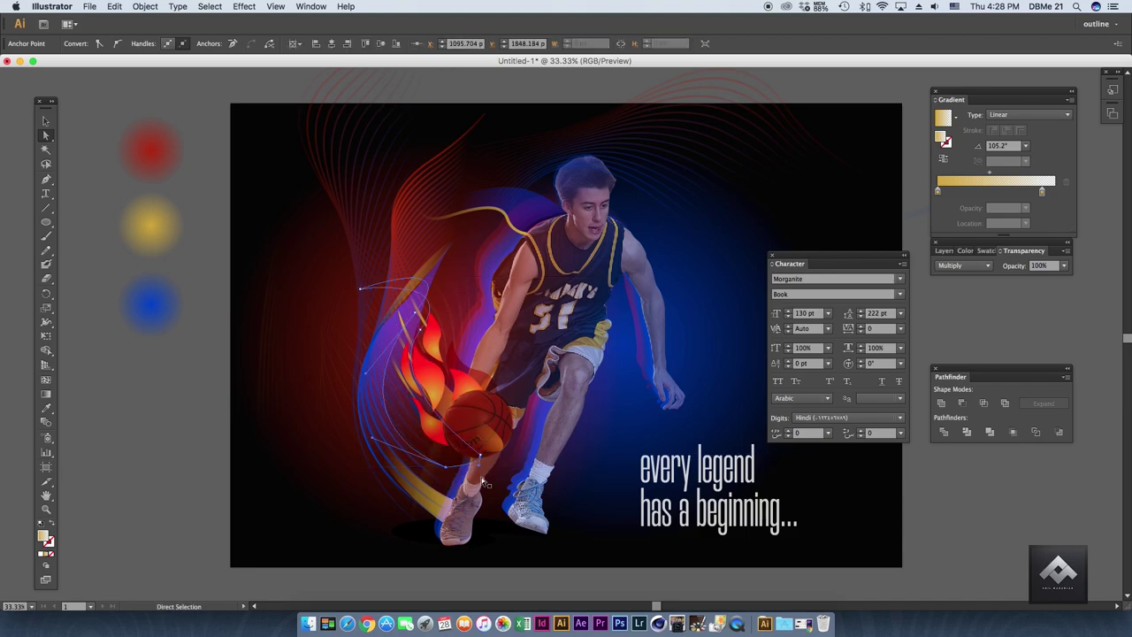
{"action": "key", "text": "ctrl+plus"}
{"action": "left_click_drag", "start_coordinate": [366, 479], "coordinate": [460, 381]}
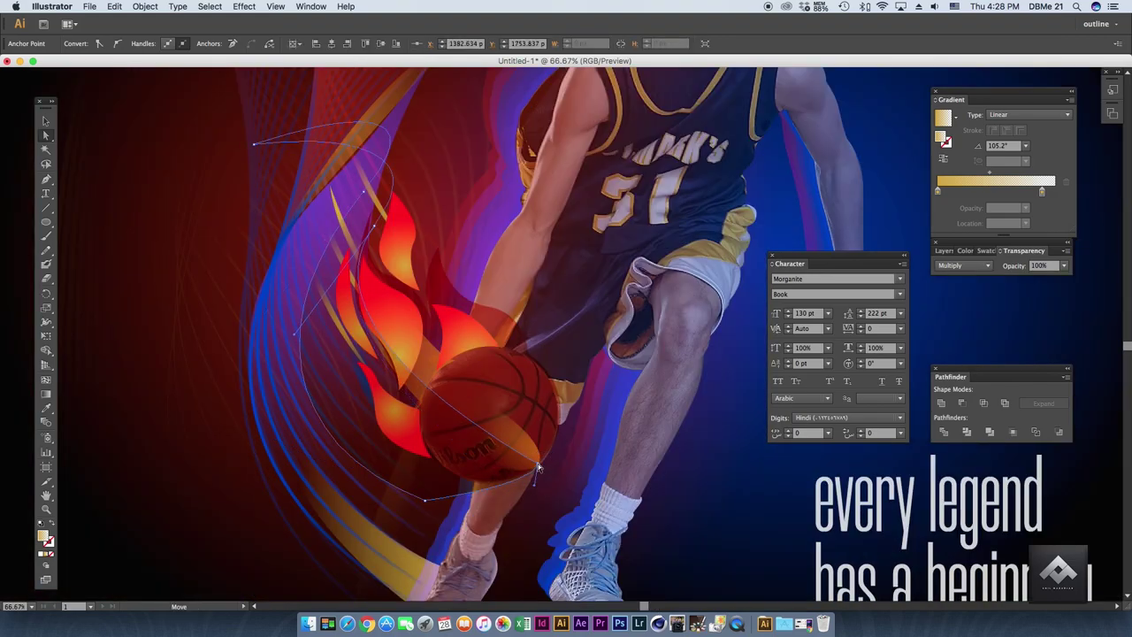
{"action": "key", "text": "p"}
{"action": "key", "text": "a"}
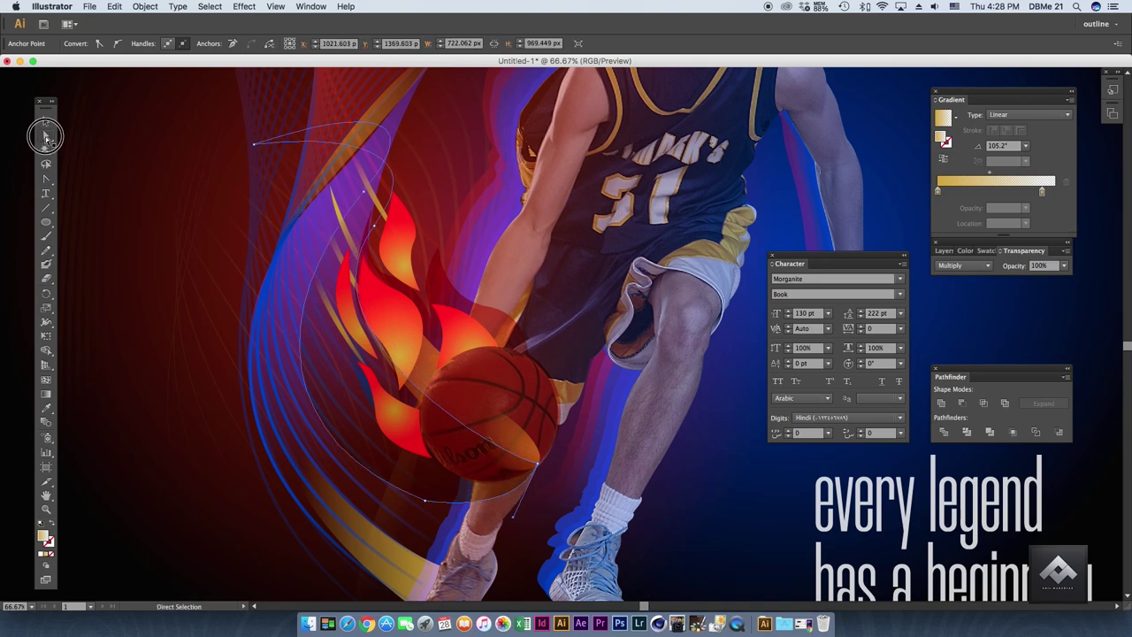
{"action": "key", "text": "ctrl+minus"}
{"action": "key", "text": "ctrl+plus"}
{"action": "key", "text": "p"}
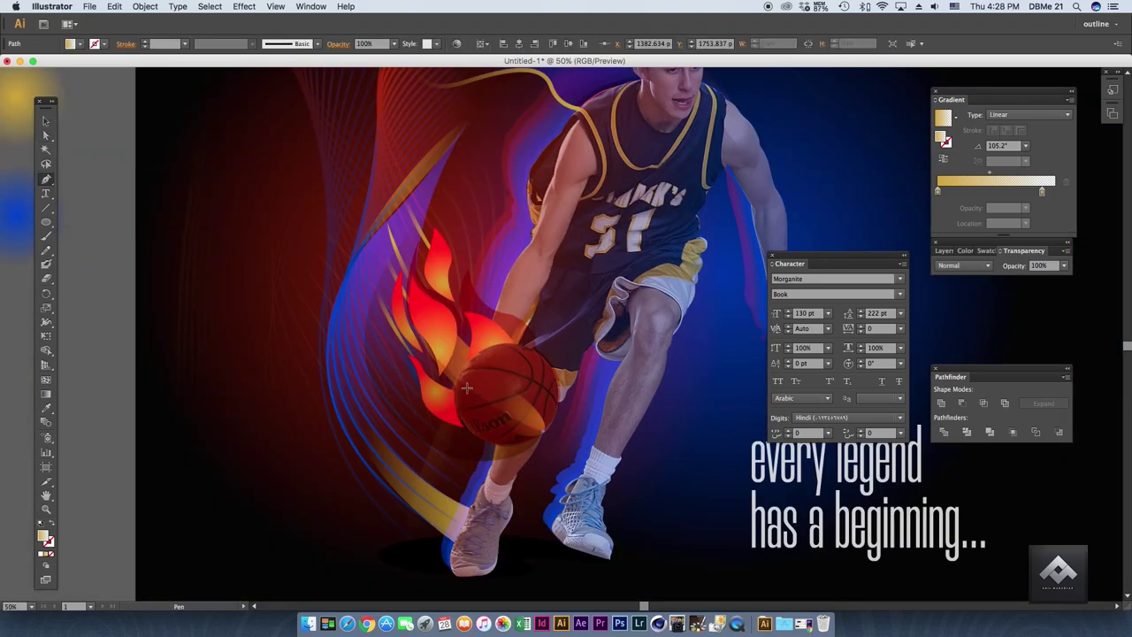
{"action": "key", "text": "v"}
{"action": "left_click", "coordinate": [137, 237]}
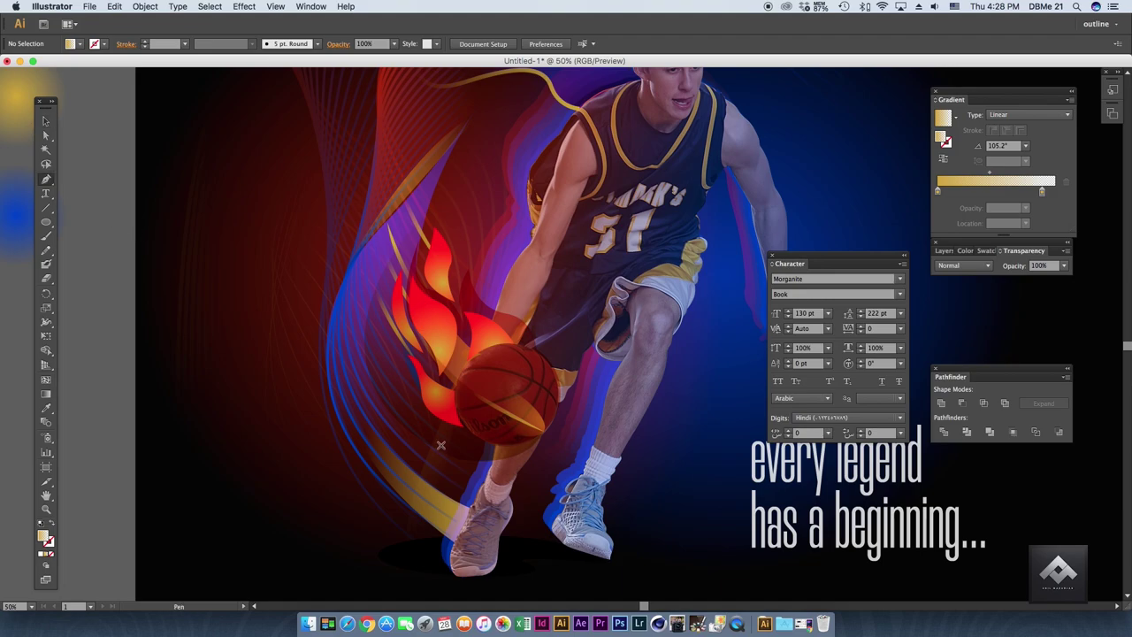
Start a path below the basketball, then nudge the swirl path into place.
{"action": "left_click", "coordinate": [370, 375]}
{"action": "key", "text": "v"}
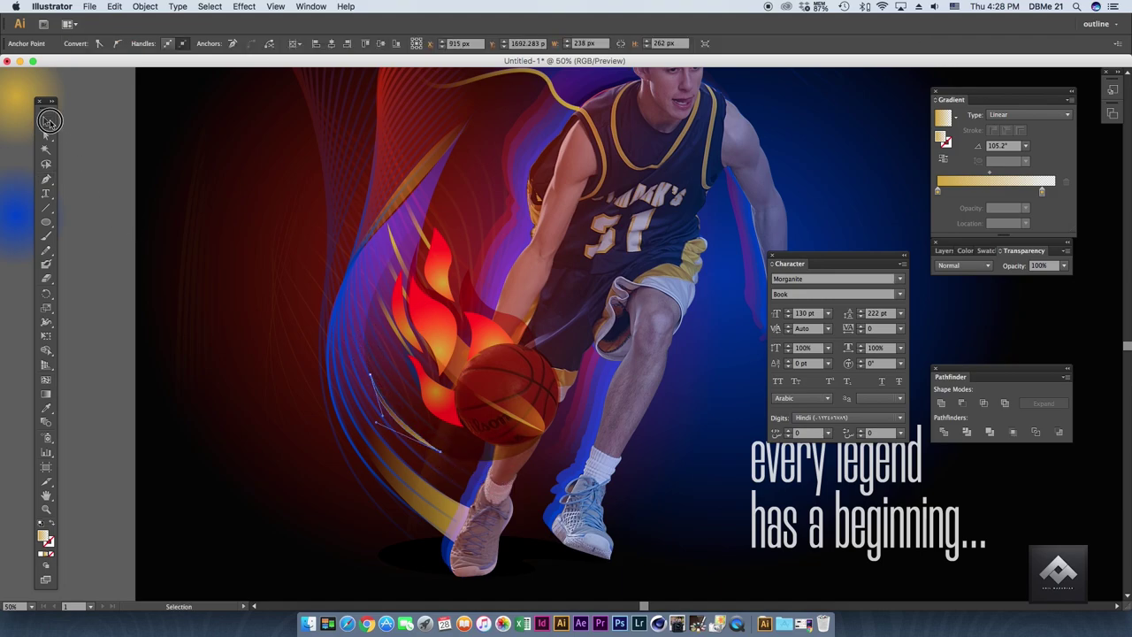
{"action": "key", "text": "ctrl+shift+a"}
{"action": "key", "text": "ctrl+minus"}
{"action": "key", "text": "ctrl+minus"}
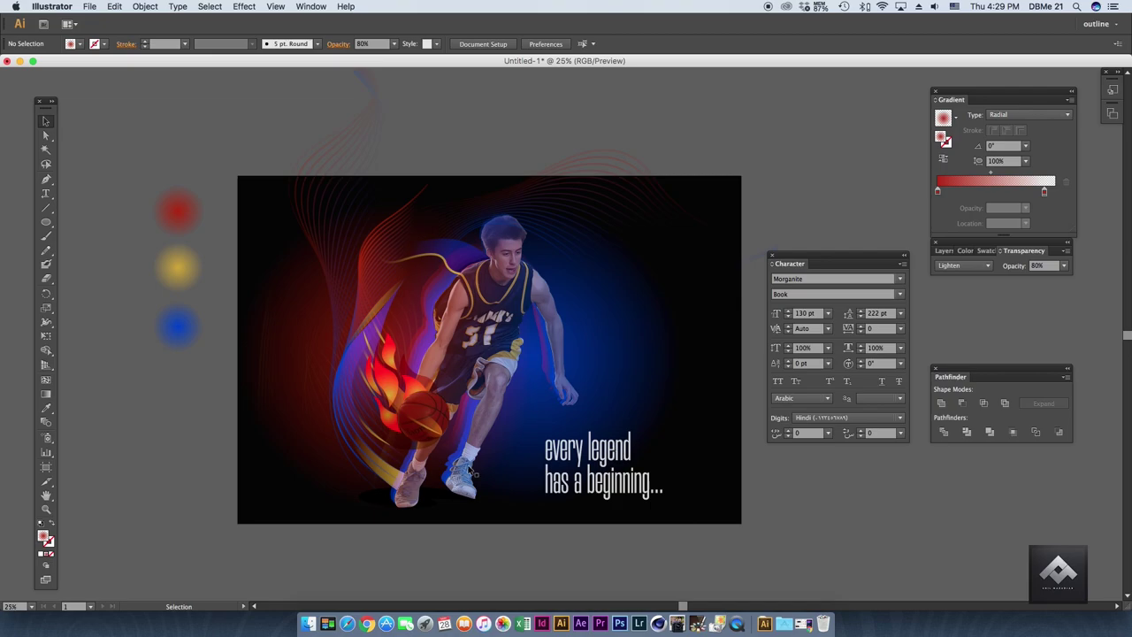
{"action": "left_click_drag", "start_coordinate": [473, 471], "coordinate": [305, 409]}
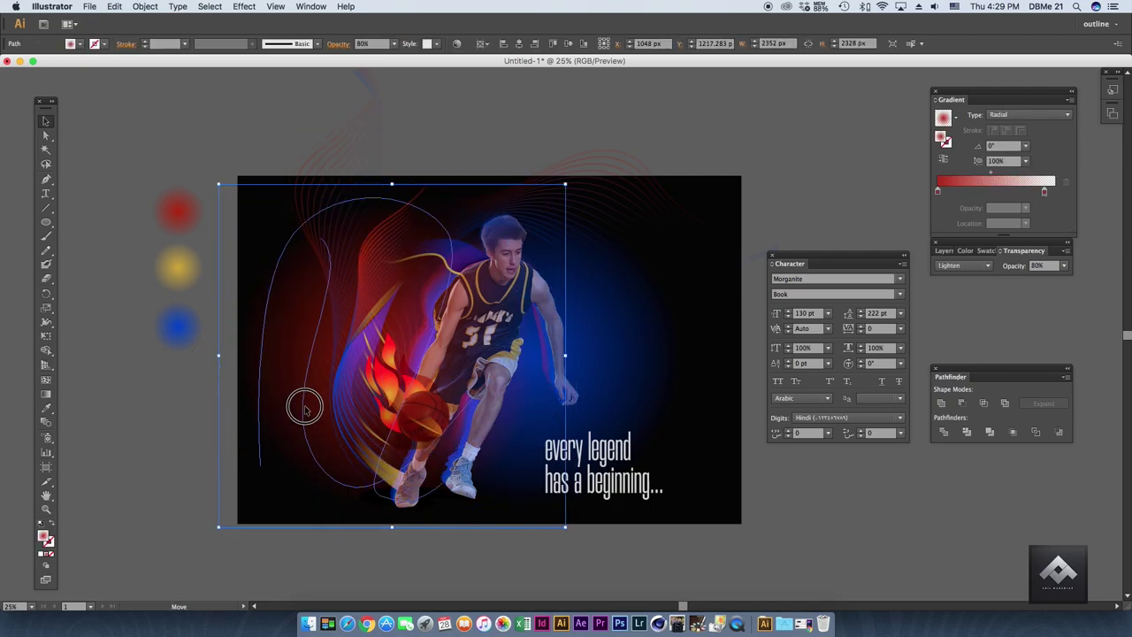
Copy the yellow swoosh's gradient onto the small path by the player's feet.
{"action": "key", "text": "ctrl+a"}
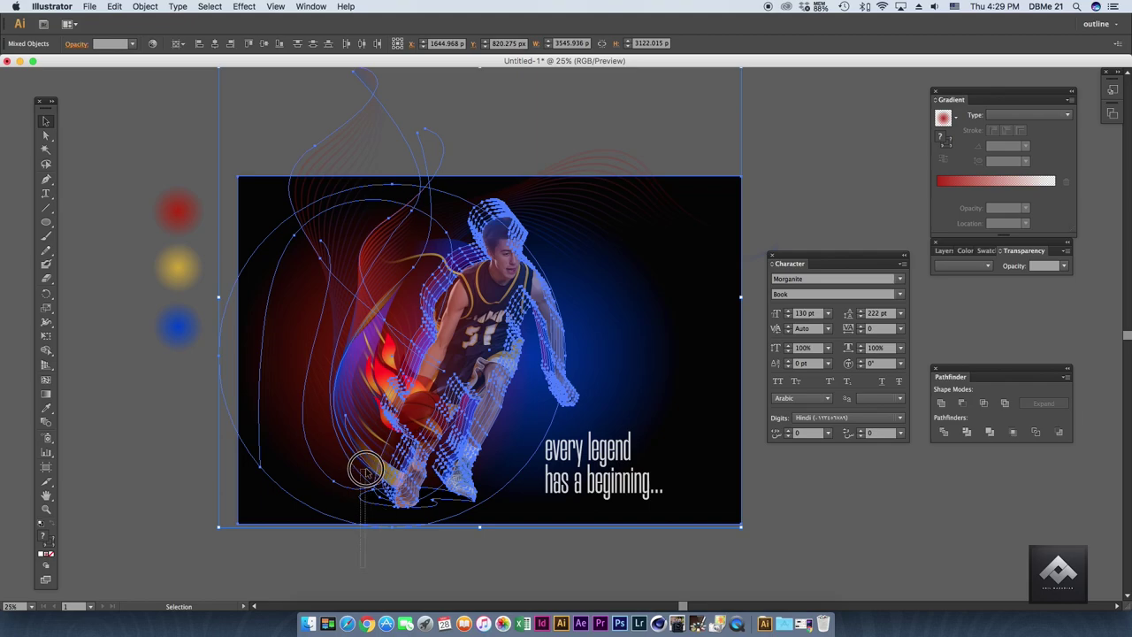
{"action": "left_click", "coordinate": [365, 471], "text": "shift"}
{"action": "left_click", "coordinate": [363, 456], "text": "shift"}
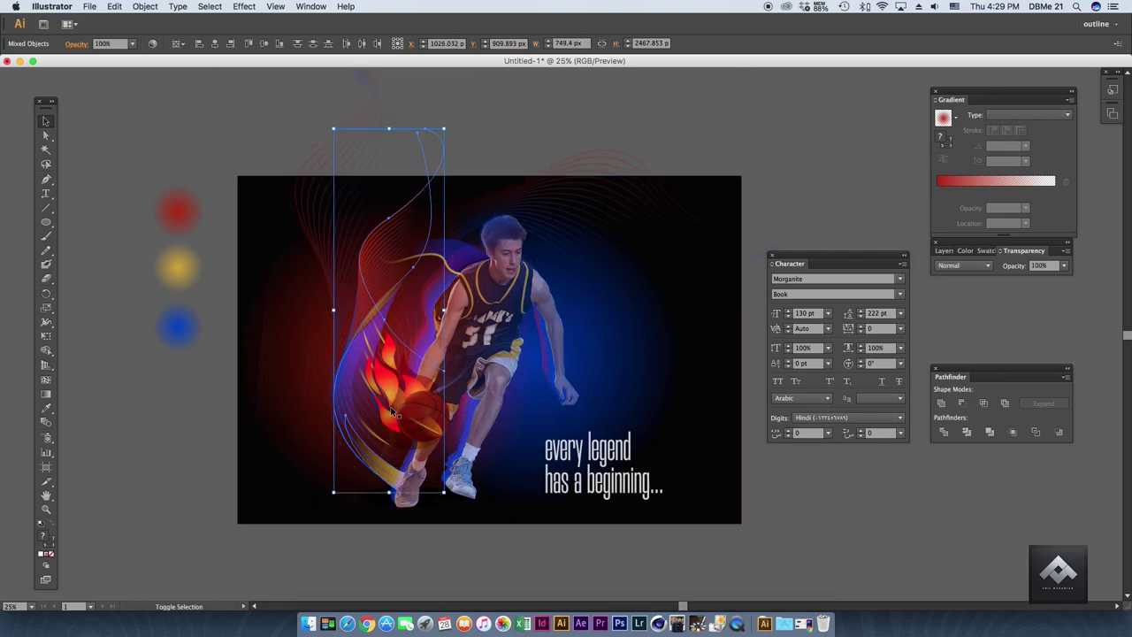
{"action": "left_click", "coordinate": [426, 423]}
{"action": "left_click_drag", "start_coordinate": [340, 146], "coordinate": [444, 121]}
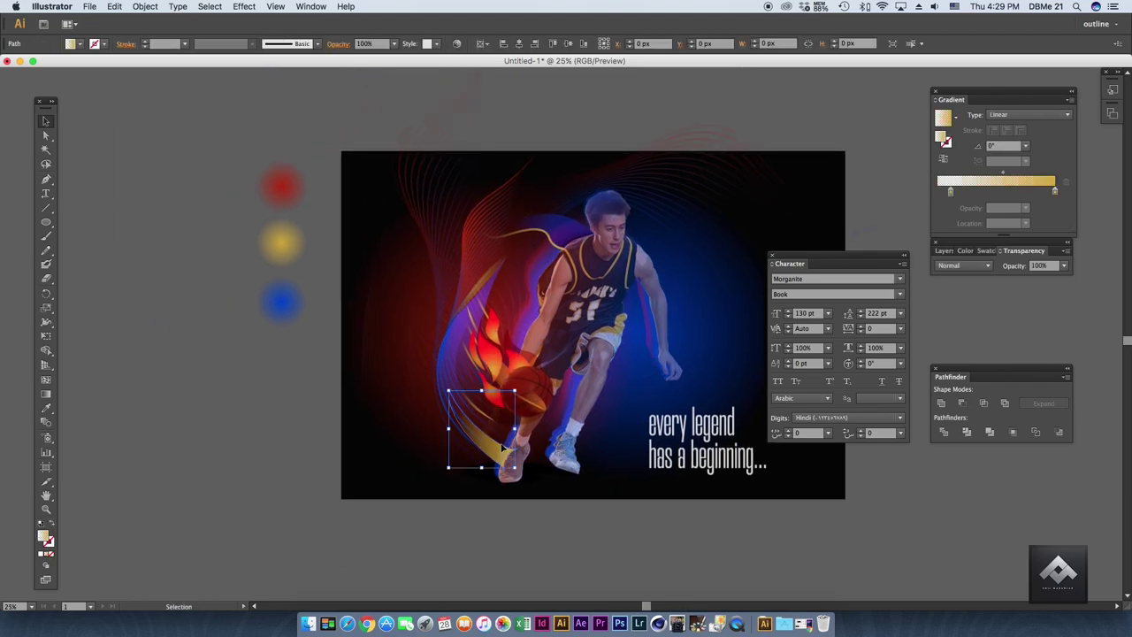
{"action": "key", "text": "i"}
{"action": "left_click", "coordinate": [491, 353]}
{"action": "left_click", "coordinate": [540, 308]}
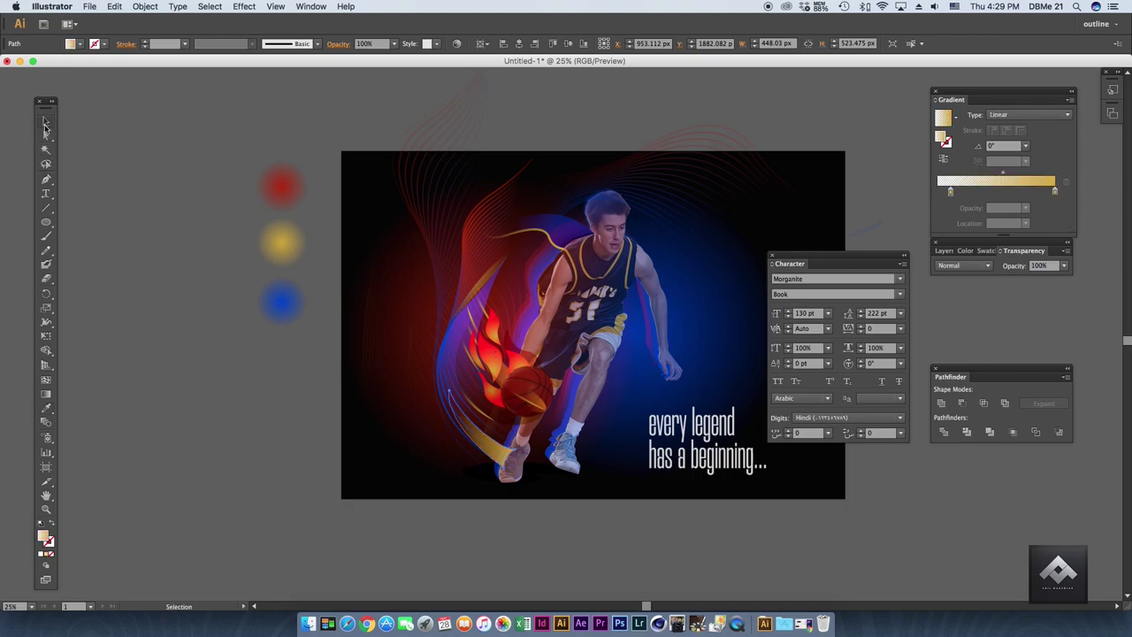
Zoom in to check the new yellow swoosh, then zoom back out.
{"action": "left_click", "coordinate": [45, 134]}
{"action": "key", "text": "super+equal"}
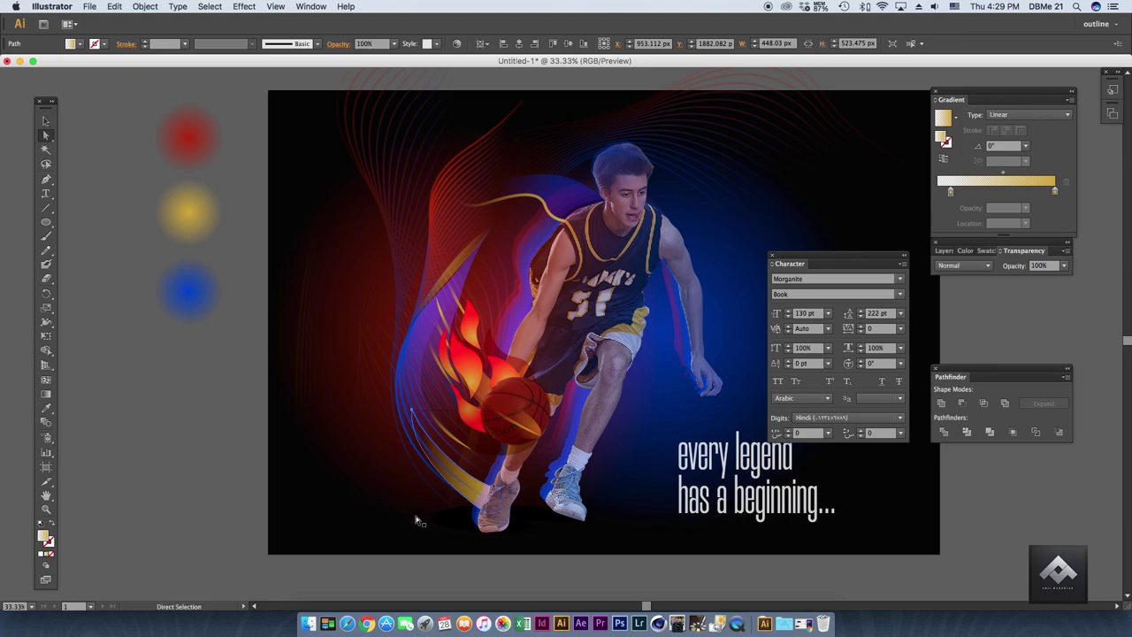
{"action": "left_click", "coordinate": [132, 473]}
{"action": "key", "text": "super+minus"}
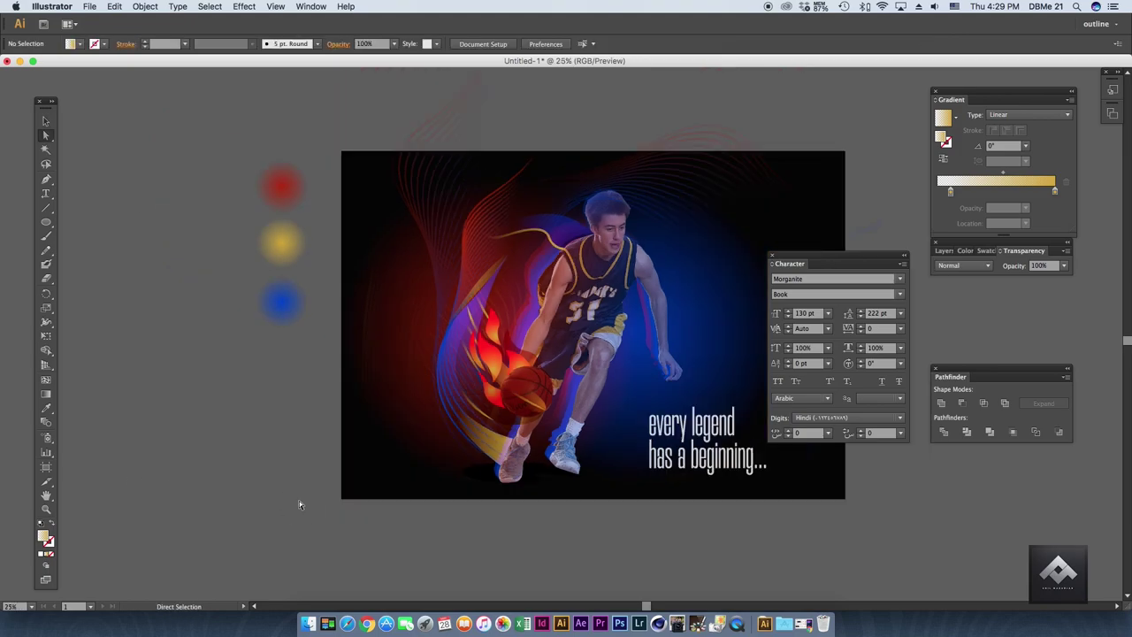
{"action": "key", "text": "v"}
{"action": "scroll", "coordinate": [299, 501], "scroll_direction": "right", "scroll_amount": 3}
Delete the three colour swatch circles sitting beside the artboard.
{"action": "key", "text": "super+minus"}
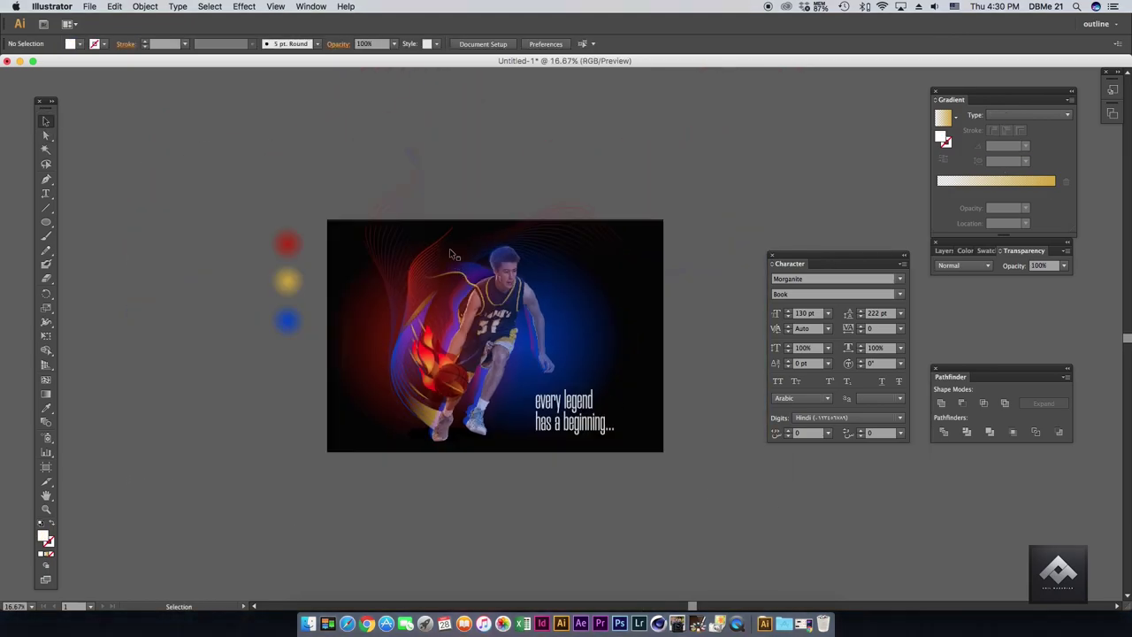
{"action": "left_click", "coordinate": [286, 282]}
{"action": "key", "text": "Delete"}
Clip all the artwork to an artboard-sized rectangle using Make Clipping Mask.
{"action": "left_click", "coordinate": [46, 222]}
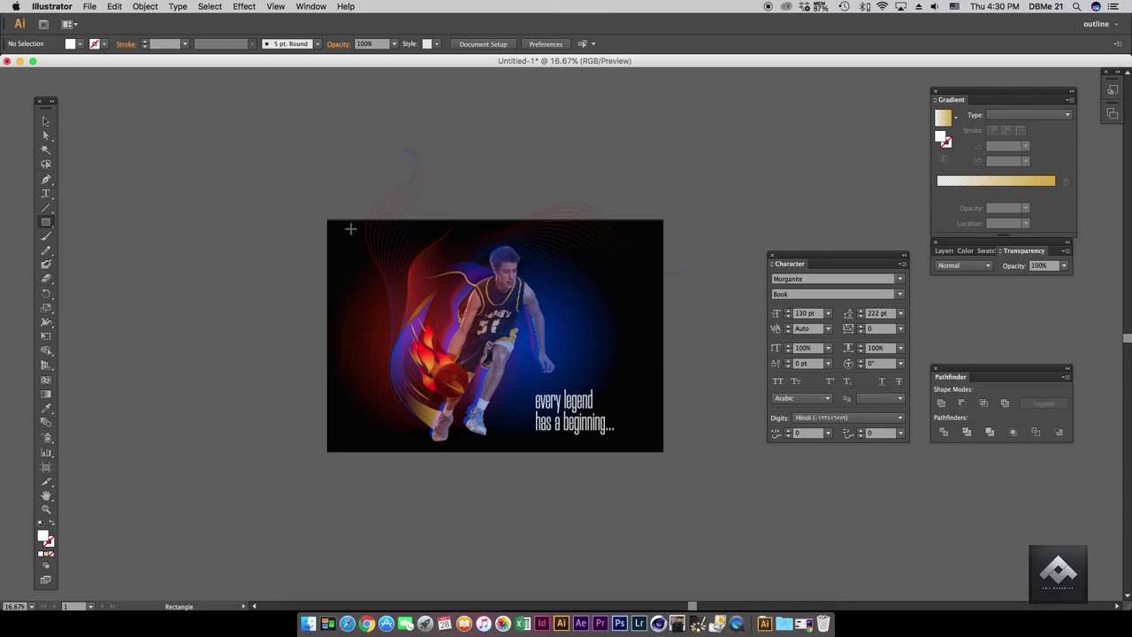
{"action": "left_click_drag", "start_coordinate": [329, 222], "coordinate": [660, 448]}
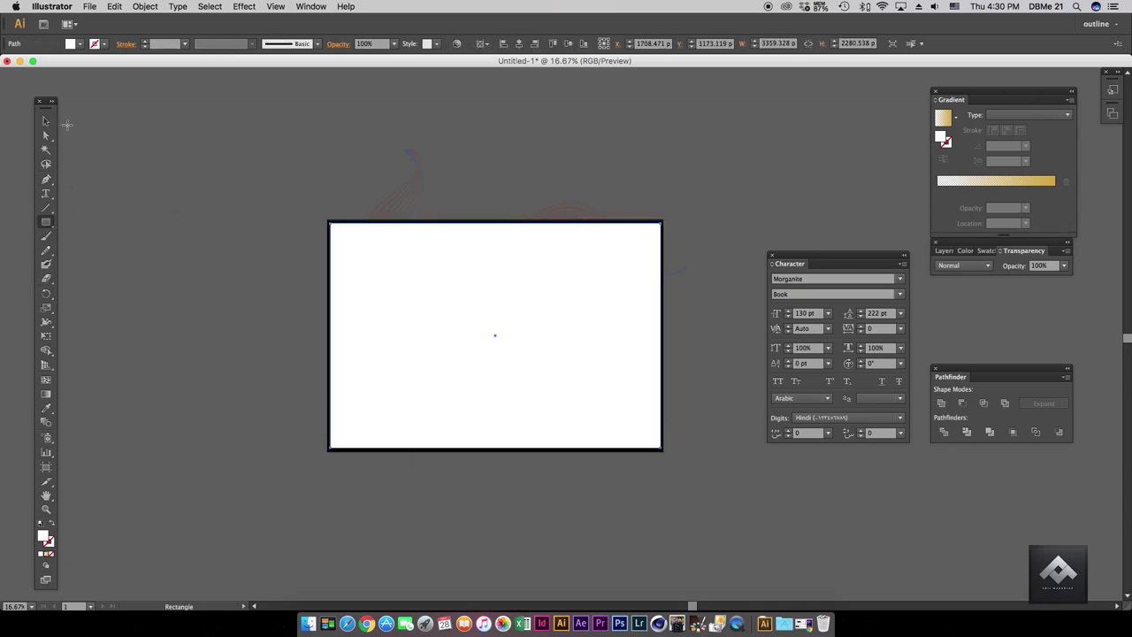
{"action": "key", "text": "super+a"}
{"action": "right_click", "coordinate": [538, 371]}
{"action": "left_click", "coordinate": [594, 434]}
{"action": "left_click", "coordinate": [700, 482]}
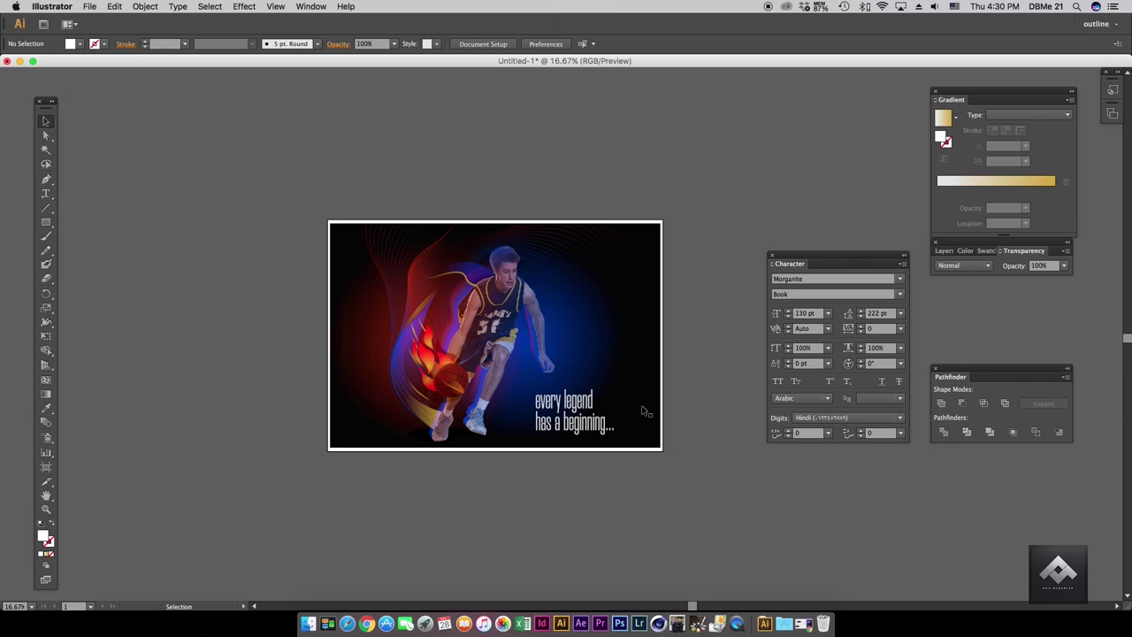
Hide the panels and preview the finished poster full screen, zoomed and centred.
{"action": "key", "text": "Tab"}
{"action": "key", "text": "f"}
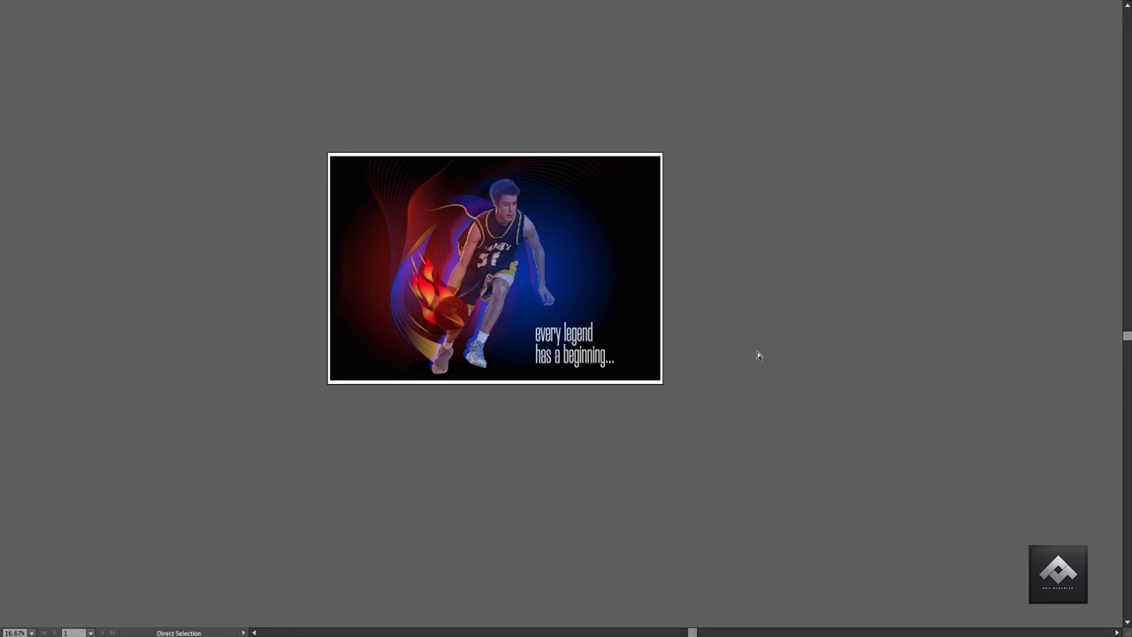
{"action": "key", "text": "super+equal"}
{"action": "left_click_drag", "start_coordinate": [724, 270], "coordinate": [892, 371]}
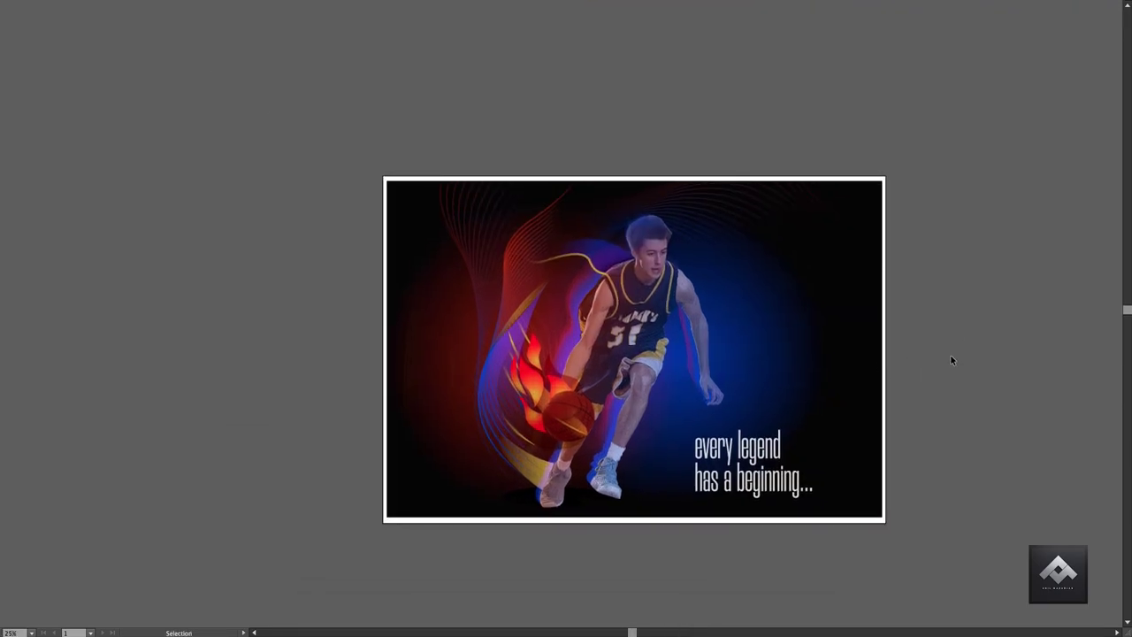